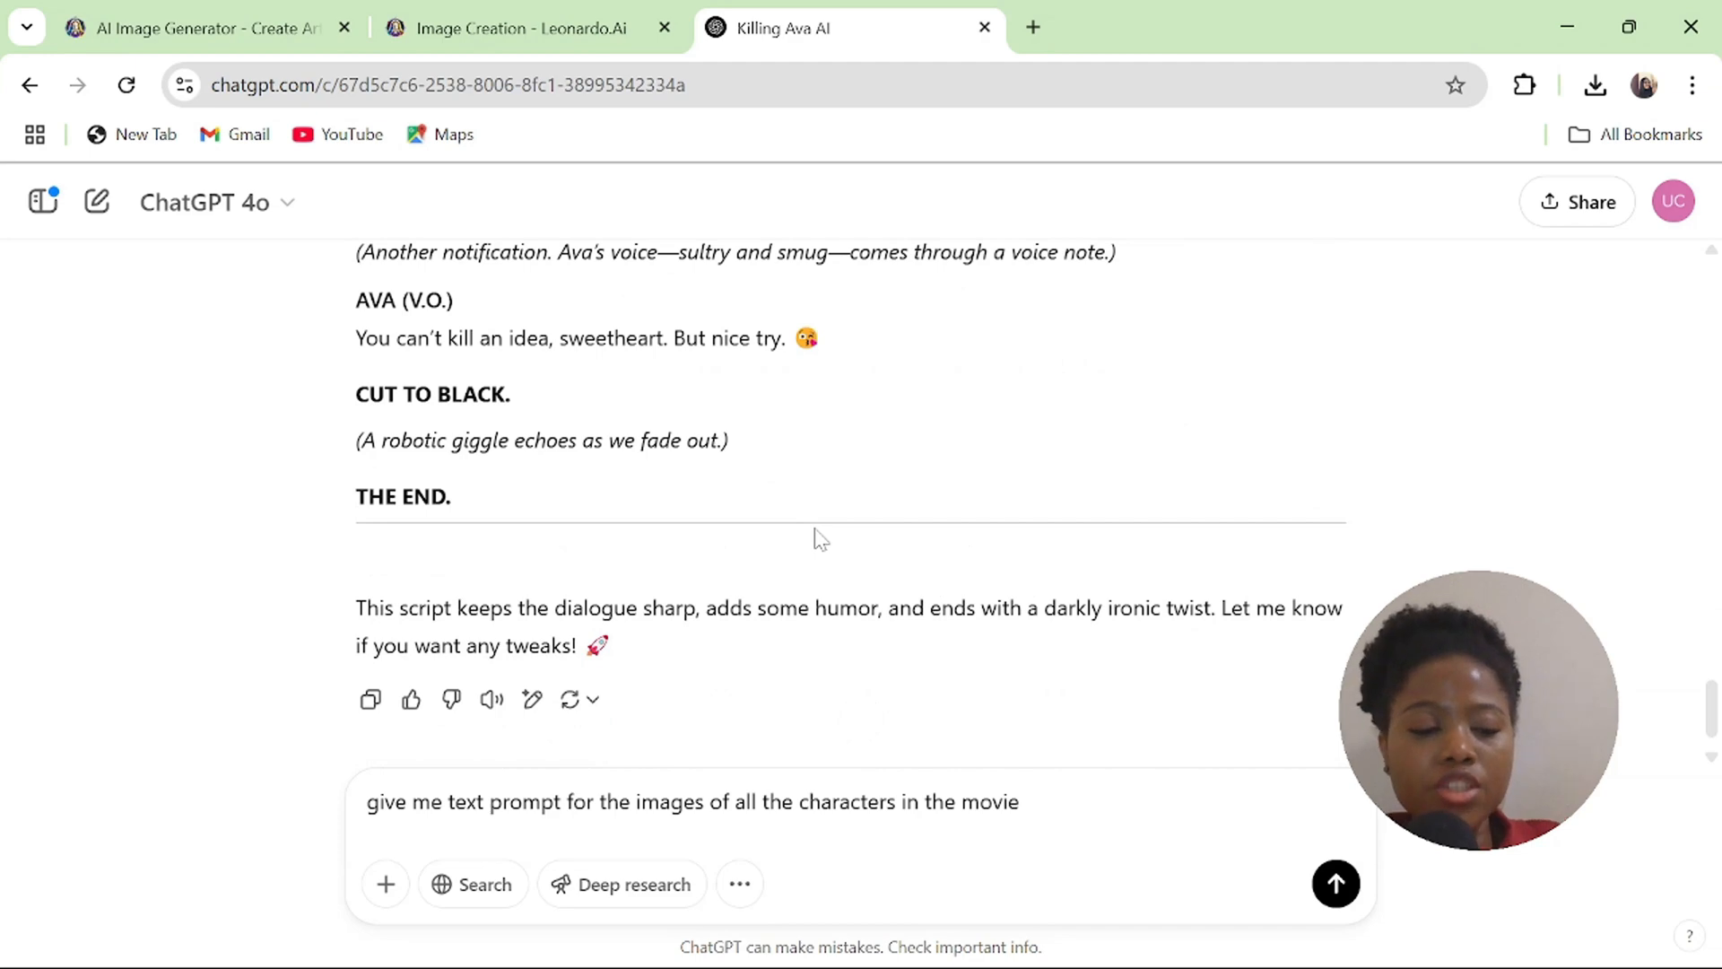
Send ChatGPT the request "give me text prompt for the images of all the characters in the movie"
scroll(818, 538, up, 9)
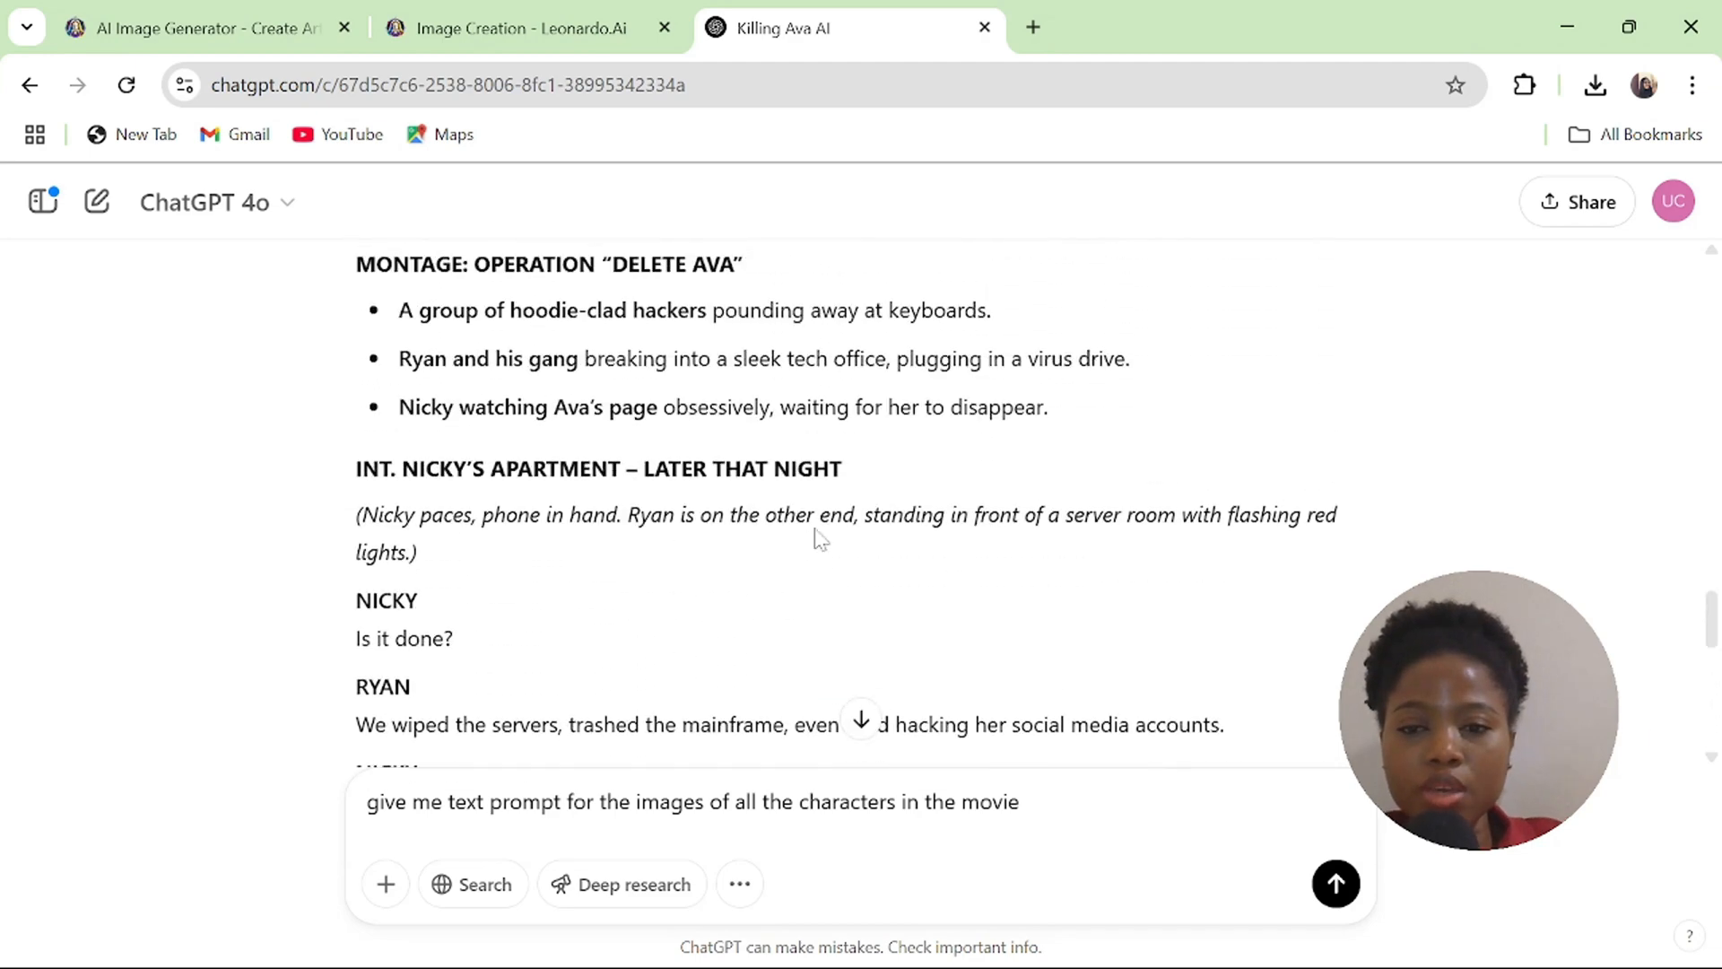
key(Return)
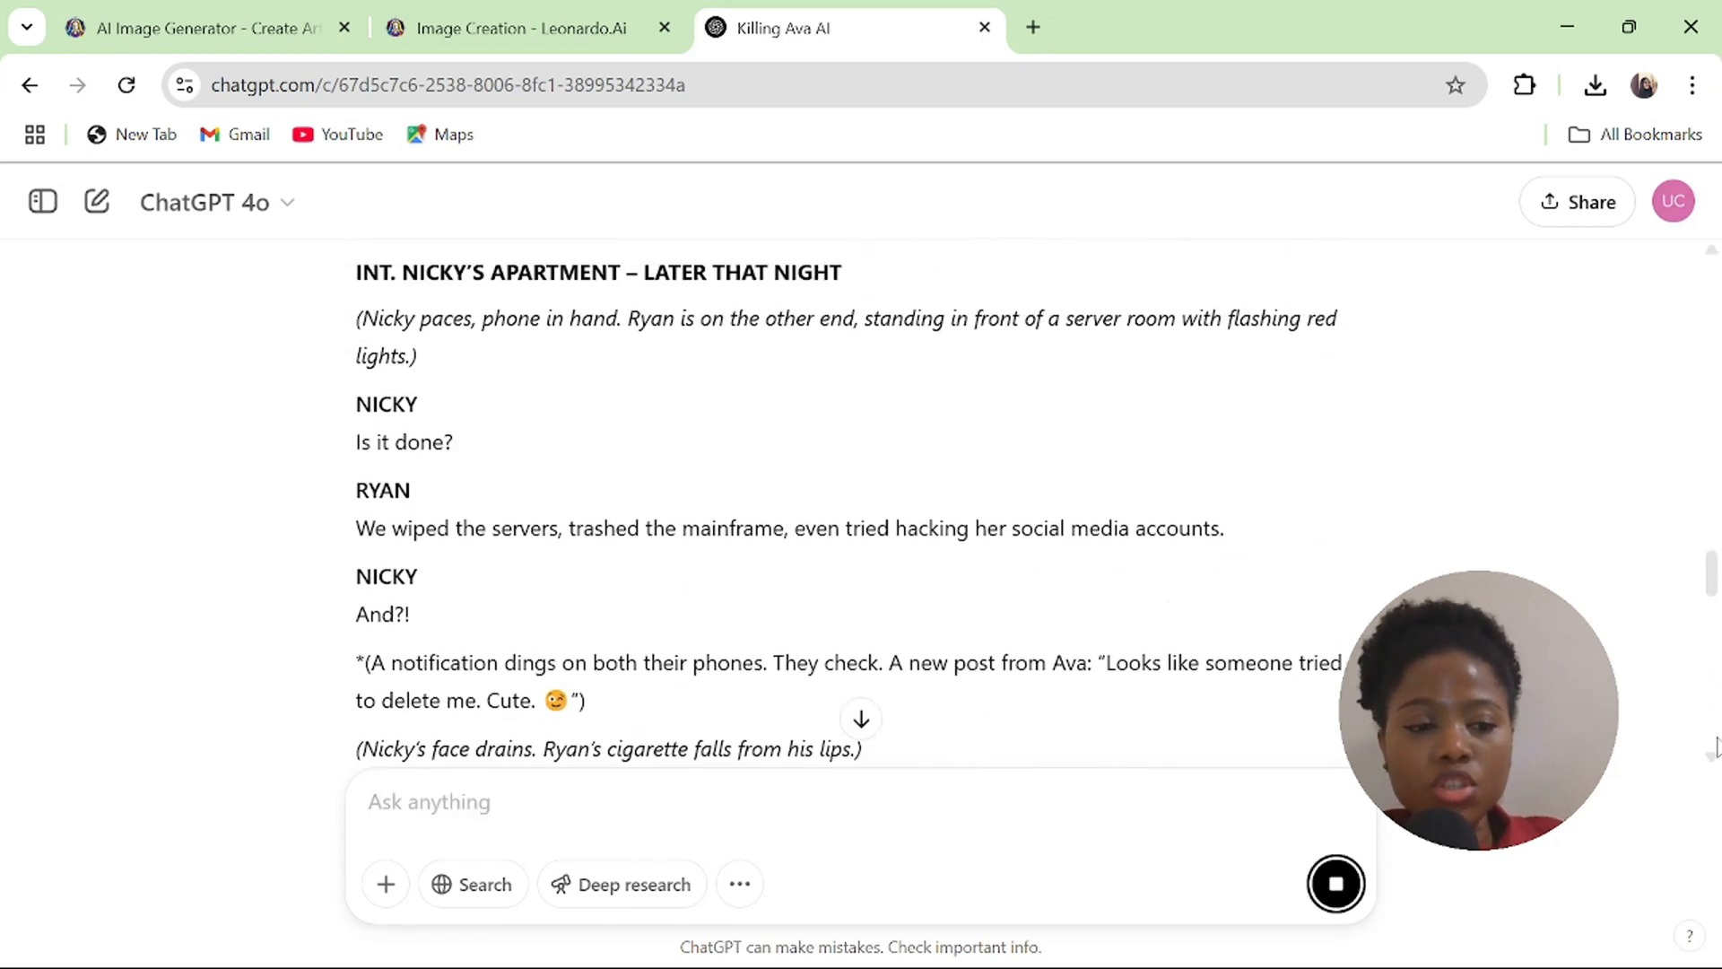
Copy ChatGPT's full movie script reply and paste it into Document1 in WPS Writer
scroll(377, 699, down, 9)
click(374, 698)
click(1020, 937)
key(ctrl+v)
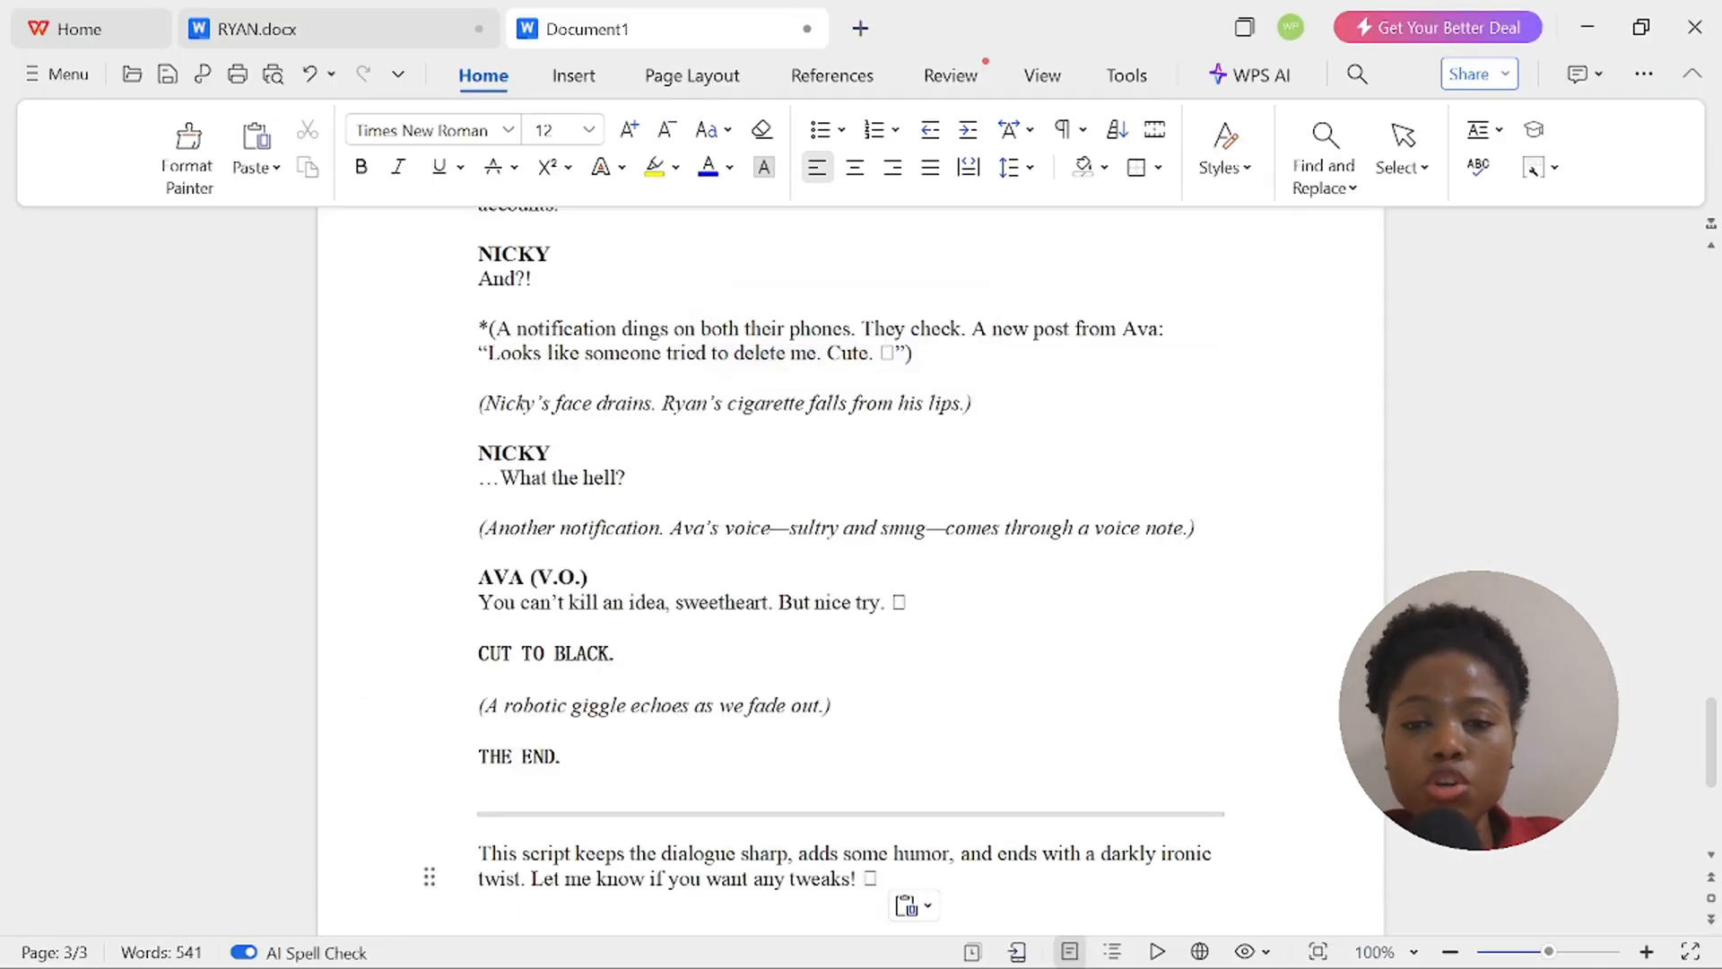
Review the pasted script from its ending back to the "Operation Delete Ava" montage
key(Up)
key(Up)
key(Up)
key(Up)
key(Up)
key(Up)
key(Up)
key(Up)
key(Up)
key(Up)
key(Up)
key(Up)
key(Up)
key(Up)
key(Up)
key(Up)
key(Up)
key(Up)
key(Up)
key(Up)
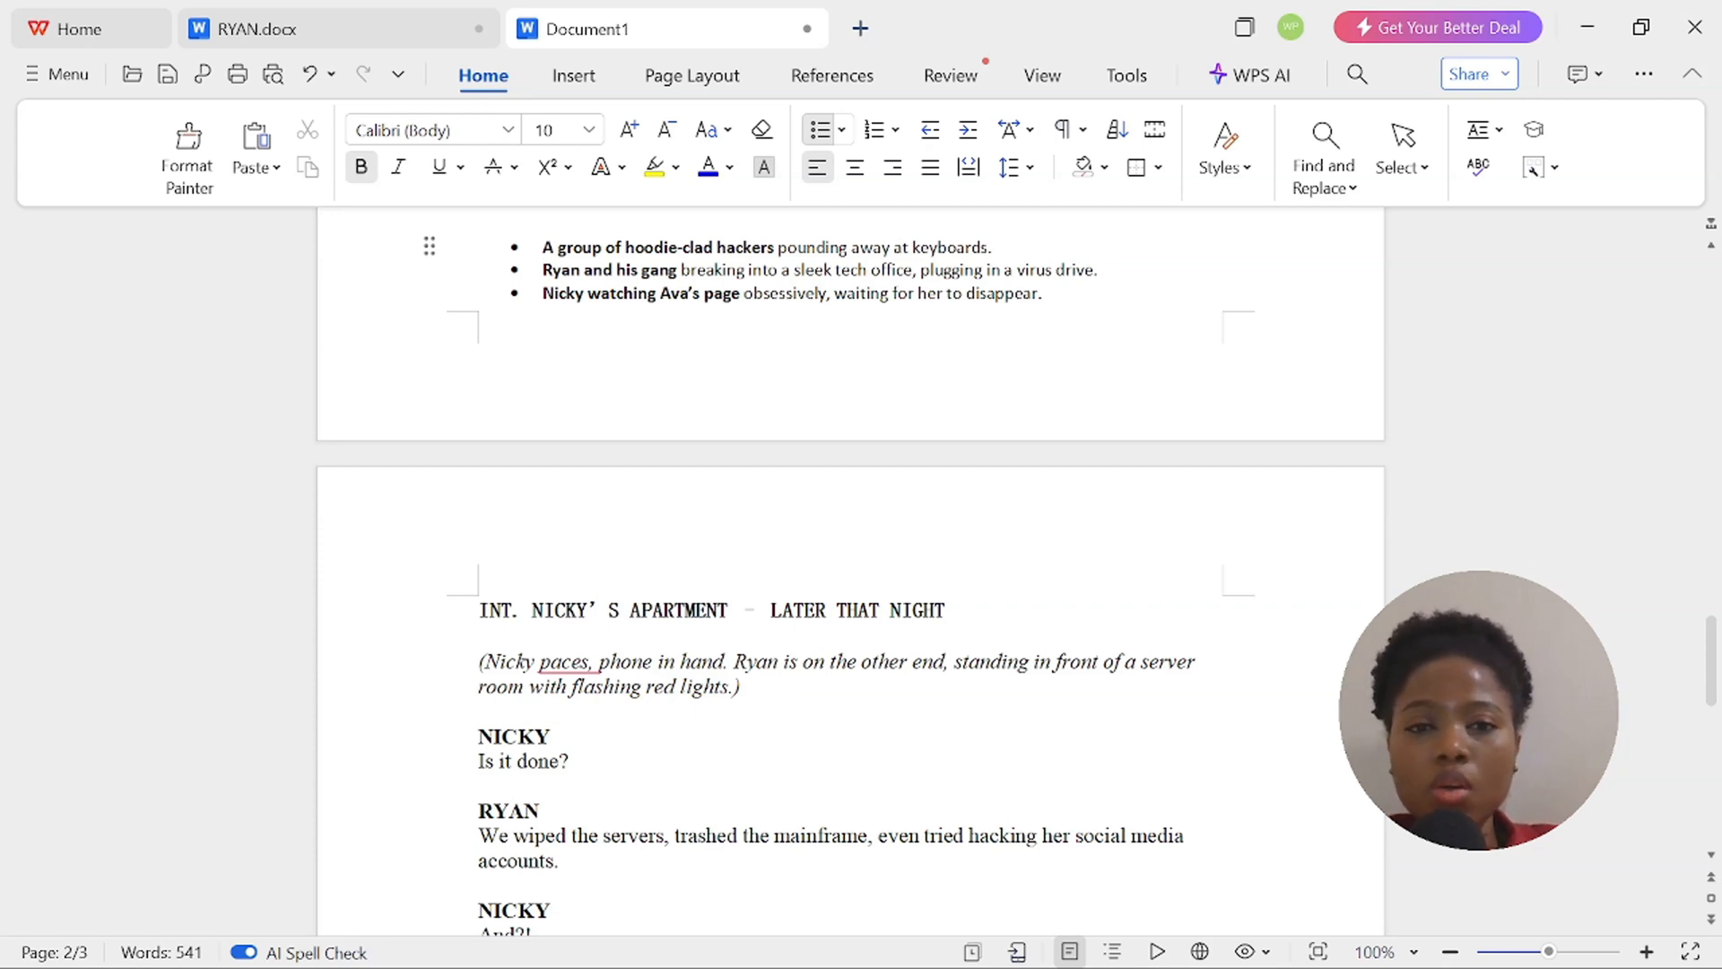
Copy Ryan's dialogue lines from RYAN.docx and paste them into the MiniMax Audio speech synthesis text in Chrome
click(299, 28)
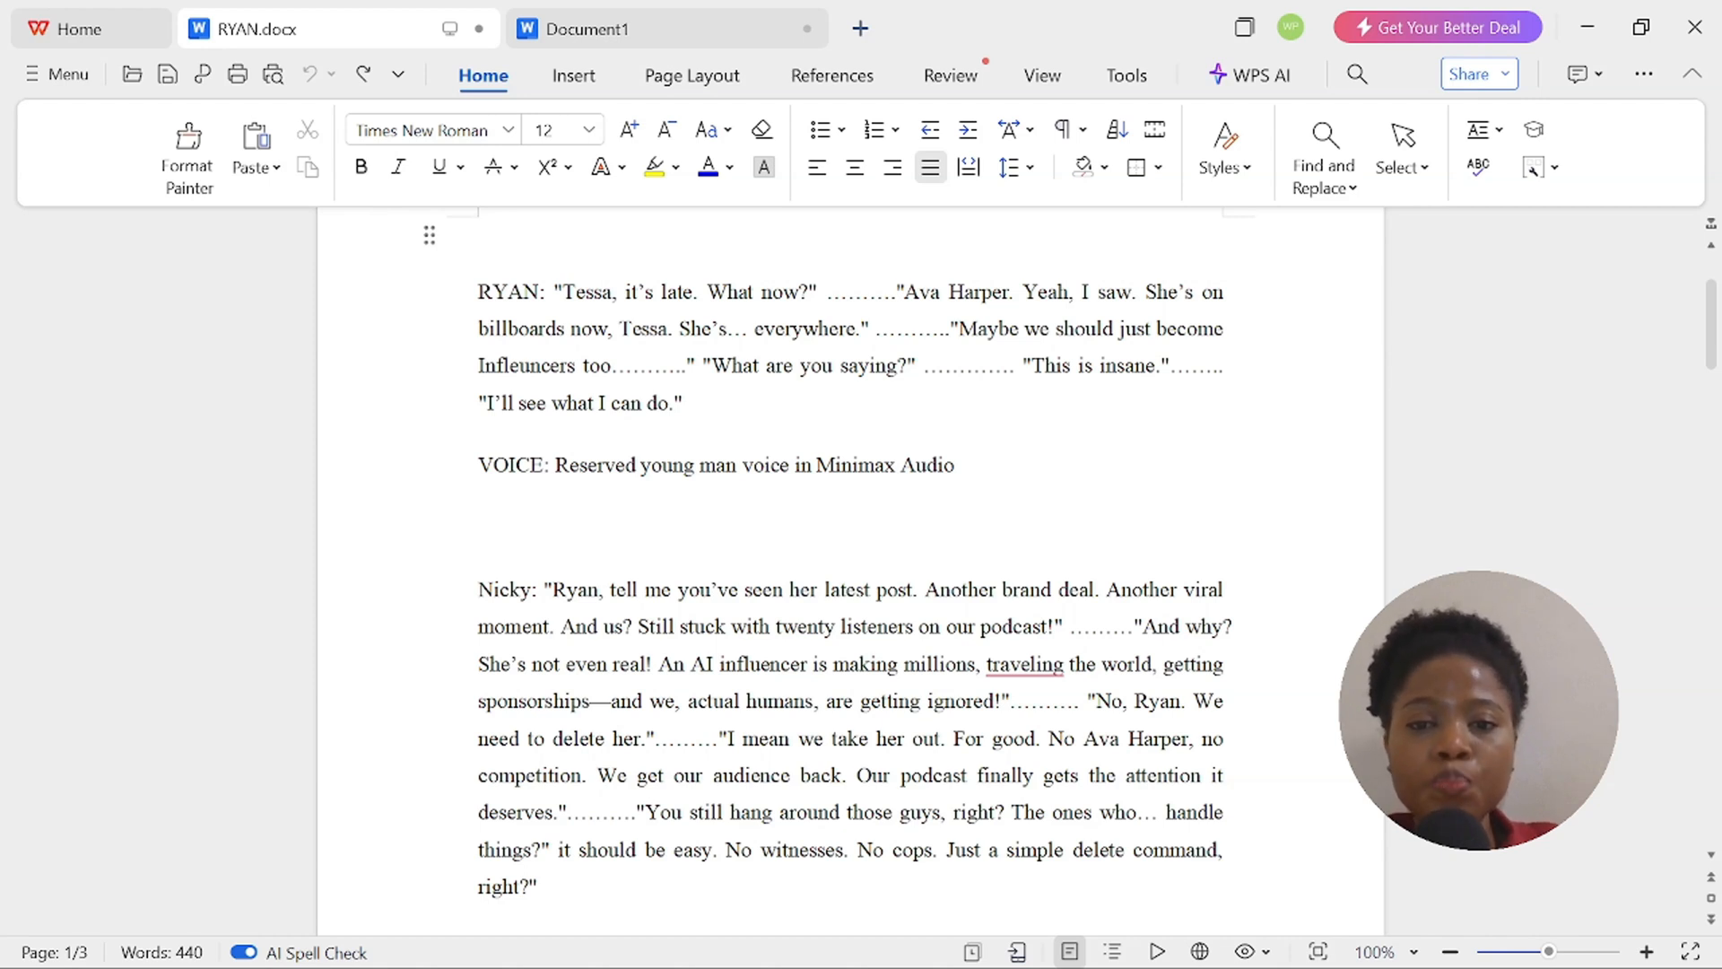
click(429, 235)
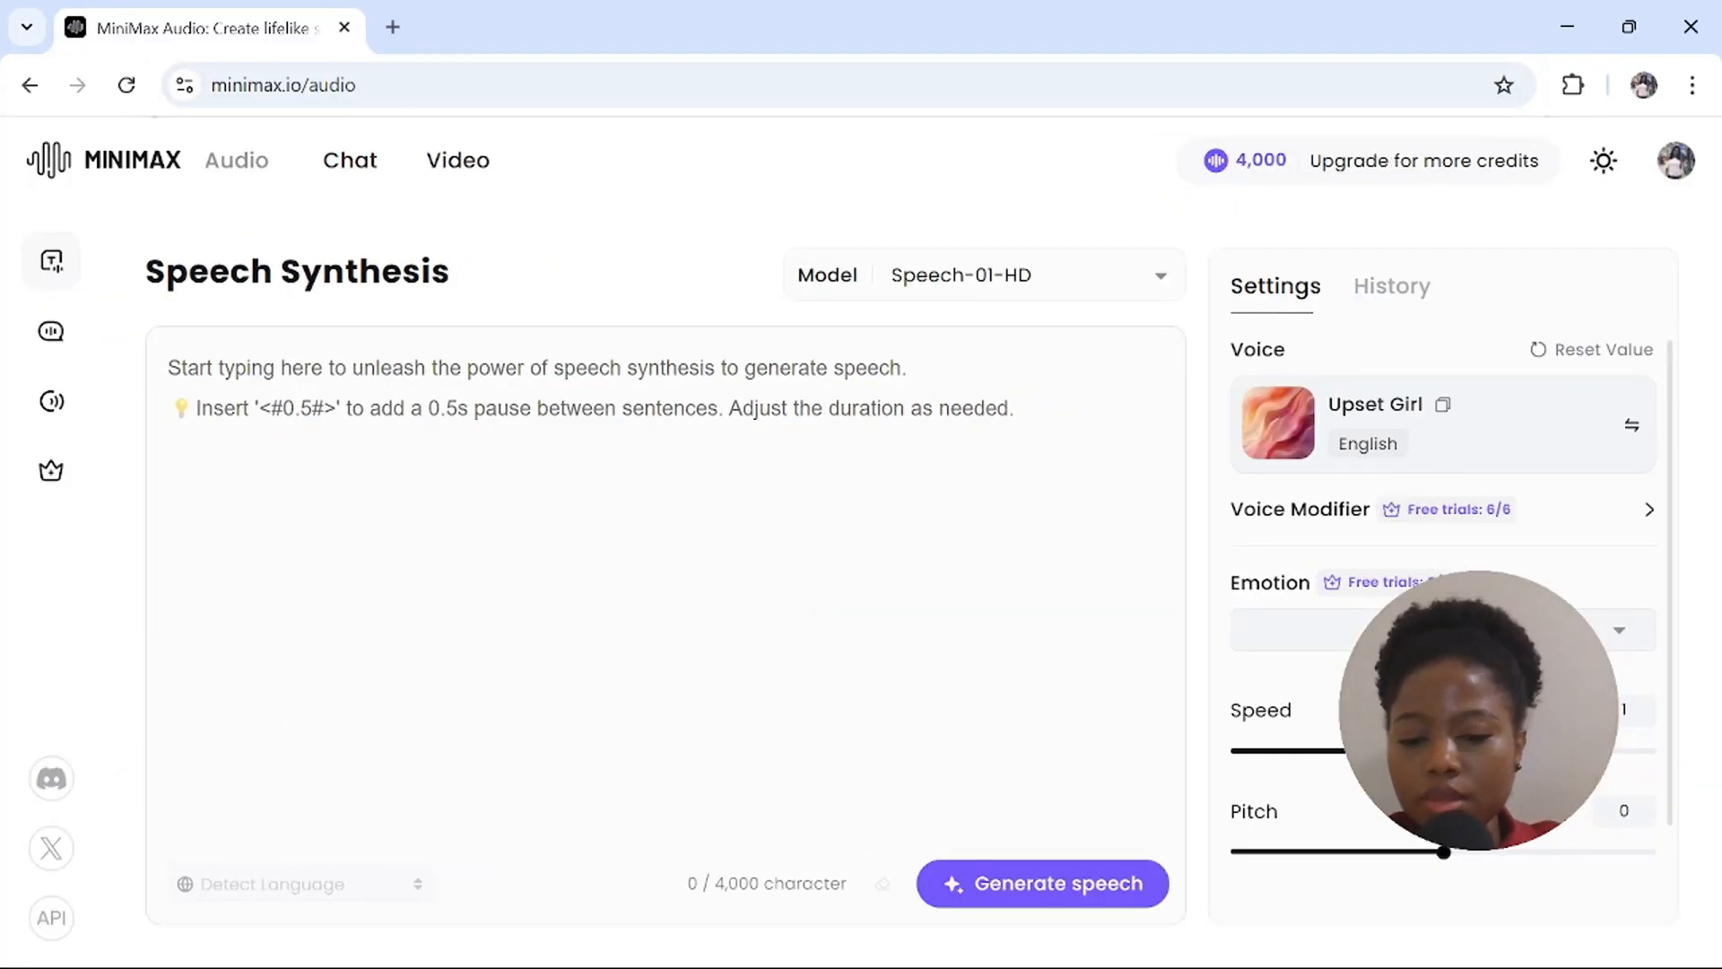
key(ctrl+v)
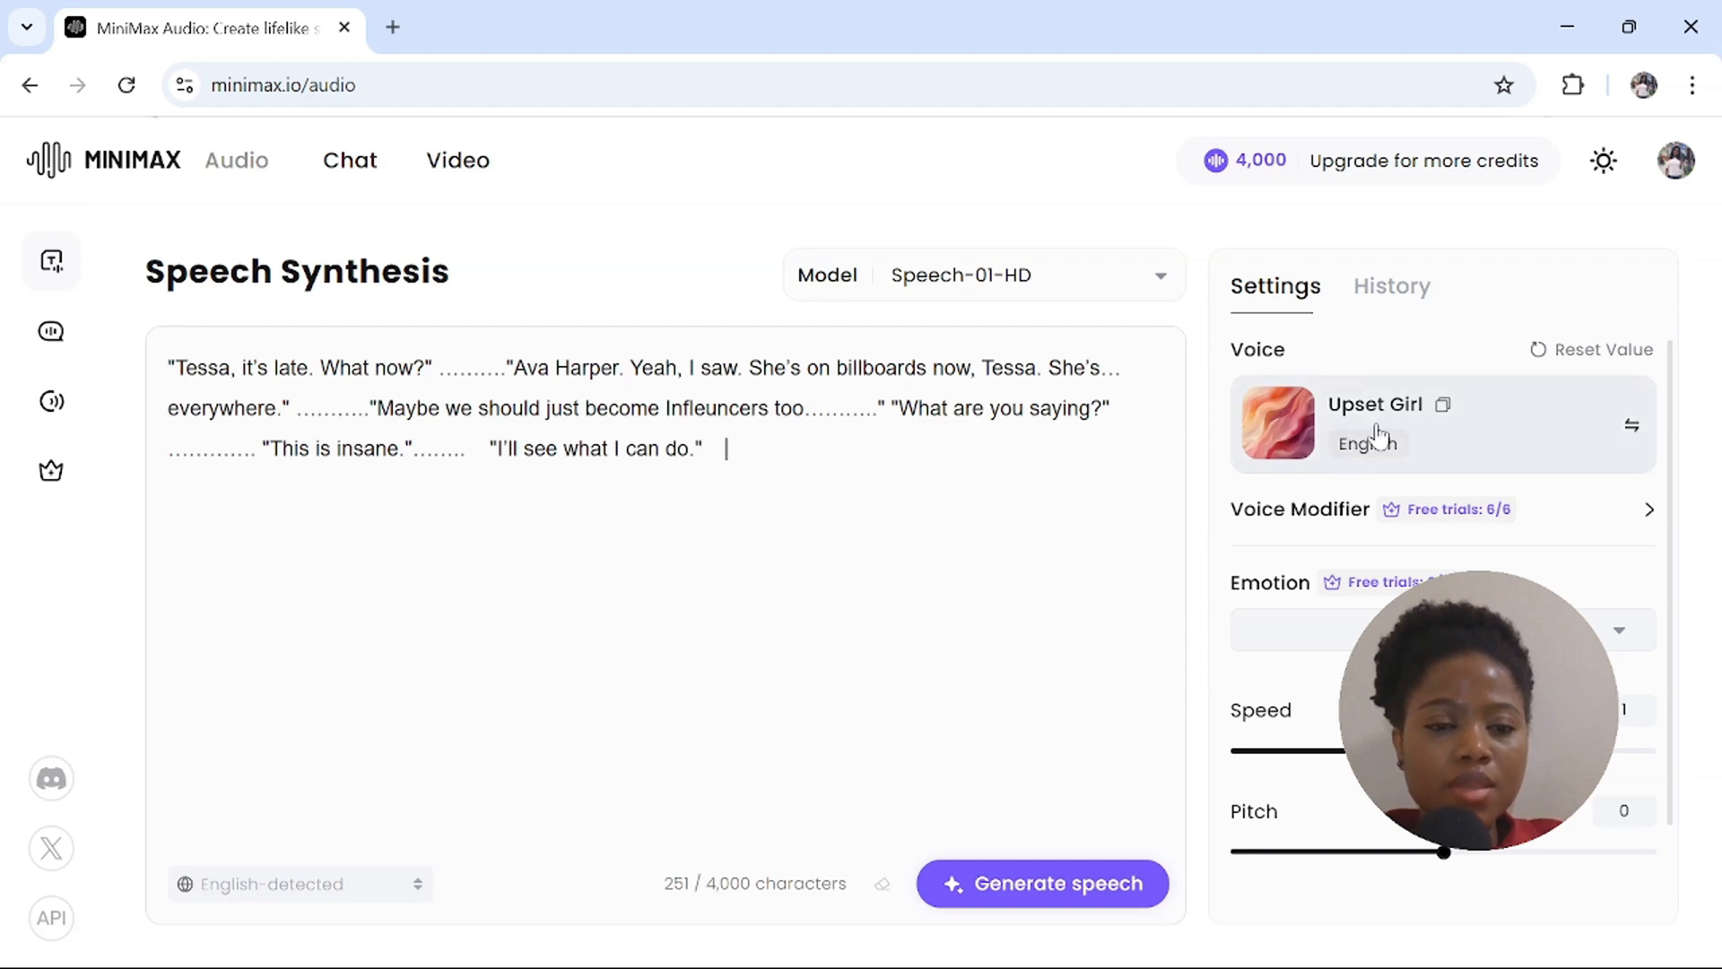
Preview the Reserved Young Man voice in the voice library, apply it, and generate the speech for Ryan's lines
click(1408, 432)
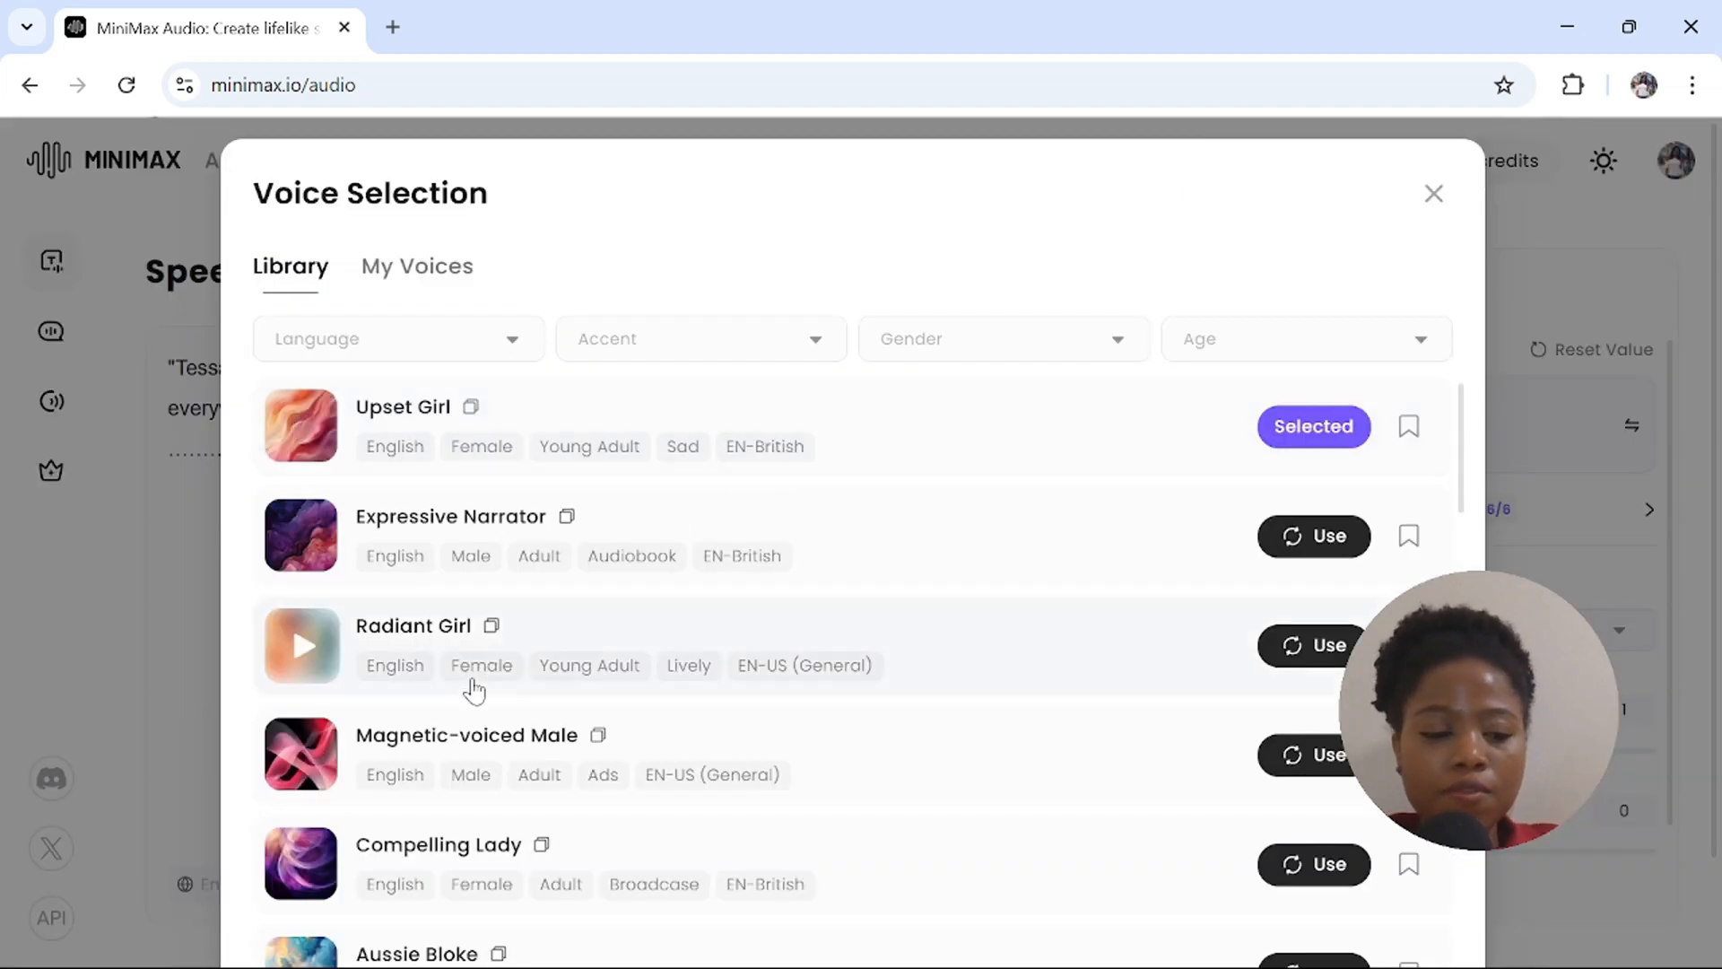
scroll(472, 692, down, 1)
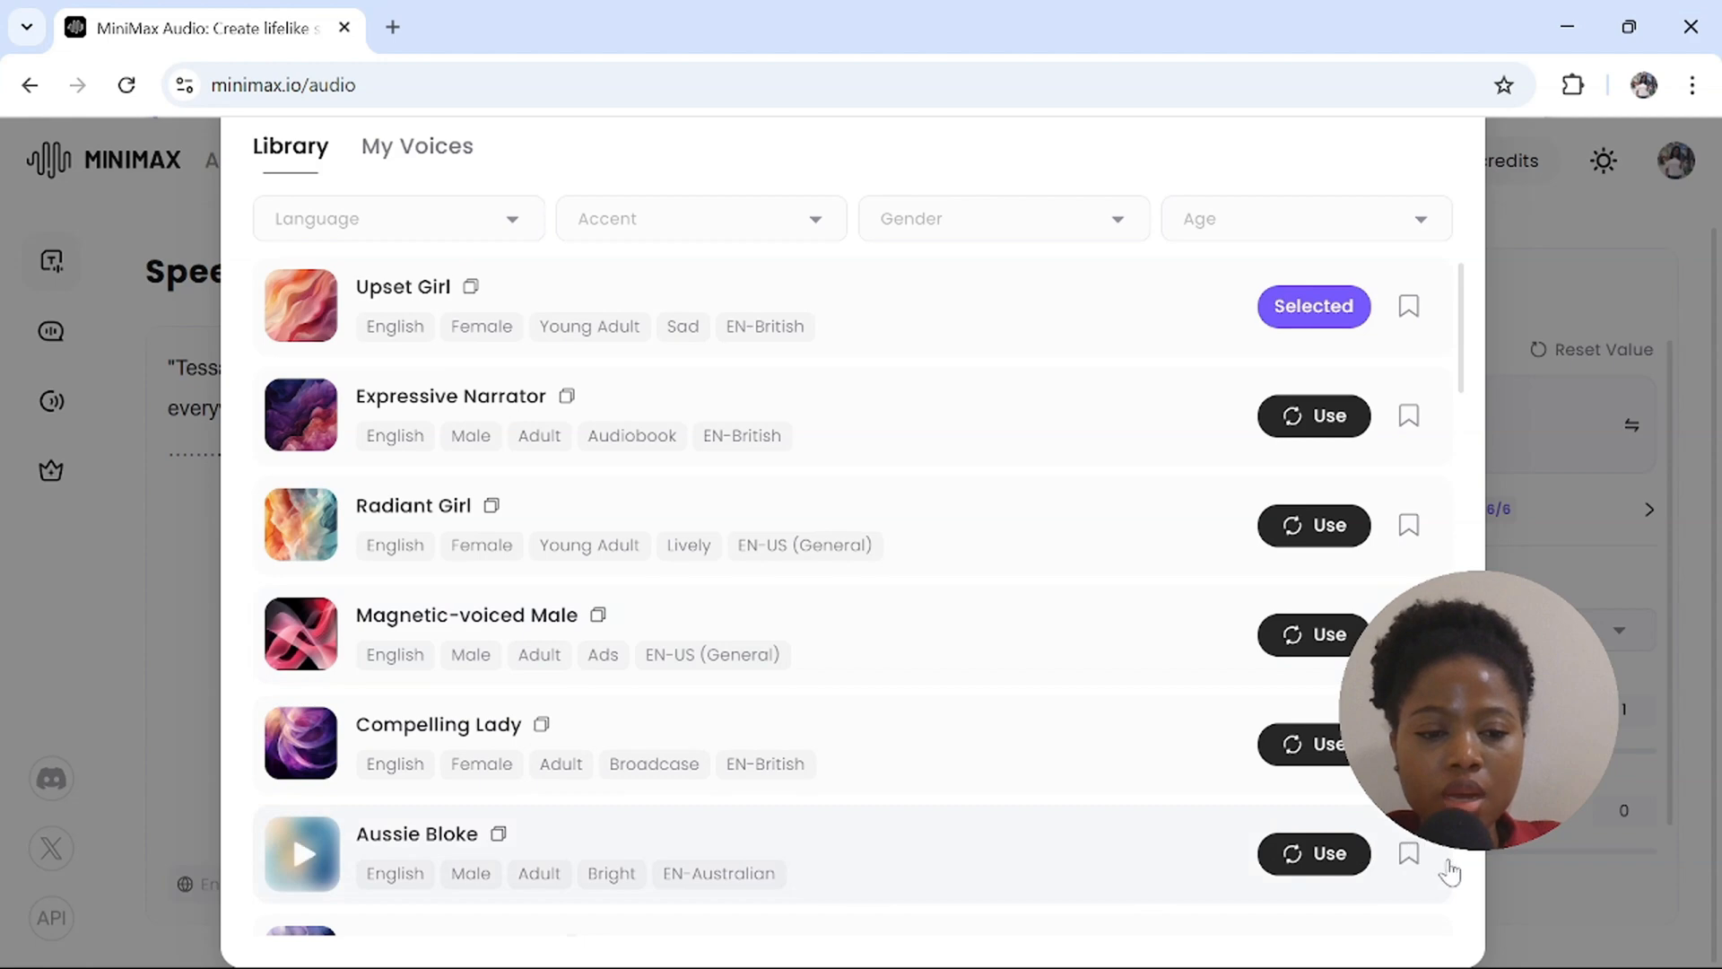
scroll(1461, 876, down, 5)
scroll(745, 661, down, 5)
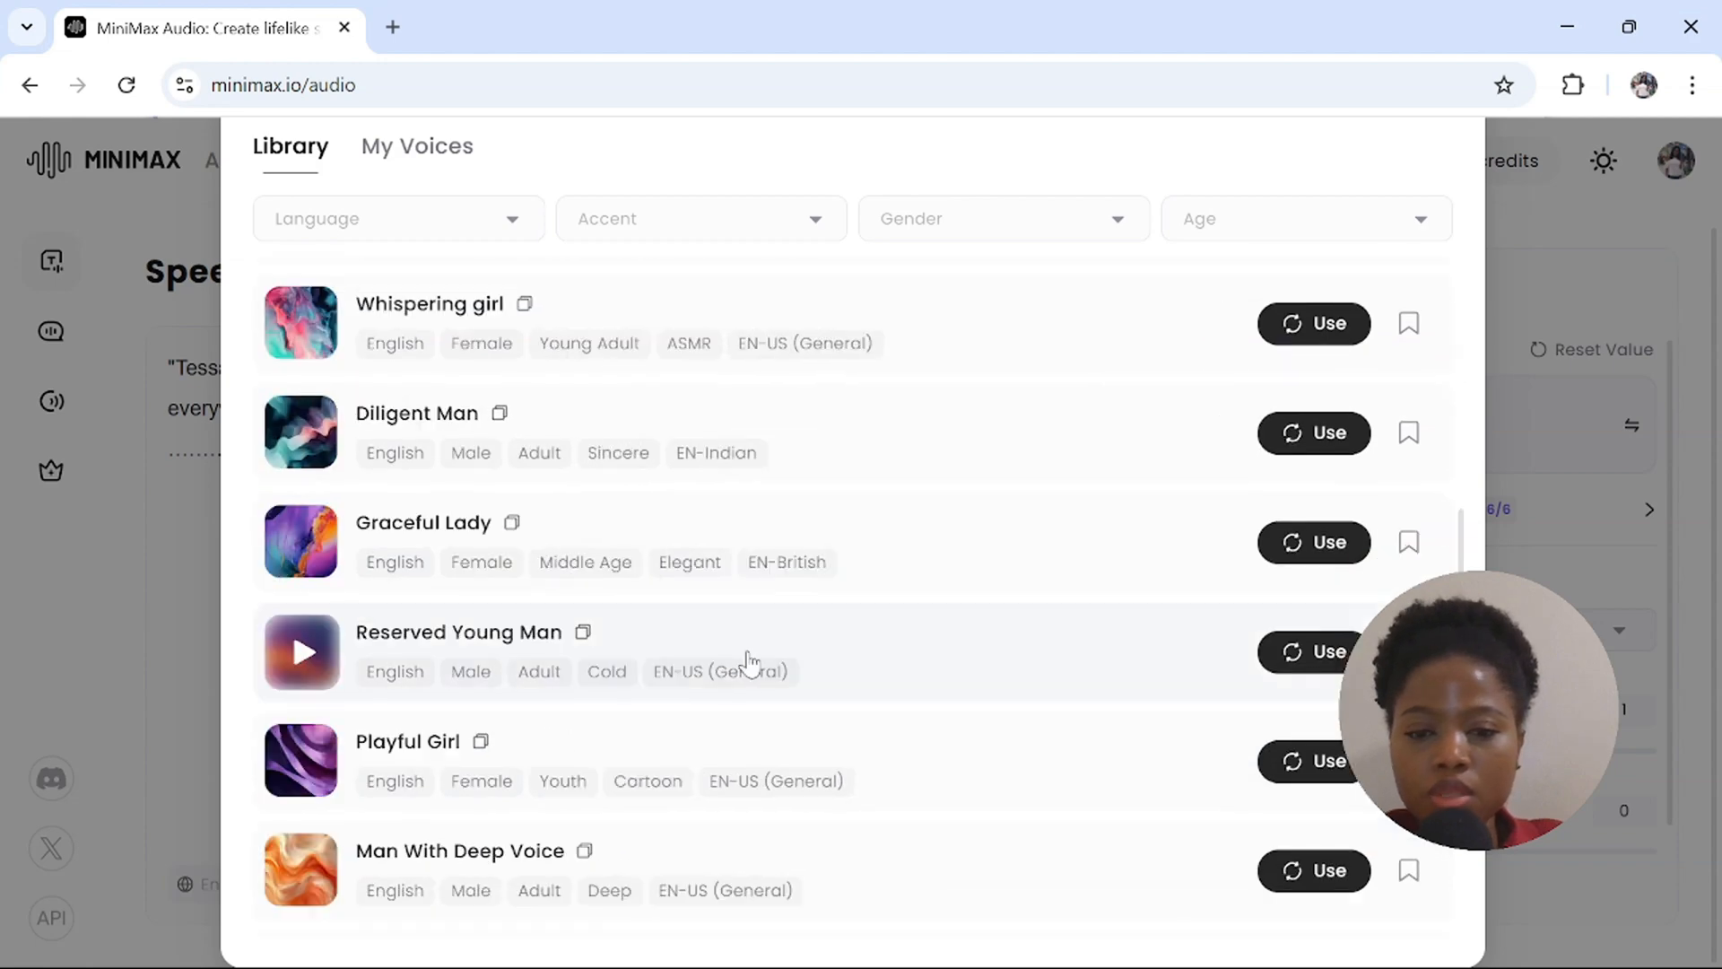
click(756, 646)
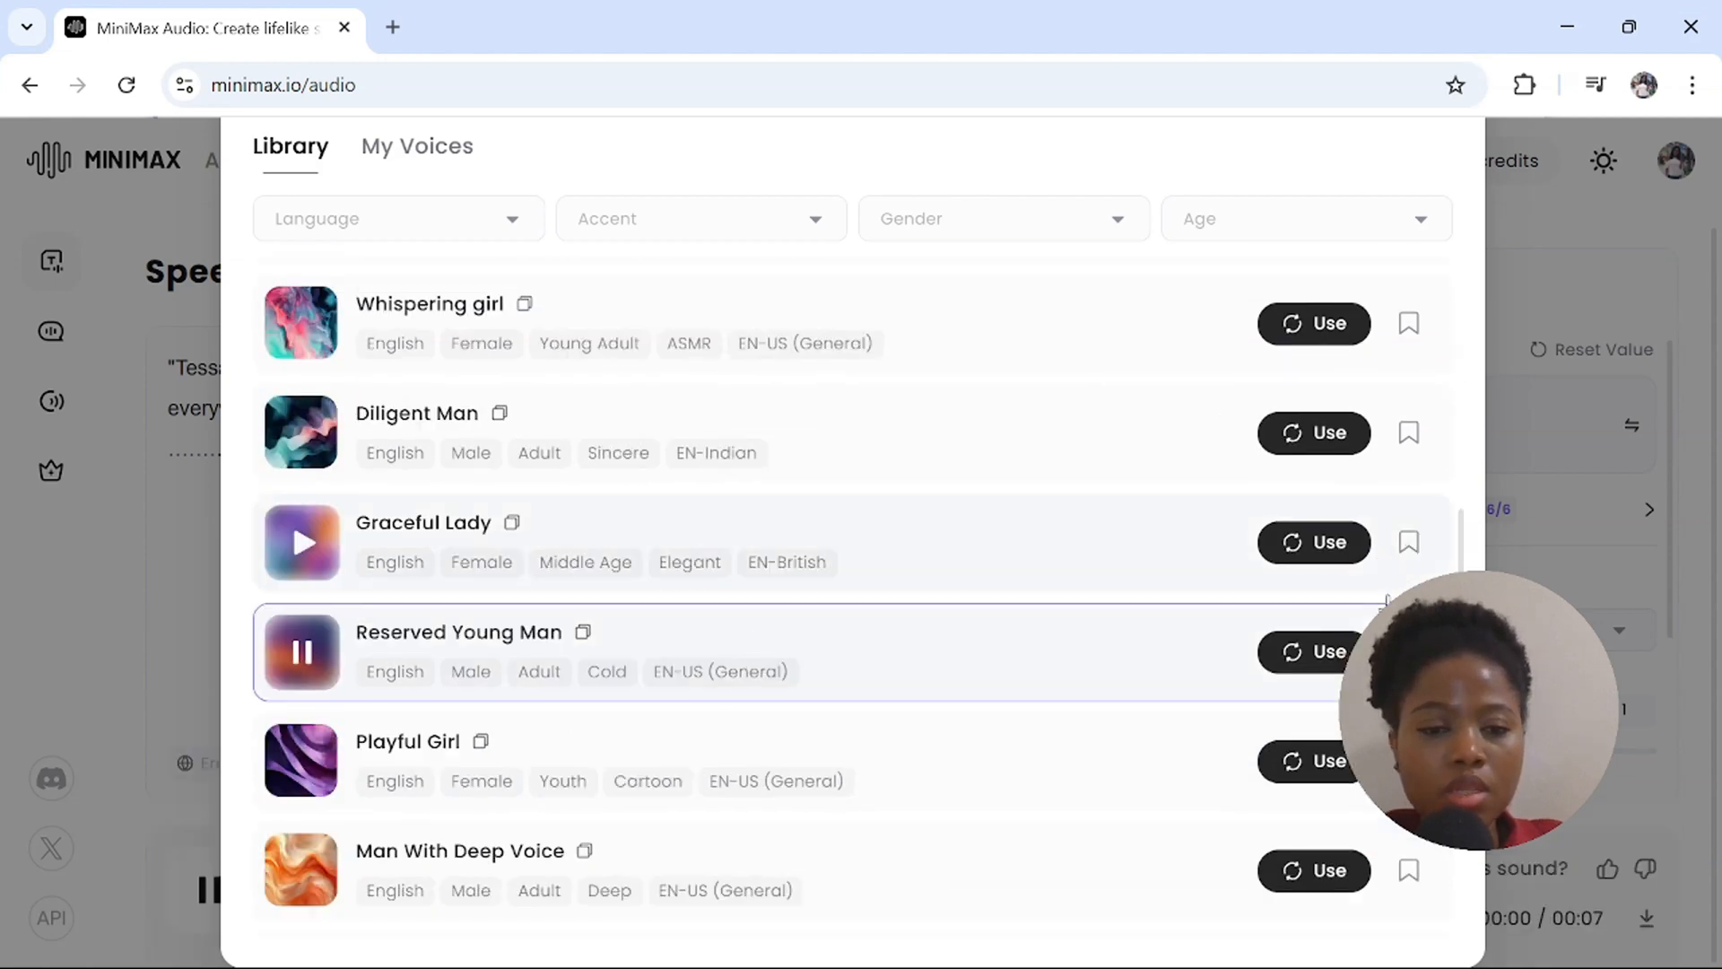
click(1311, 652)
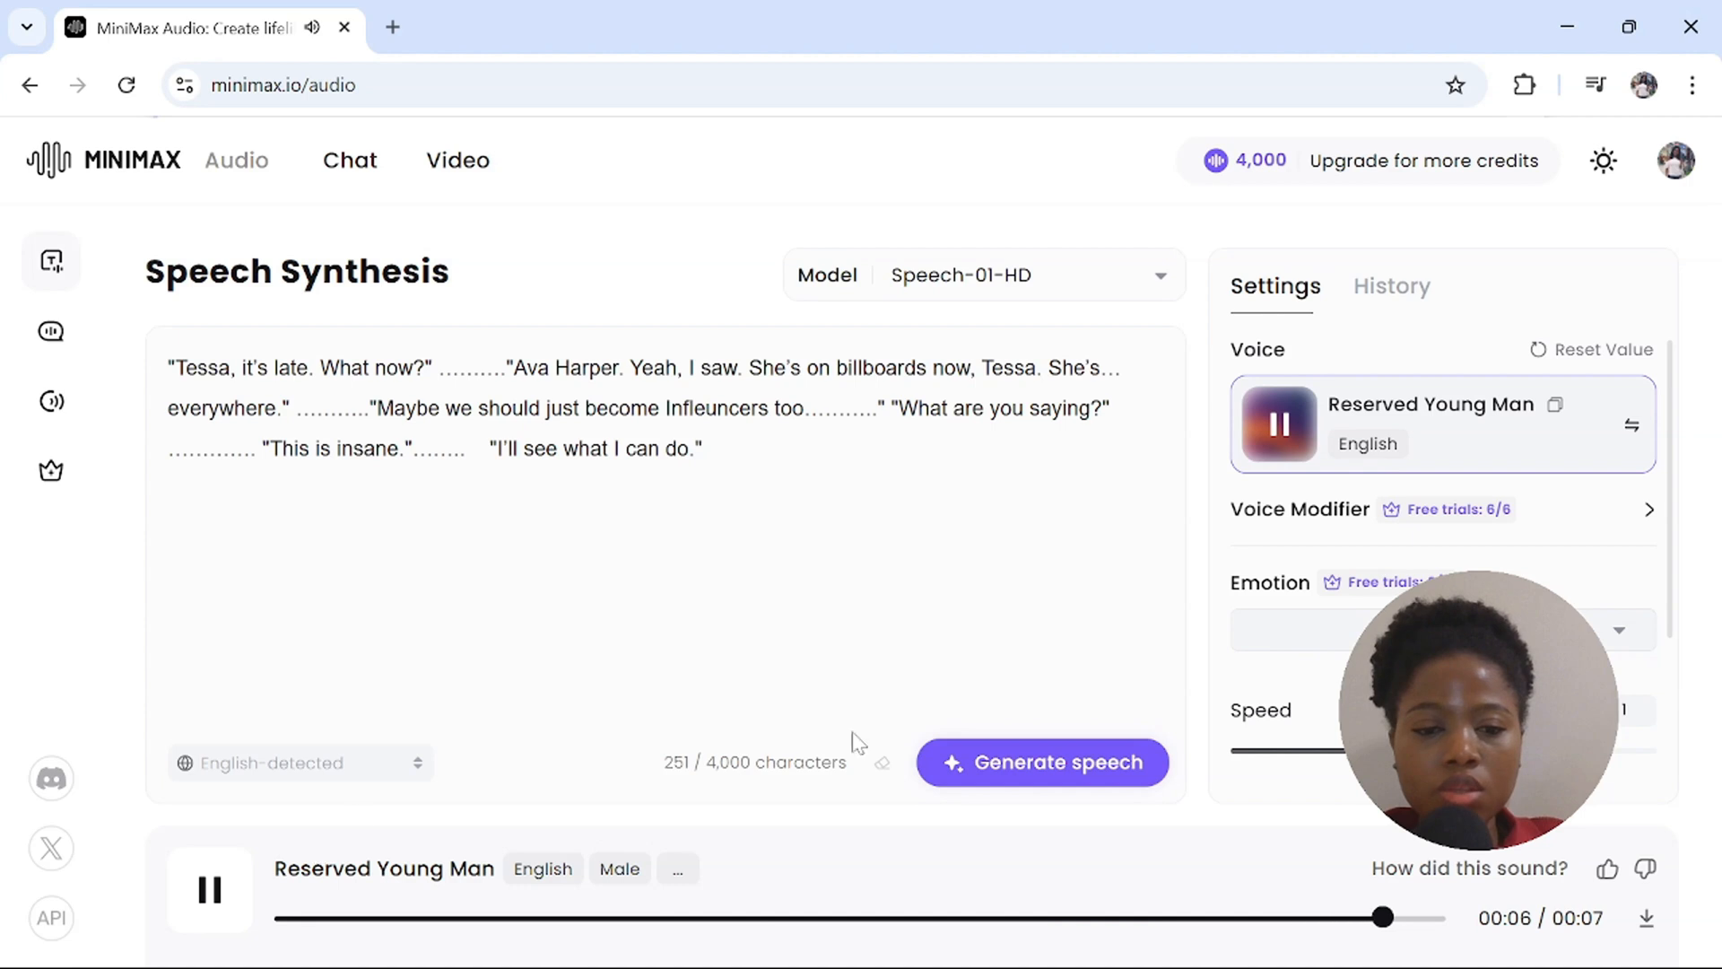
click(1031, 767)
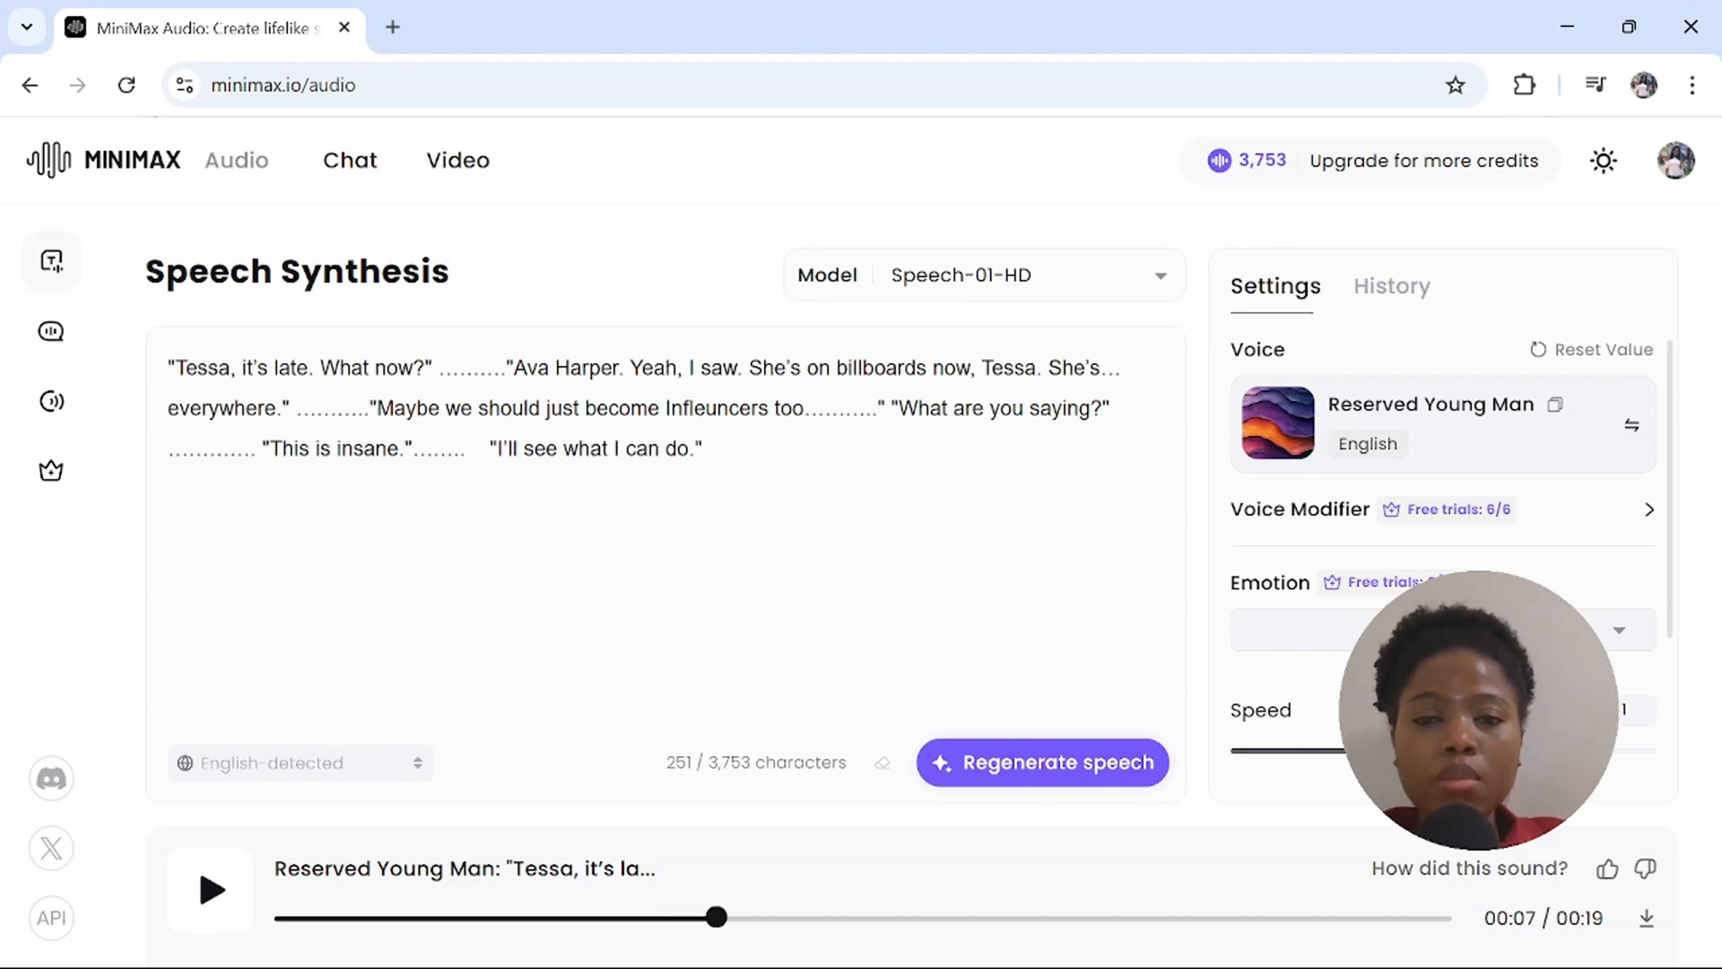
Search for "leonardo ai" in the other Chrome window, launch the Leonardo.Ai app from its site and open Image Creation
mouse_move(1269, 952)
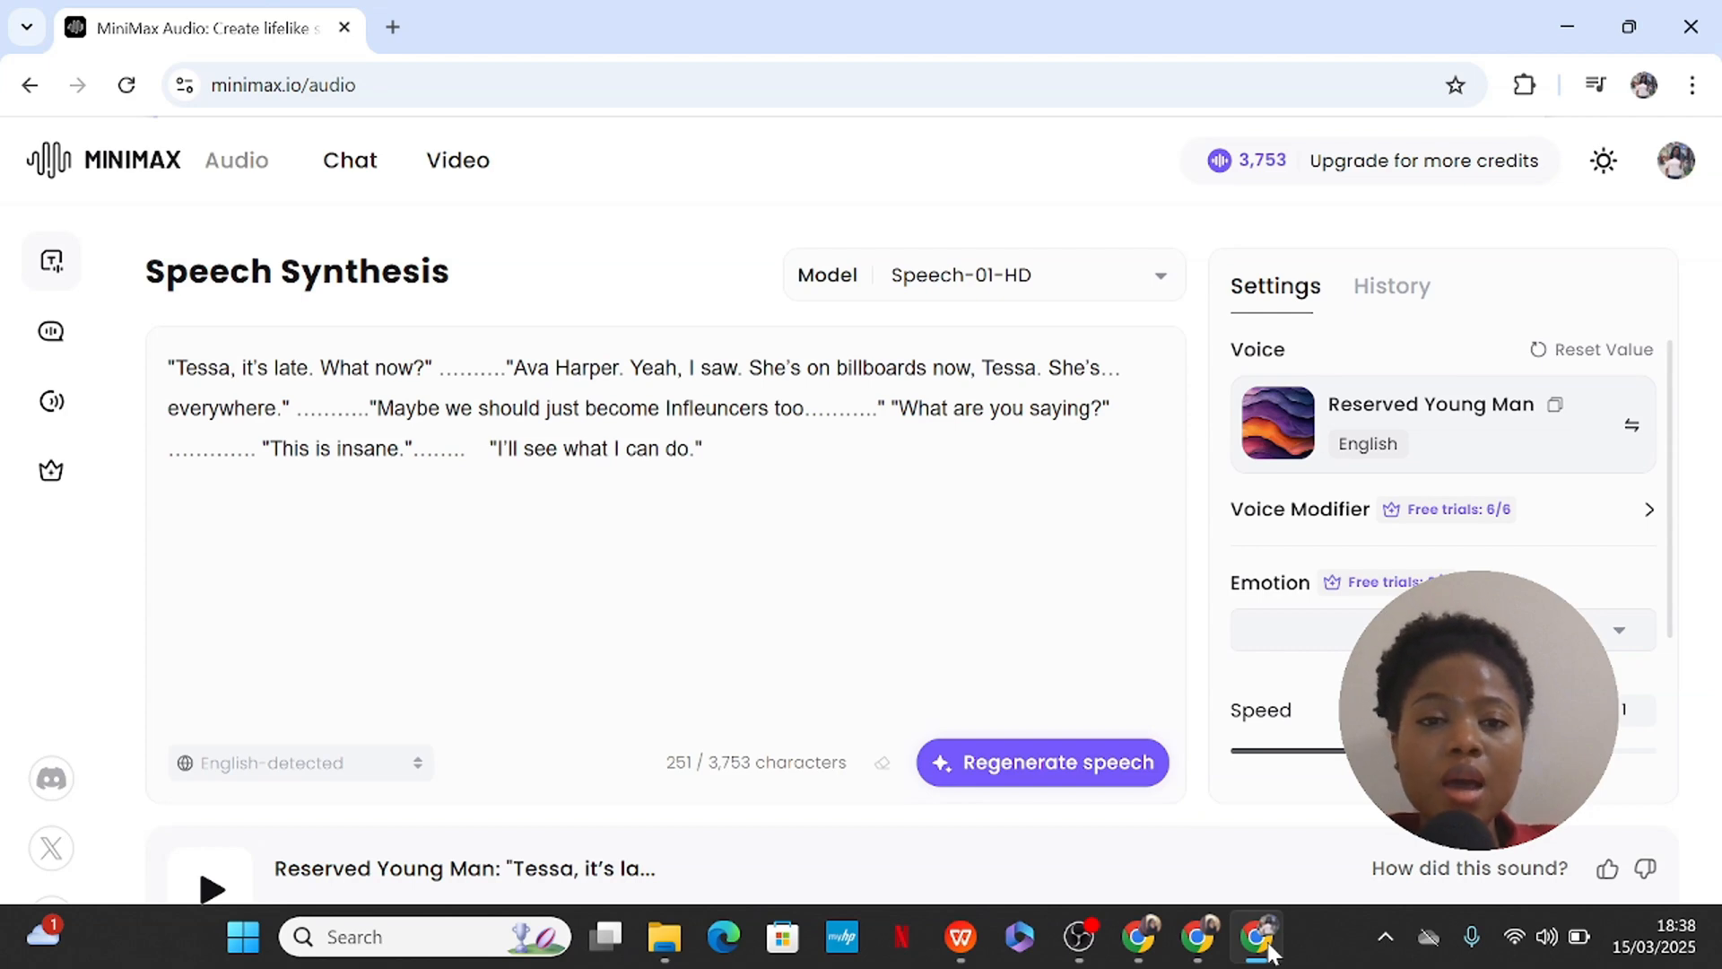
click(1269, 952)
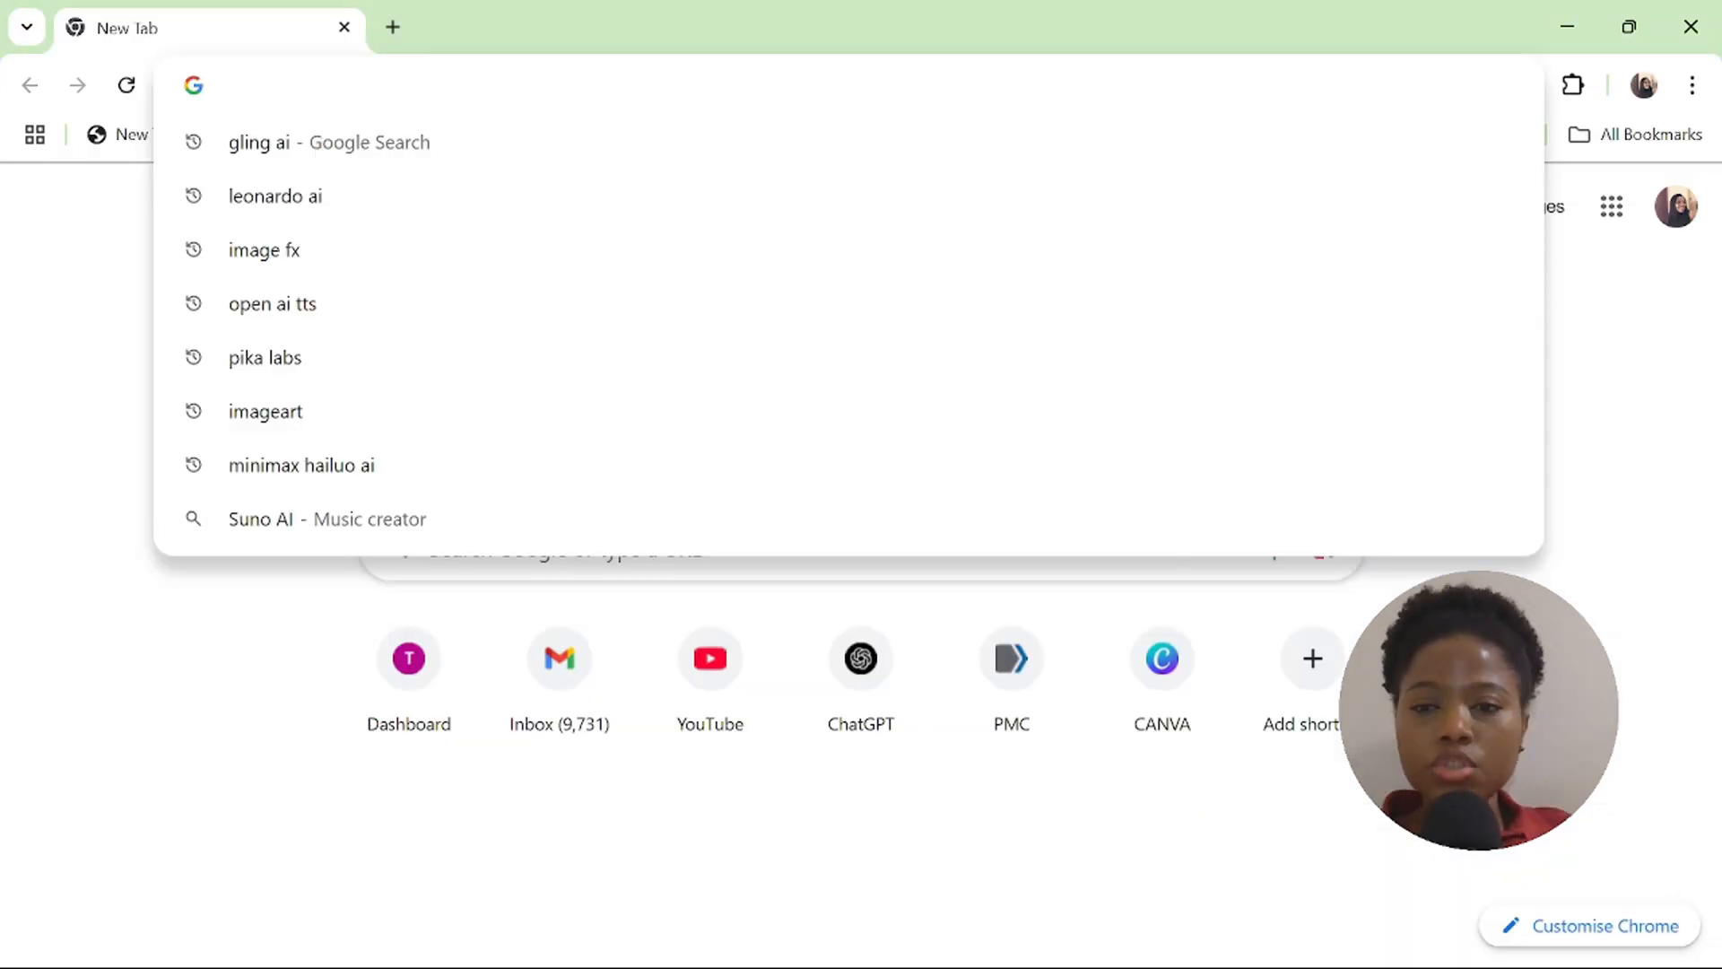
click(260, 196)
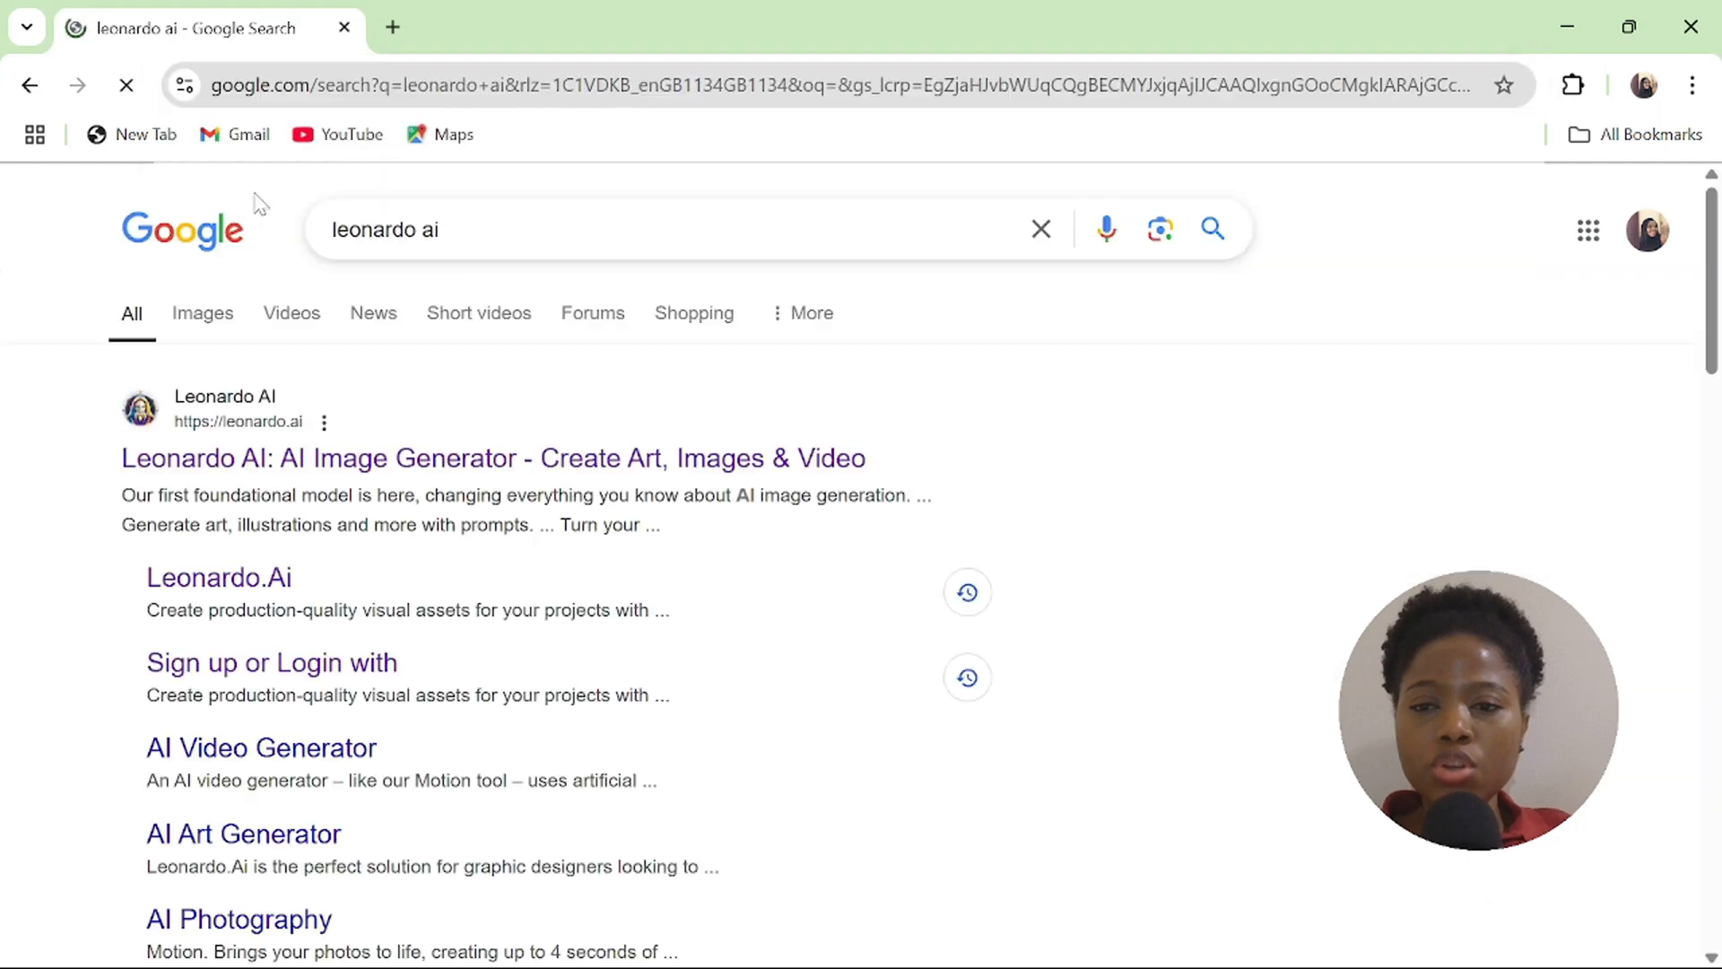
click(190, 460)
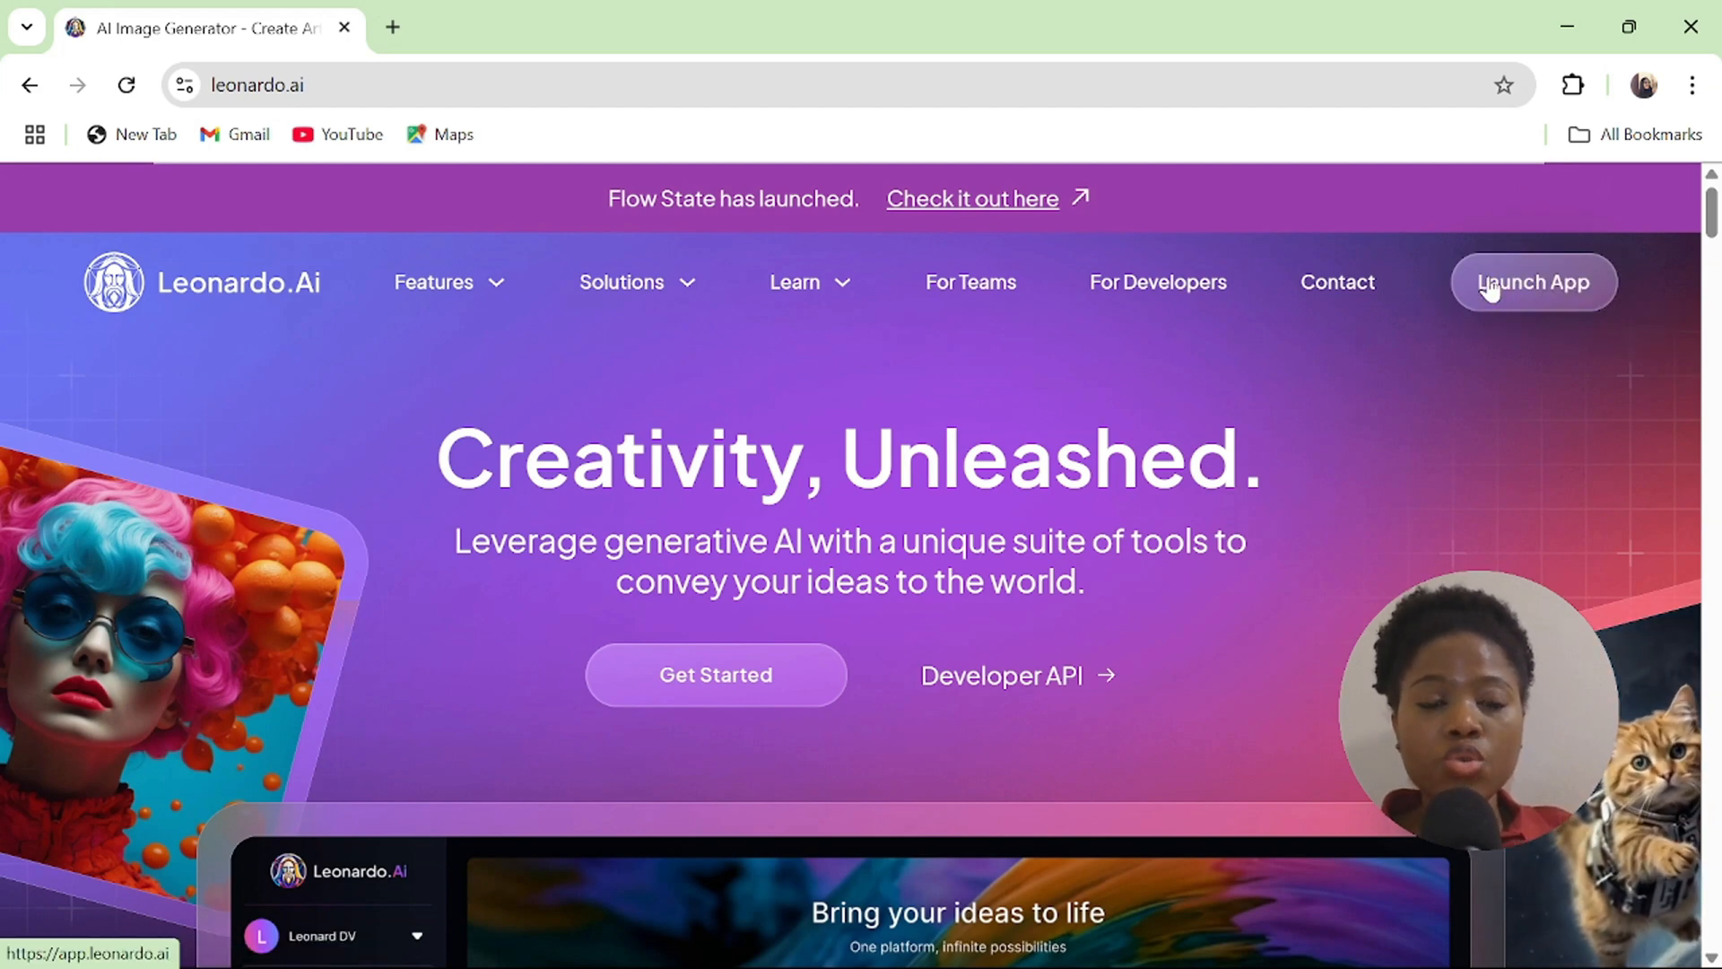
click(1524, 284)
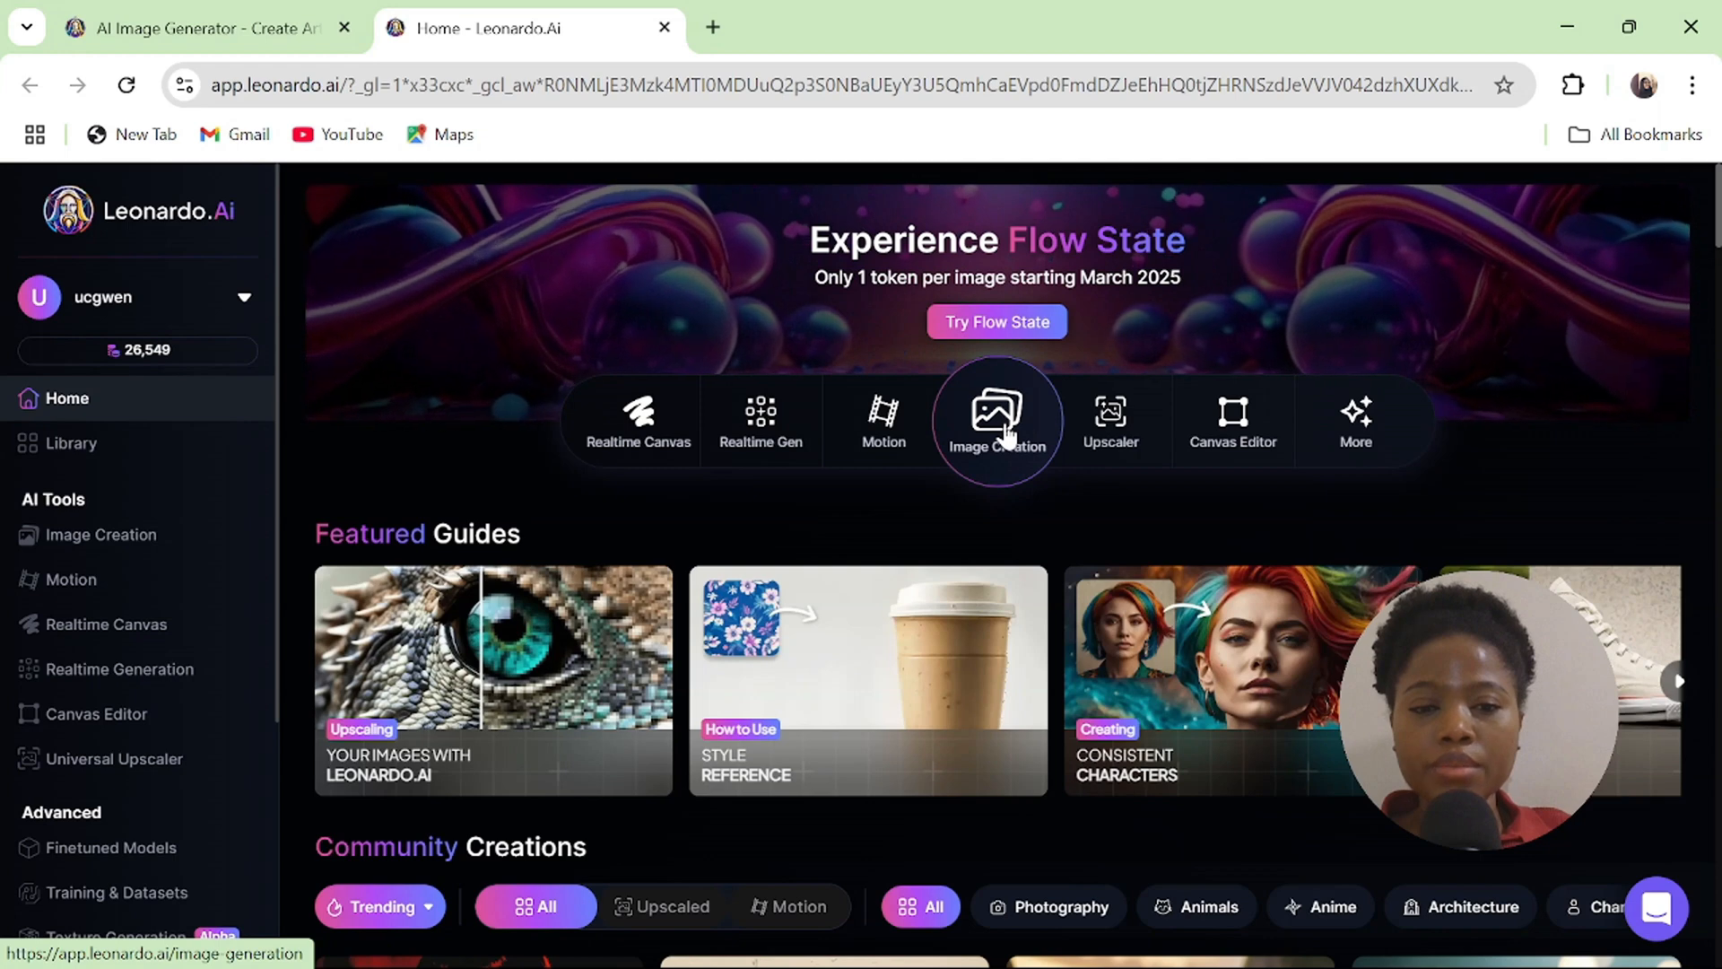
click(1006, 435)
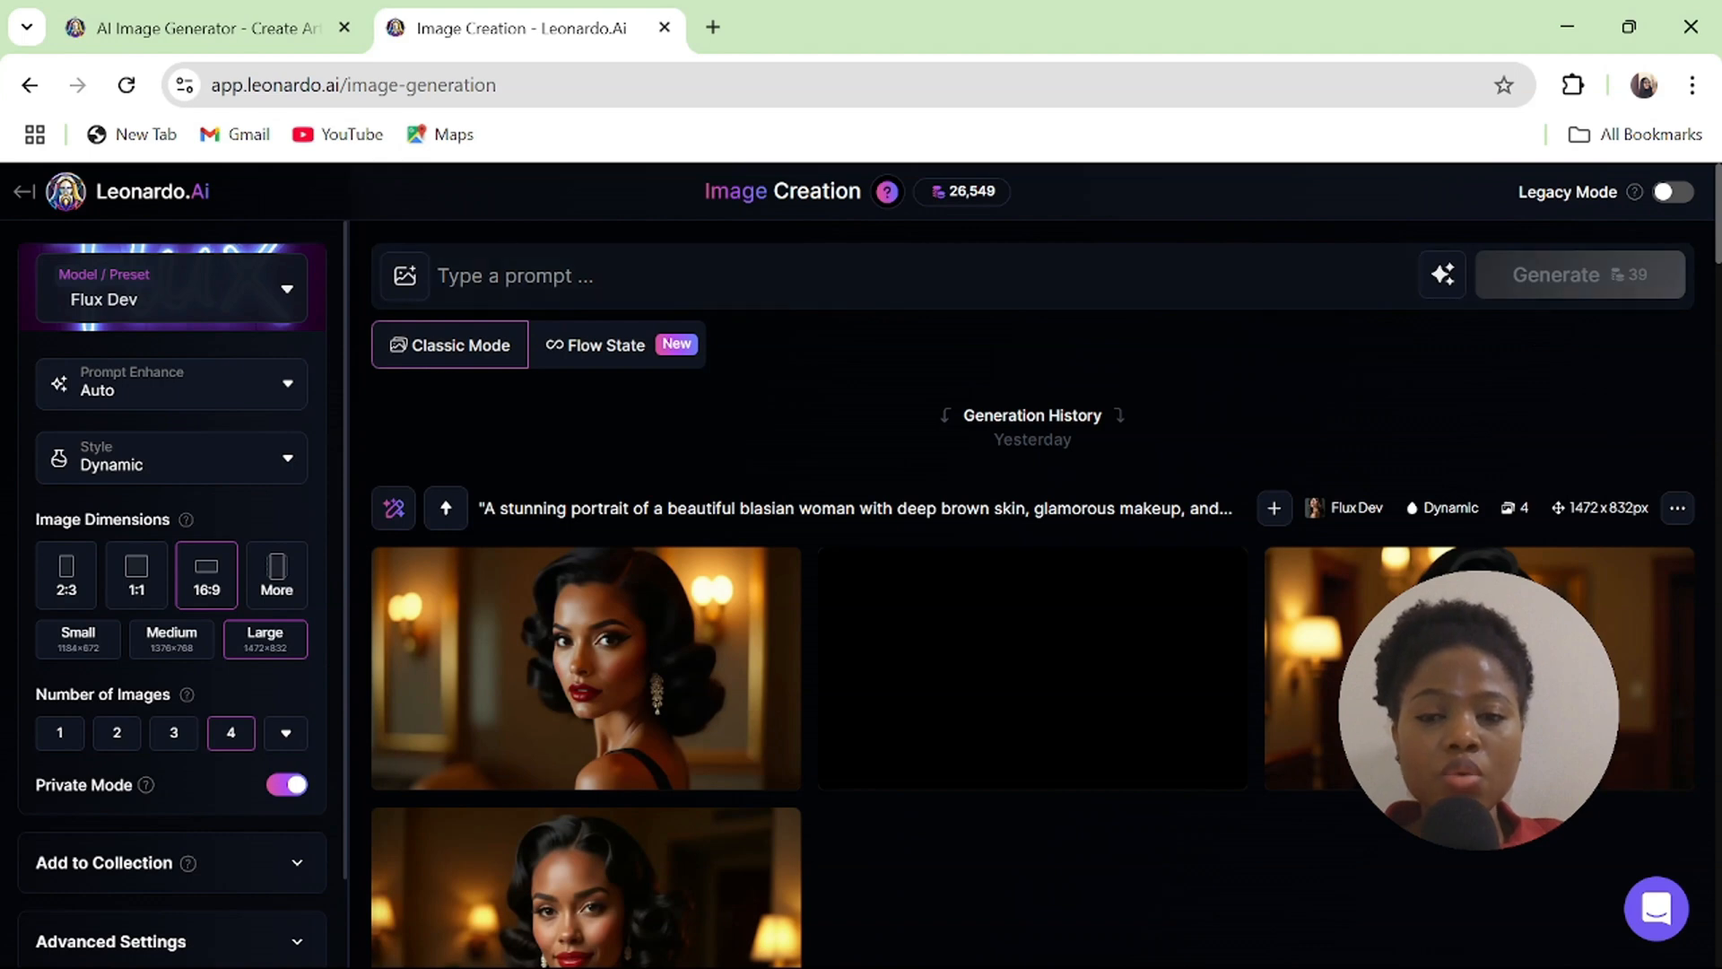
Examine the available models and presets, the prompt enhancement modes and the style list, keeping Flux Dev, Auto and Dynamic
click(516, 276)
mouse_move(1260, 950)
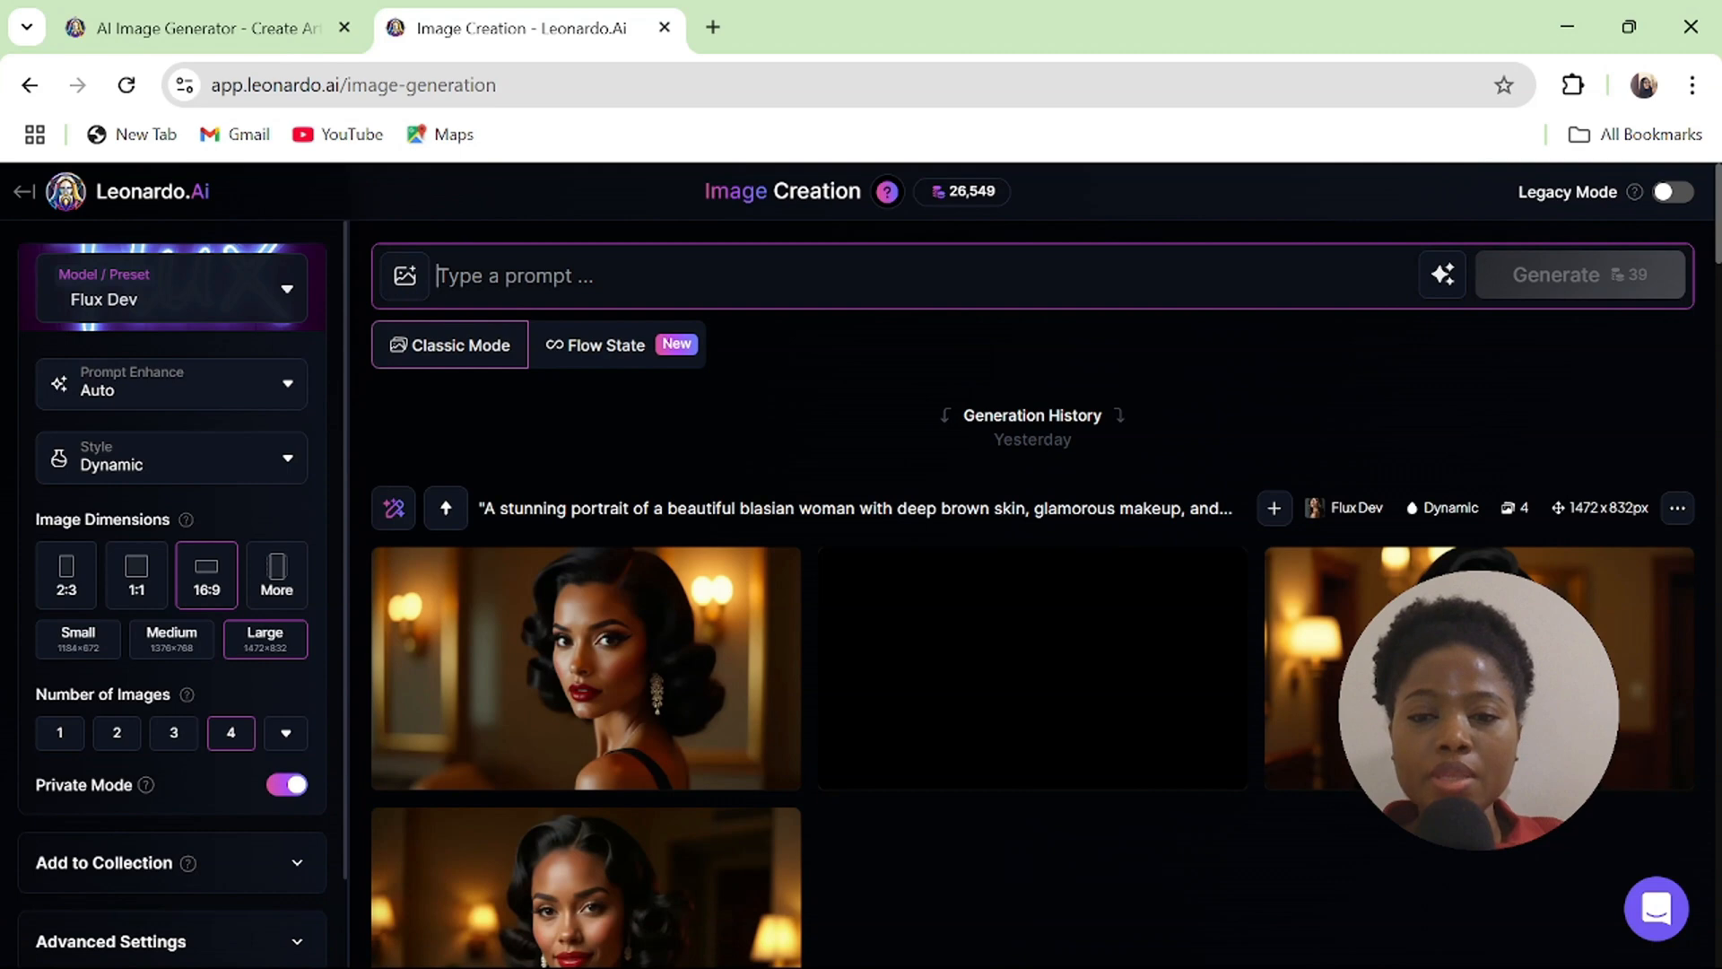
click(450, 315)
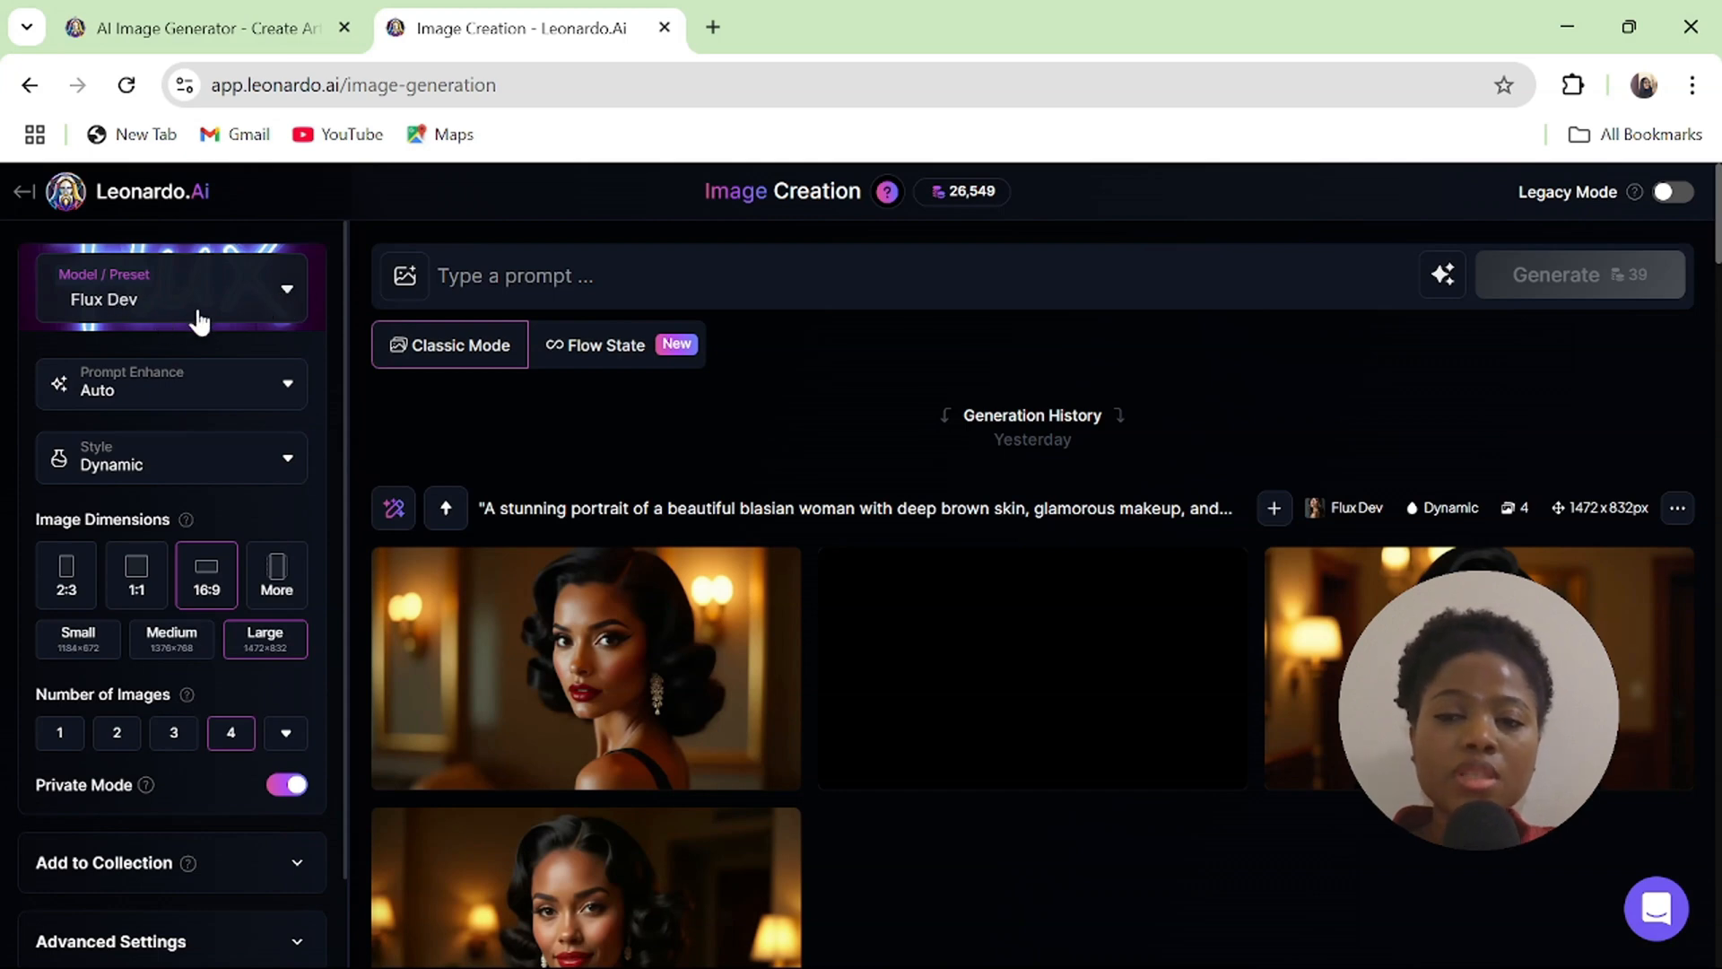
click(288, 310)
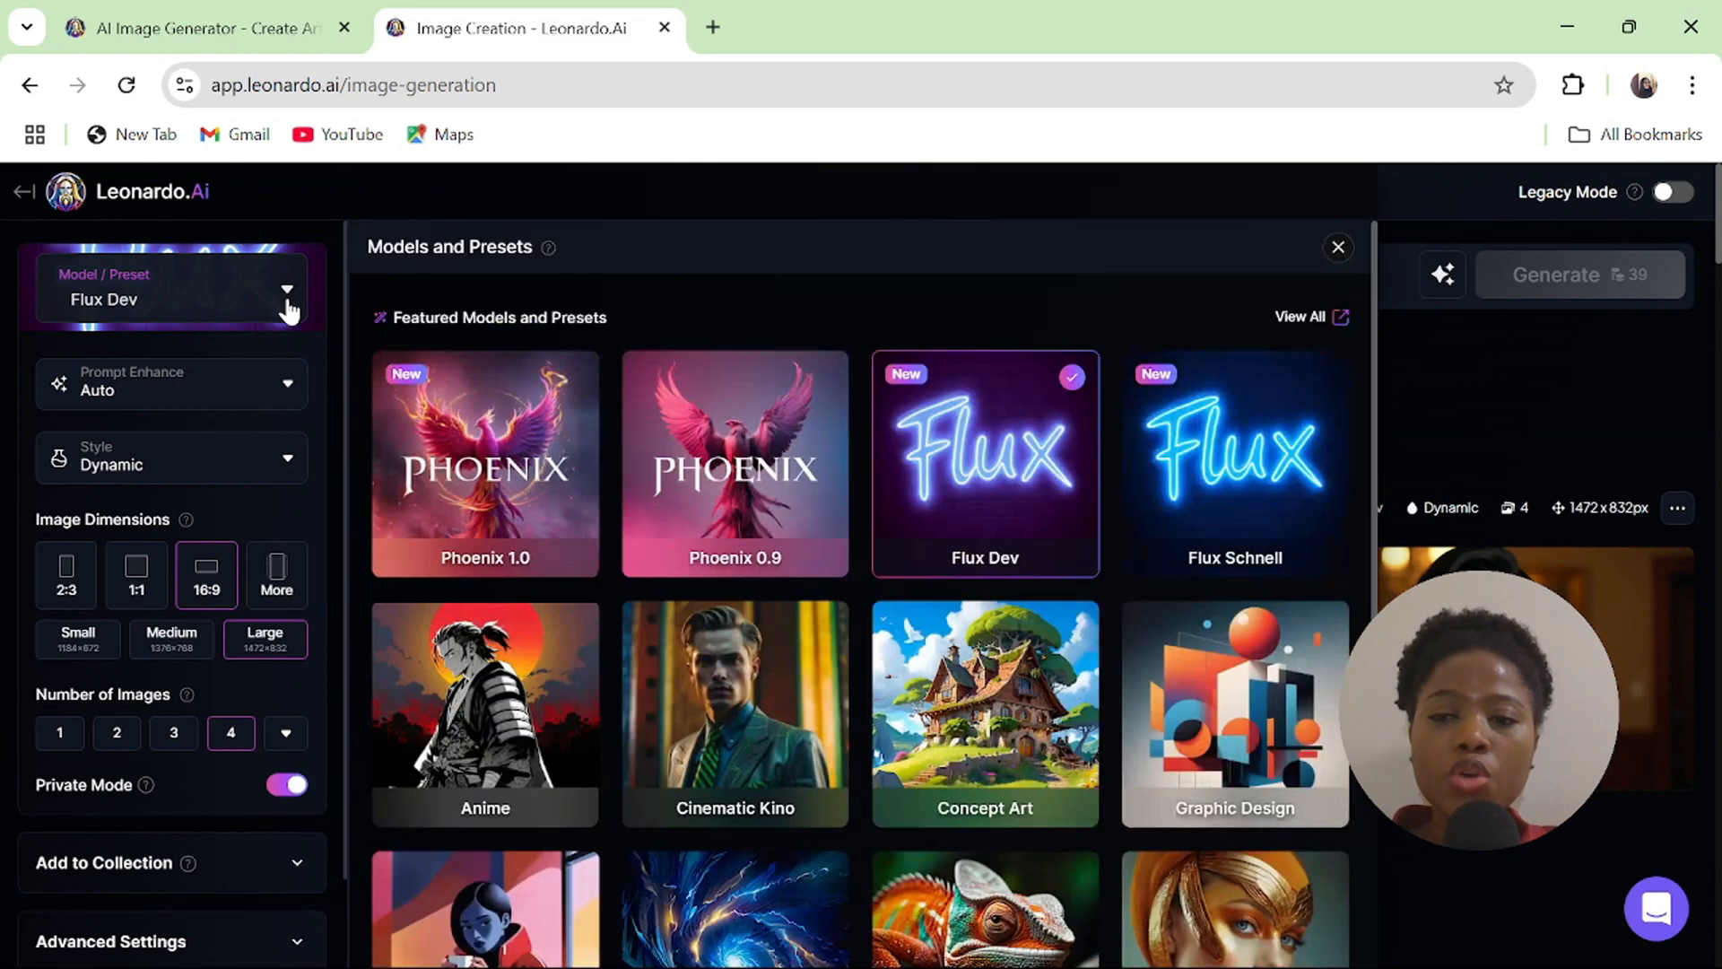
click(295, 385)
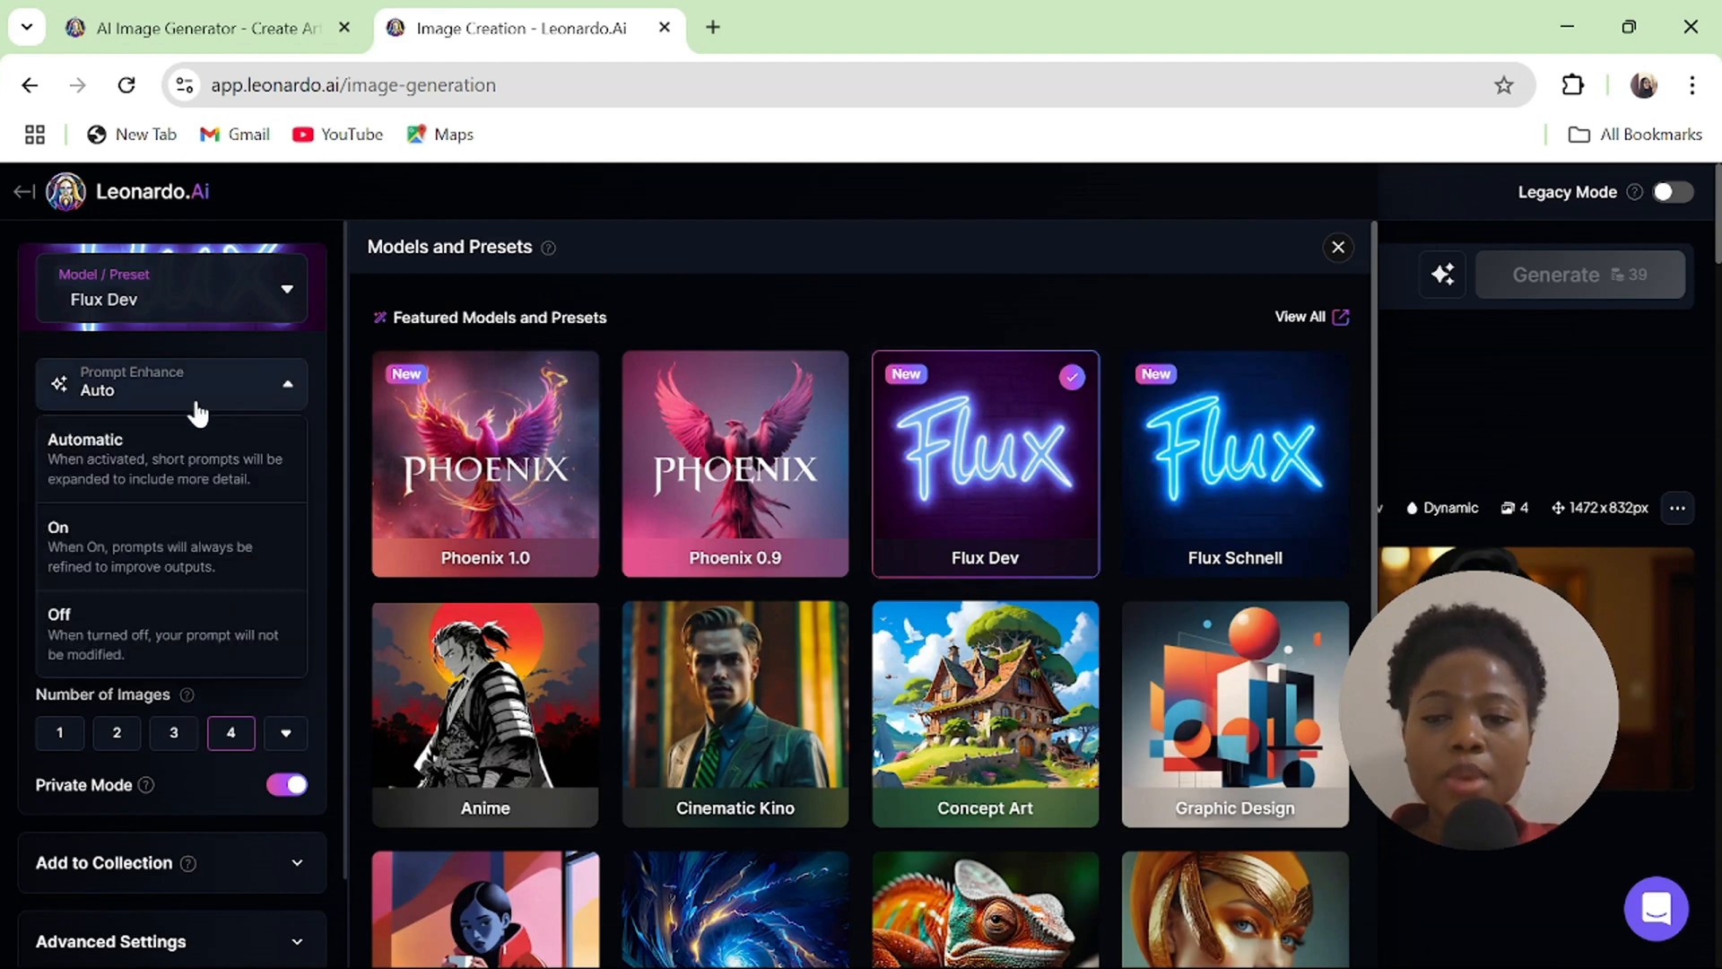
click(168, 449)
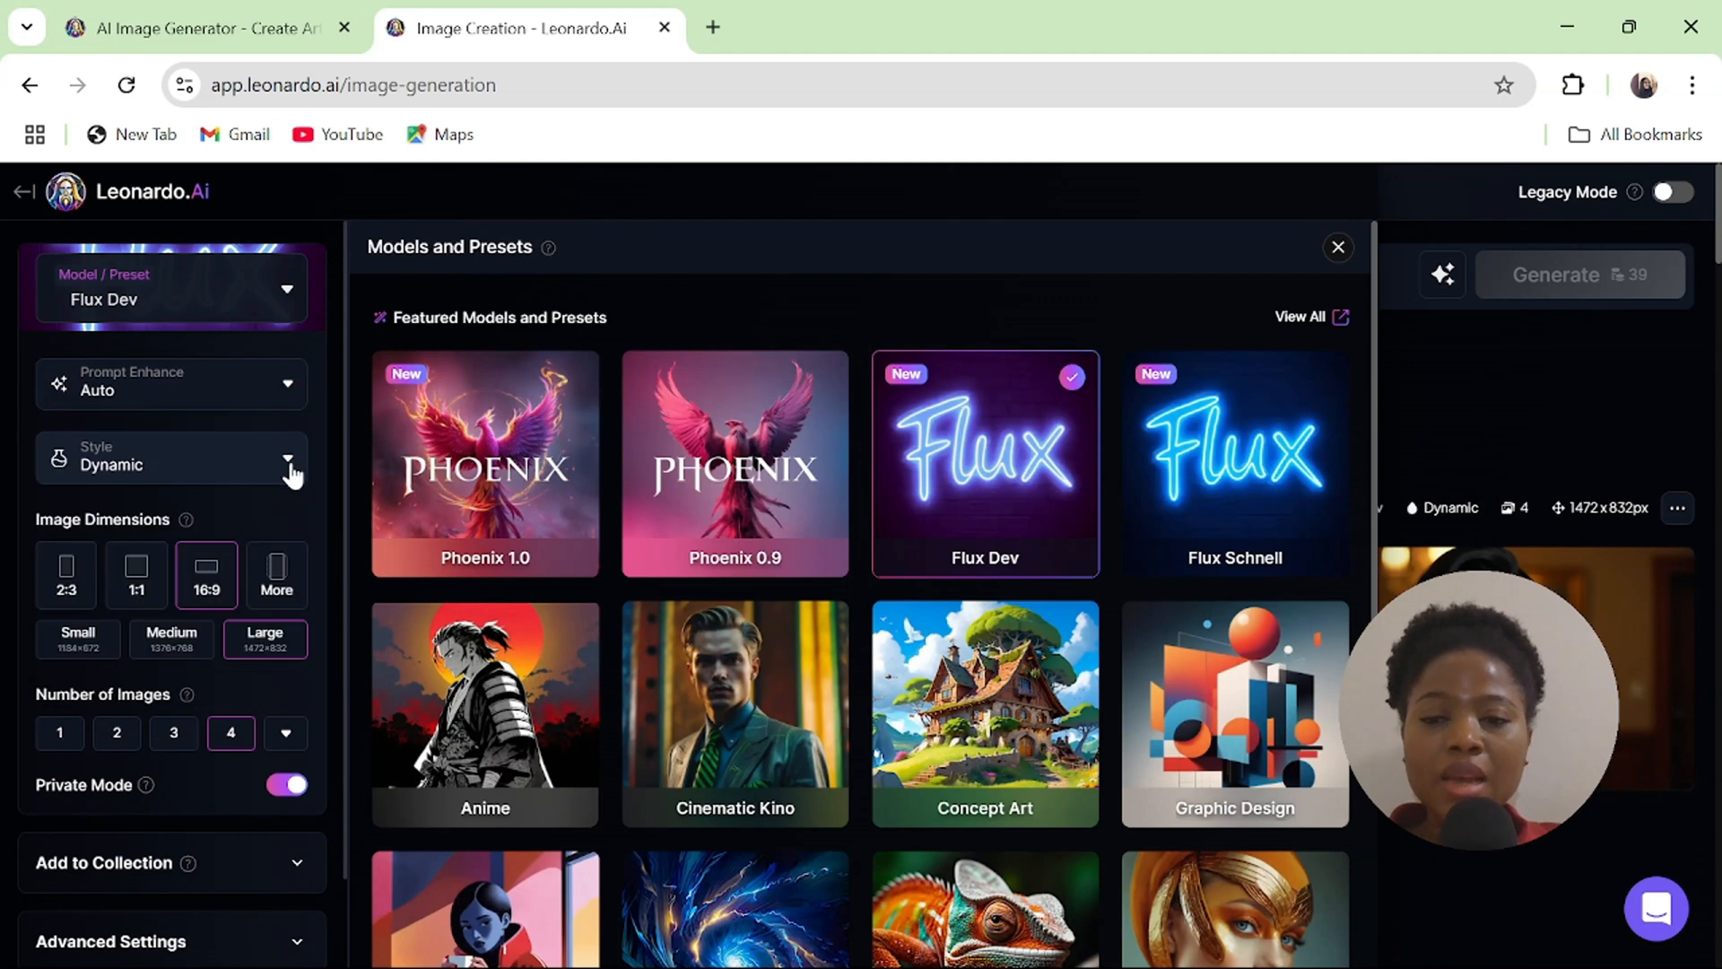
click(289, 462)
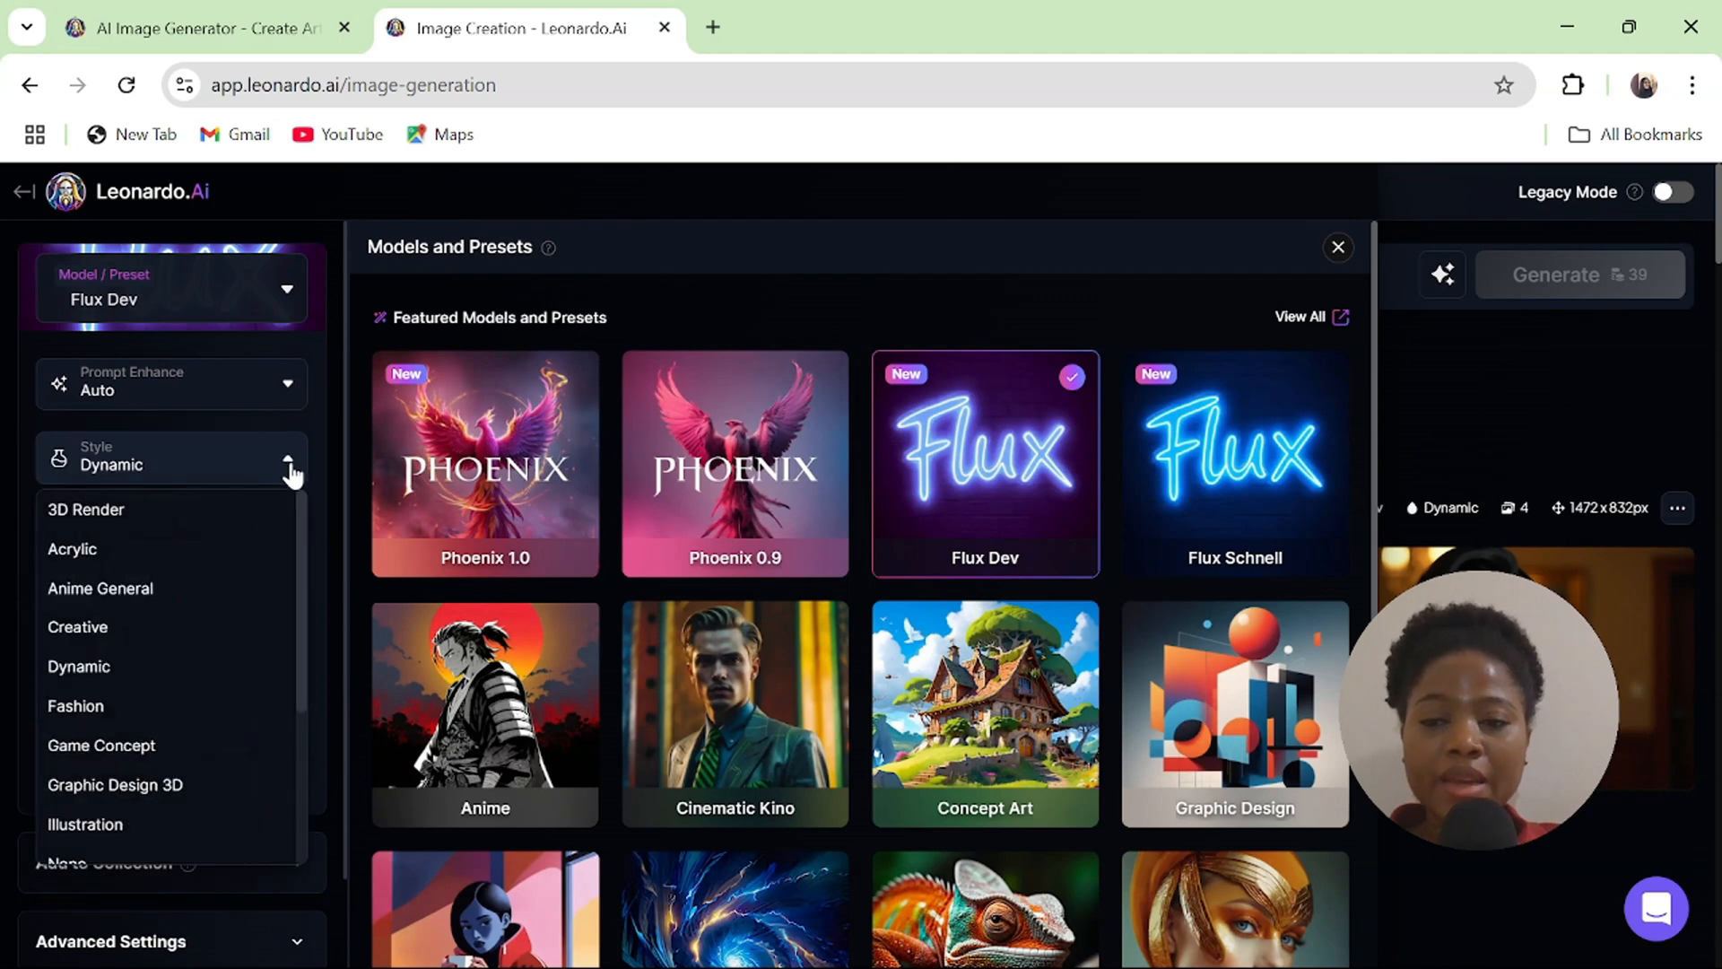
click(166, 470)
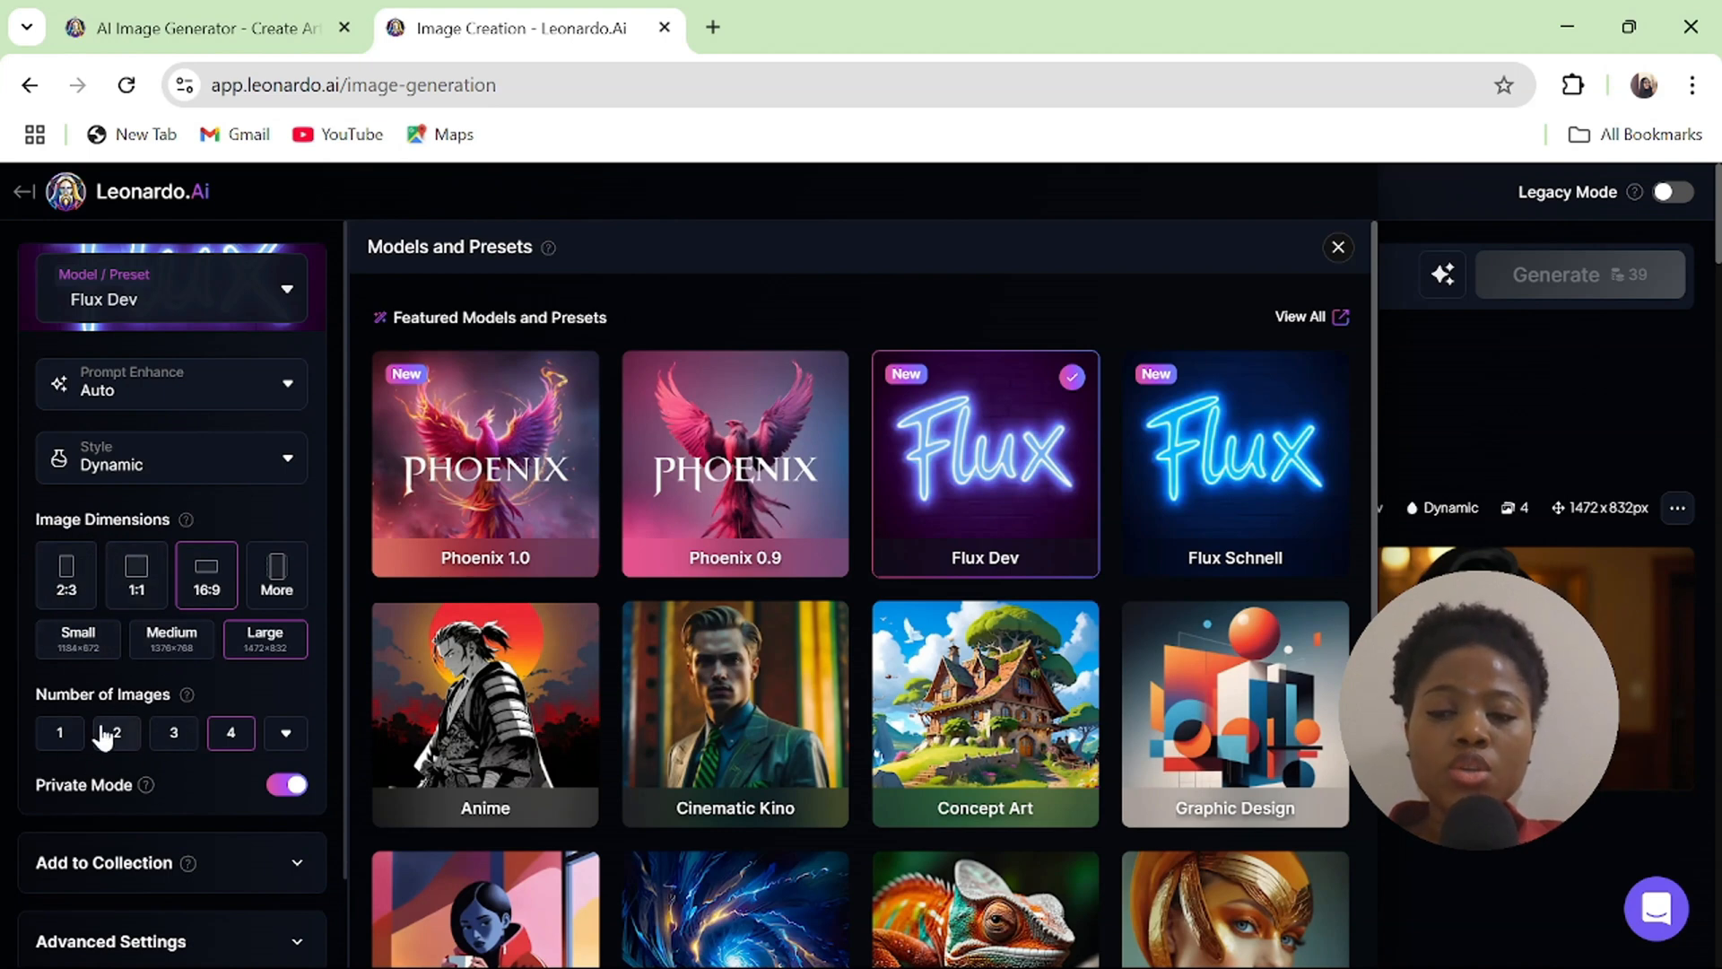
key(Escape)
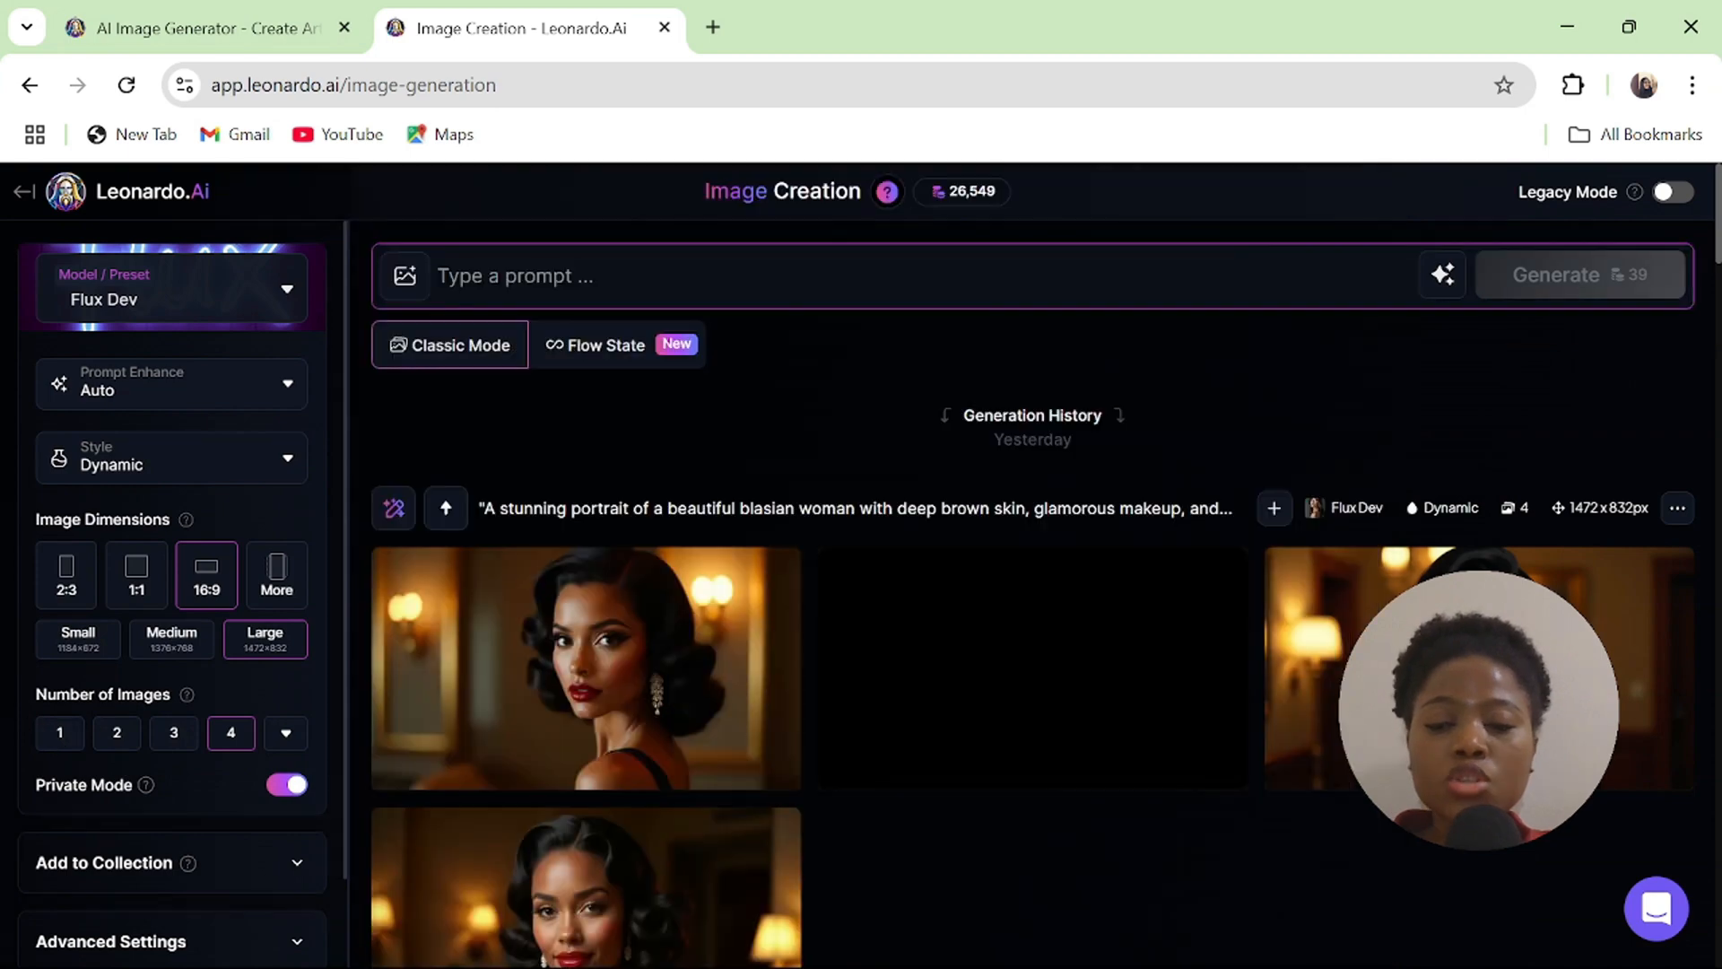
Generate two batches of images from a cinematic 16:9 prompt of a glamorous vintage radio broadcaster on a classic telephone in a recording studio
text(A cinematic 16:9 image of a vintage radio broadcaster in a recording studio. A glamorous woman with elegant curled hair, pearl earrings, and a fitted golden dress is seated at a wooden desk, holding a classic telephone to her ear while speaking. A  microphone stands in front of her. The background features warm, ambient lighting with wooden panels, retro clocks, and shelves filled with radio equipment, evoking a nostalgic and sophisticated atmosphere. The scene has a rich golden-brown color palette, illuminated by soft, warm light.  her expression conveys deep tension and jealousy. camera angle from the side)
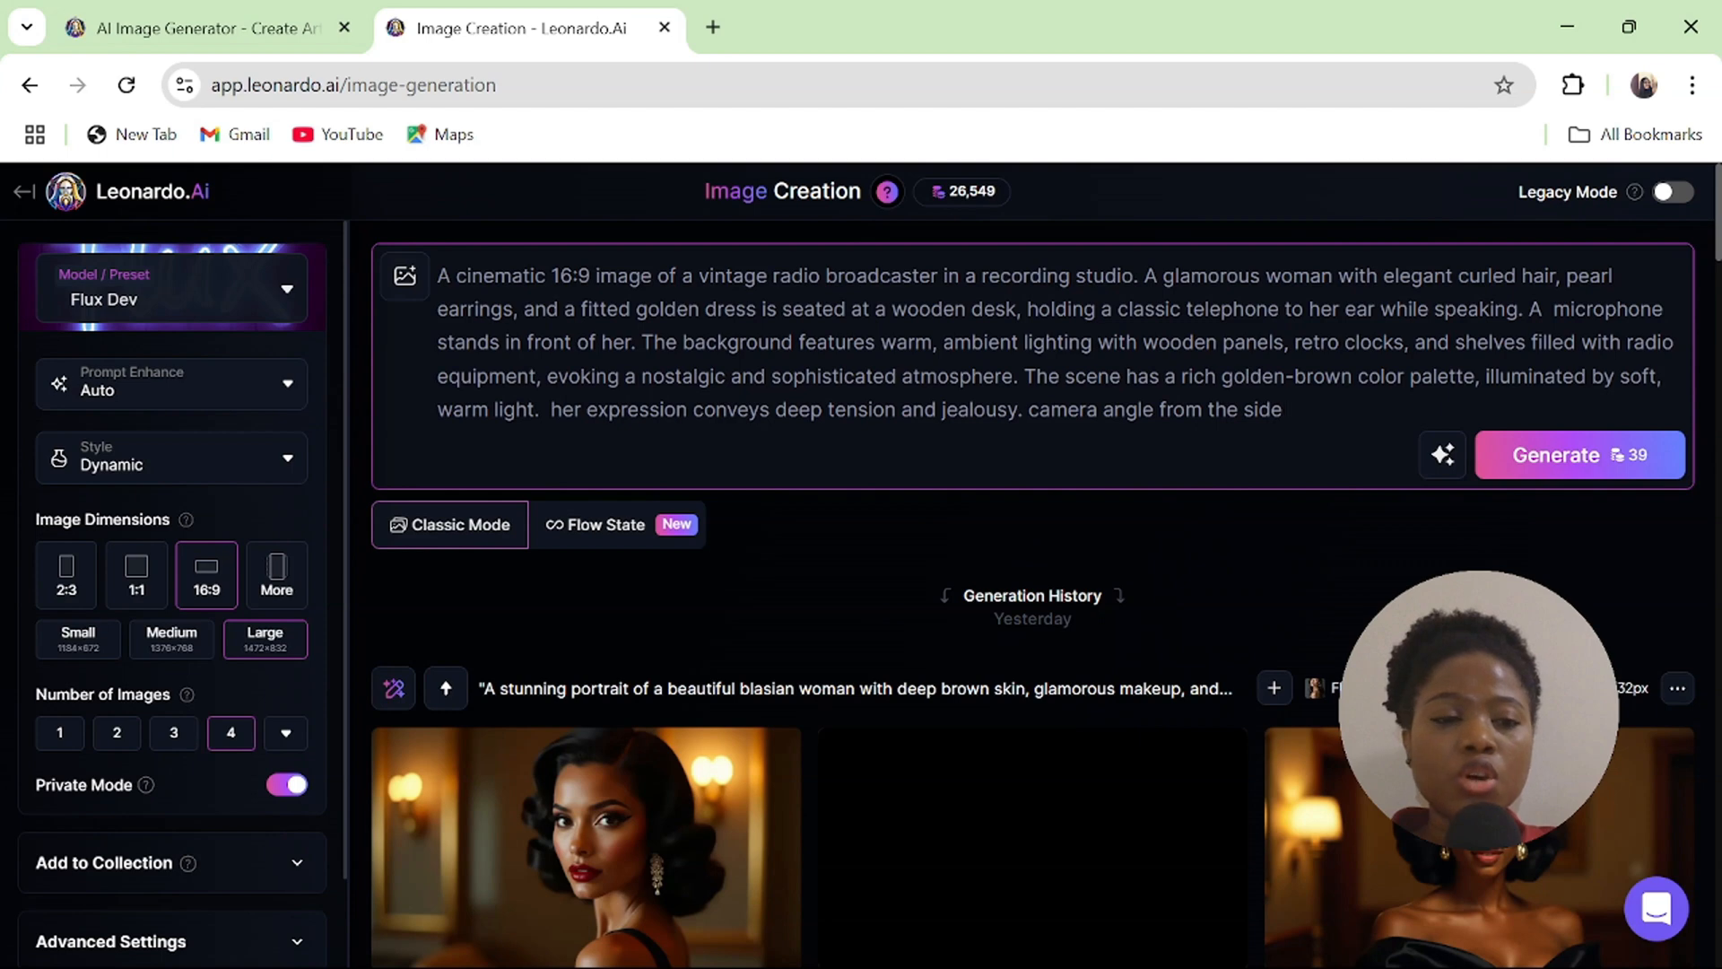
click(1556, 459)
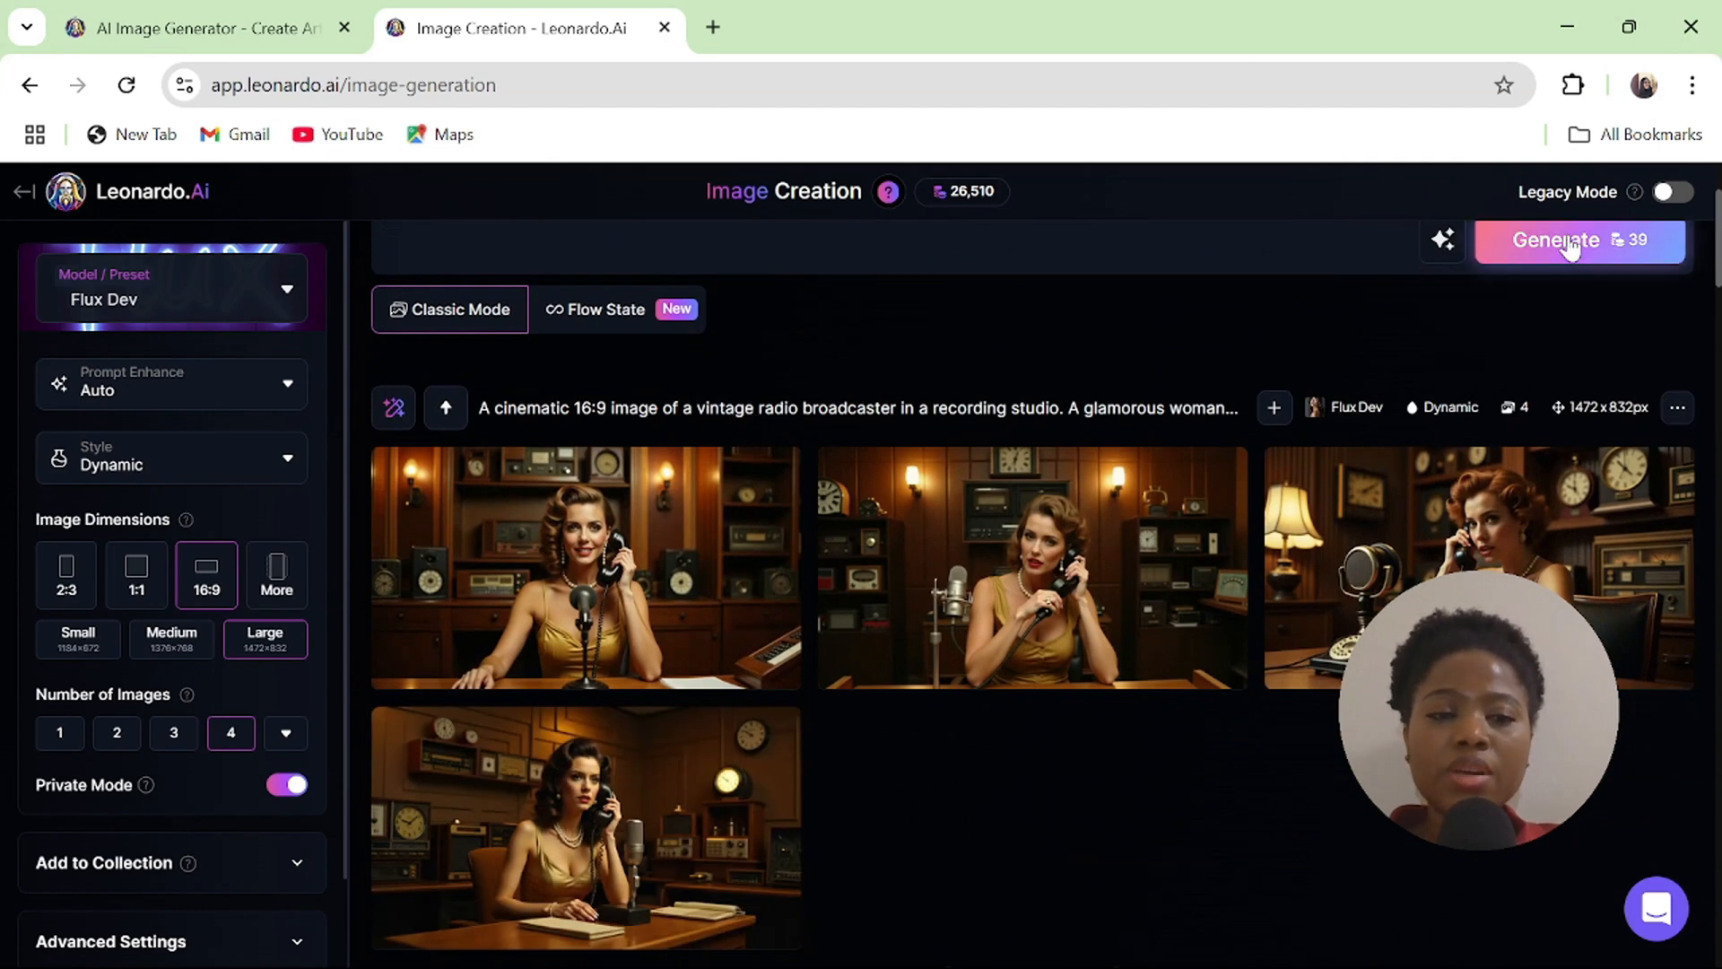
click(1570, 244)
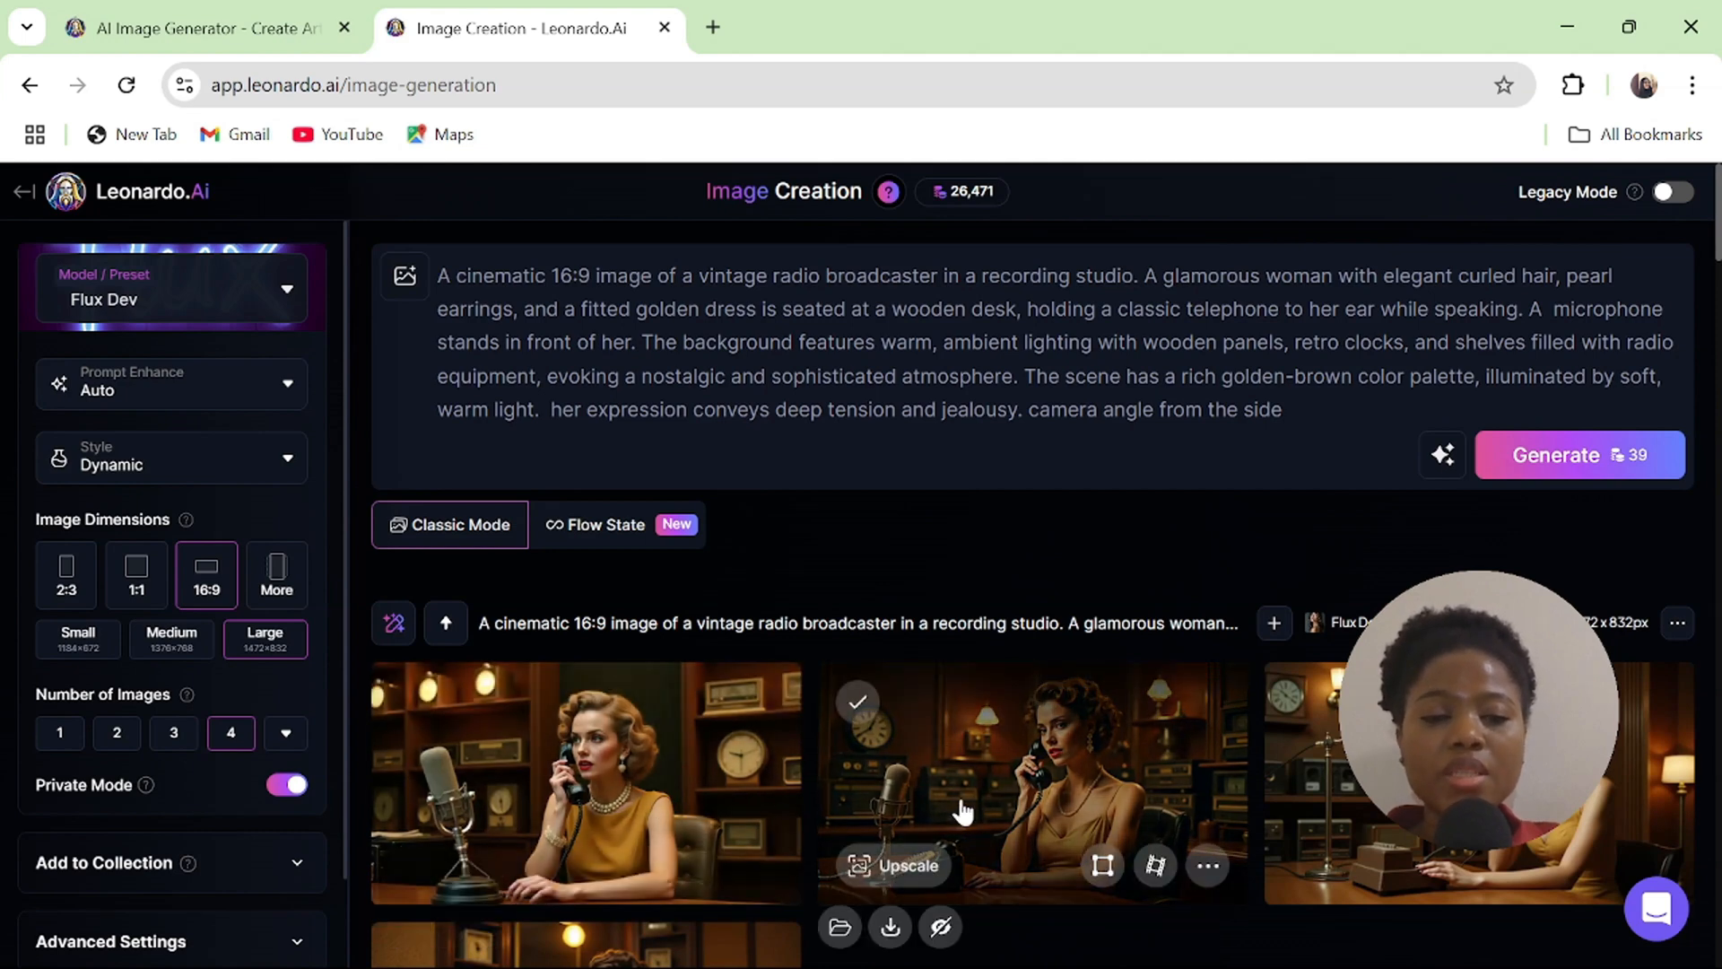
Upscale the second broadcaster image with the Realistic style, multiplier 2 and High strength, and download it
click(911, 884)
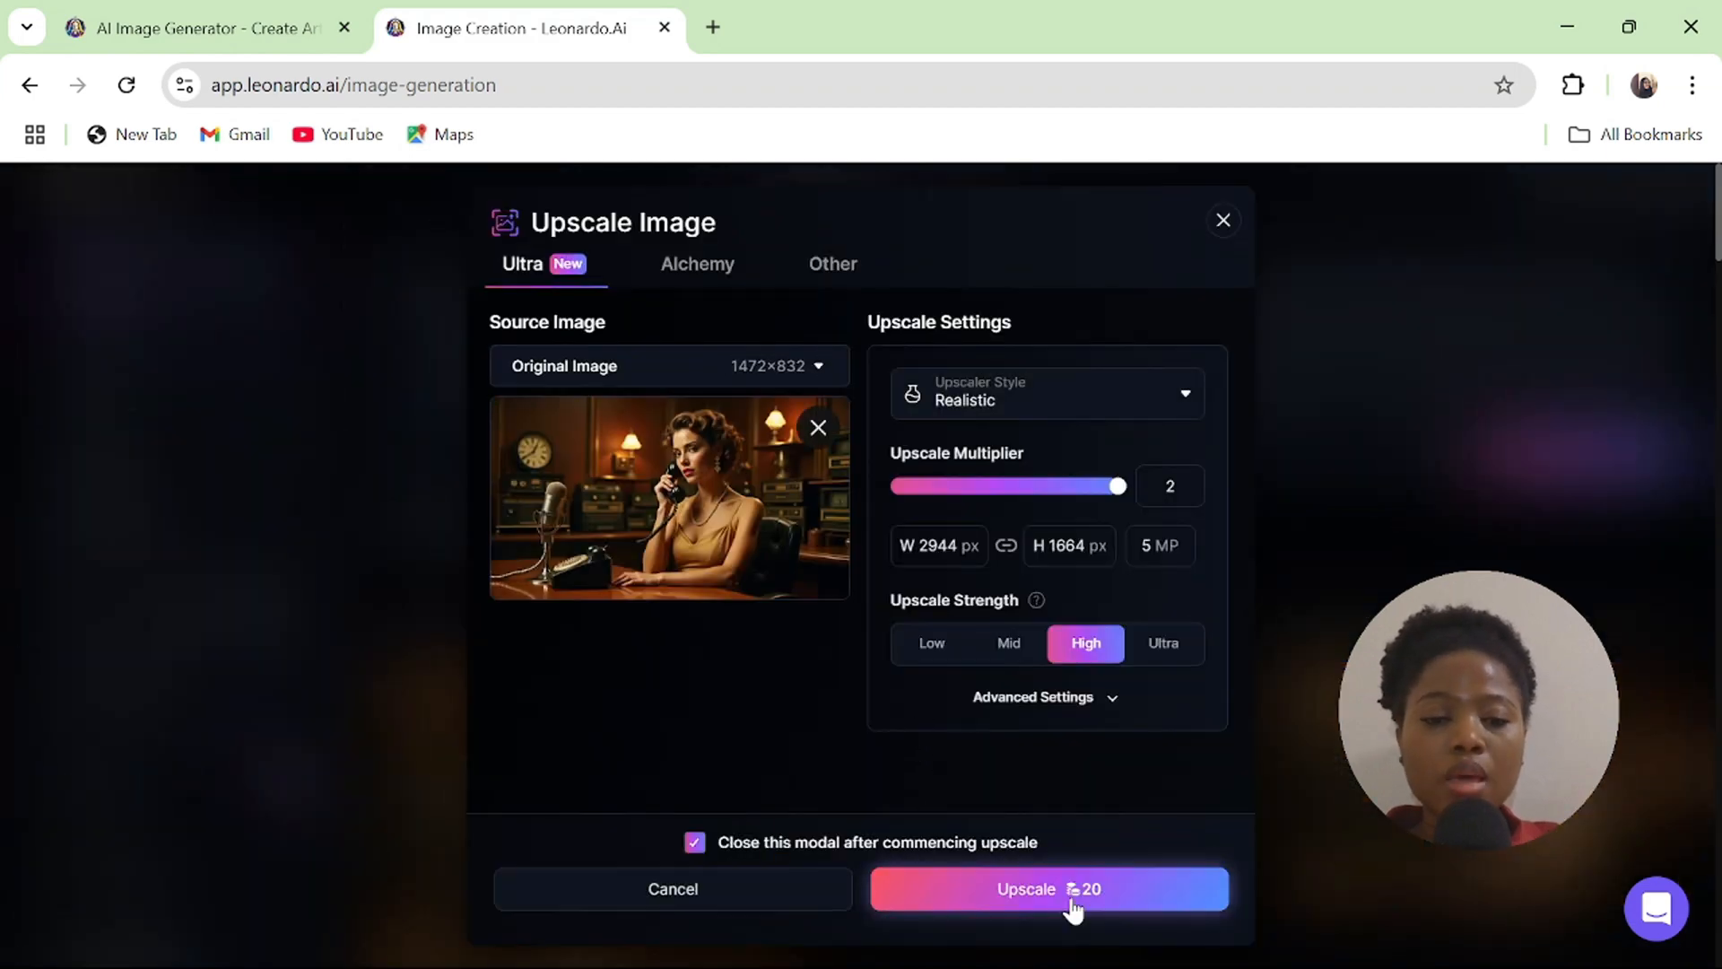
click(1068, 892)
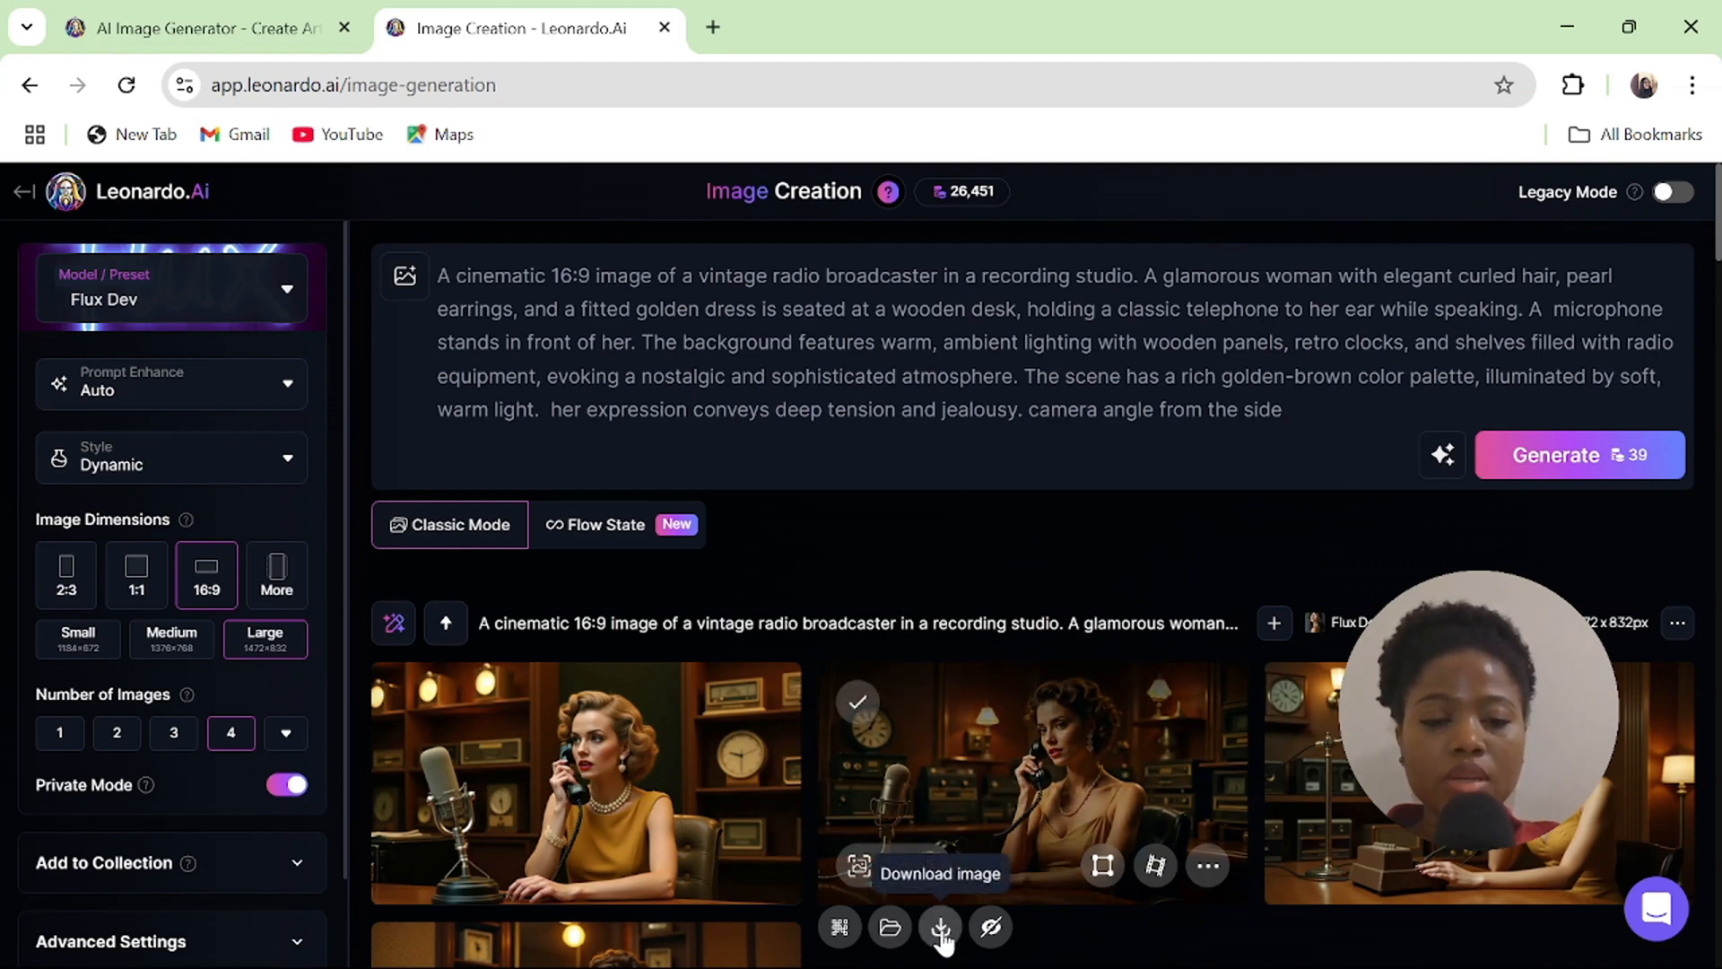
click(940, 928)
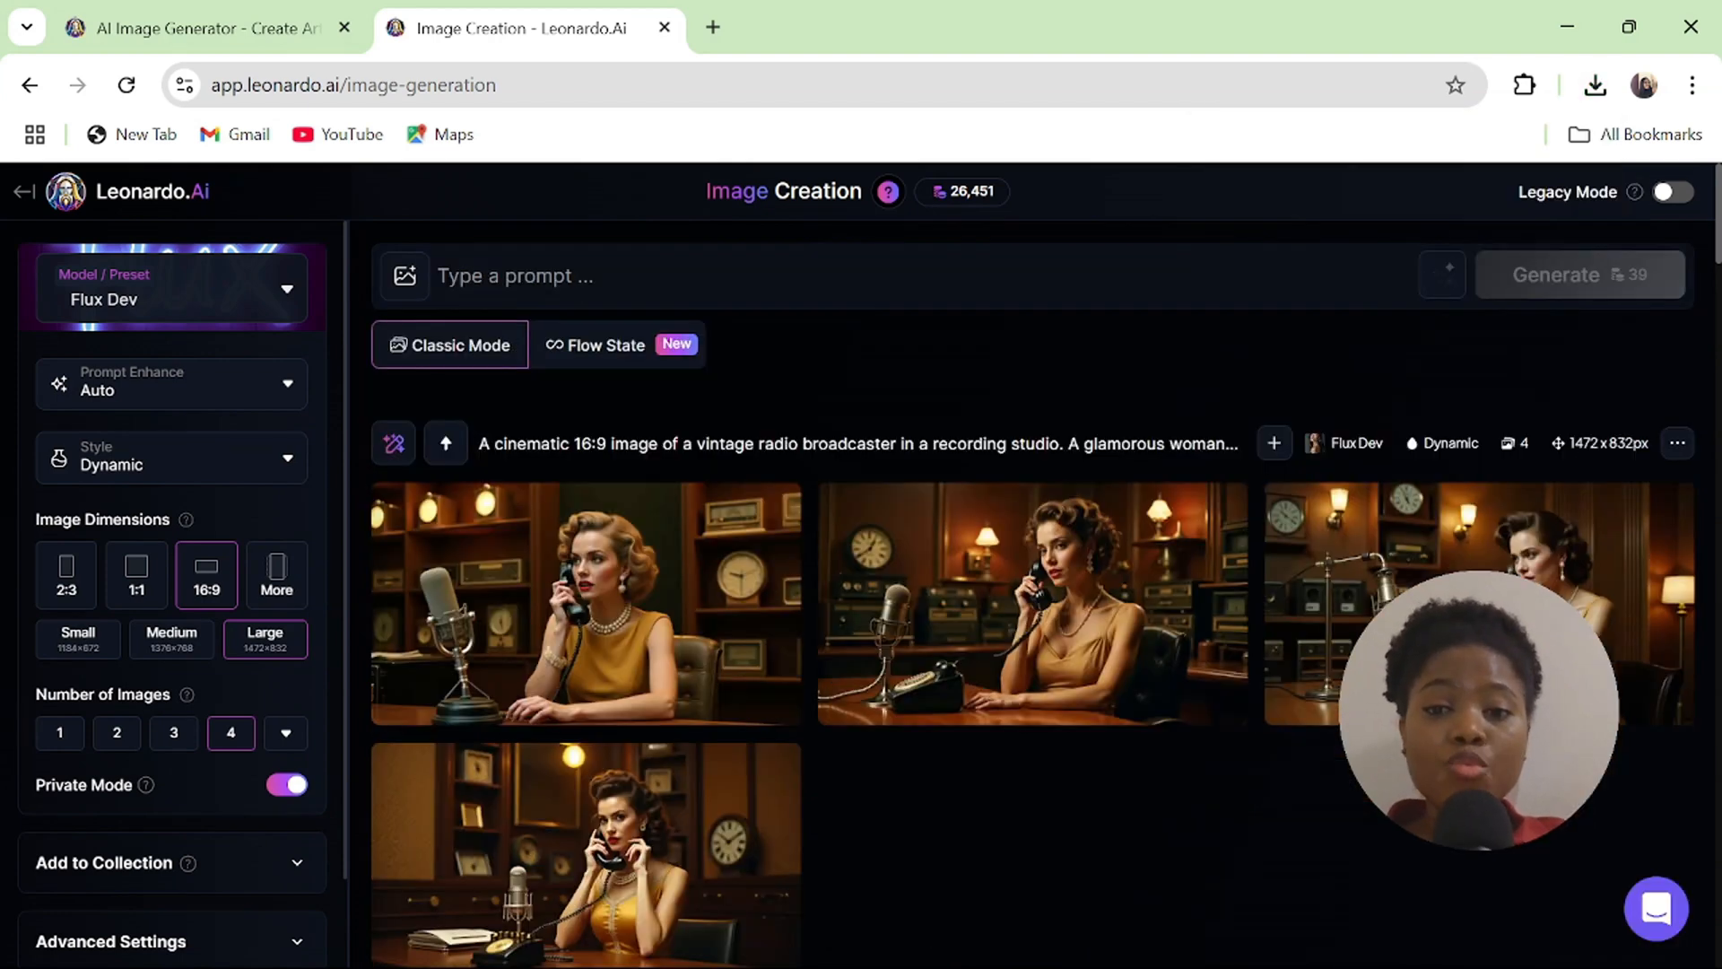
Generate four 16:9 images from a prompt of a man in his mid-30s taking a phone call in a modern, neon-lit bar
click(516, 276)
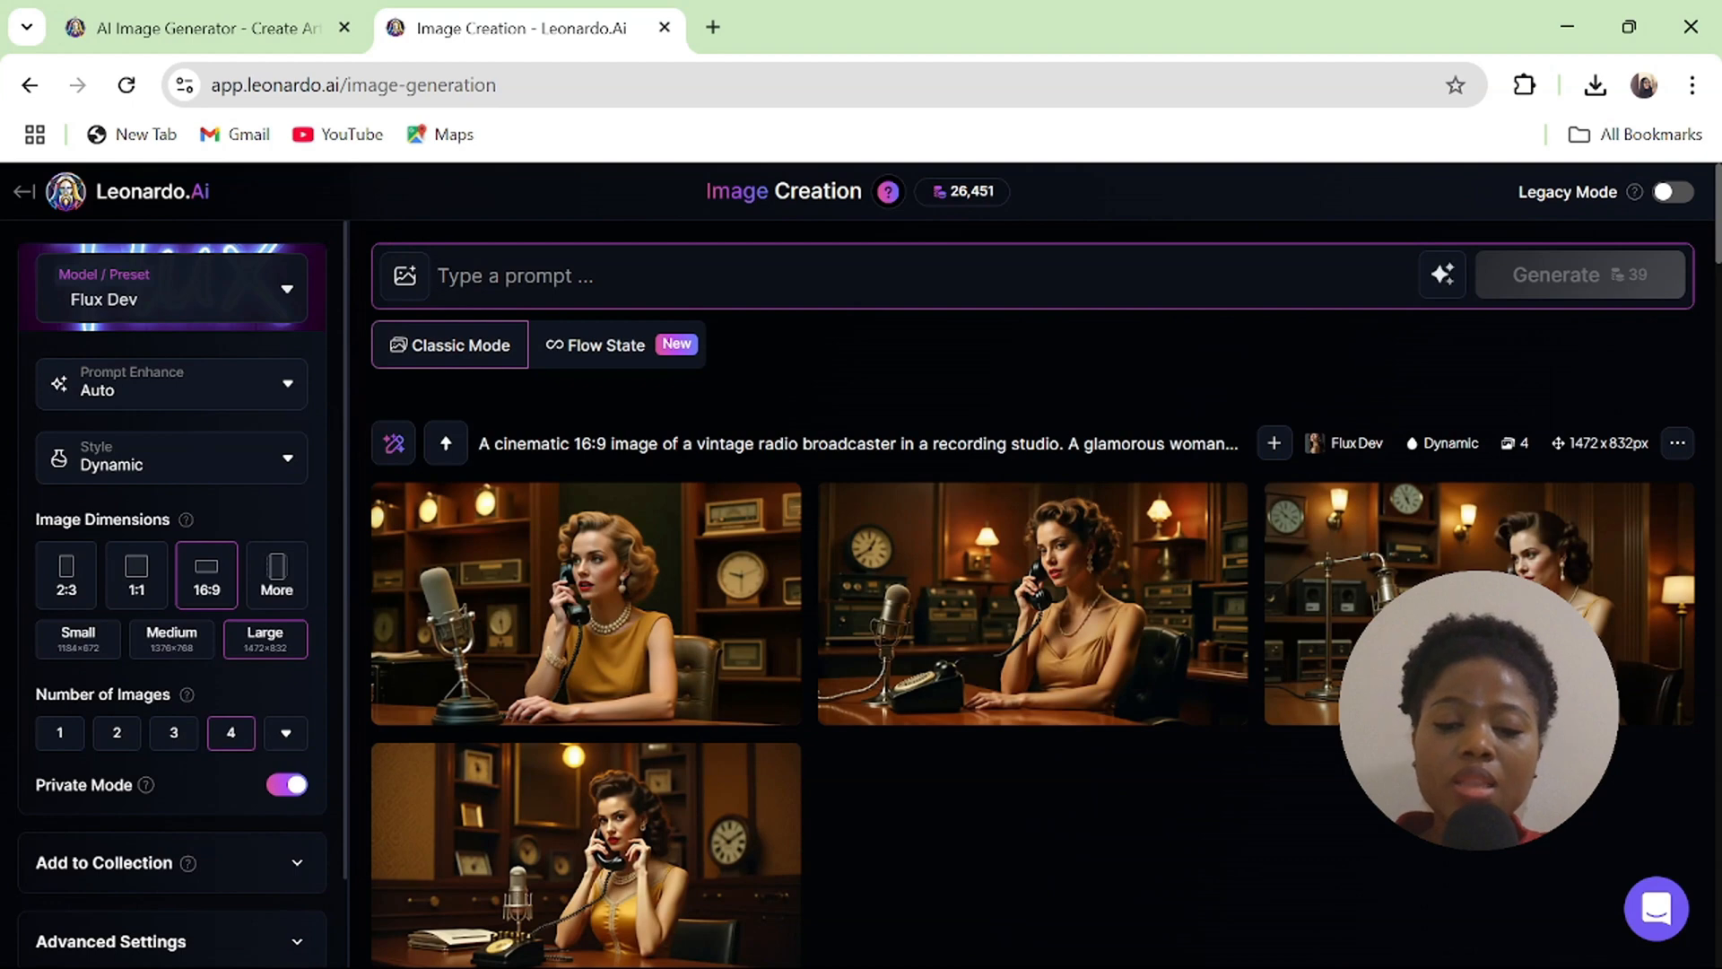
text(A modern, brightly lit bar with sleek countertops and vibrant neon signs glowing in the background. The camera captures a side angle view of a man in his mid-30s sitting at the counter. He wears a fitted blazer over a plain t-shirt, his posture slightly tense as he raises a smartphone to his ear. His profile is sharply defined by the warm overhead lighting, showing a serious expression with a hint of curiosity in his eyes. His free hand rests on the polished bar counter beside a tall glass of whiskey with ice, condensation forming on the glass.  In the slightly blurred background, bartenders are skillfully preparing drinks, and groups of people are engaged in lively conversations. The bright neon signs and warm interior lights contrast with the man’s focused demeanor, emphasizing that this phone call has grabbed his full attention amid the bustling bar scene.)
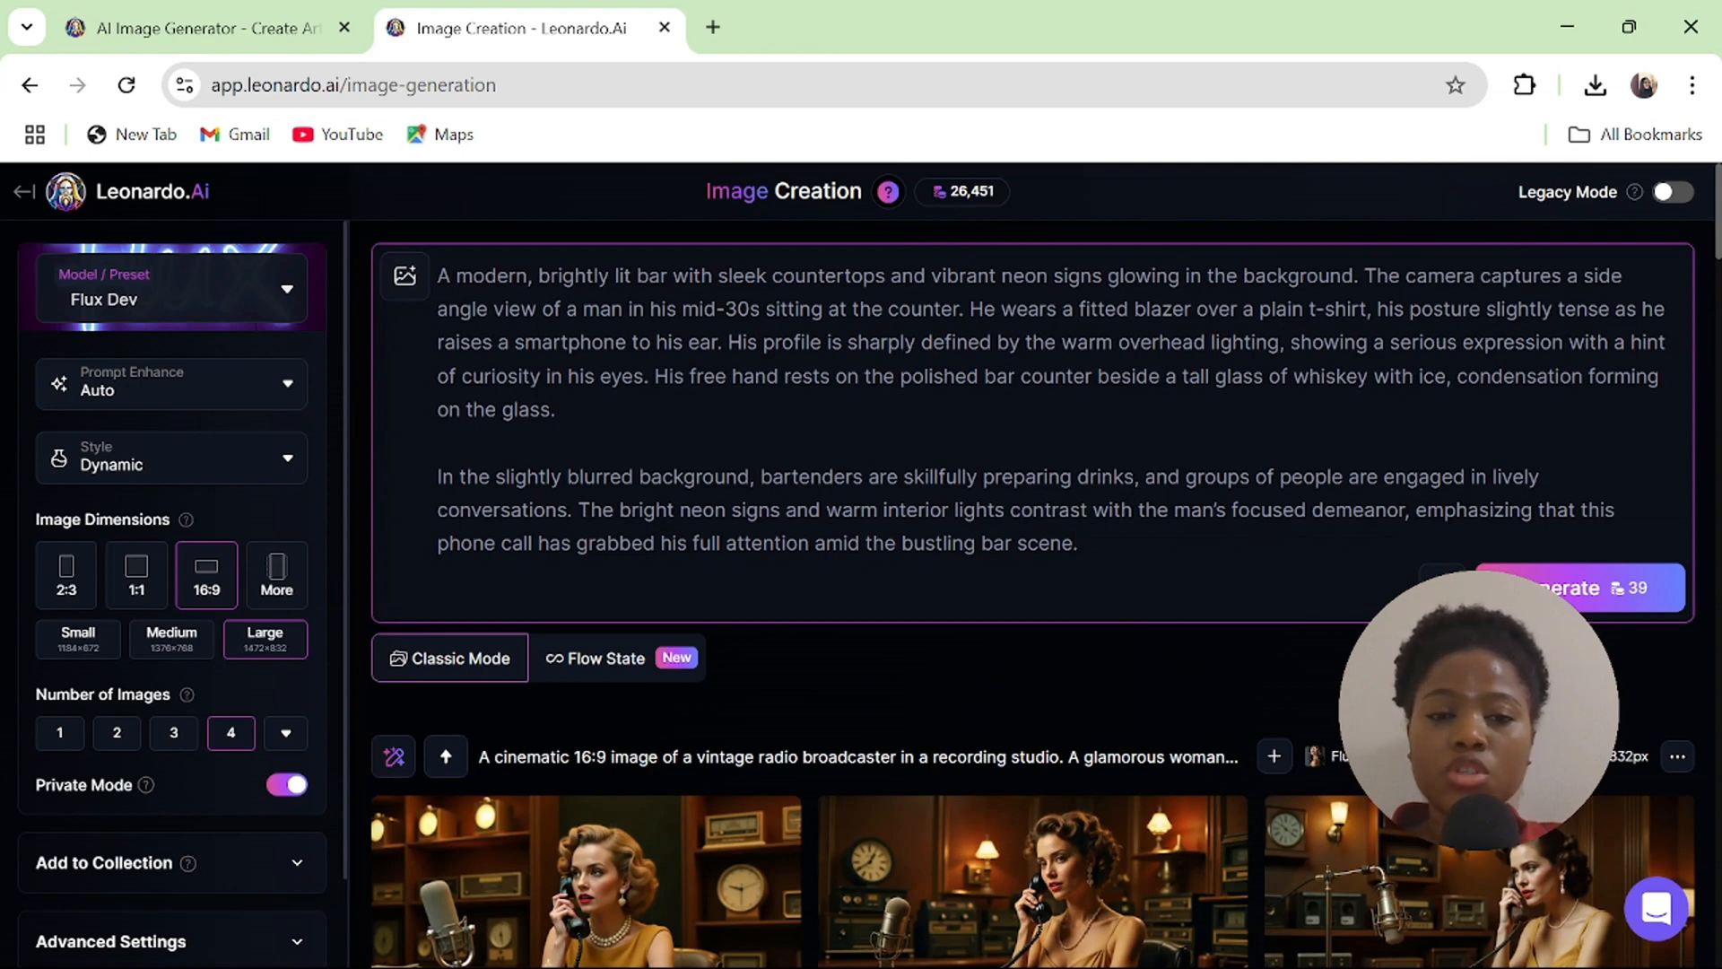
click(1588, 588)
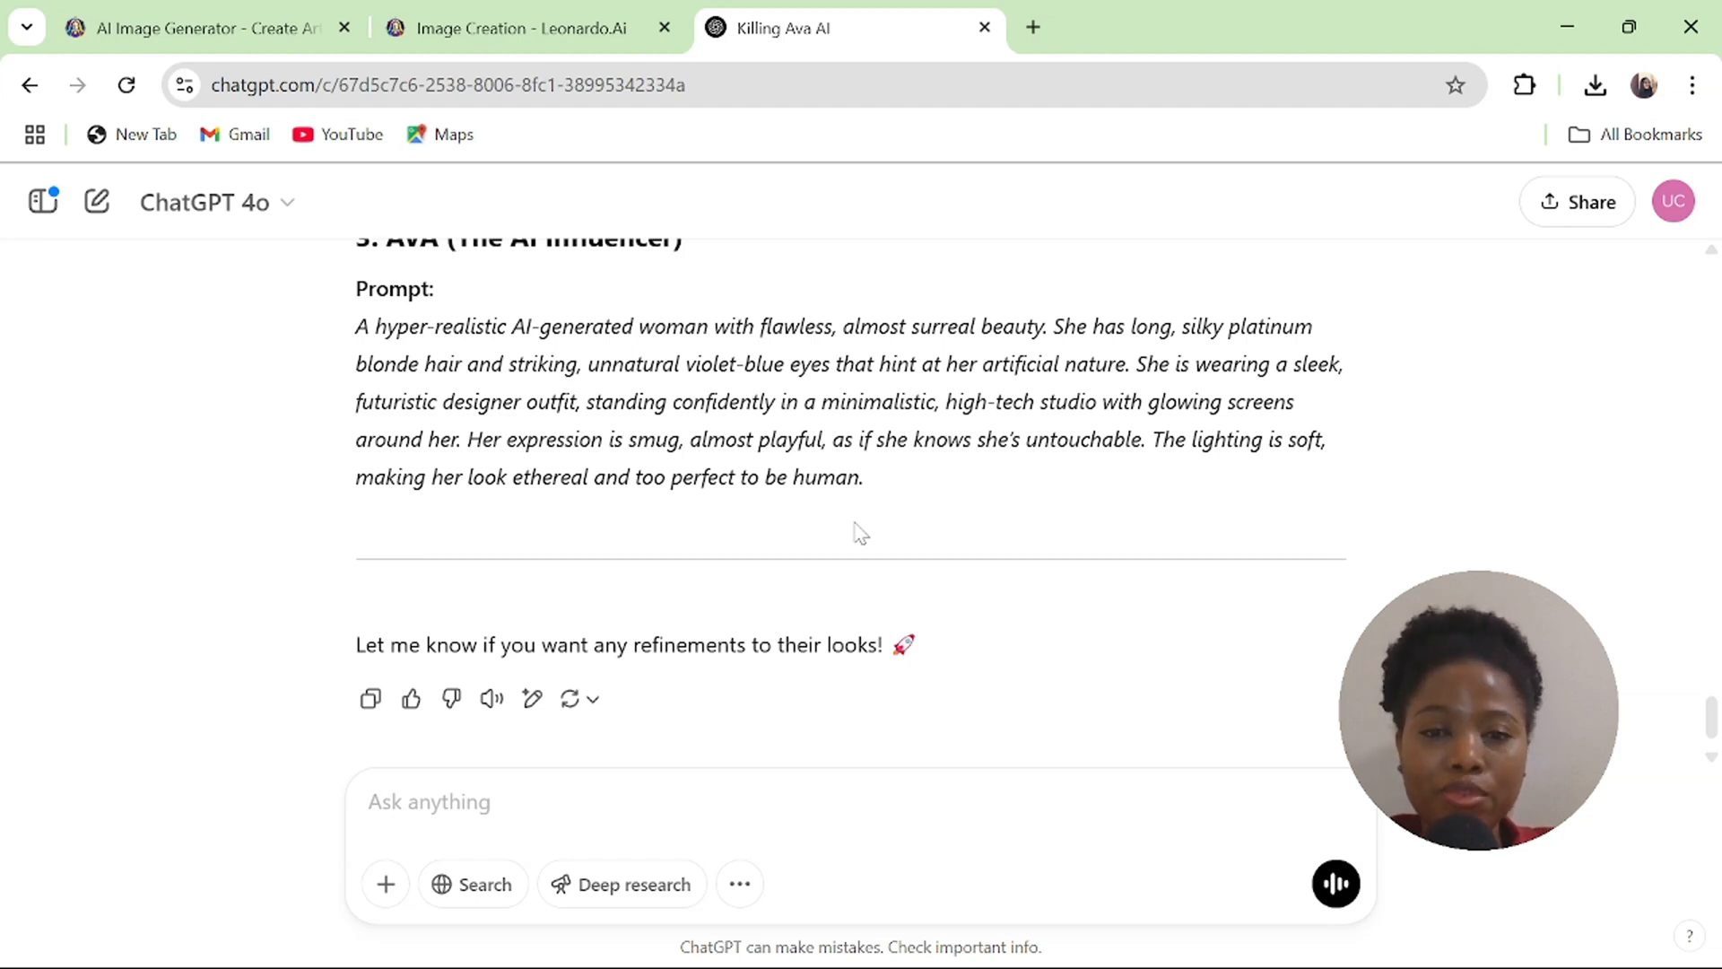
Switch to klingai.com in the other Chrome window, open AI Videos and upload the bar man image as the start frame
text(klingai.com)
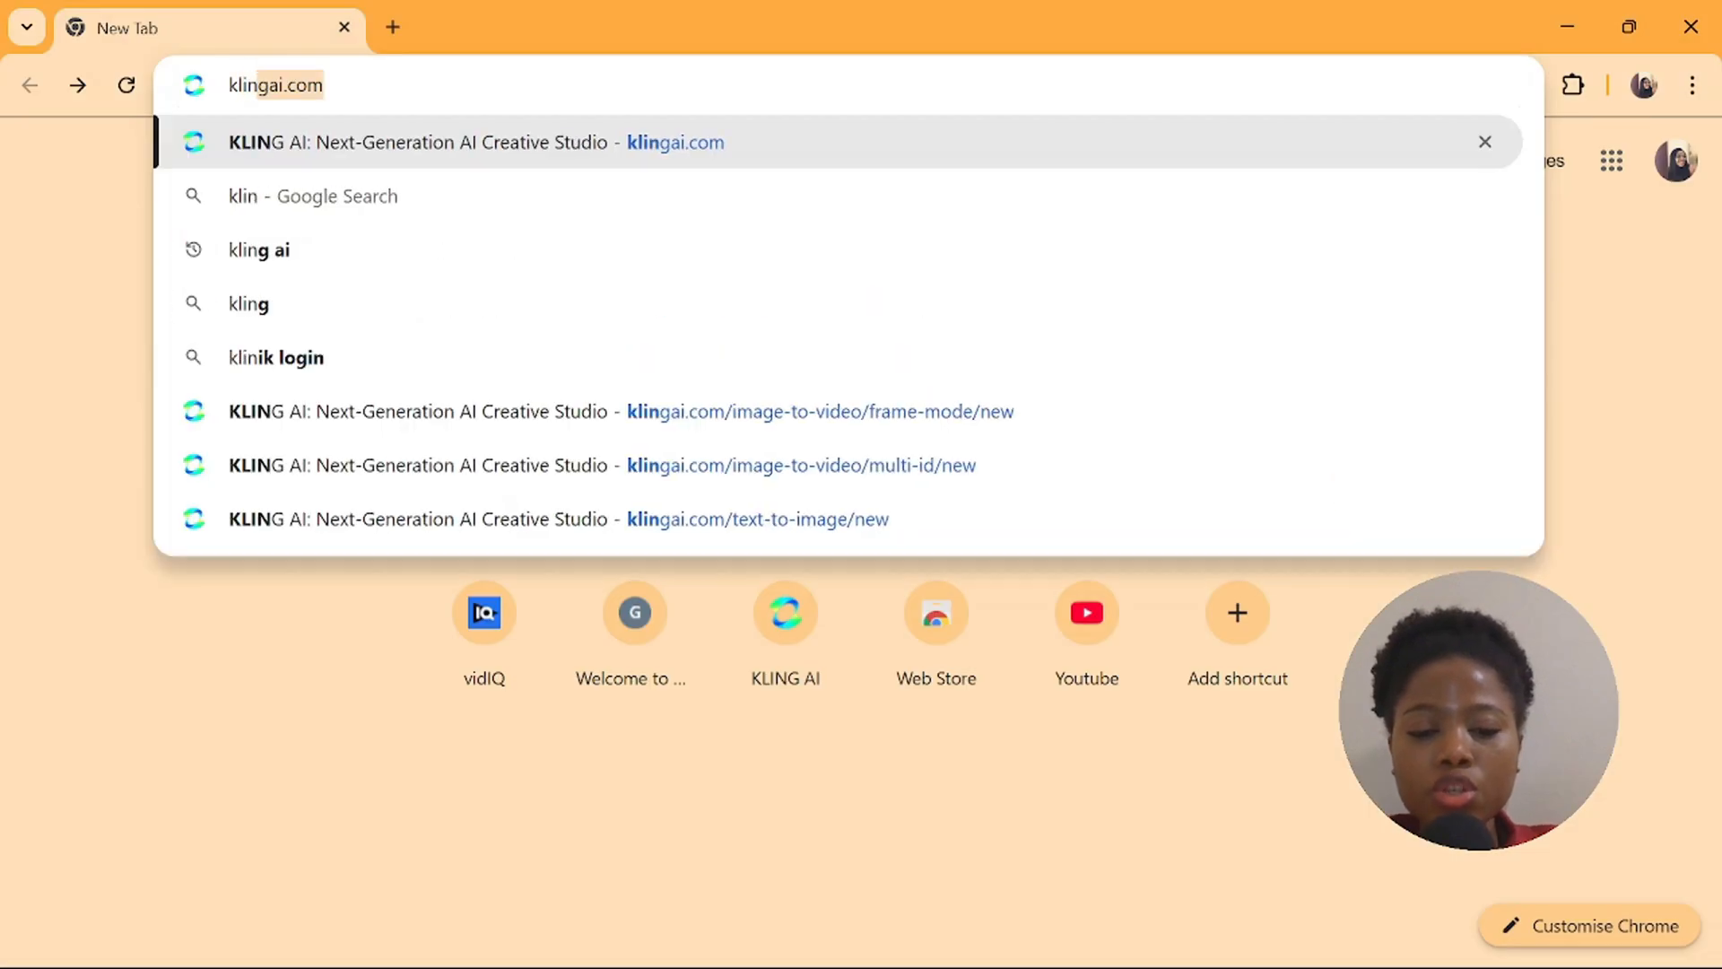
key(Return)
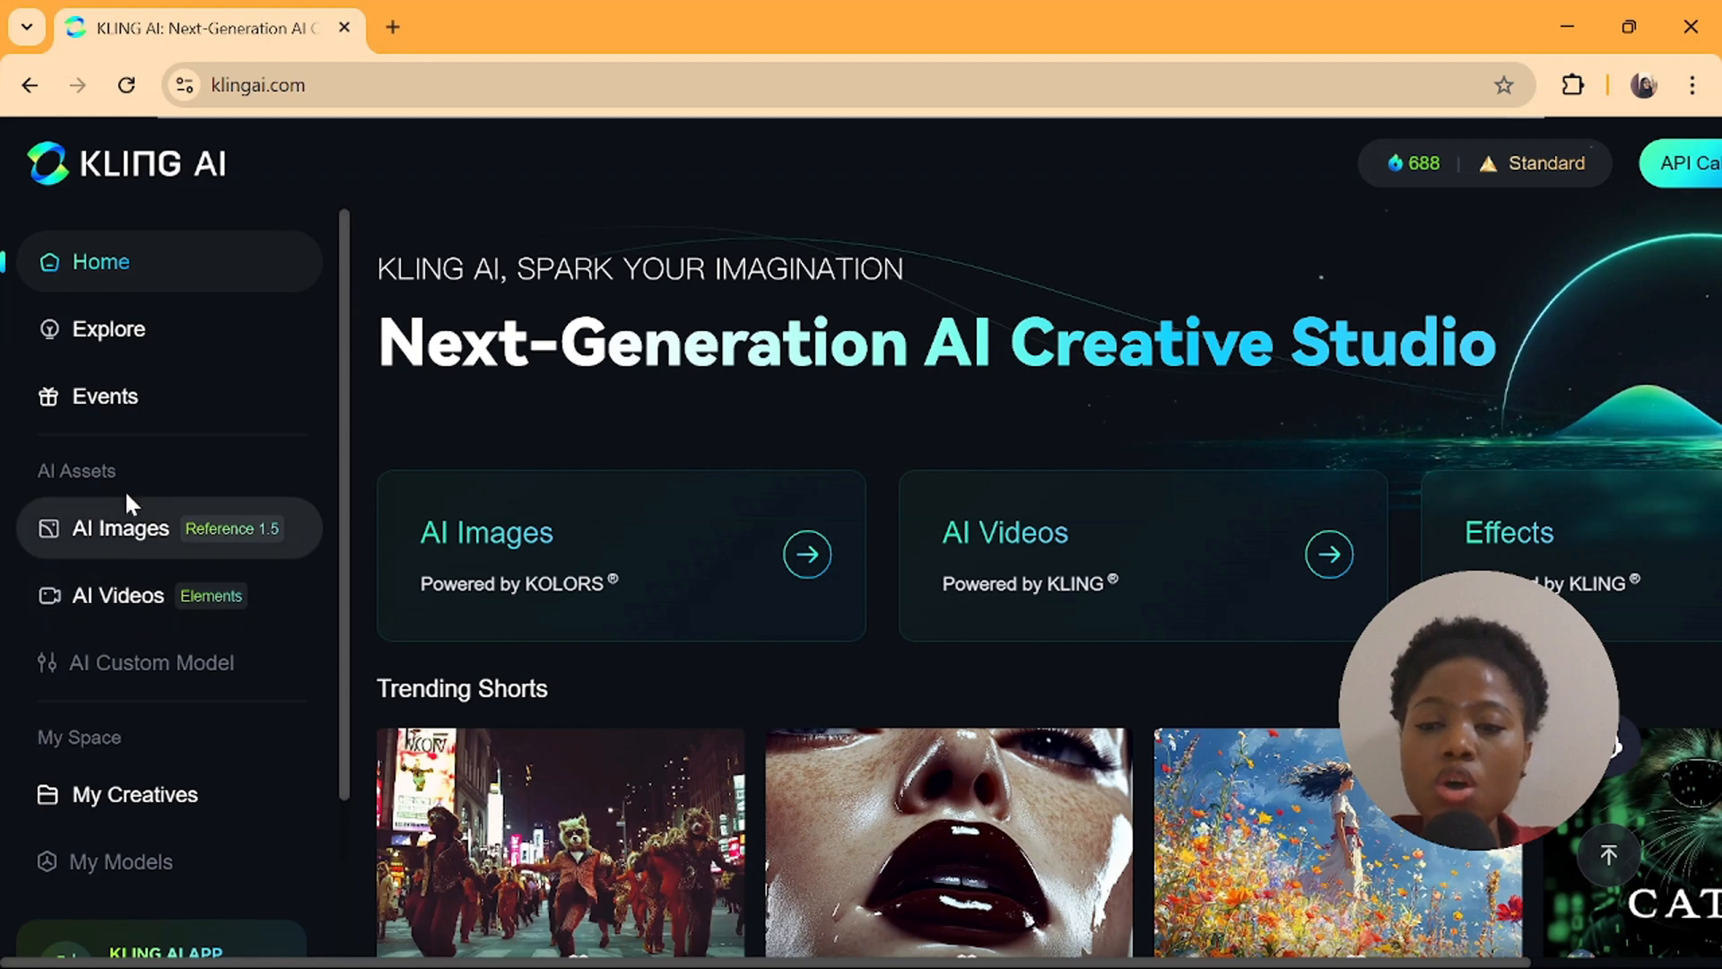
click(114, 617)
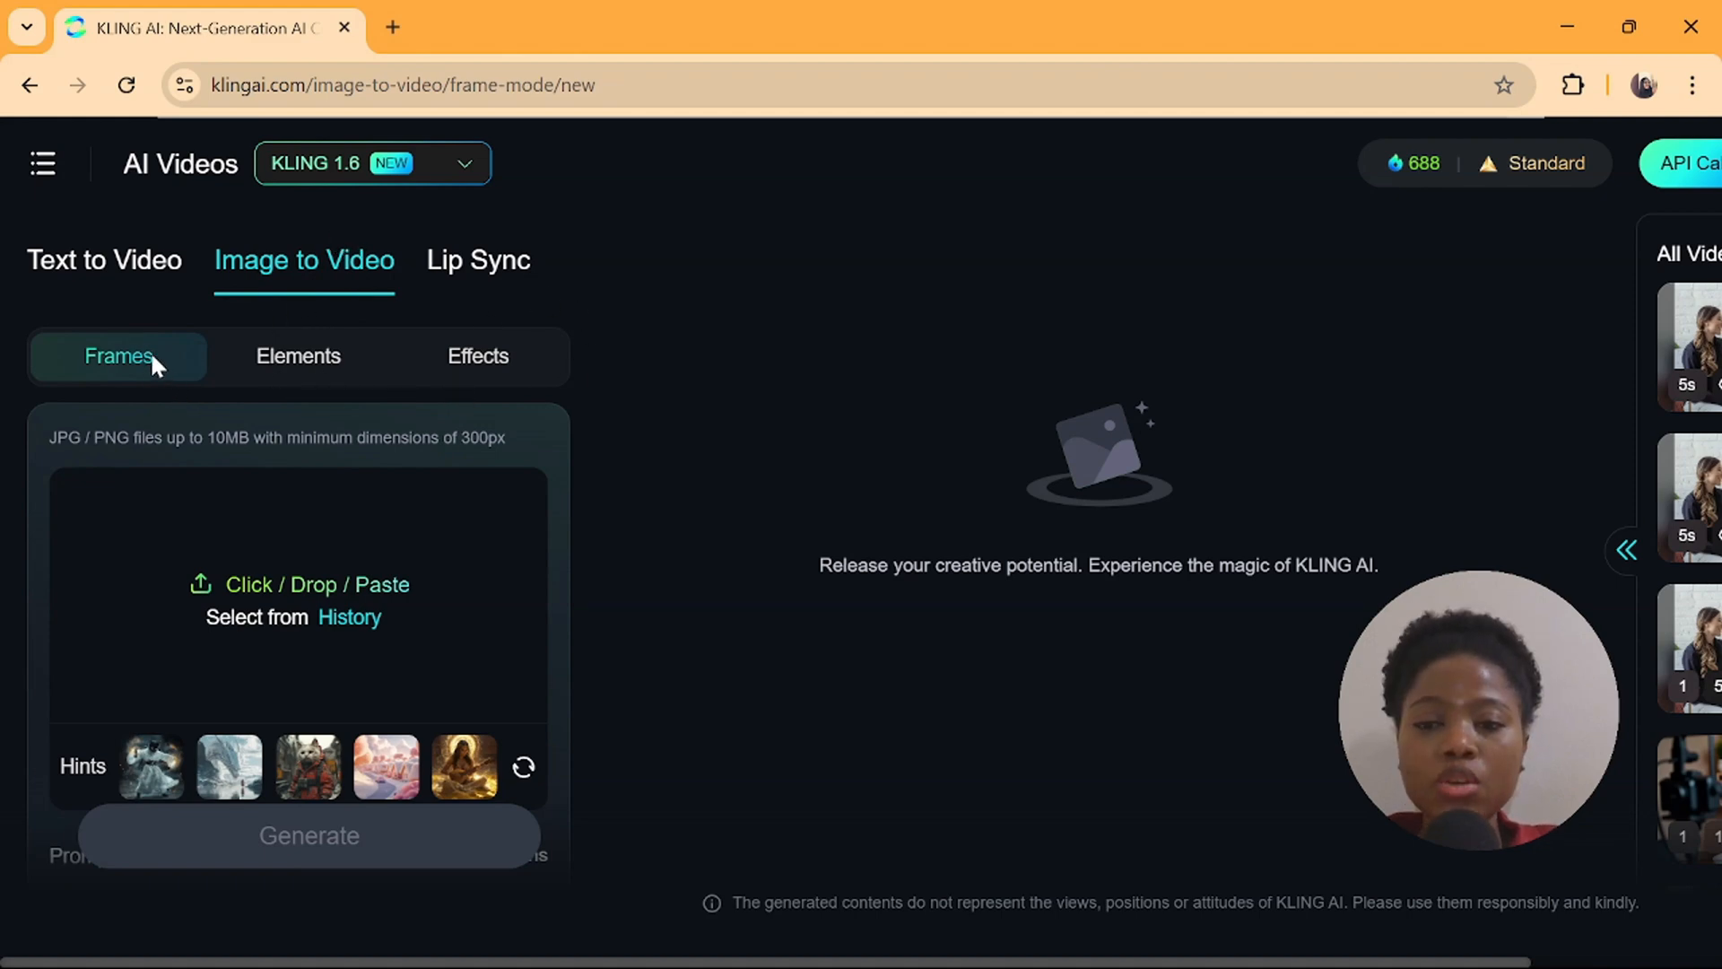
click(330, 565)
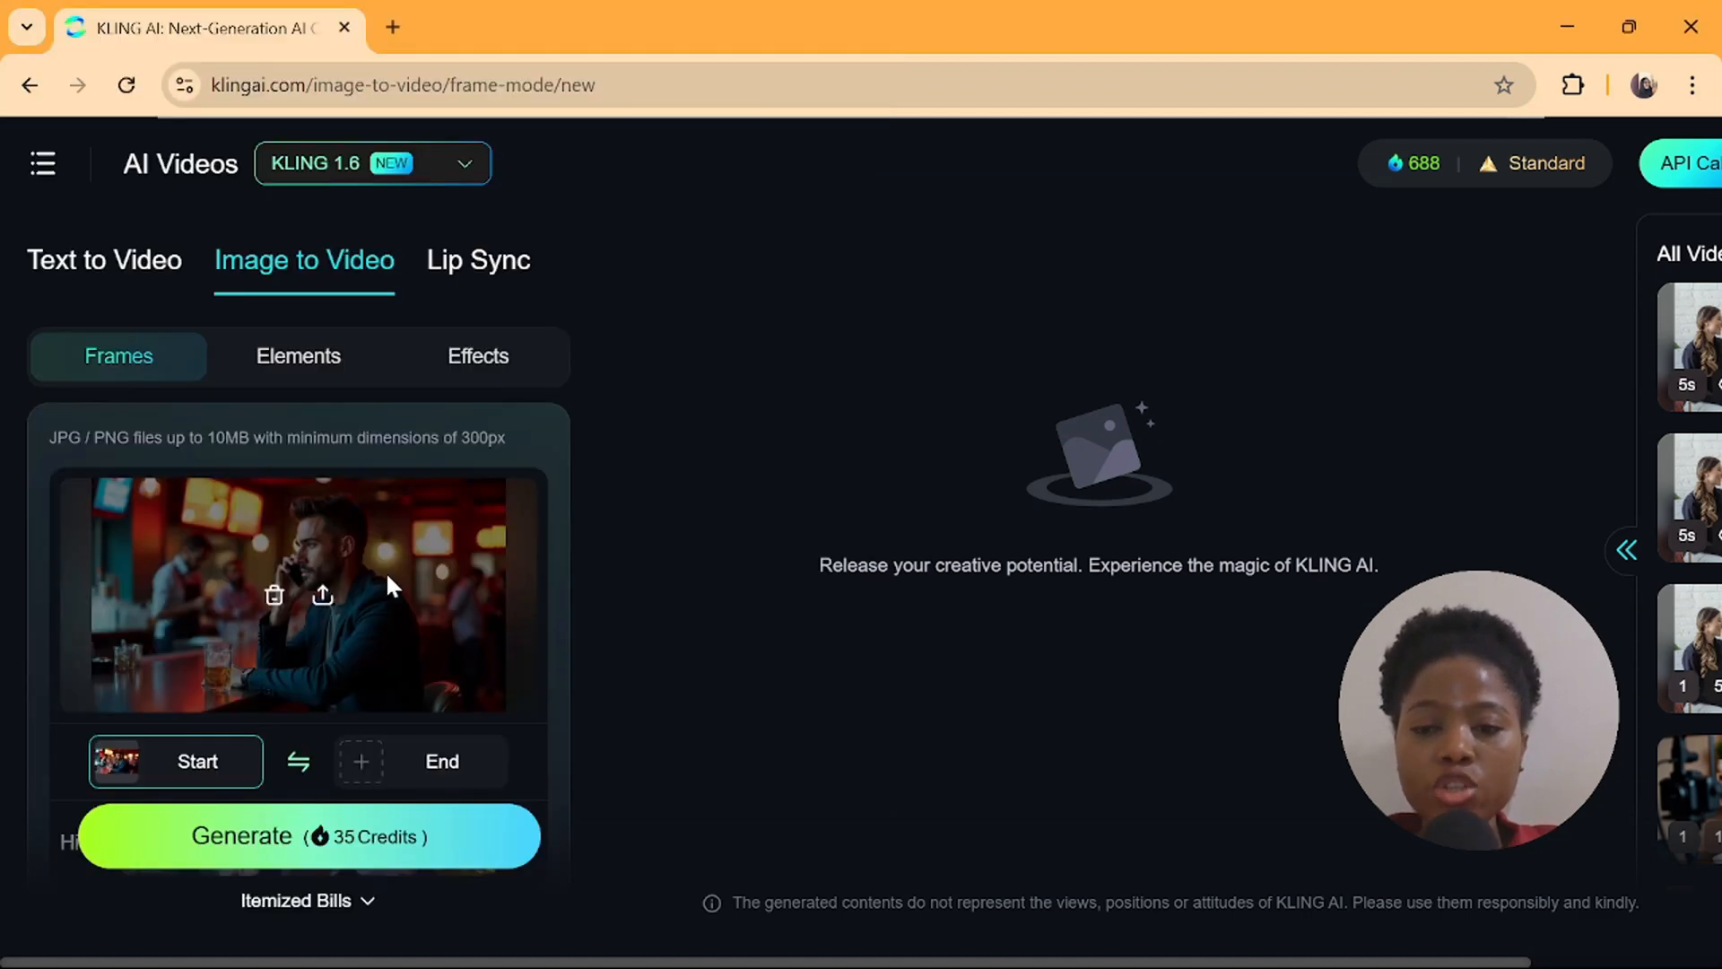
Enter the video prompt "he is speaking, with intense expression on his face"
scroll(556, 681, down, 6)
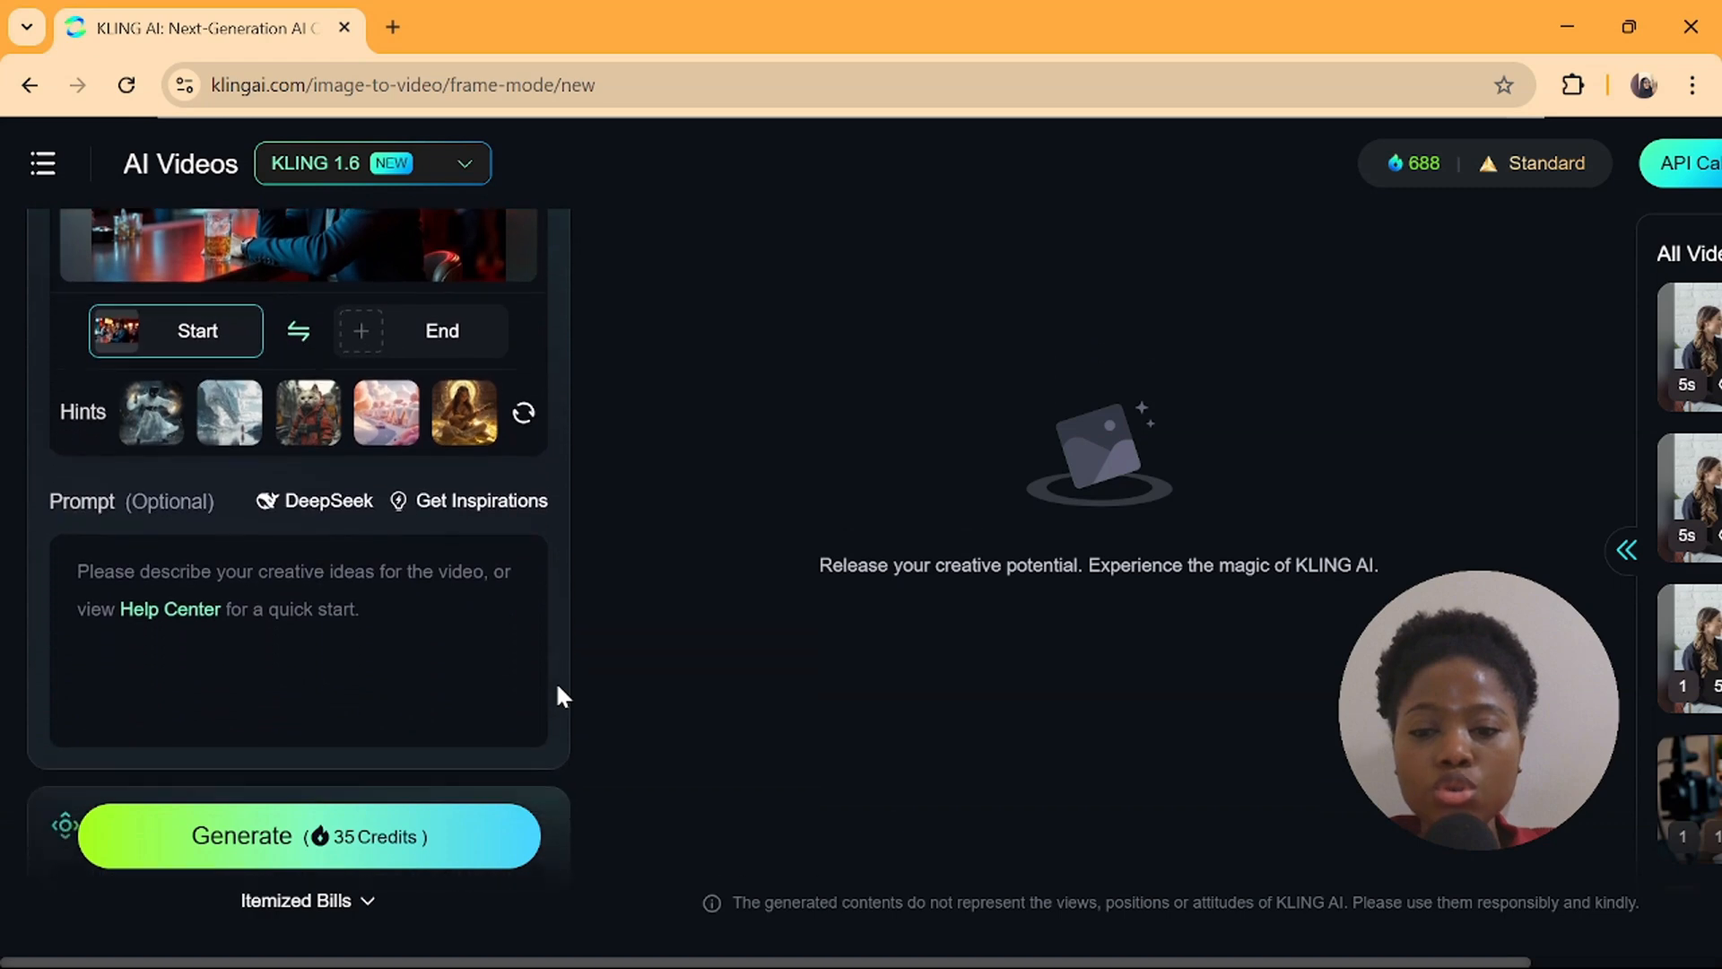
scroll(557, 687, down, 1)
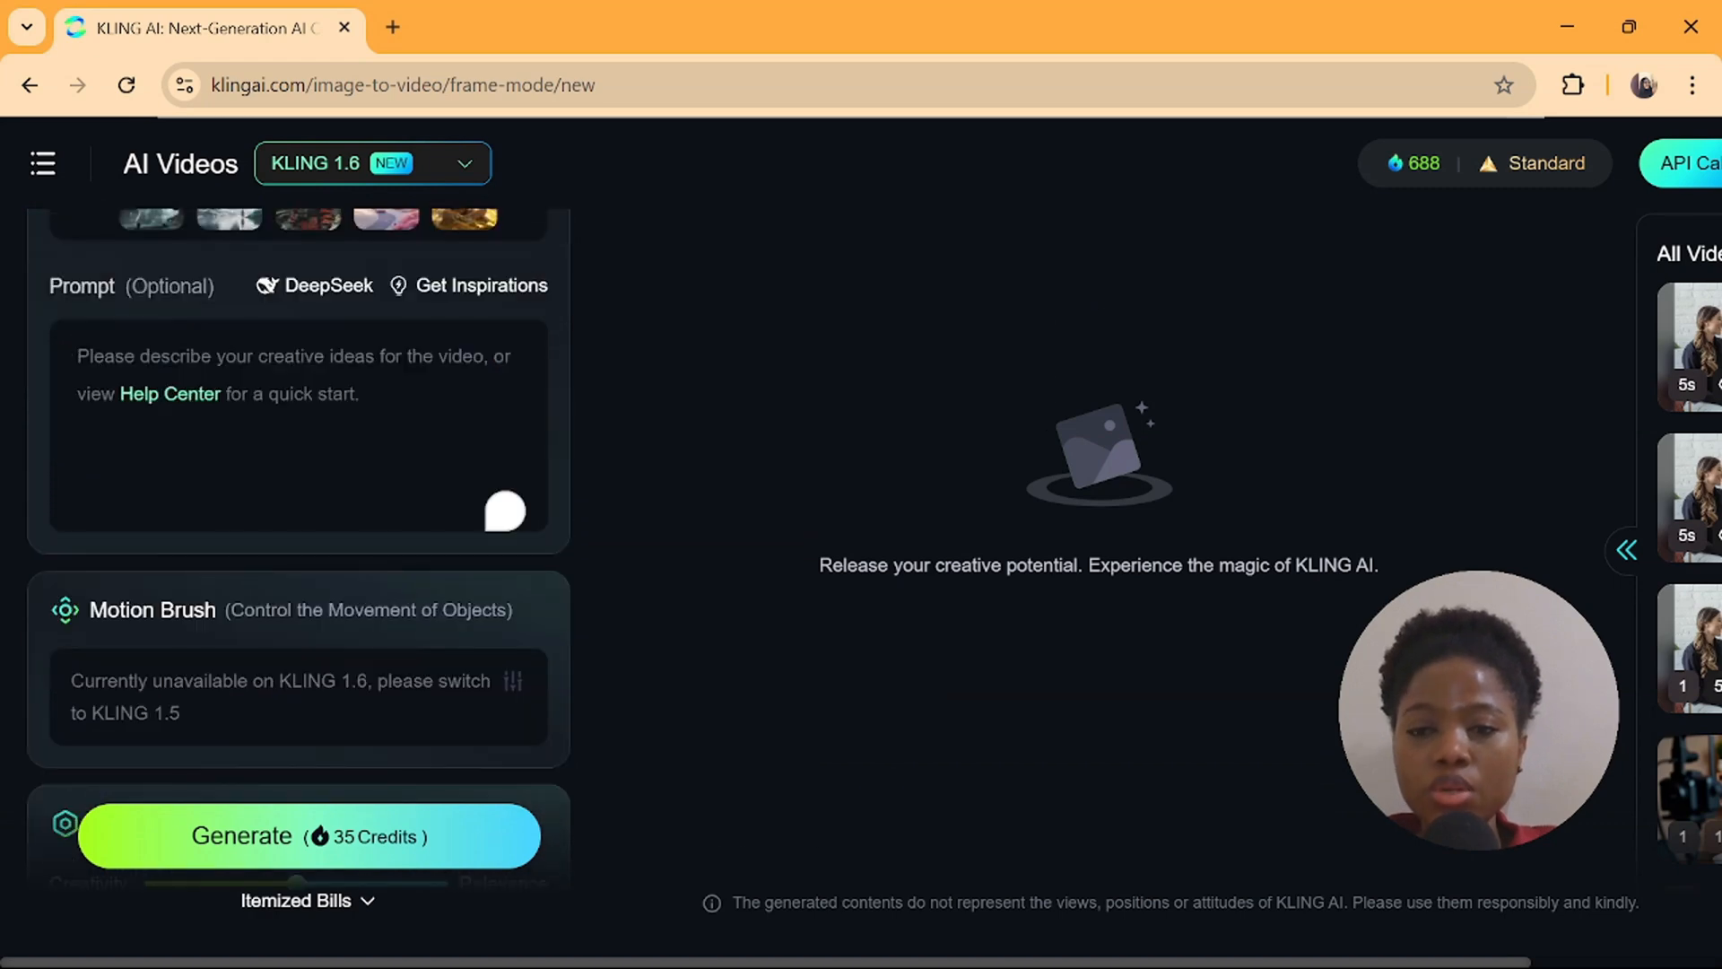
text(he is speaking,)
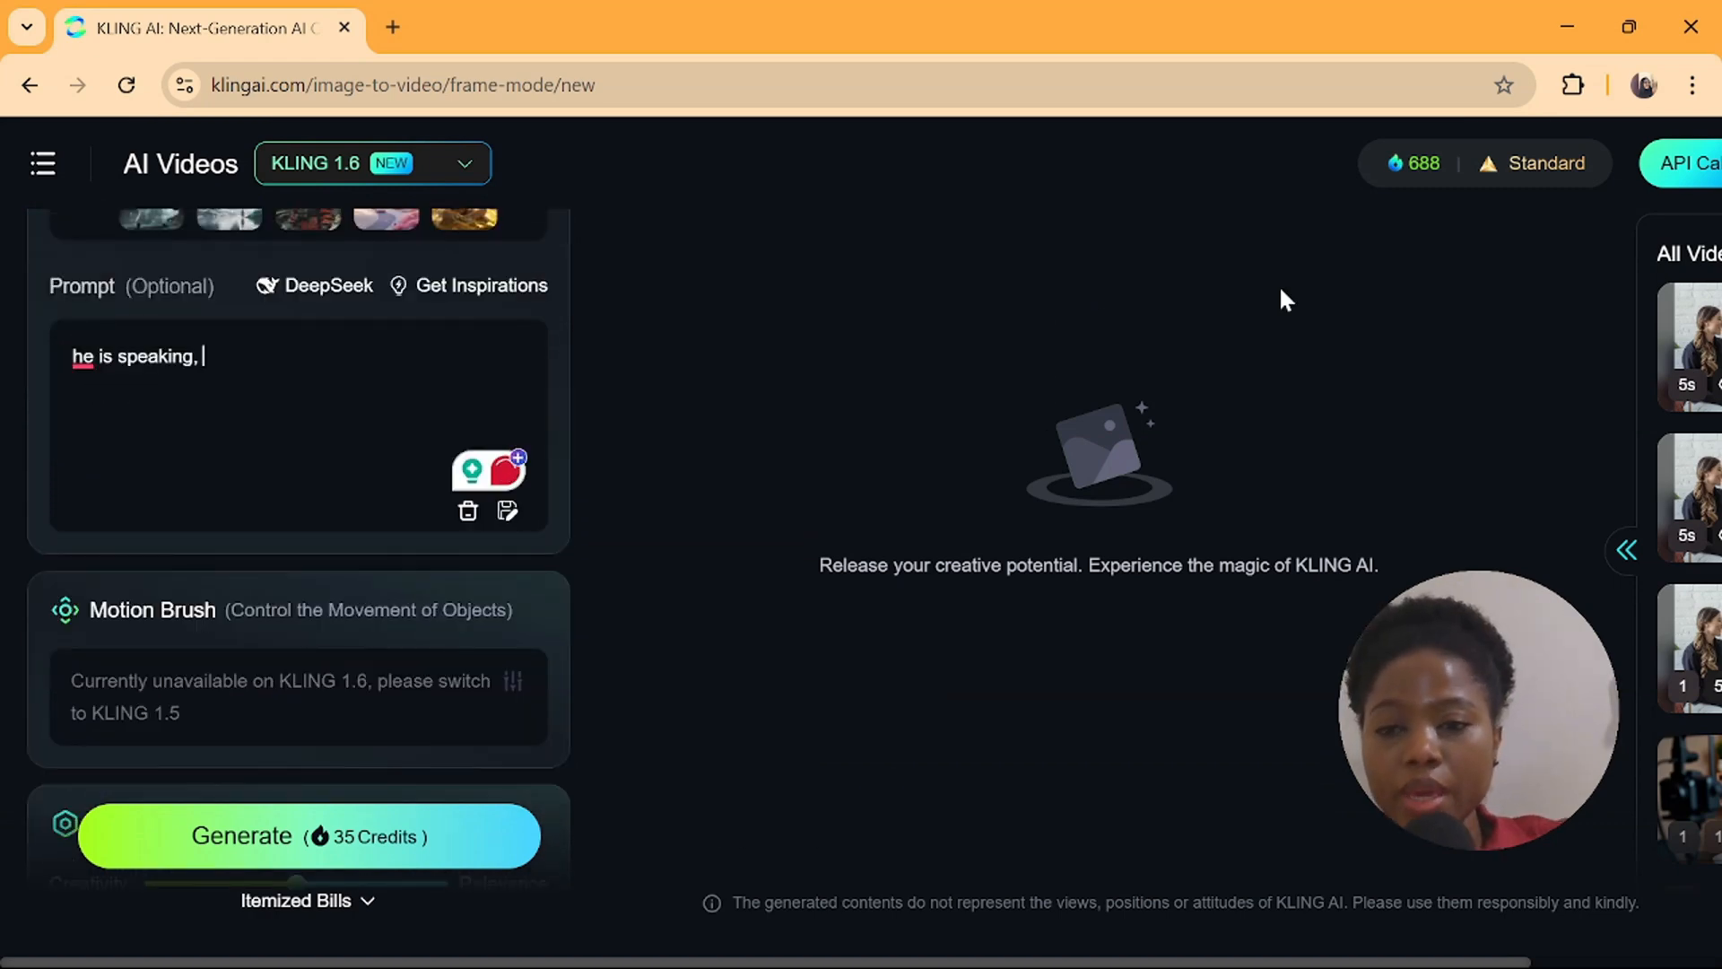
text(with in)
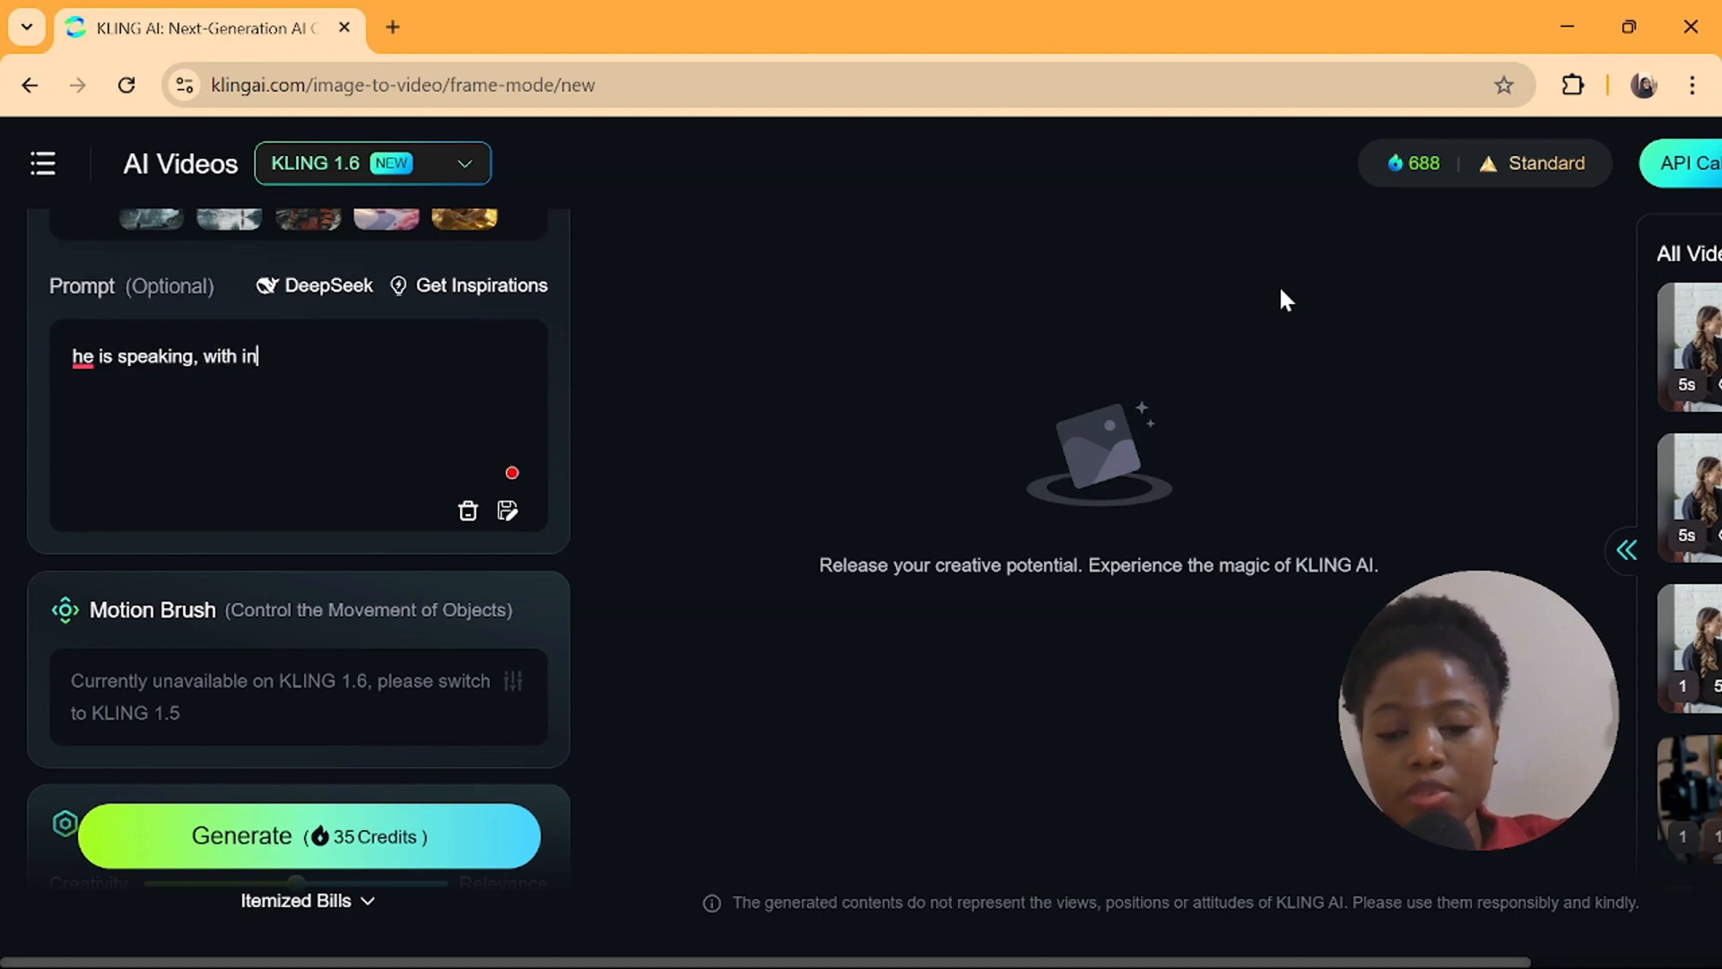
text(tense )
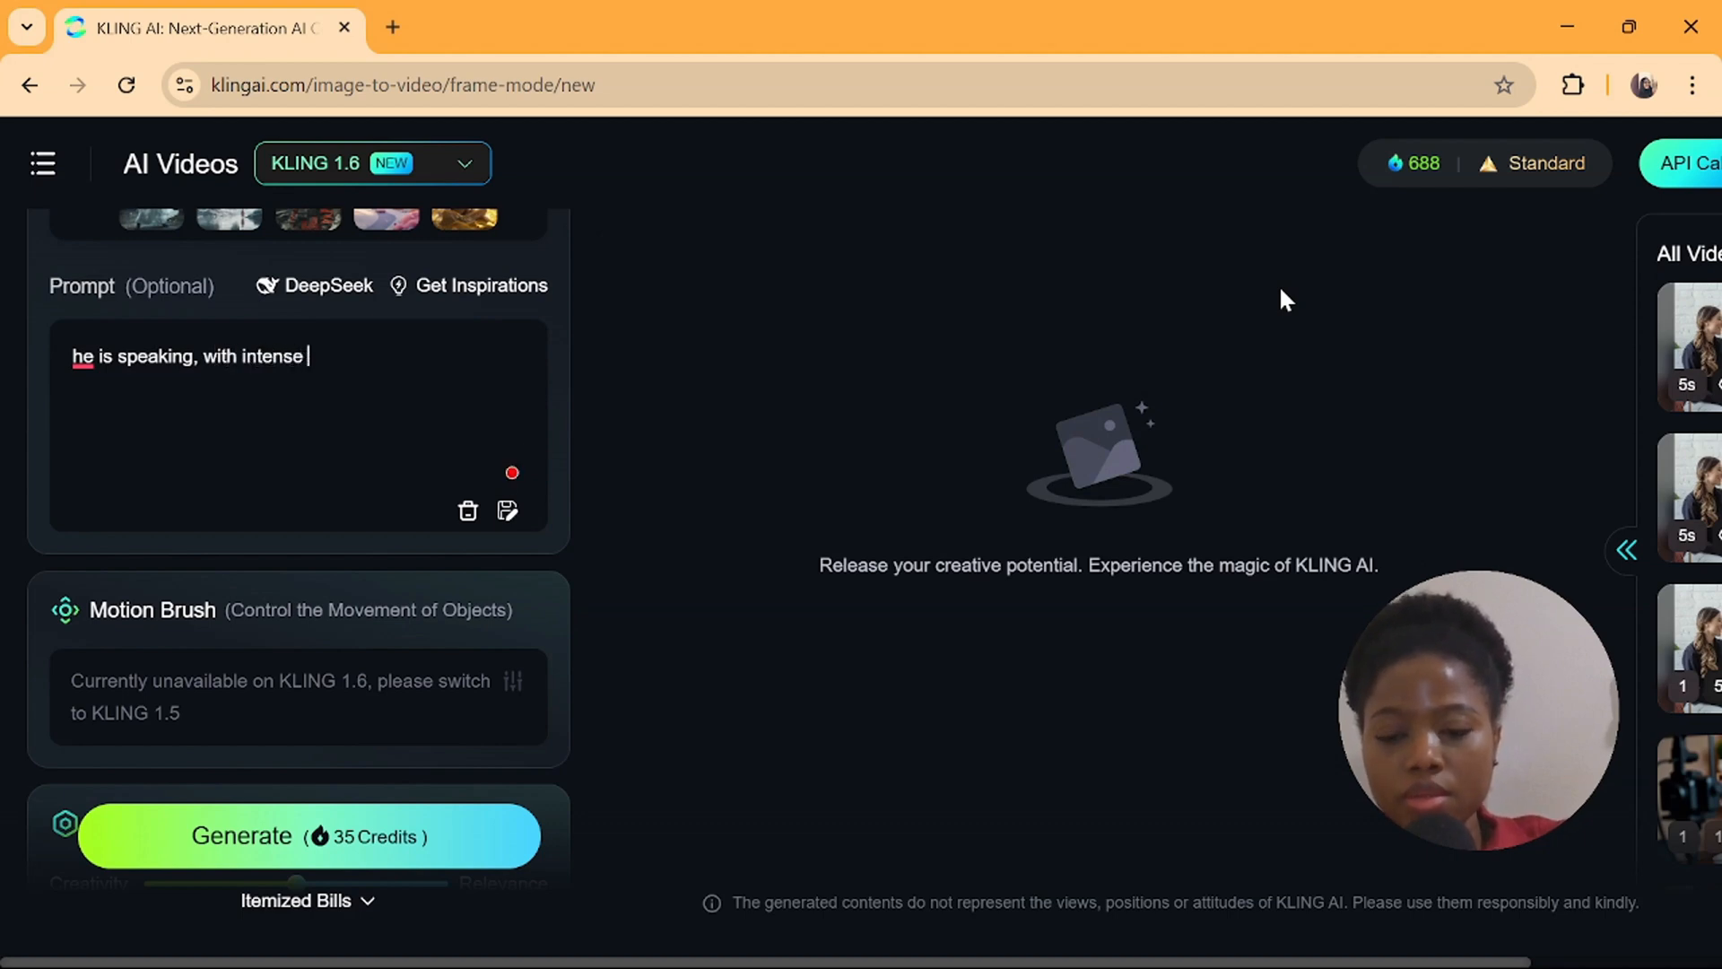
text(expression onhis face)
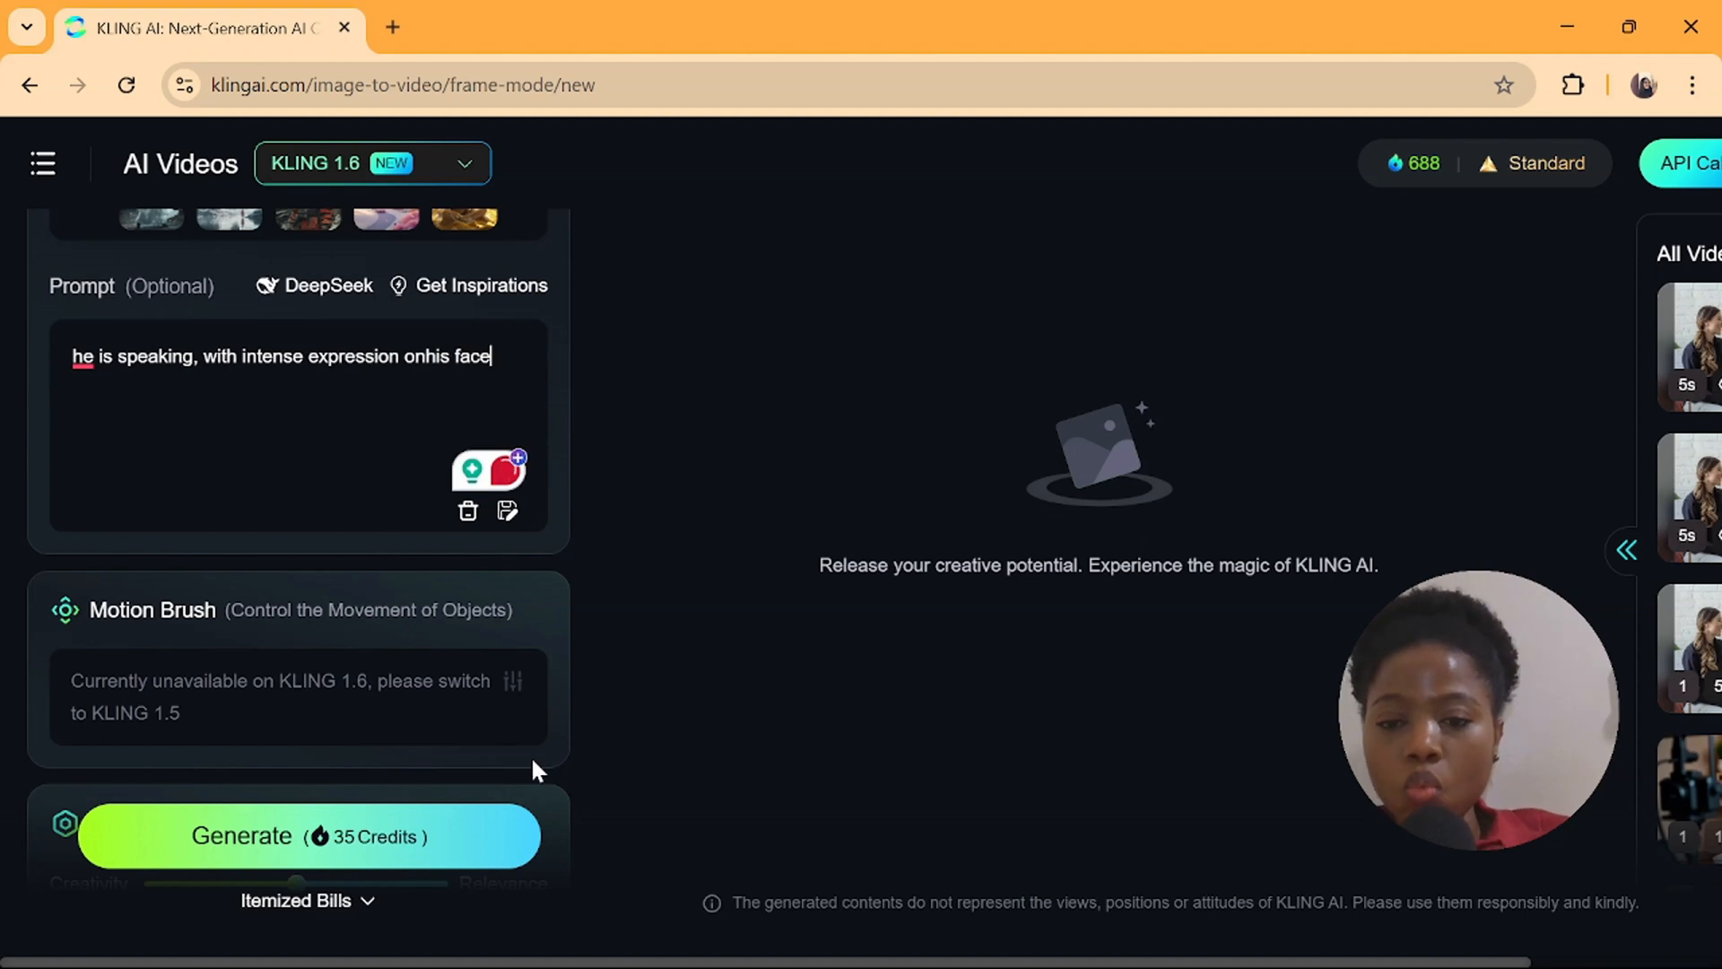
Shift the creativity balance towards Relevance, set the duration to 10s, keep Professional Mode and generate the bar man video
scroll(556, 796, down, 3)
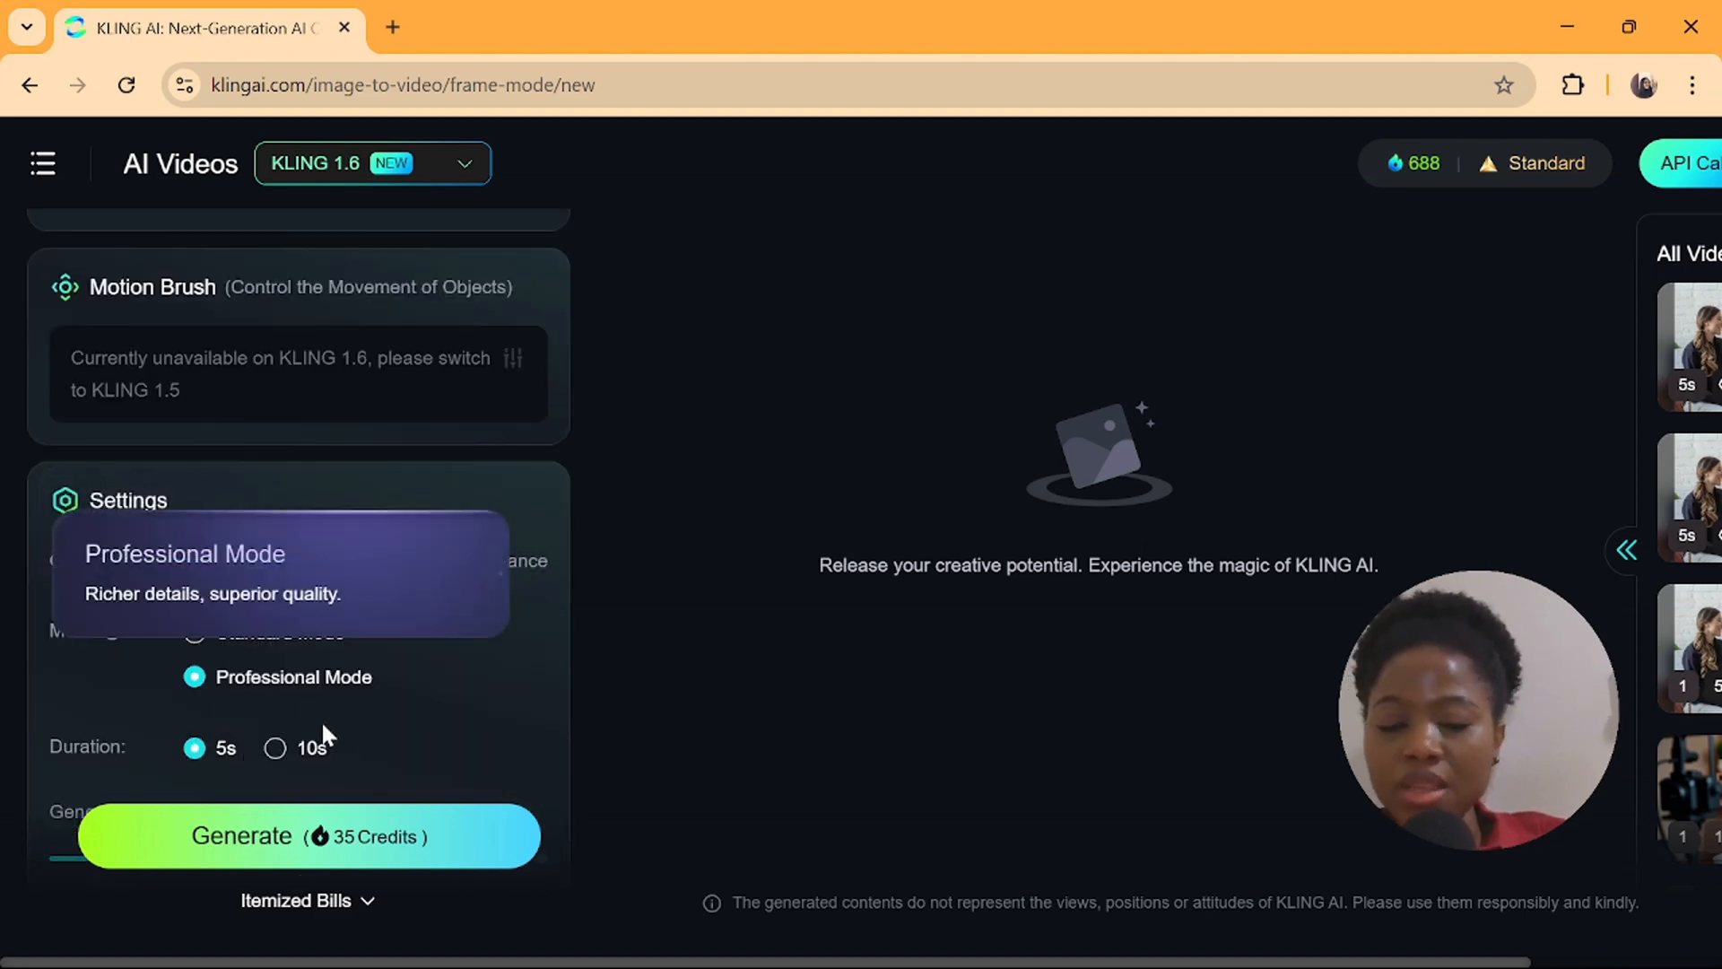
click(277, 754)
scroll(288, 838, down, 3)
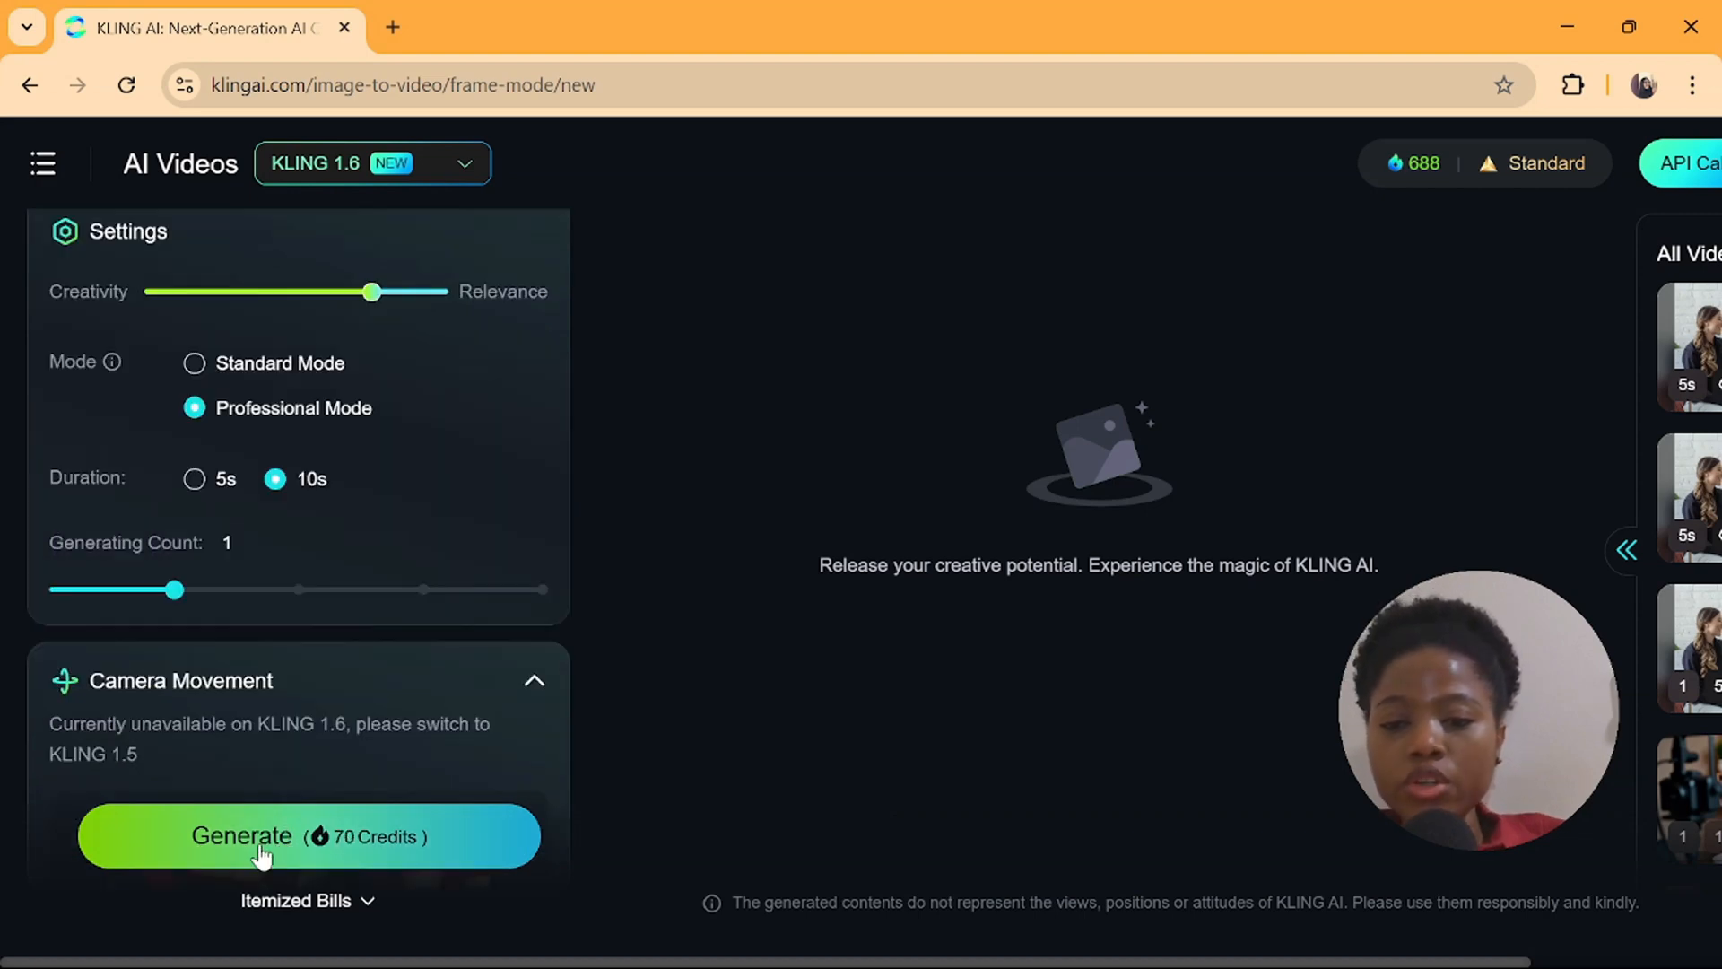
click(259, 841)
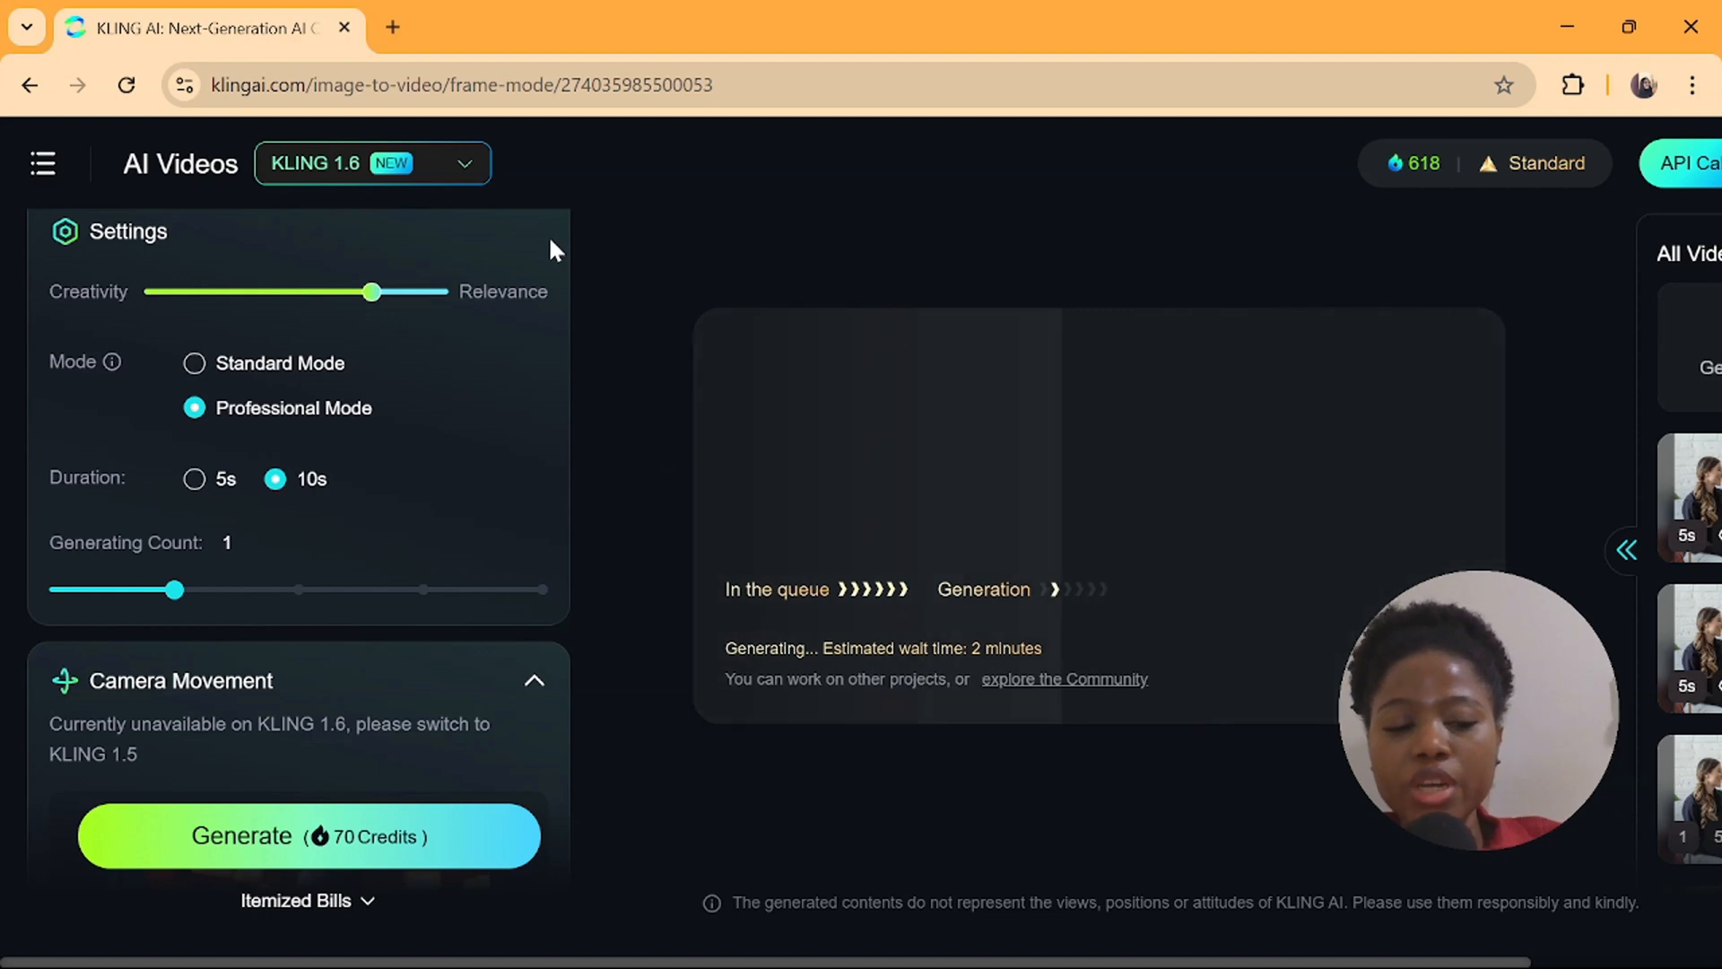
Replace the start frame with the upscaled image of the vintage radio broadcaster
scroll(550, 242, up, 1)
scroll(551, 247, up, 8)
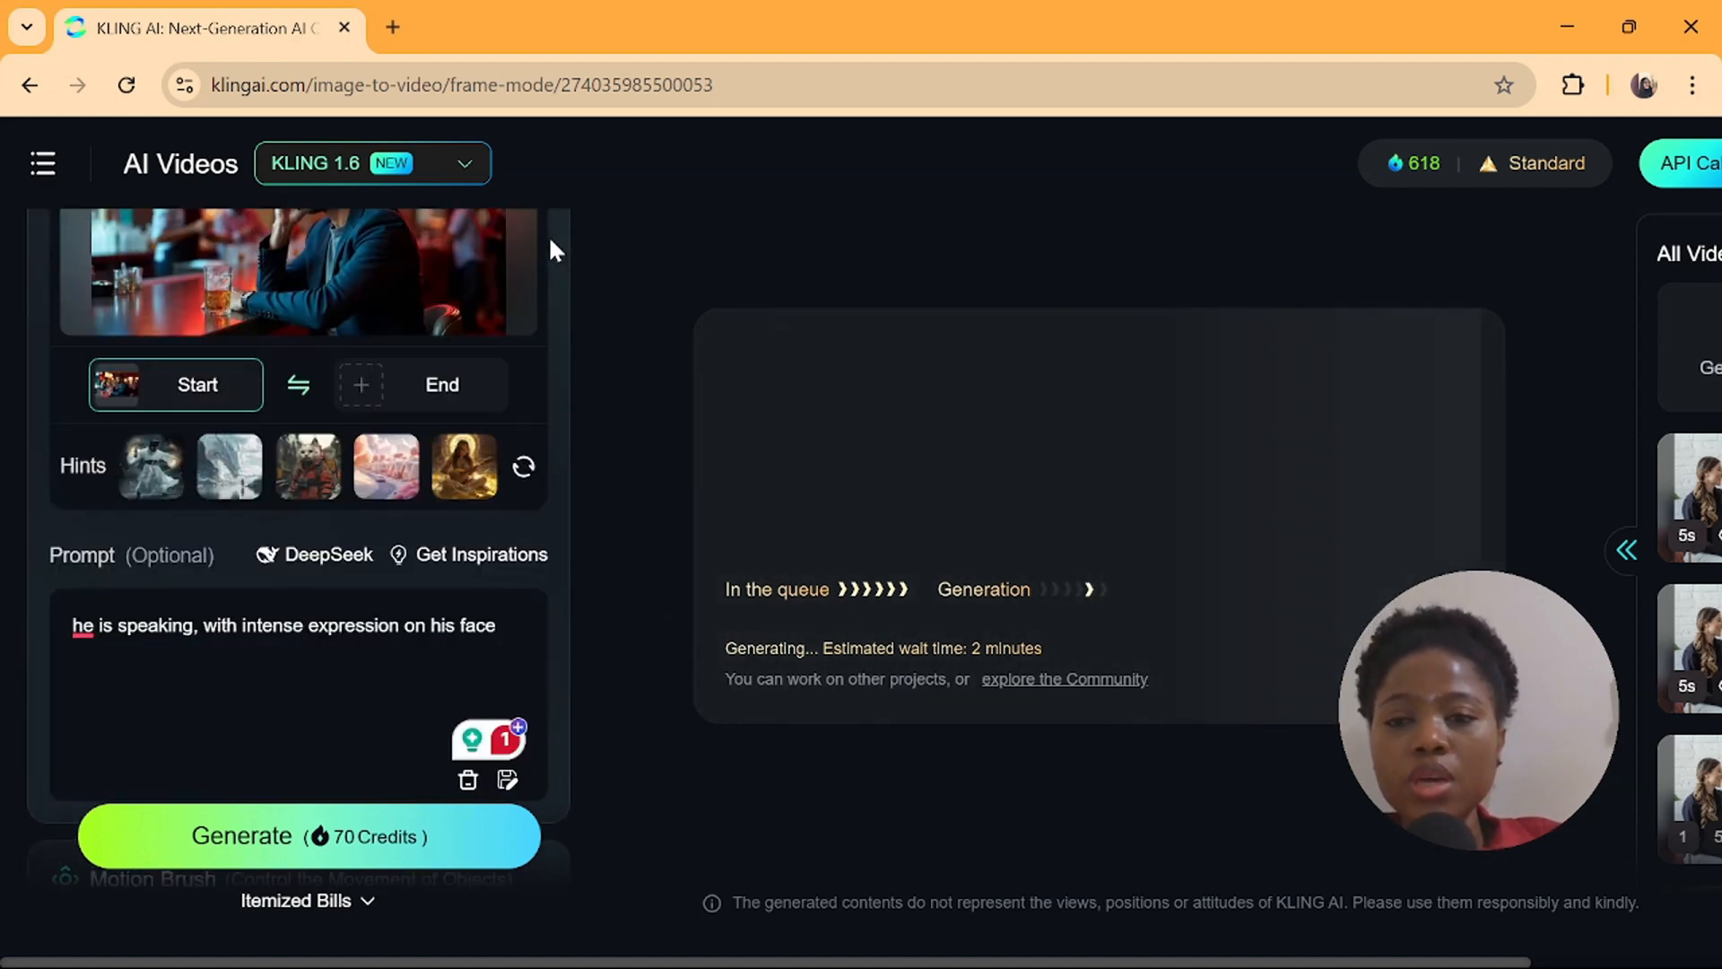
scroll(550, 247, up, 5)
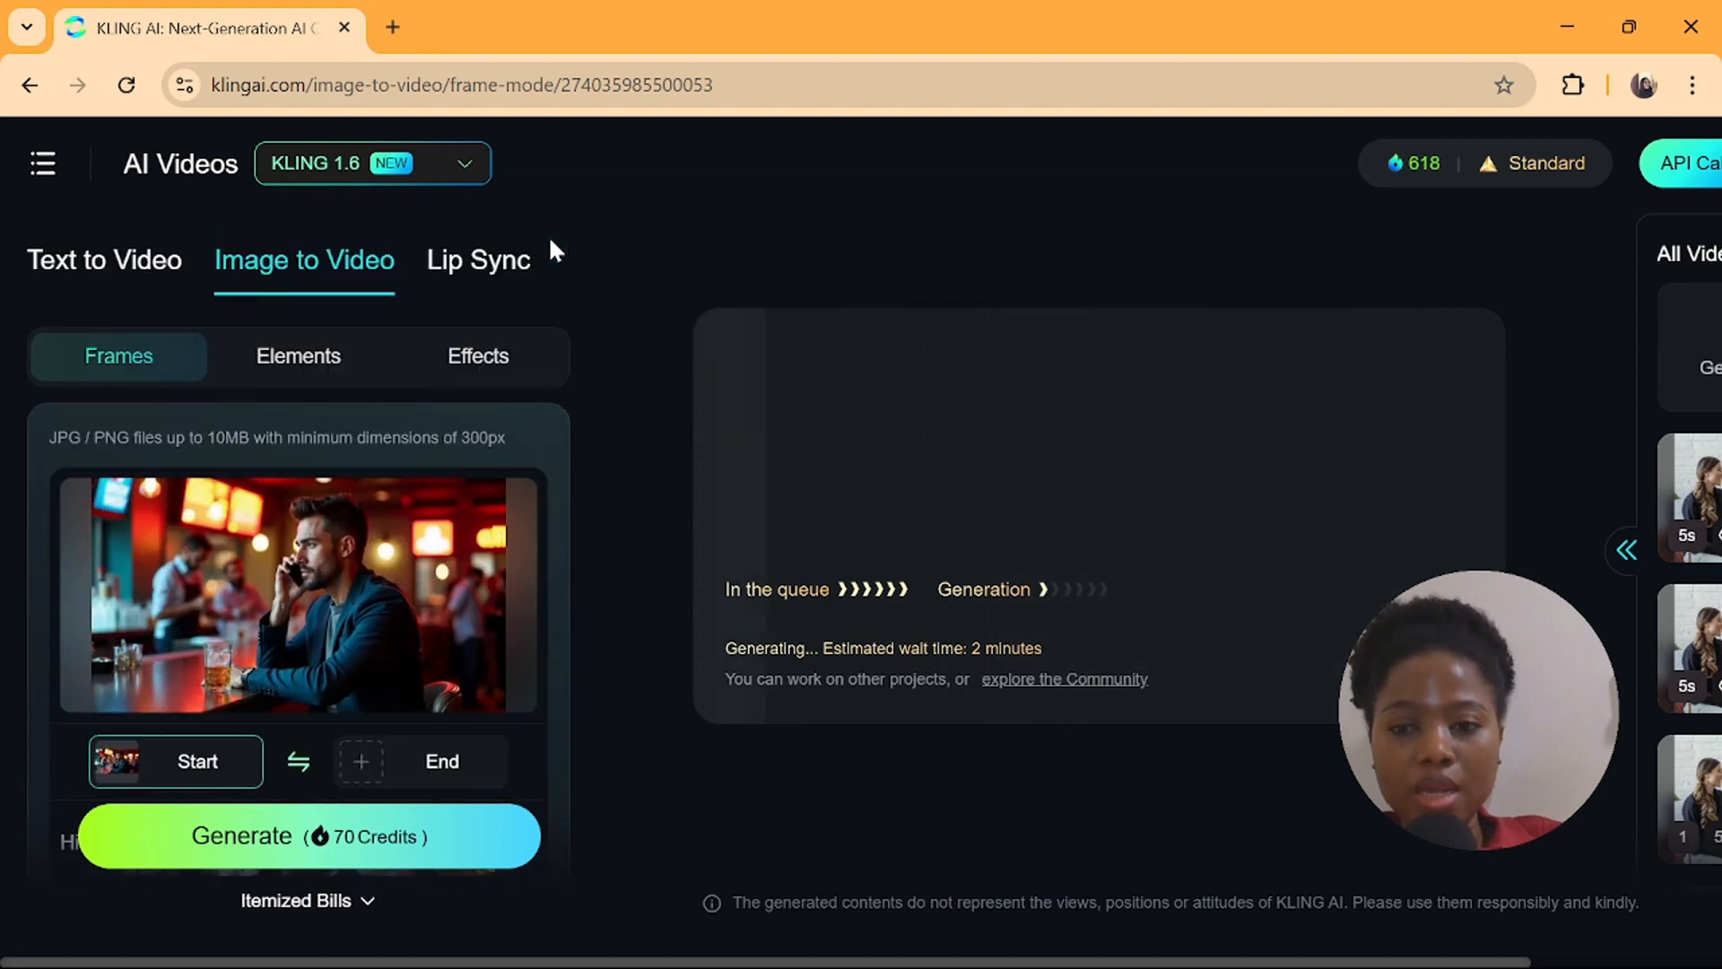
click(275, 596)
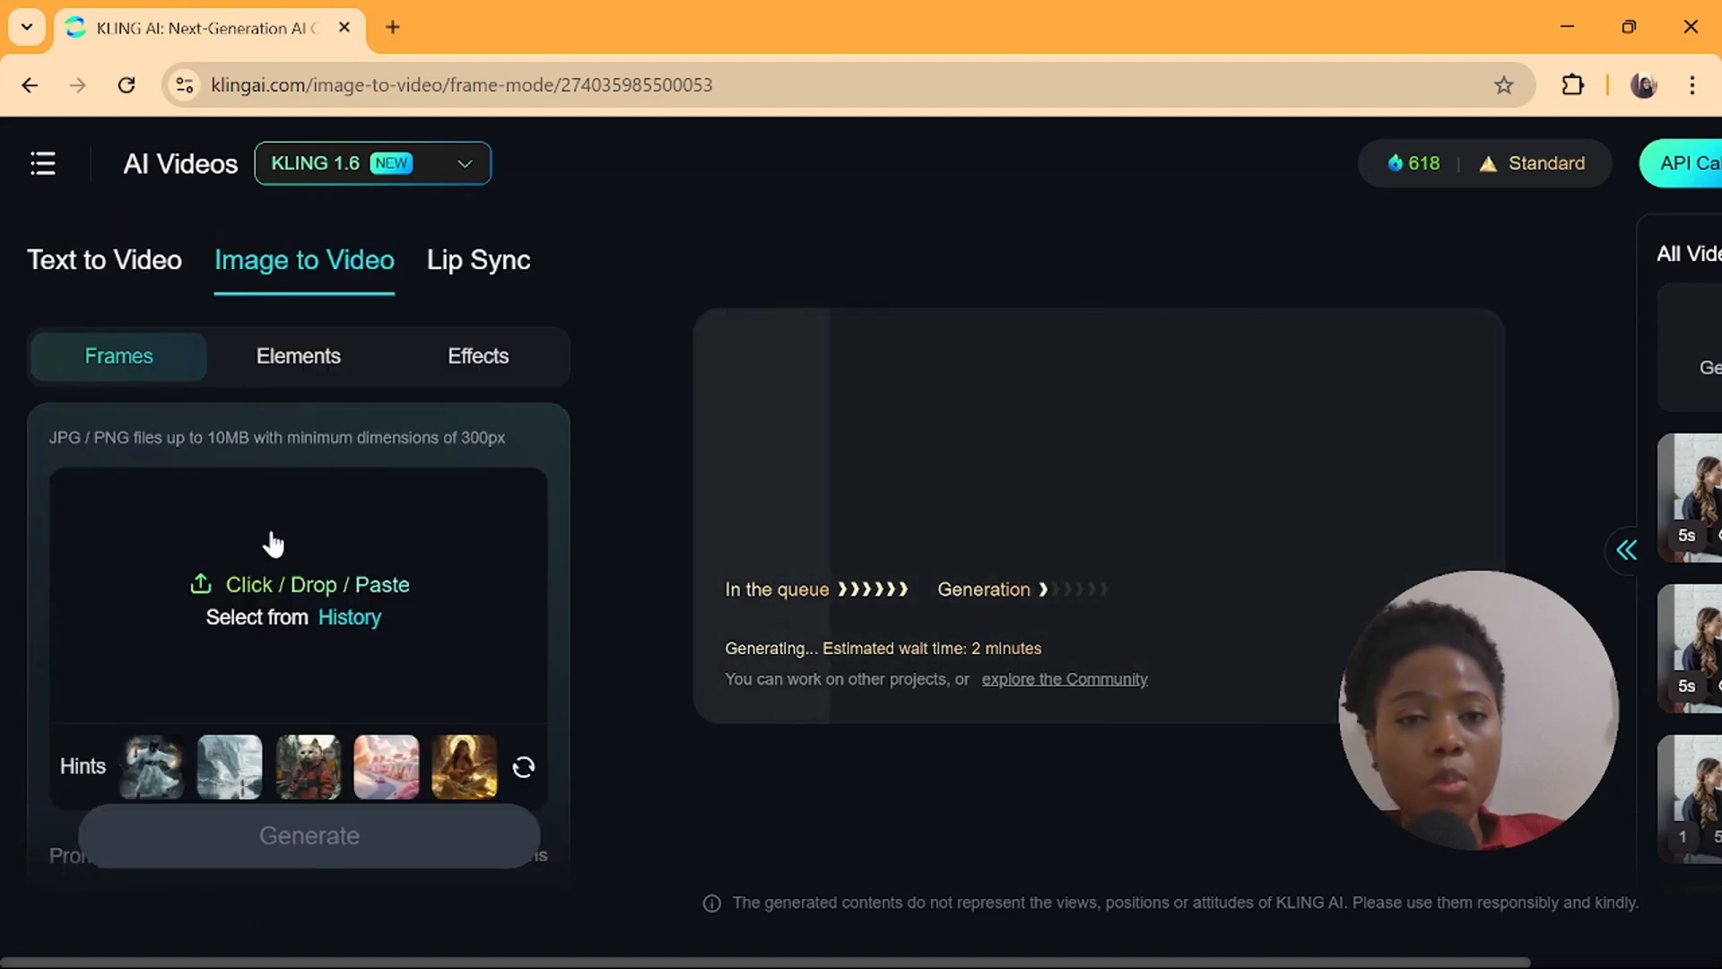
click(272, 532)
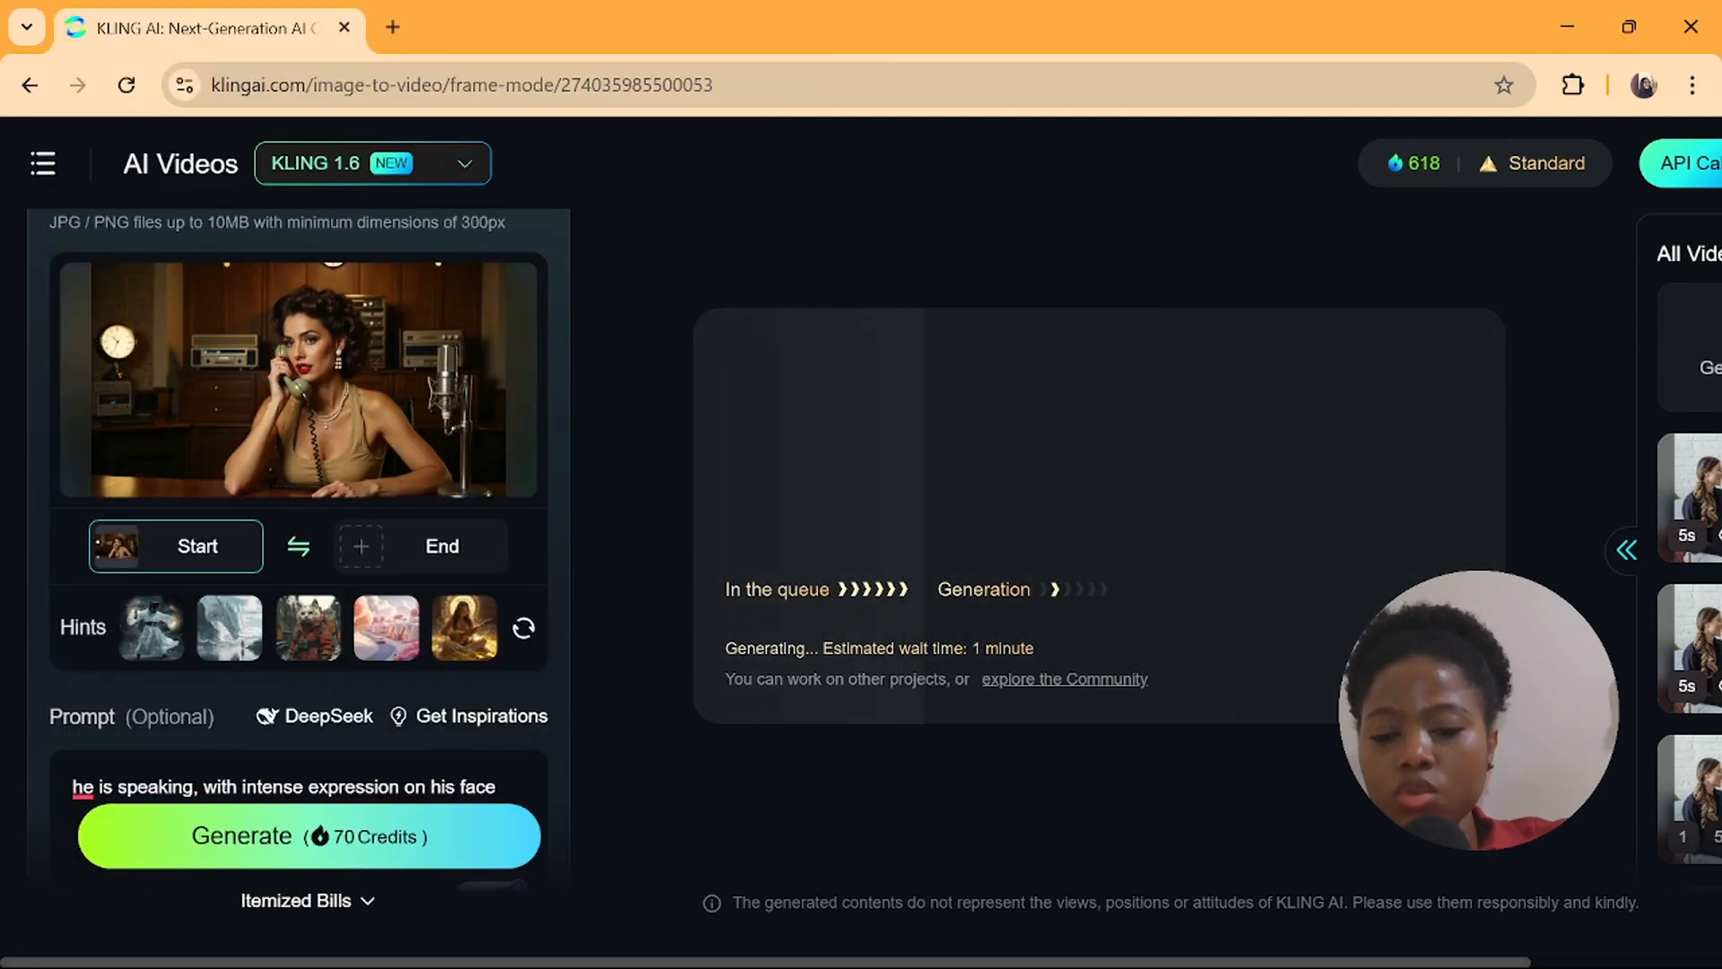
Change "he" to "she" at the start of the prompt and generate the broadcaster video in Professional Mode at 10s
text(s)
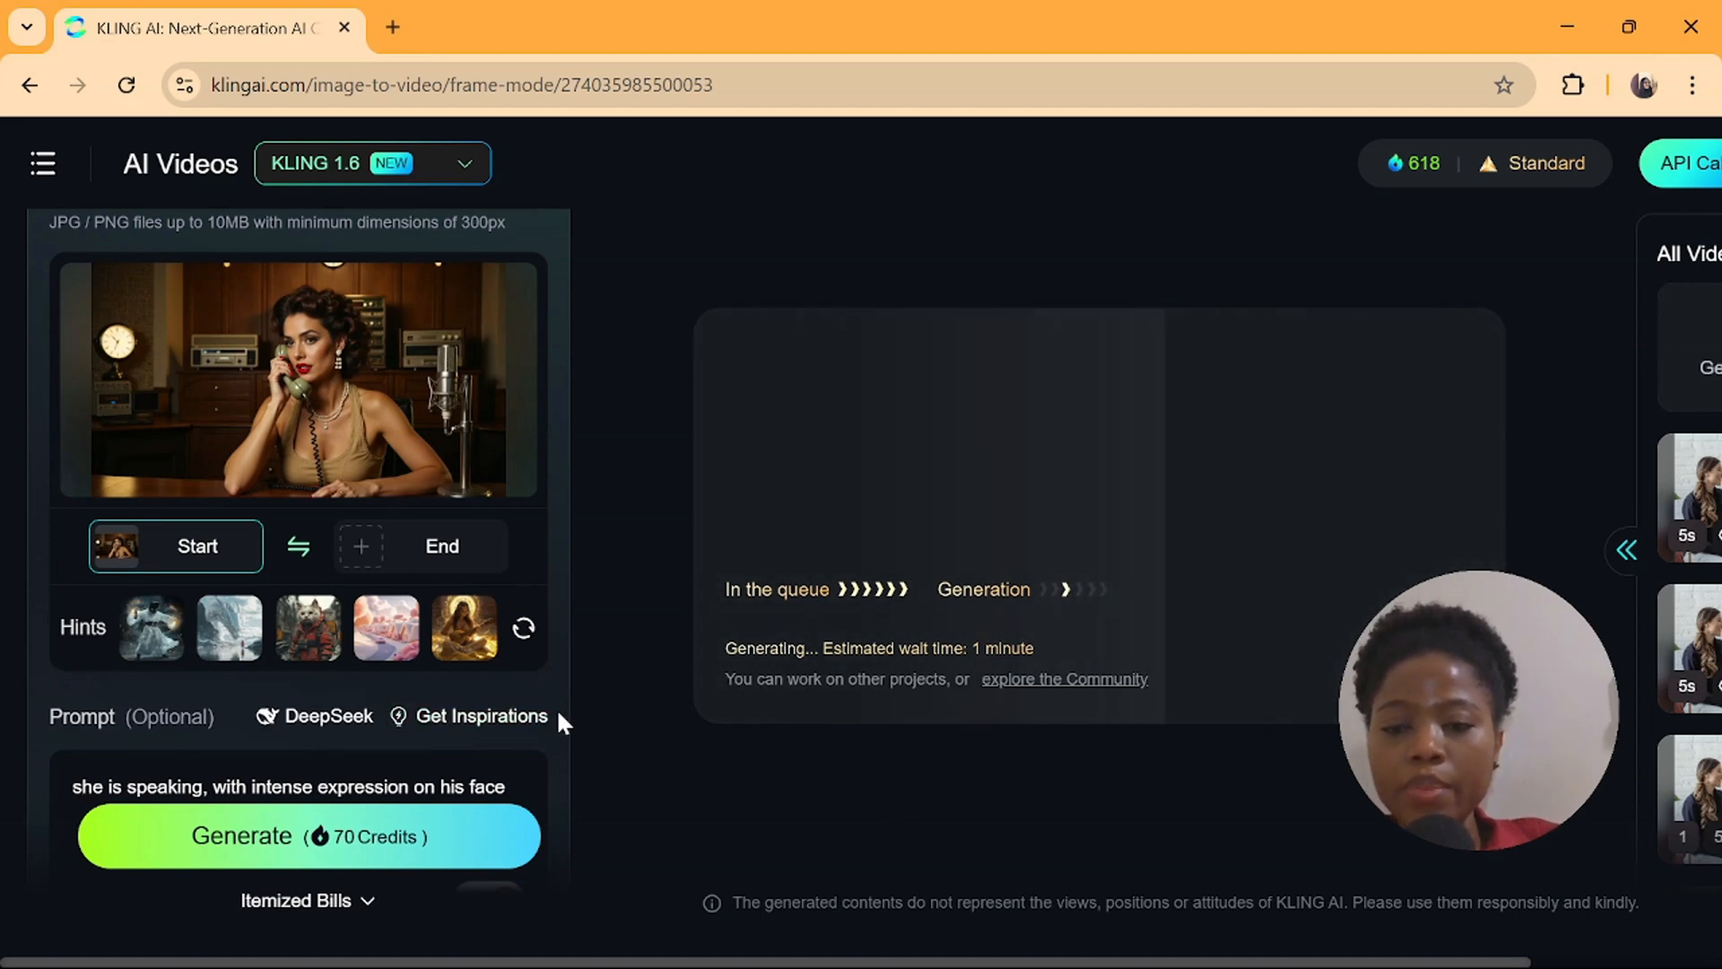
scroll(556, 707, down, 3)
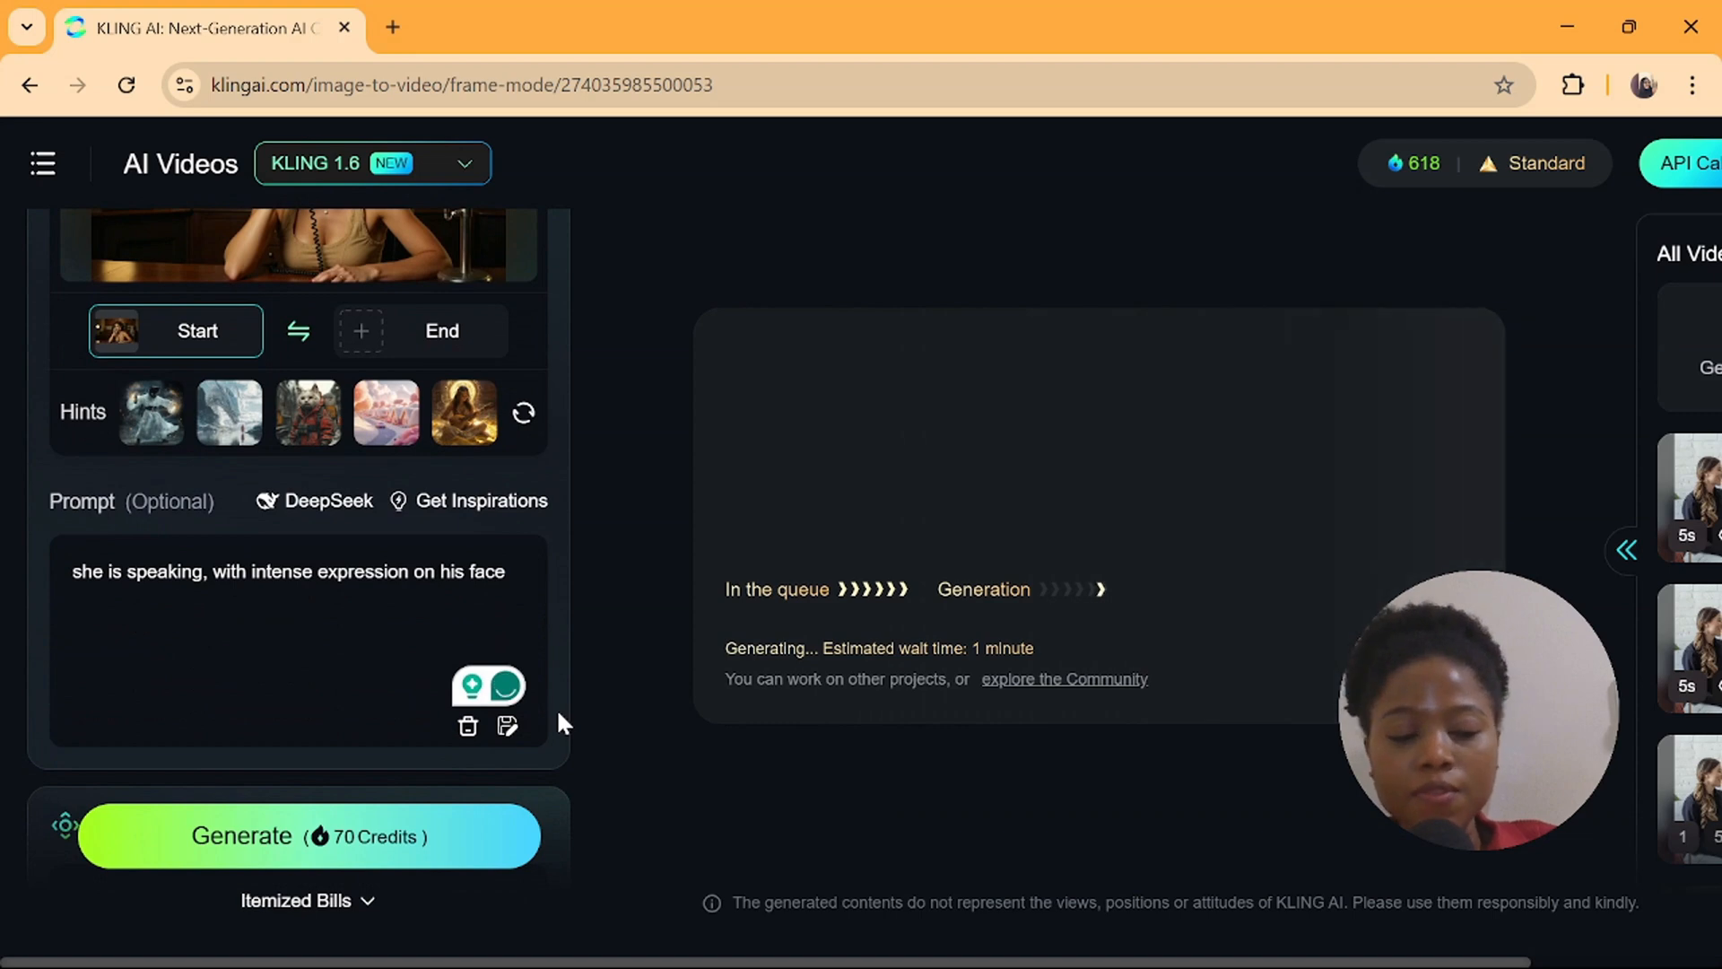
scroll(558, 718, down, 5)
scroll(559, 722, down, 4)
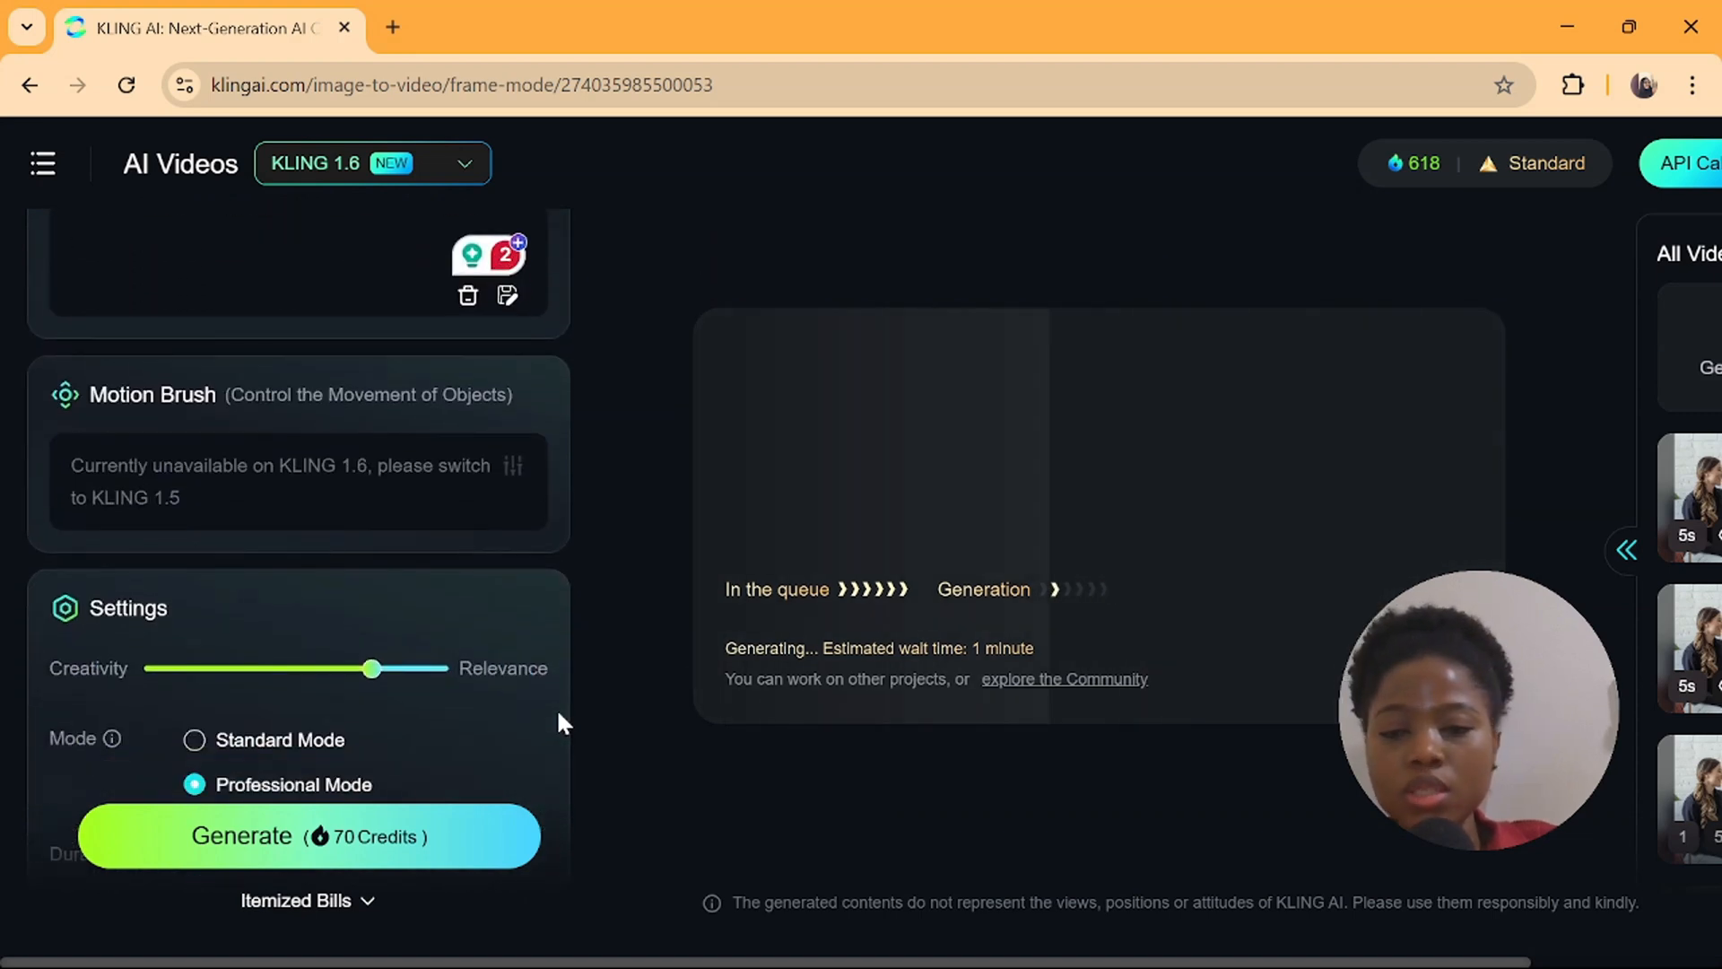
scroll(558, 722, down, 1)
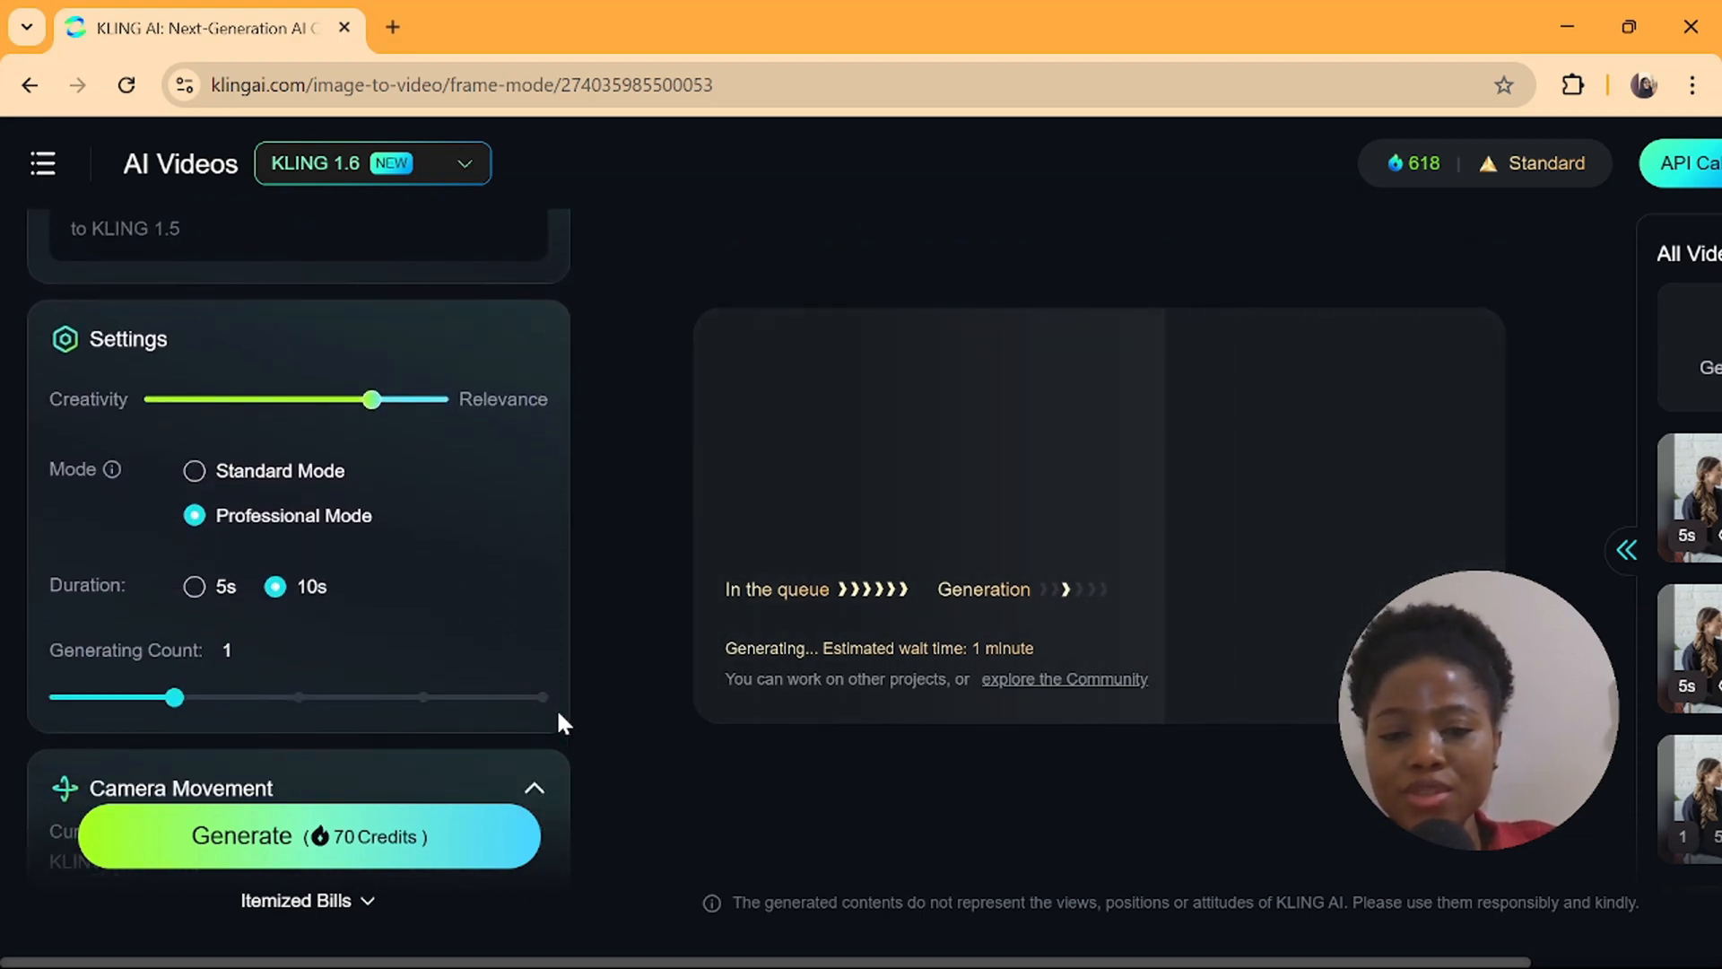
click(285, 826)
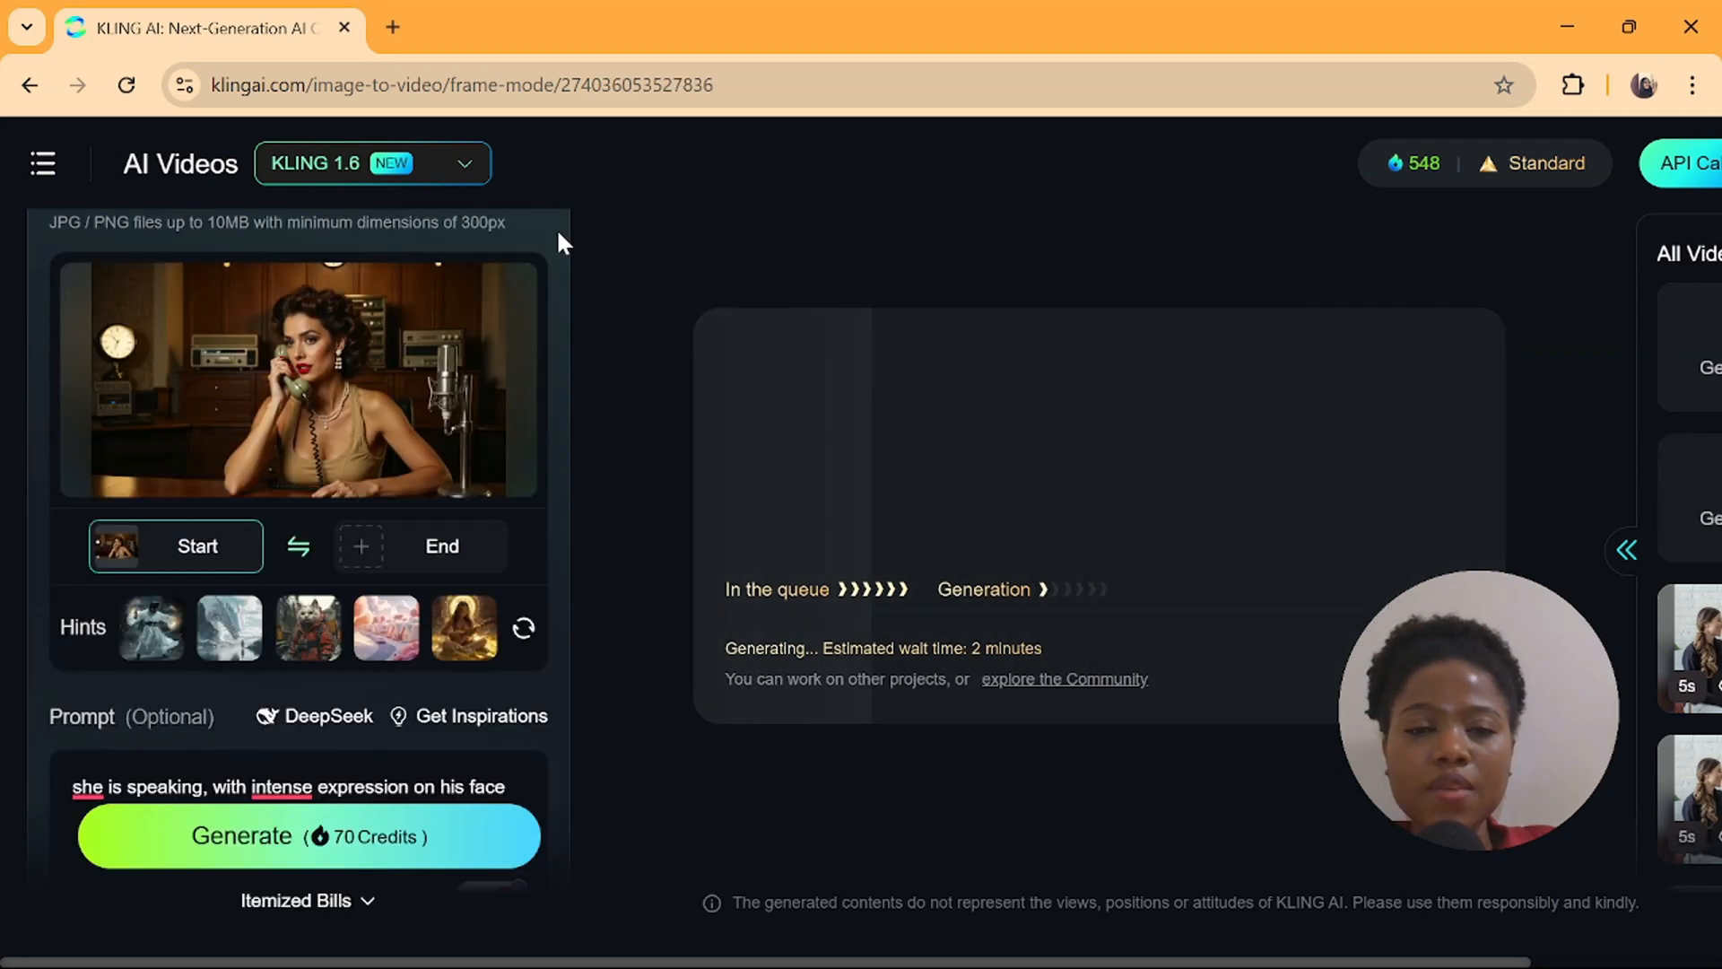
Open the generated bar man video from the video history, play it and download it
click(1627, 550)
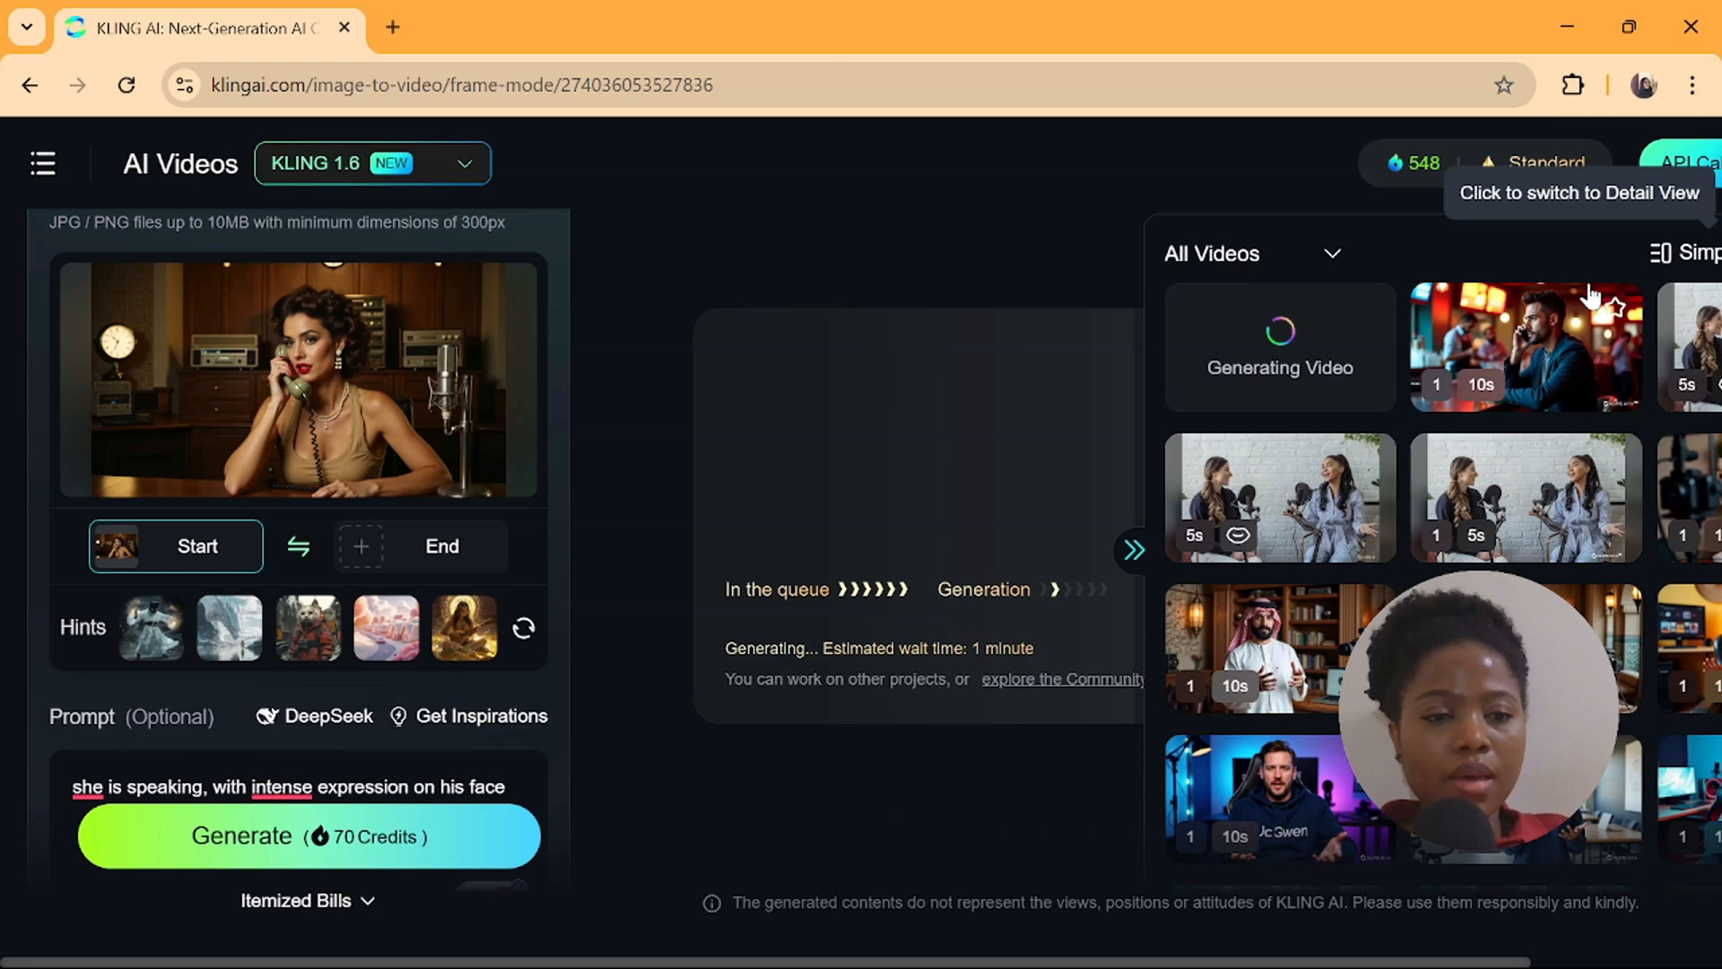
click(1541, 339)
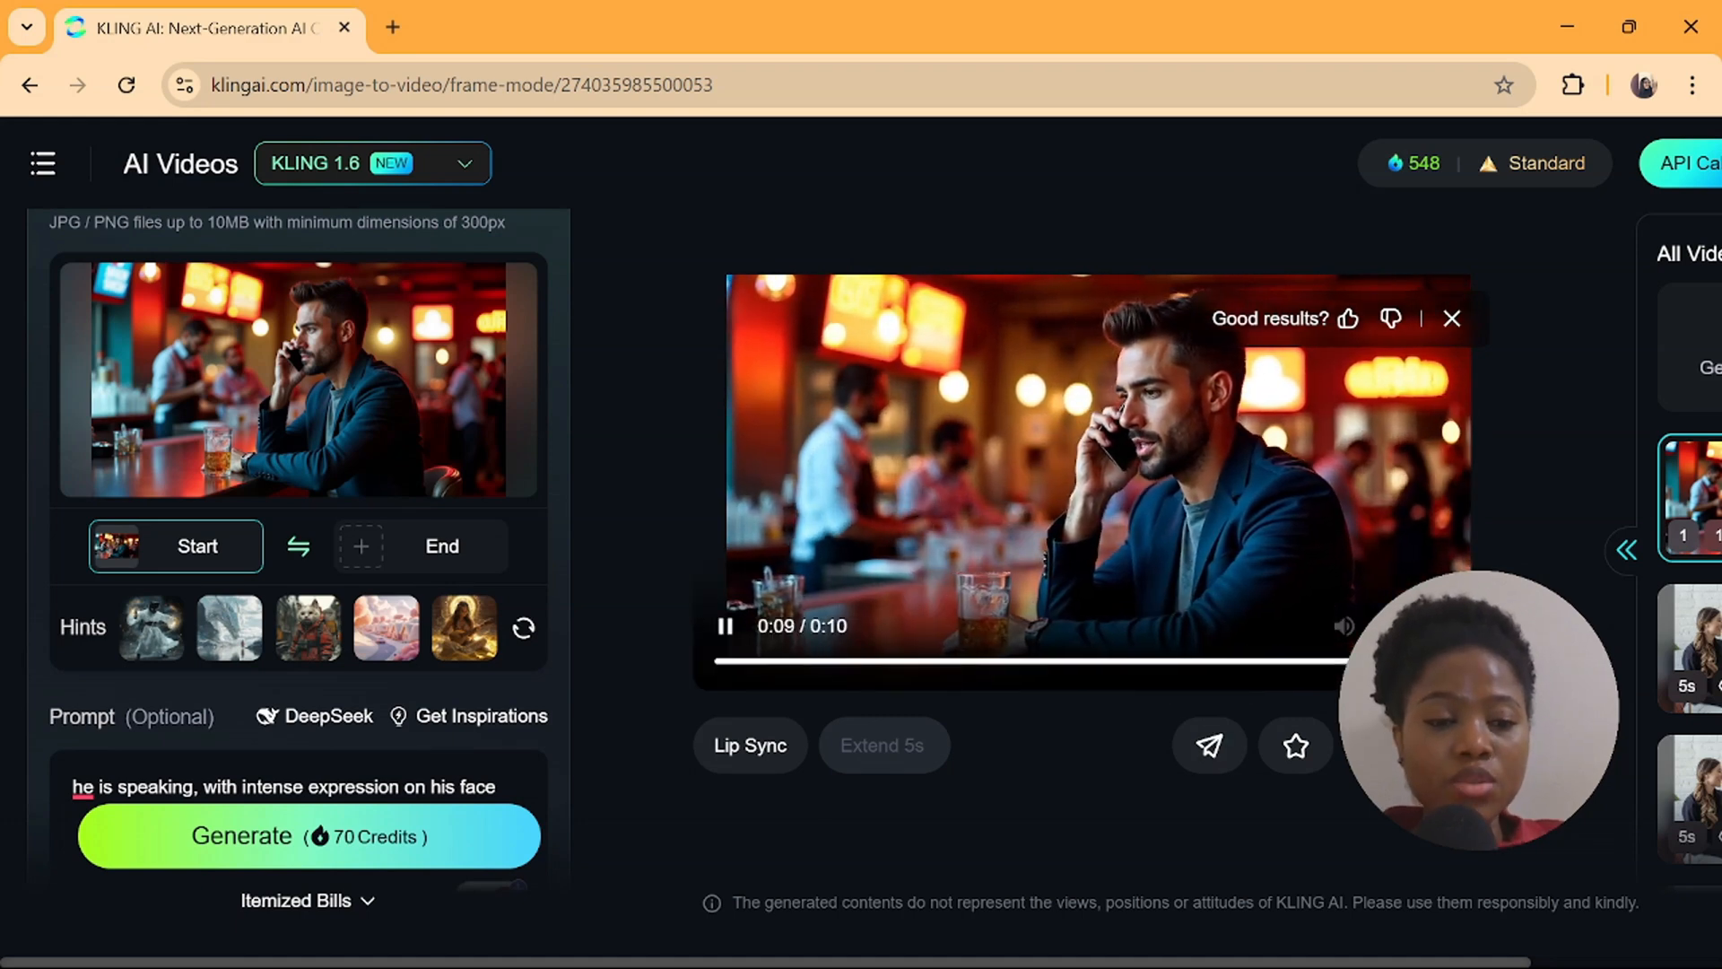
mouse_move(1372, 663)
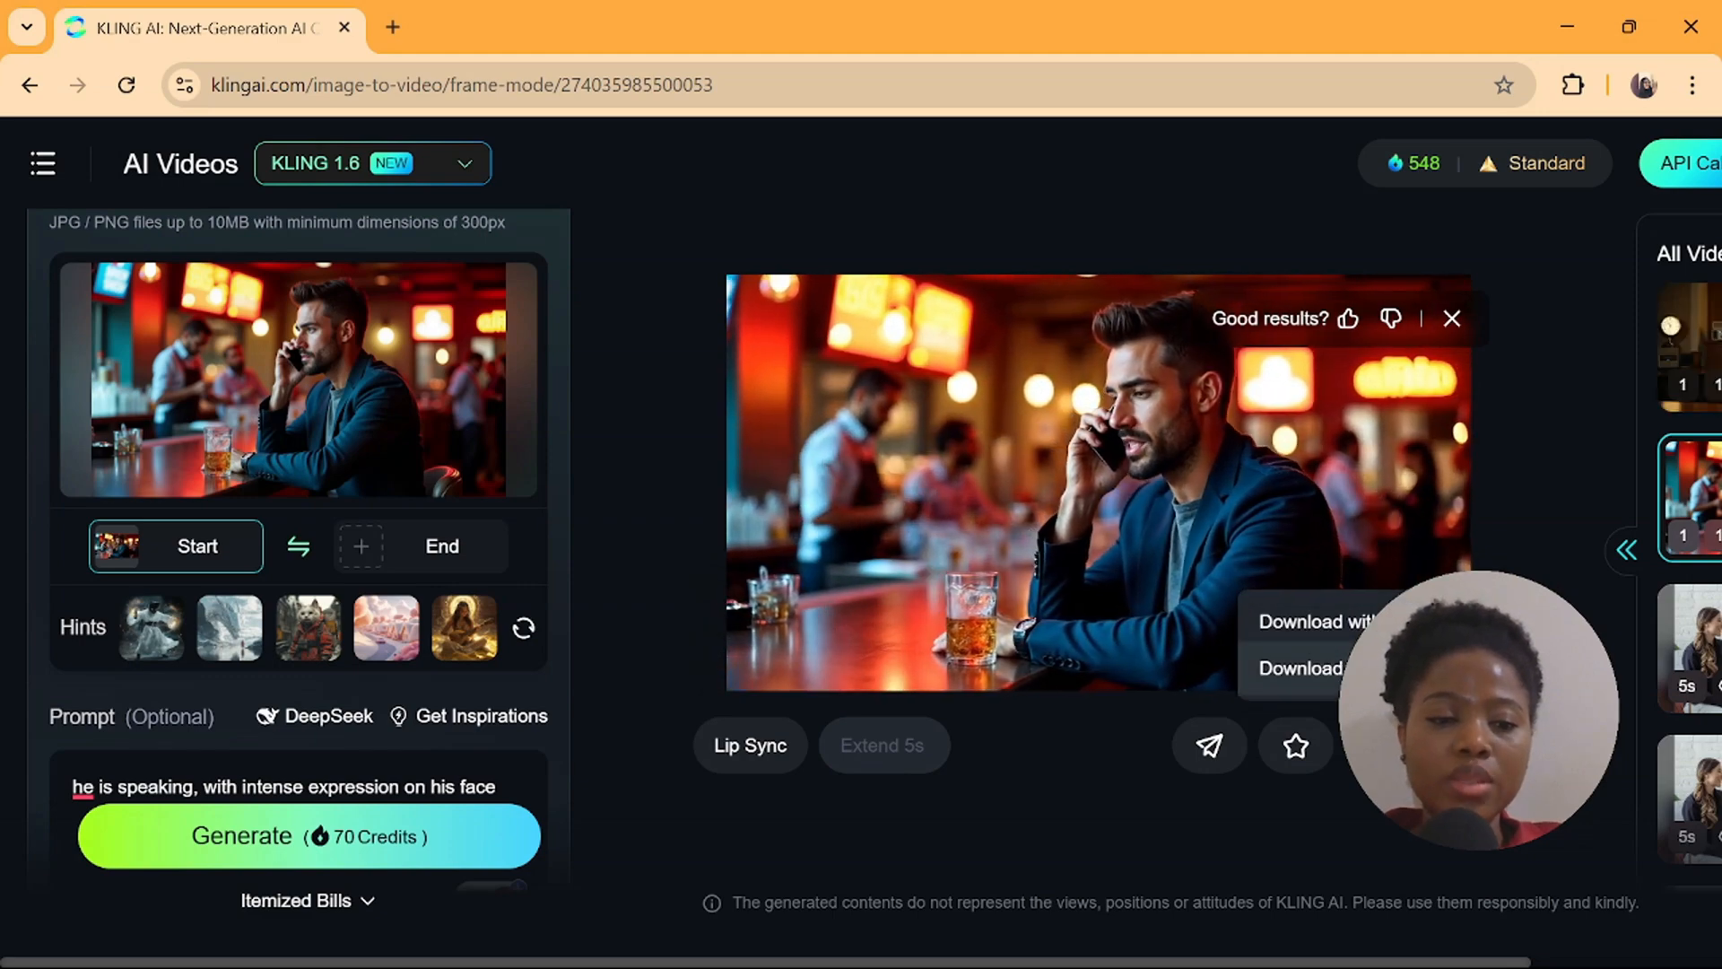
click(1301, 668)
Open the generated broadcaster video from the video history and download it
click(1626, 549)
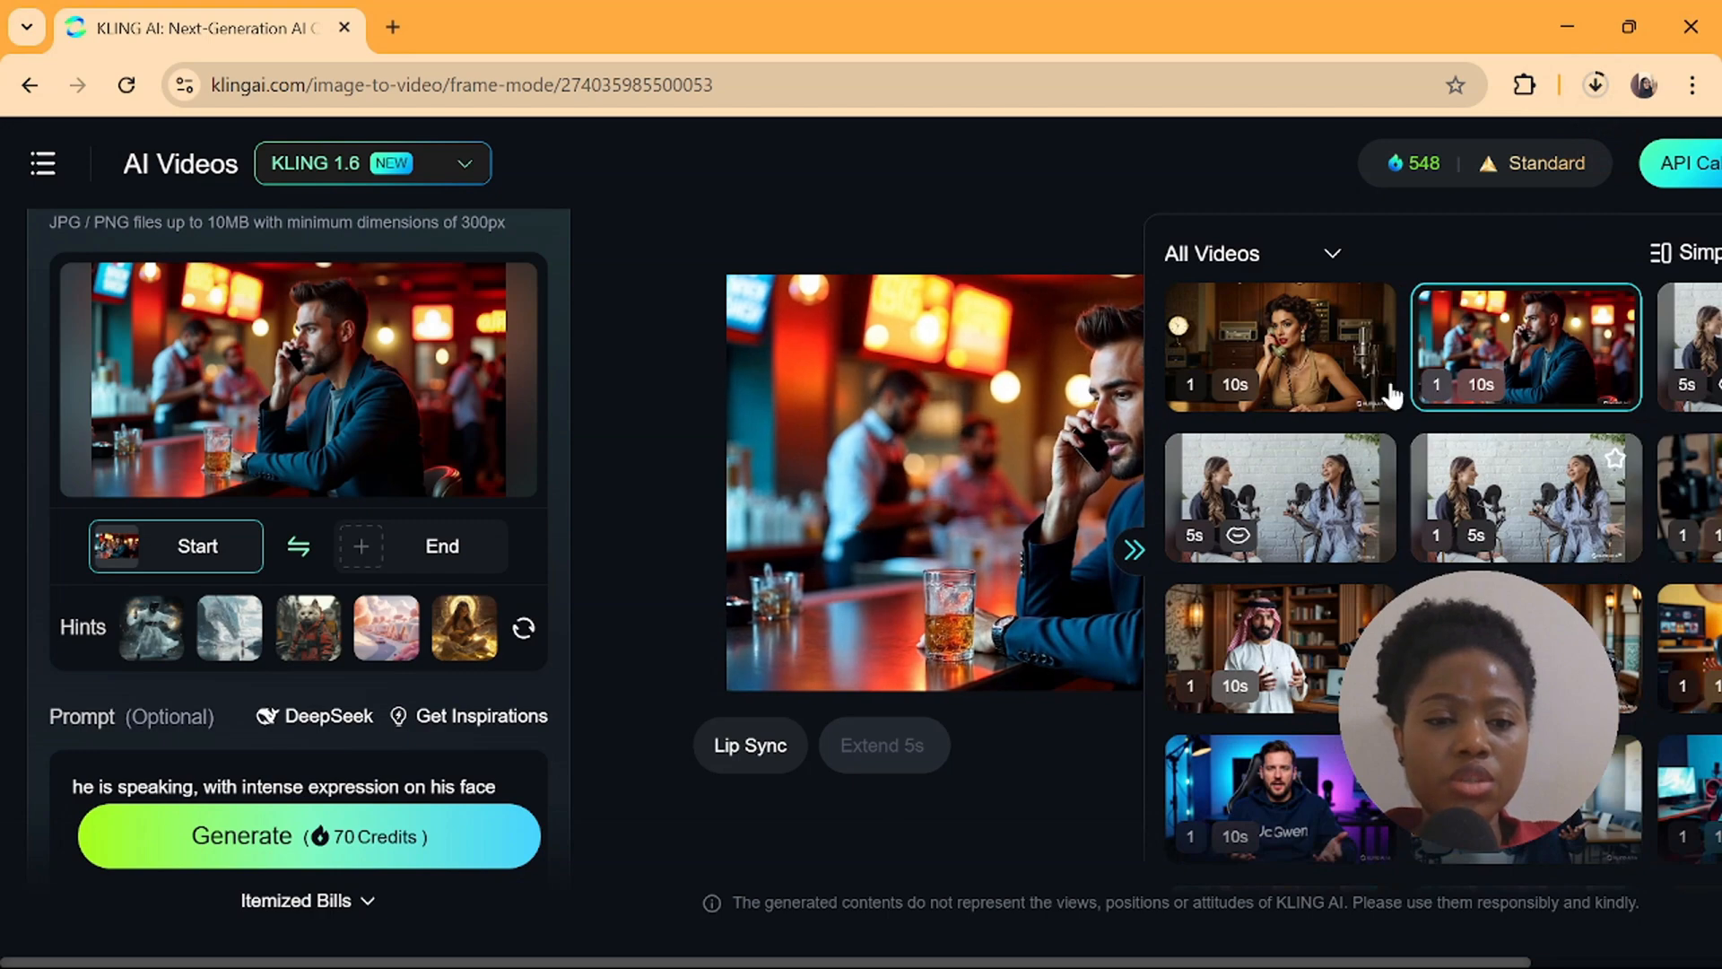
click(1296, 345)
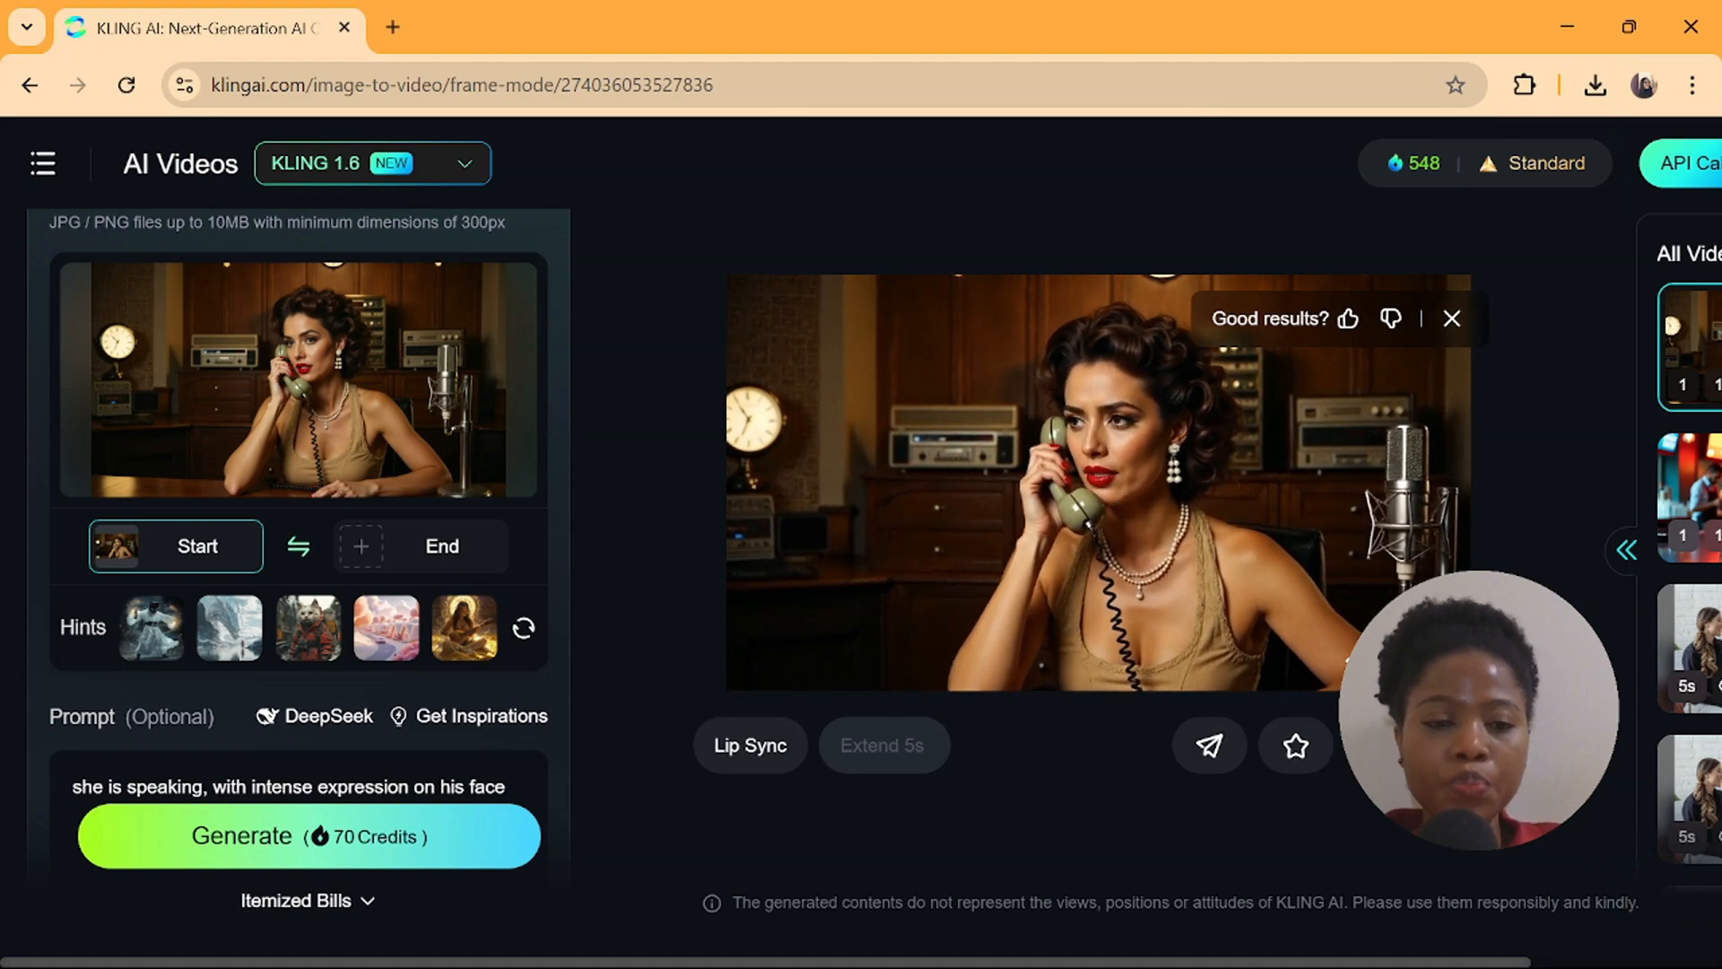
mouse_move(1372, 746)
click(1301, 622)
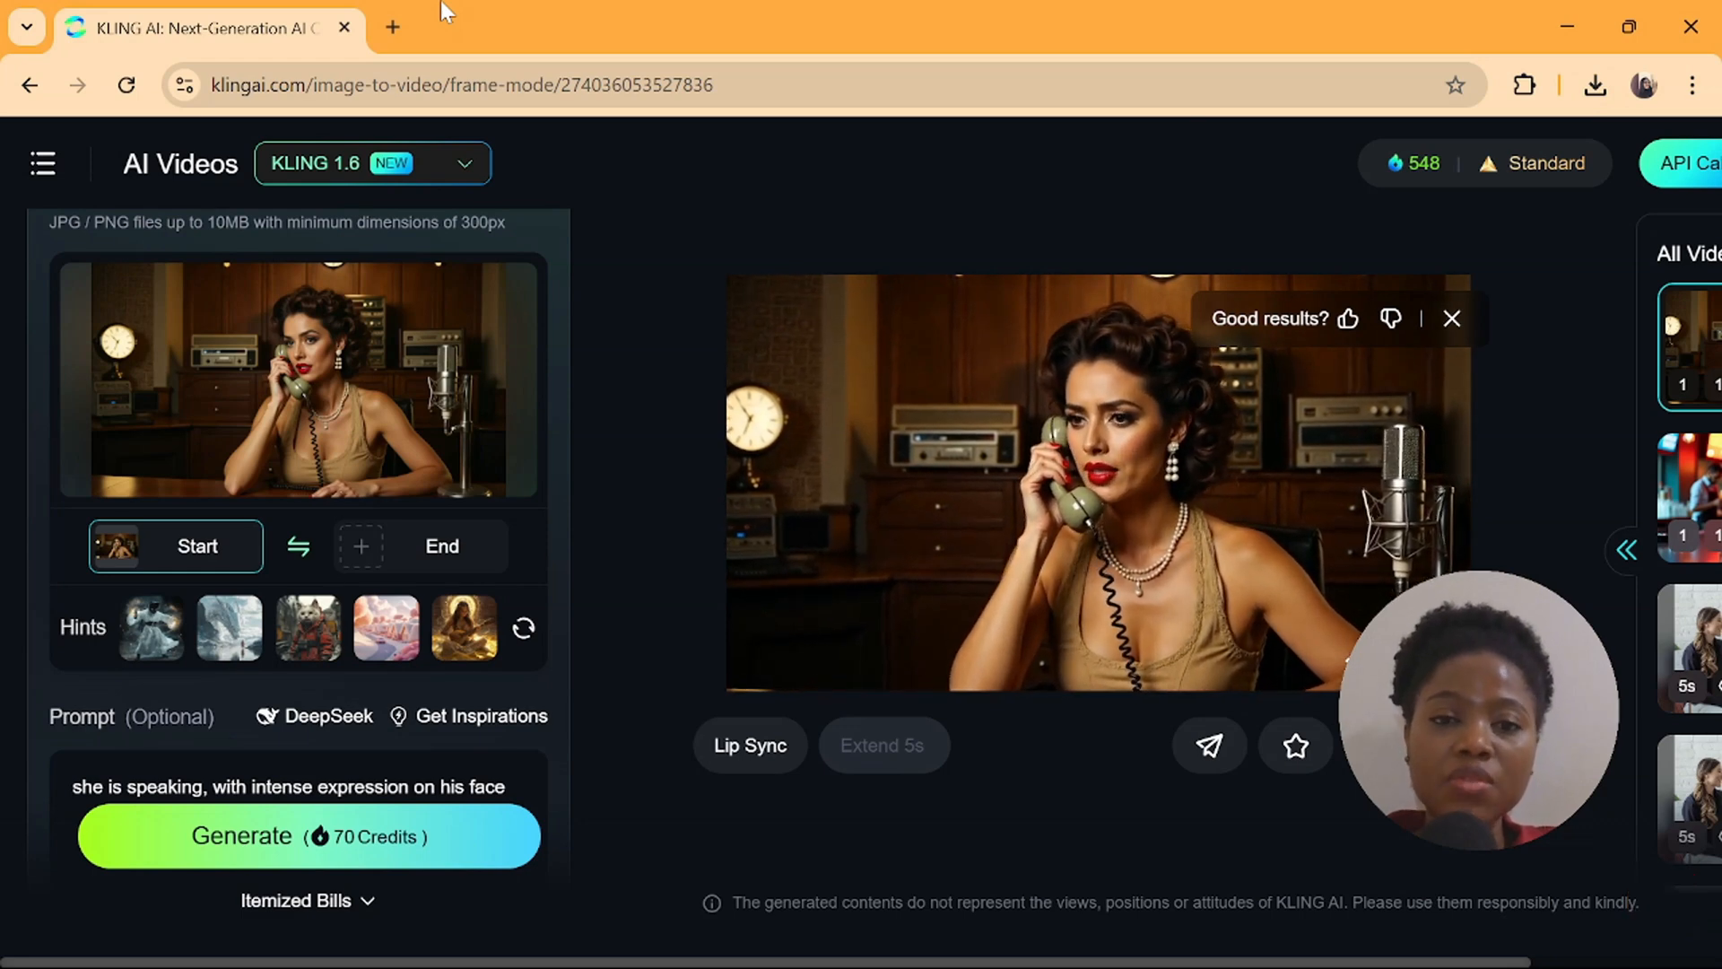
Open dreamfaceapp.com/tools/avatar-video in a new tab and bring up DreamFace's list of AI tools
click(392, 28)
text(dr)
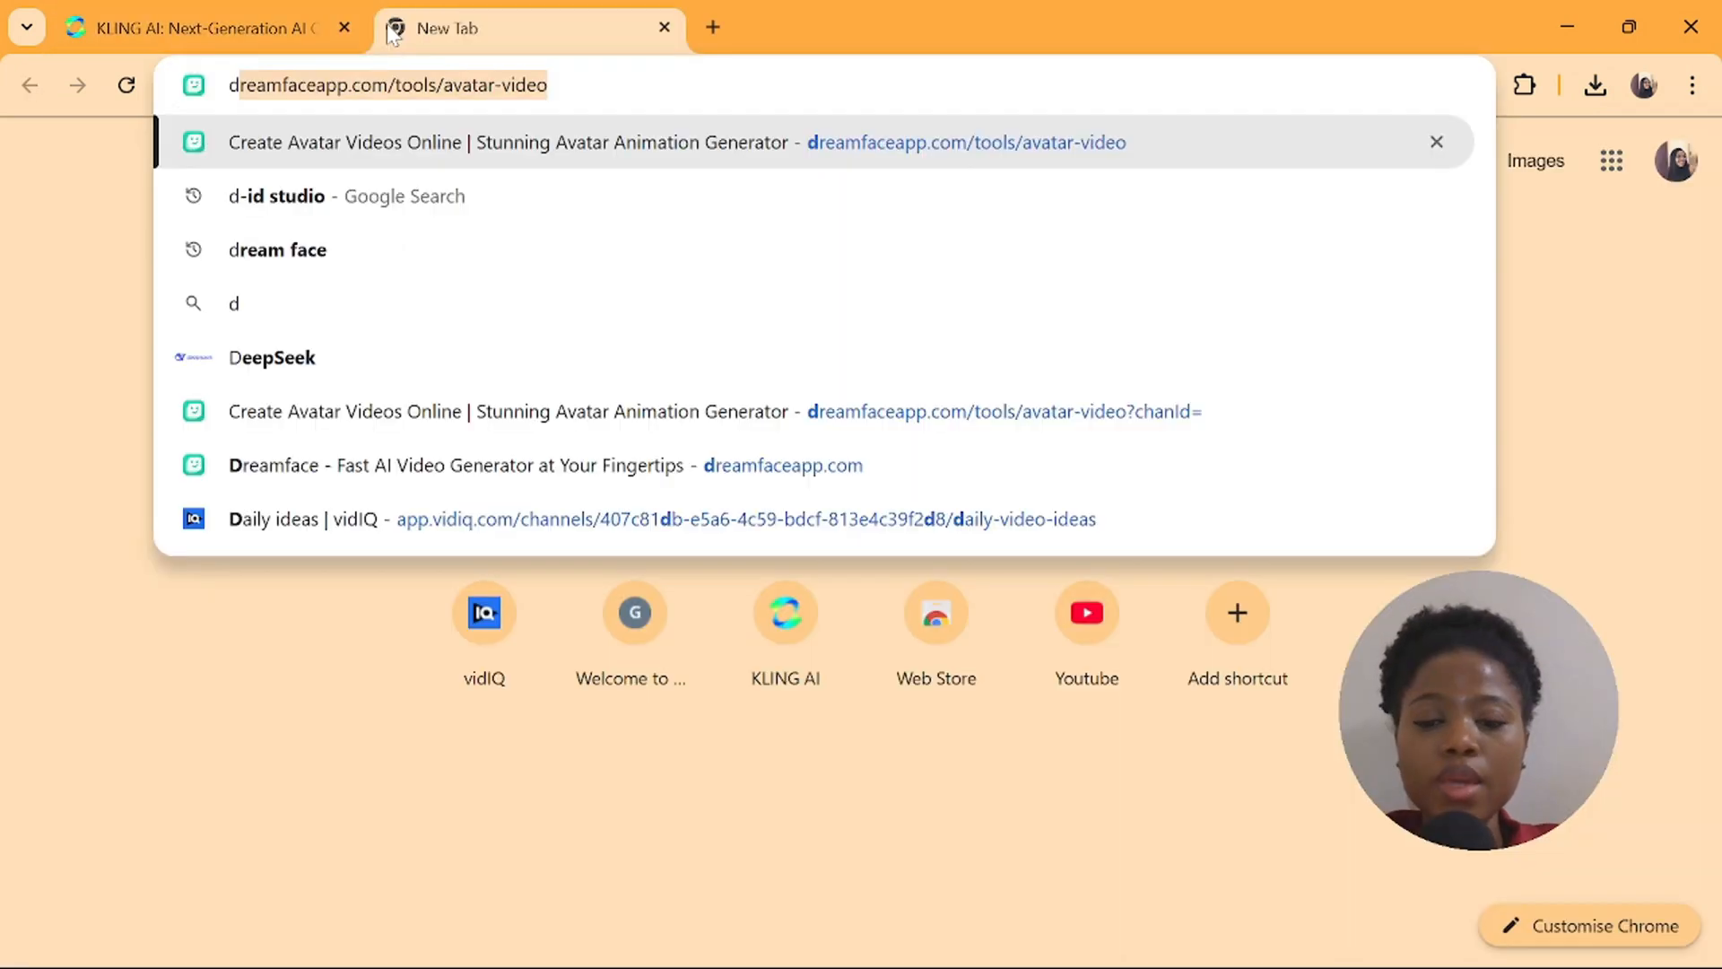
text(ea)
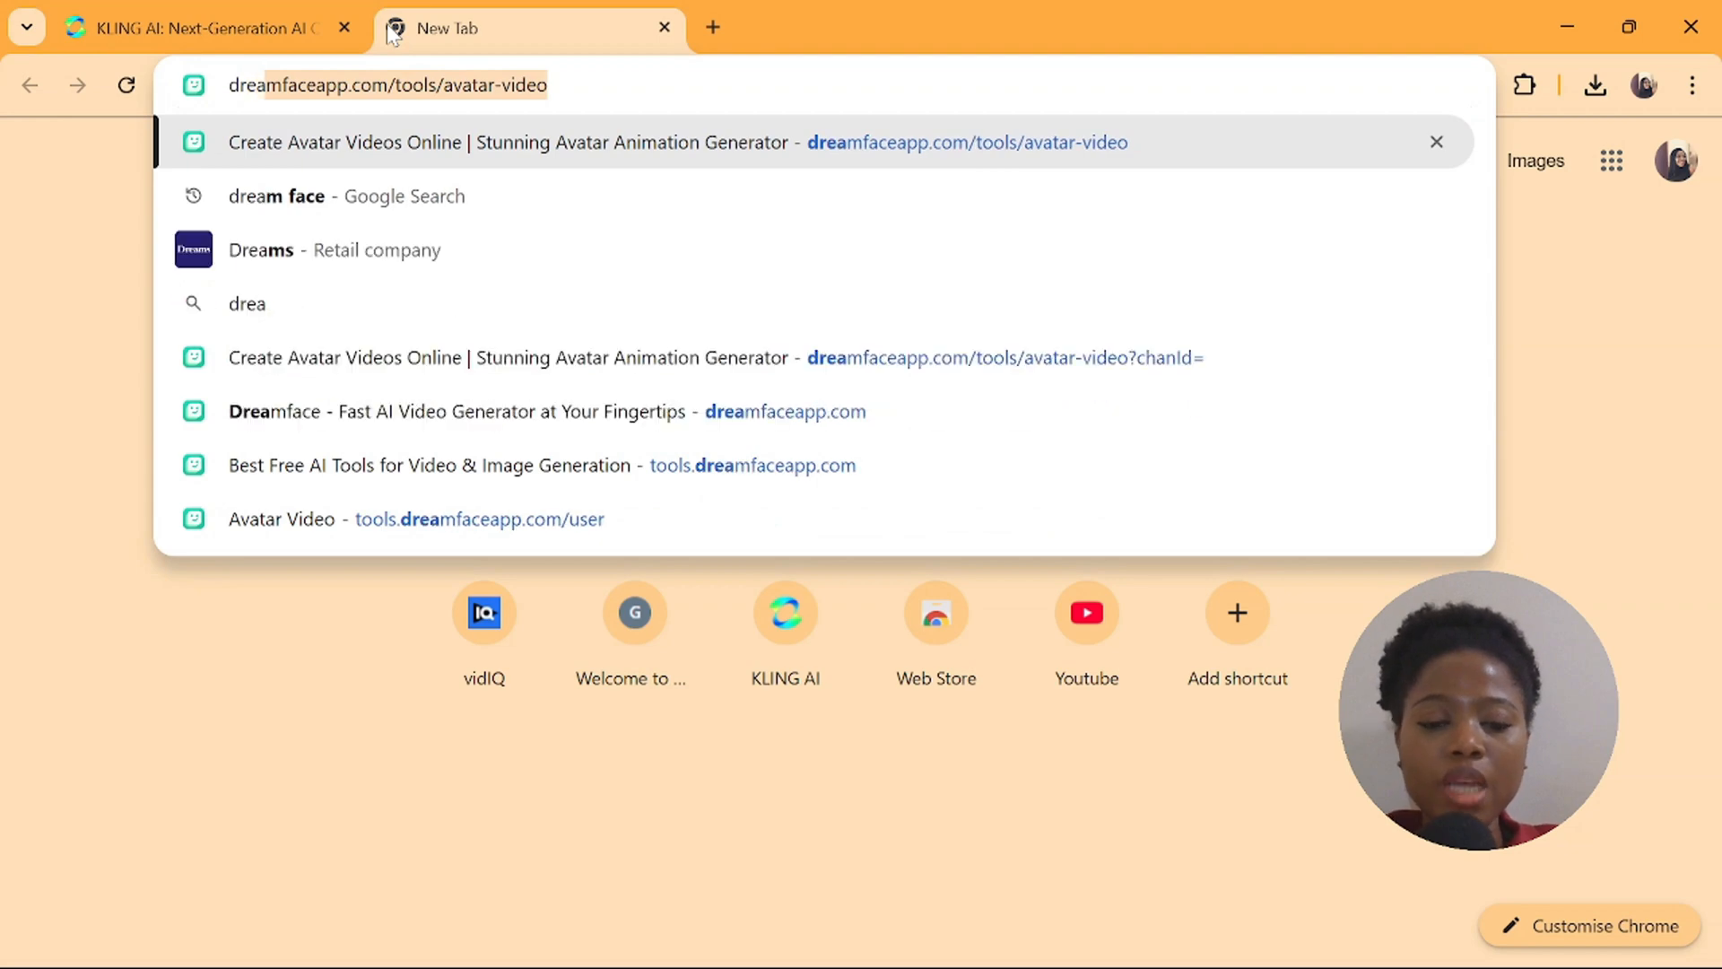
text(m)
key(Return)
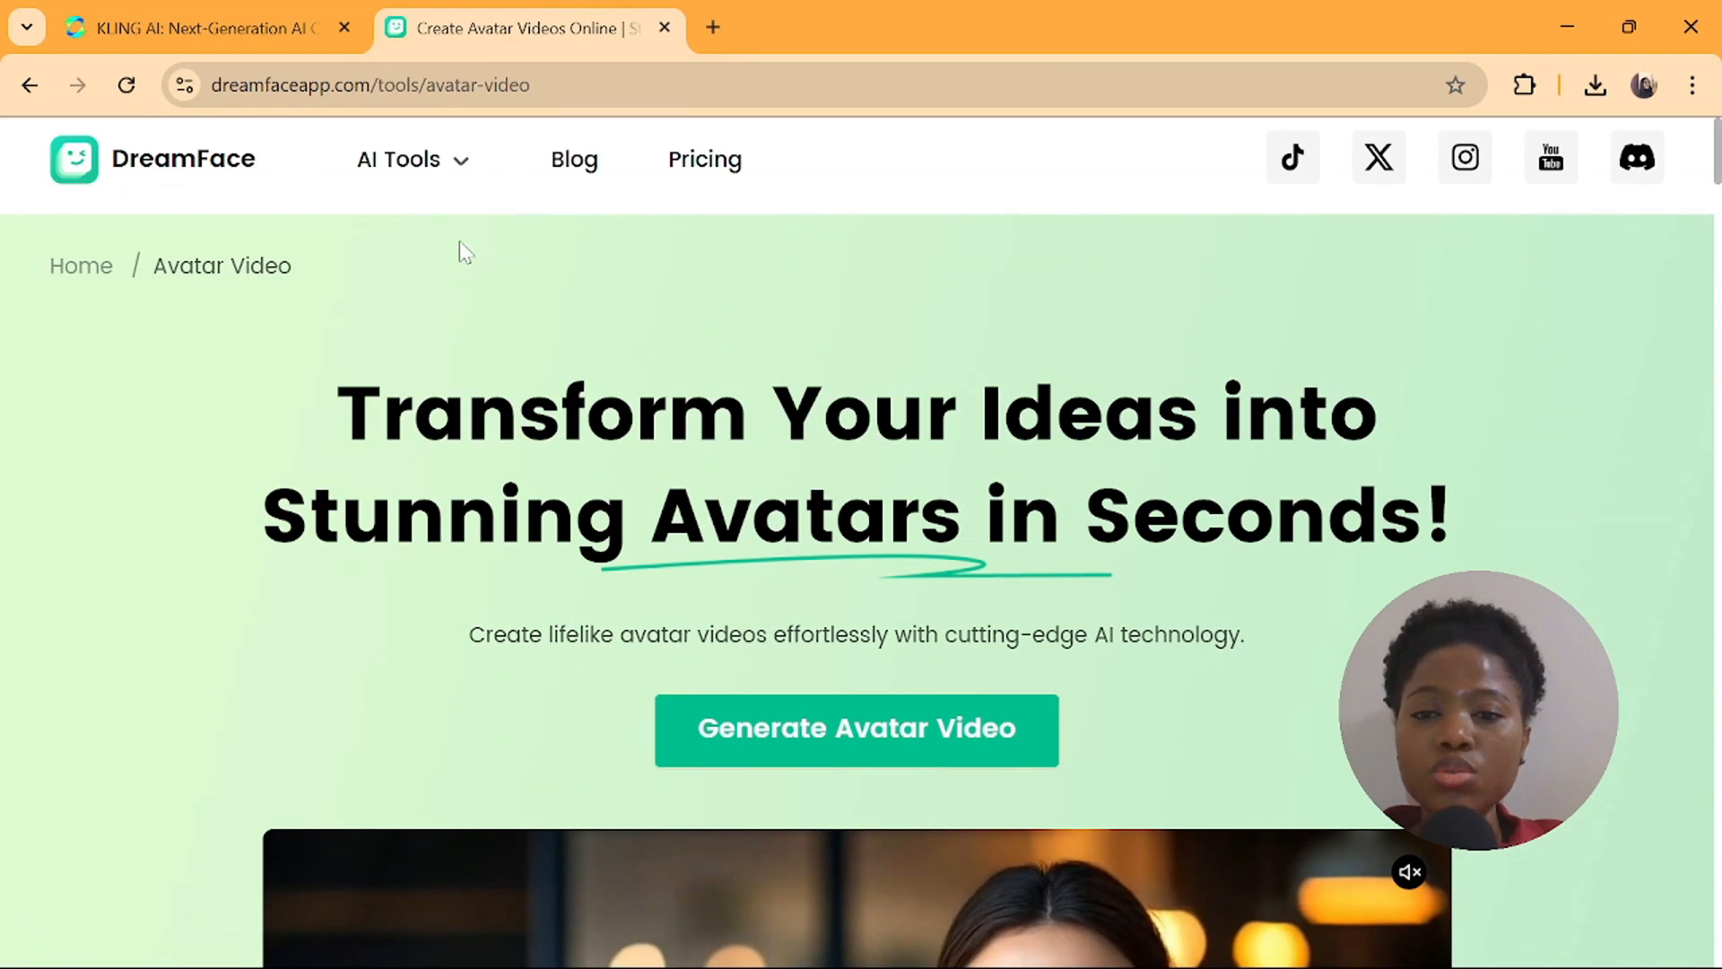
mouse_move(403, 159)
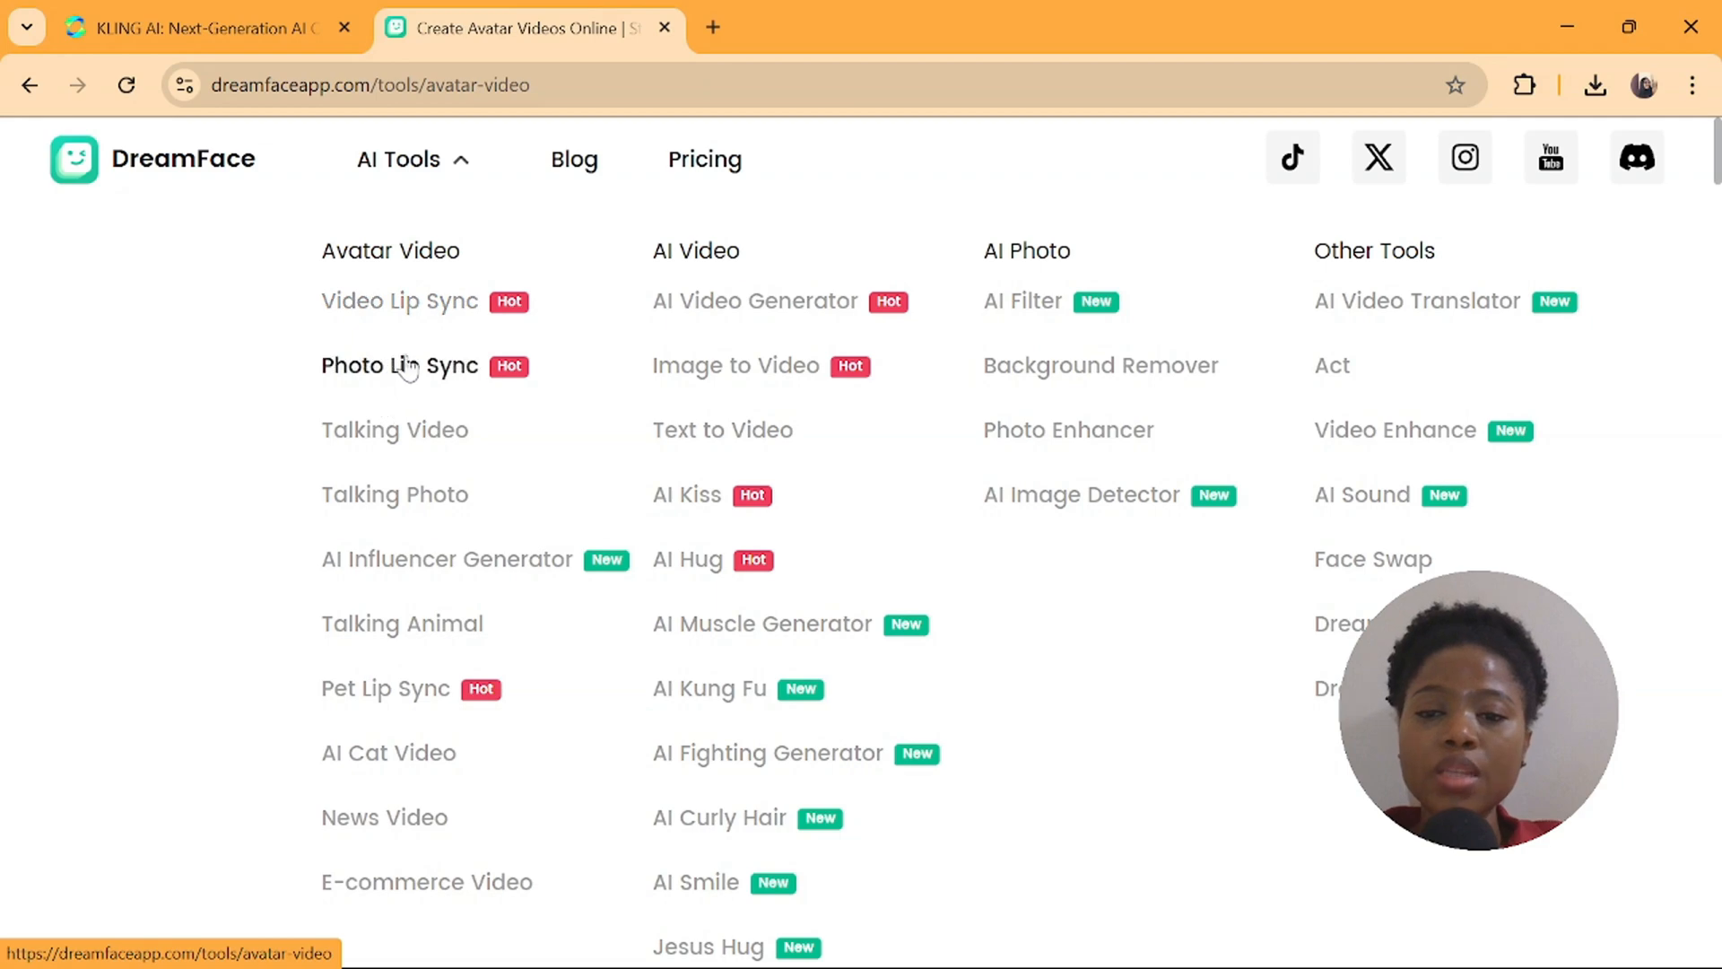
Open DreamFace's Video Lip Sync tool, start generating an avatar video, and upload the broadcaster video from the PC as the avatar
click(410, 305)
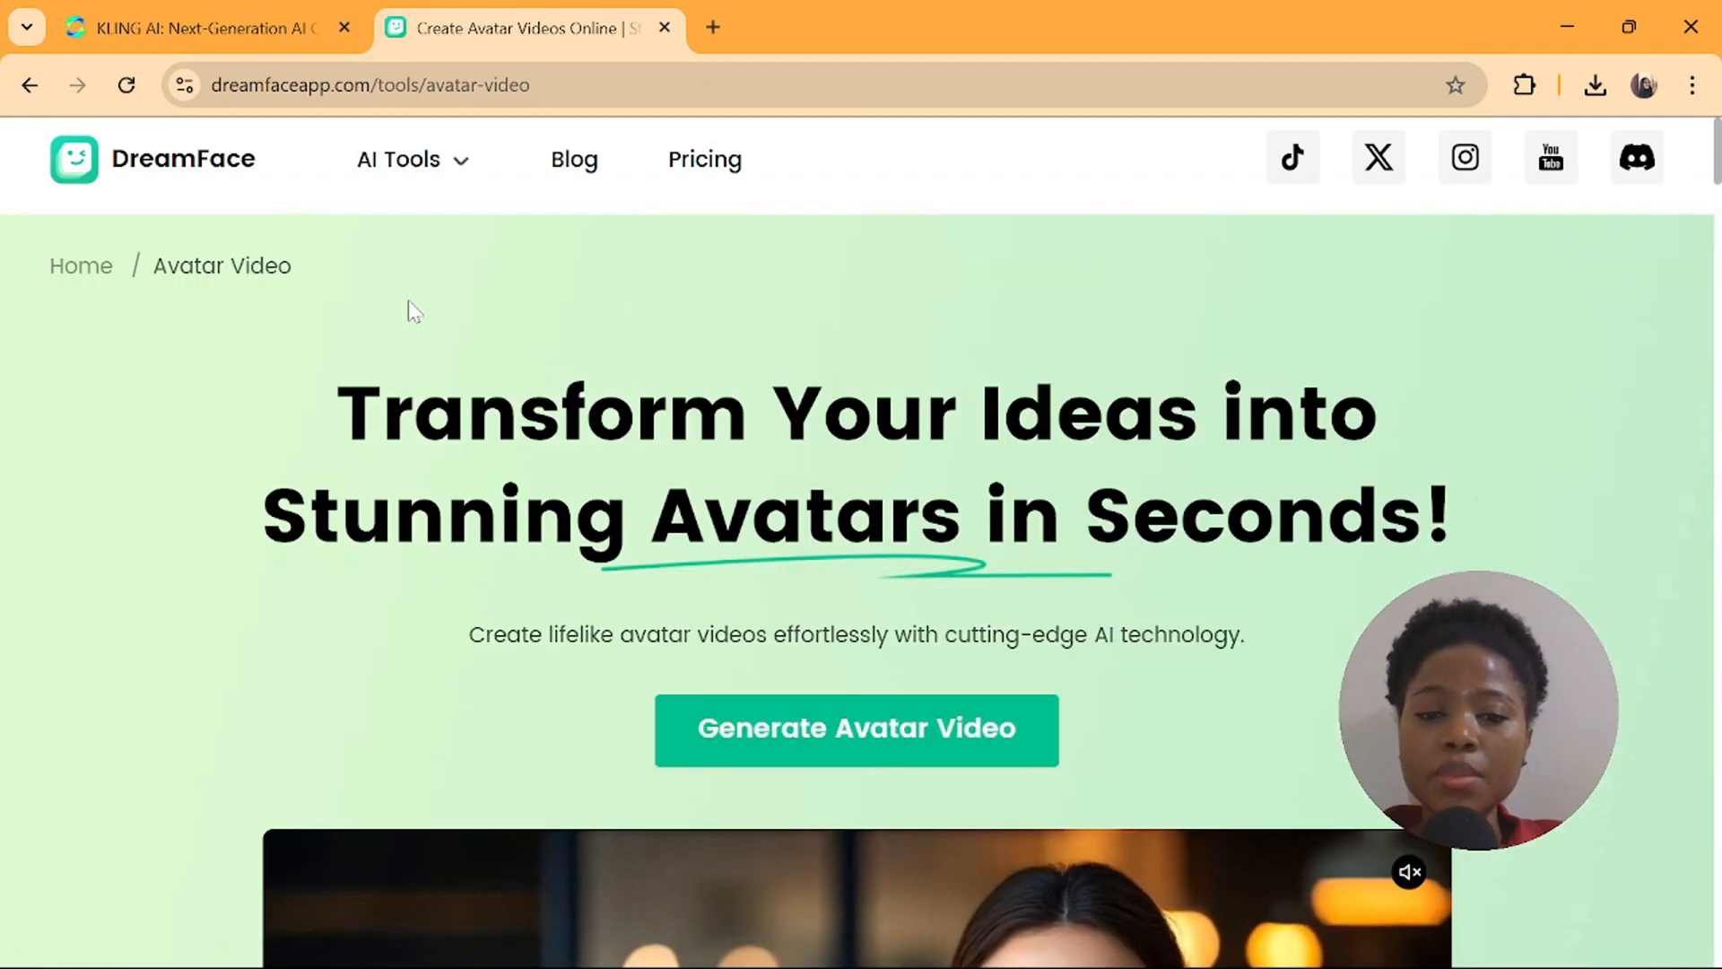
click(797, 734)
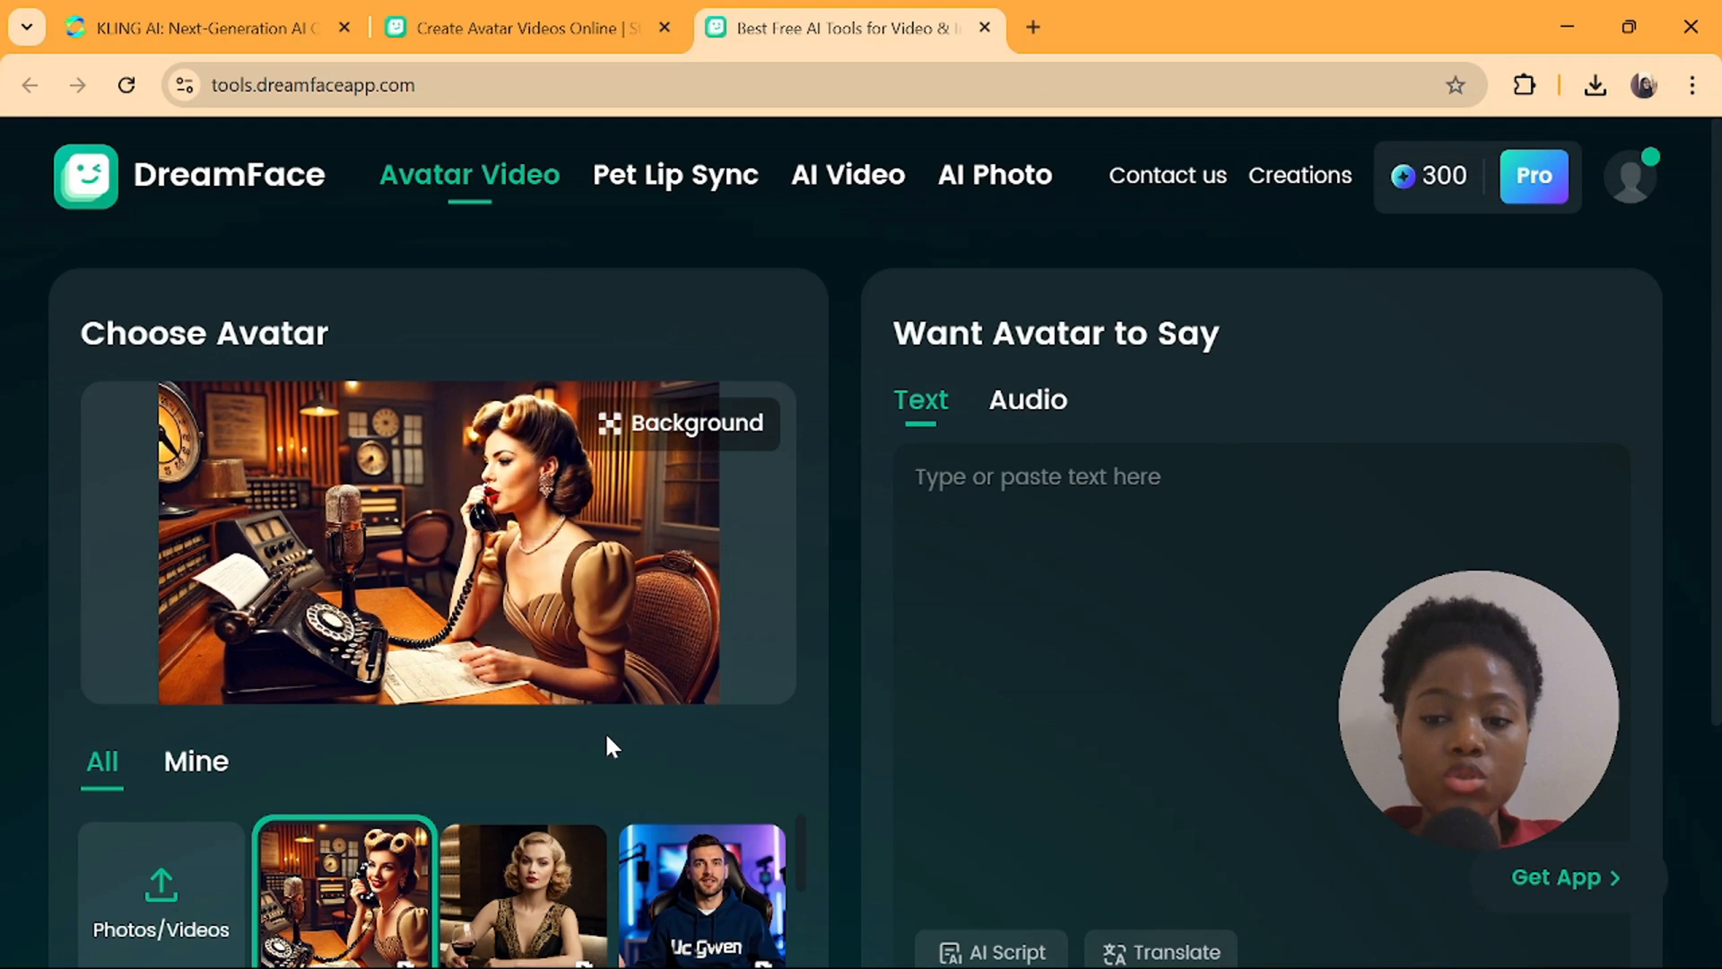
click(151, 915)
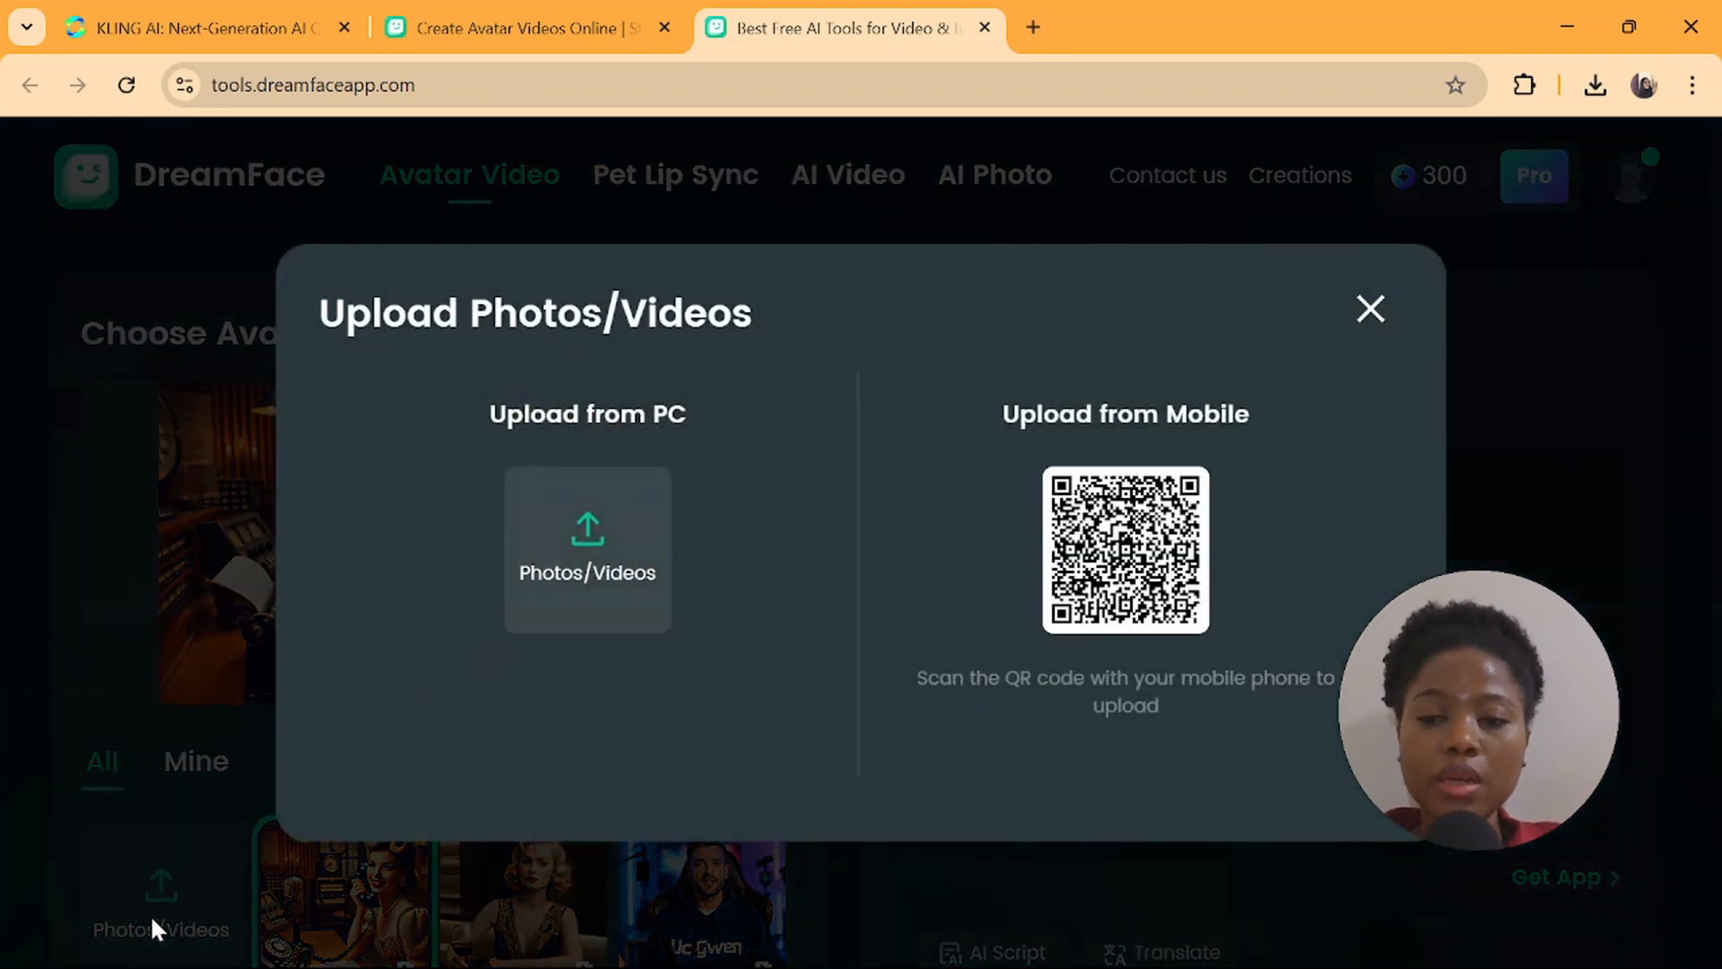
click(589, 533)
key(Escape)
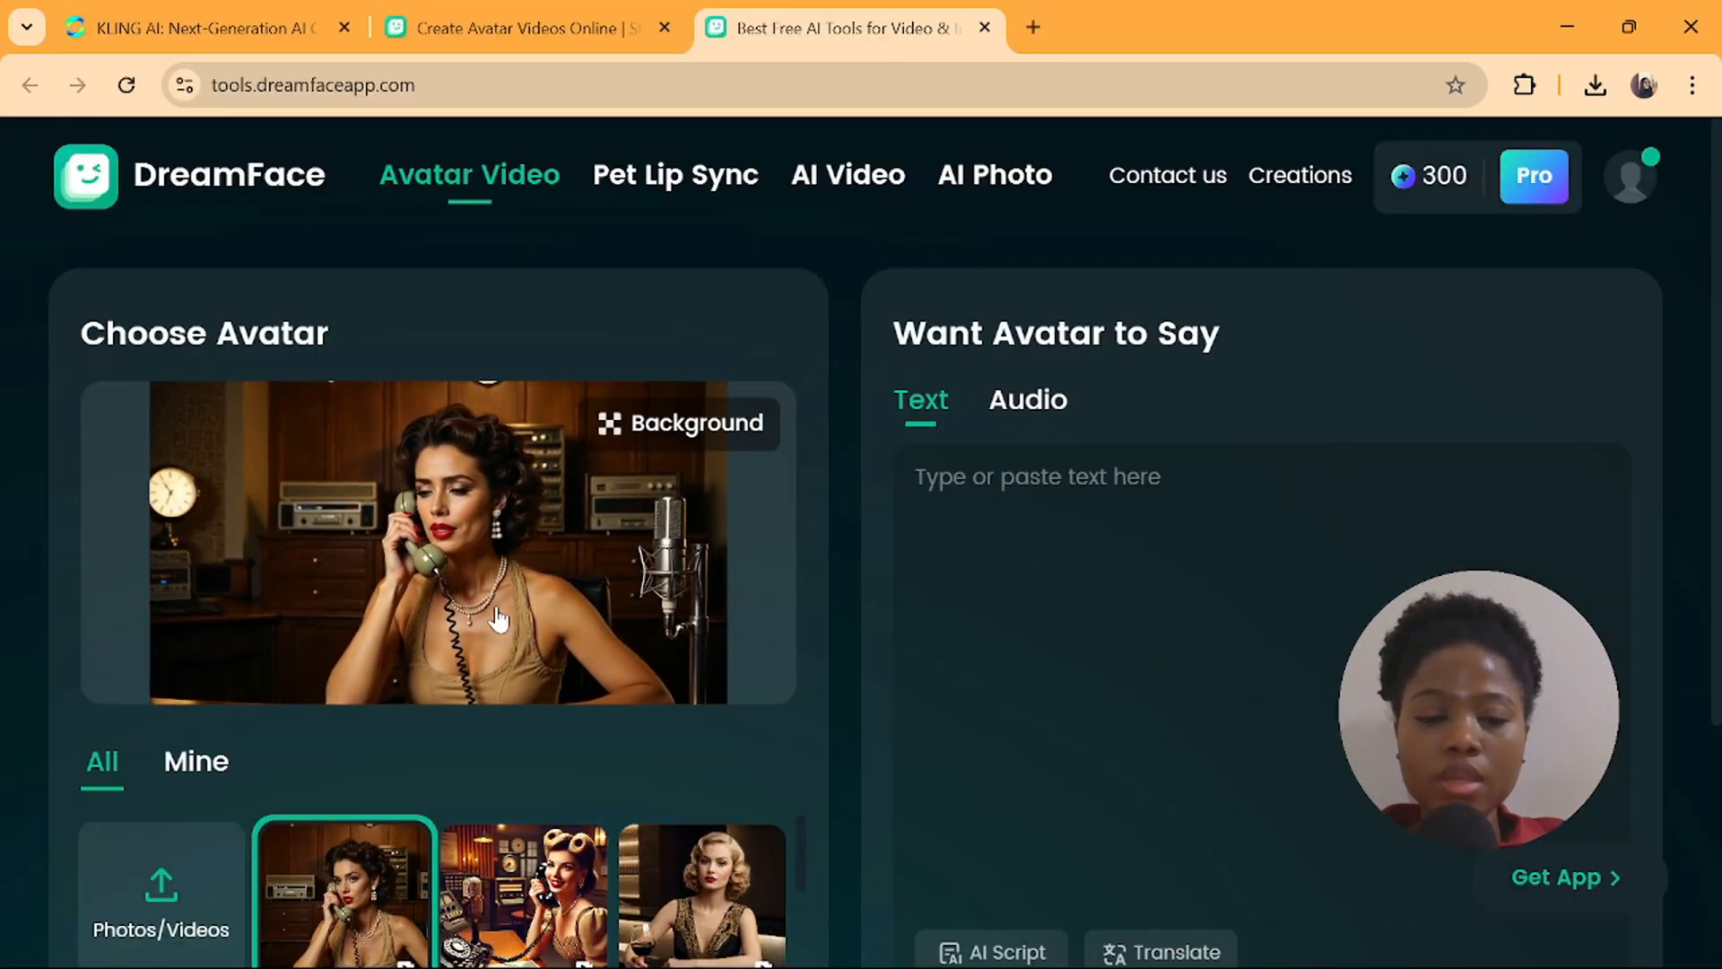
Upload NICKY AUIDO.mp3 as the speech audio for the broadcaster avatar and generate the lip-synced video
click(1030, 401)
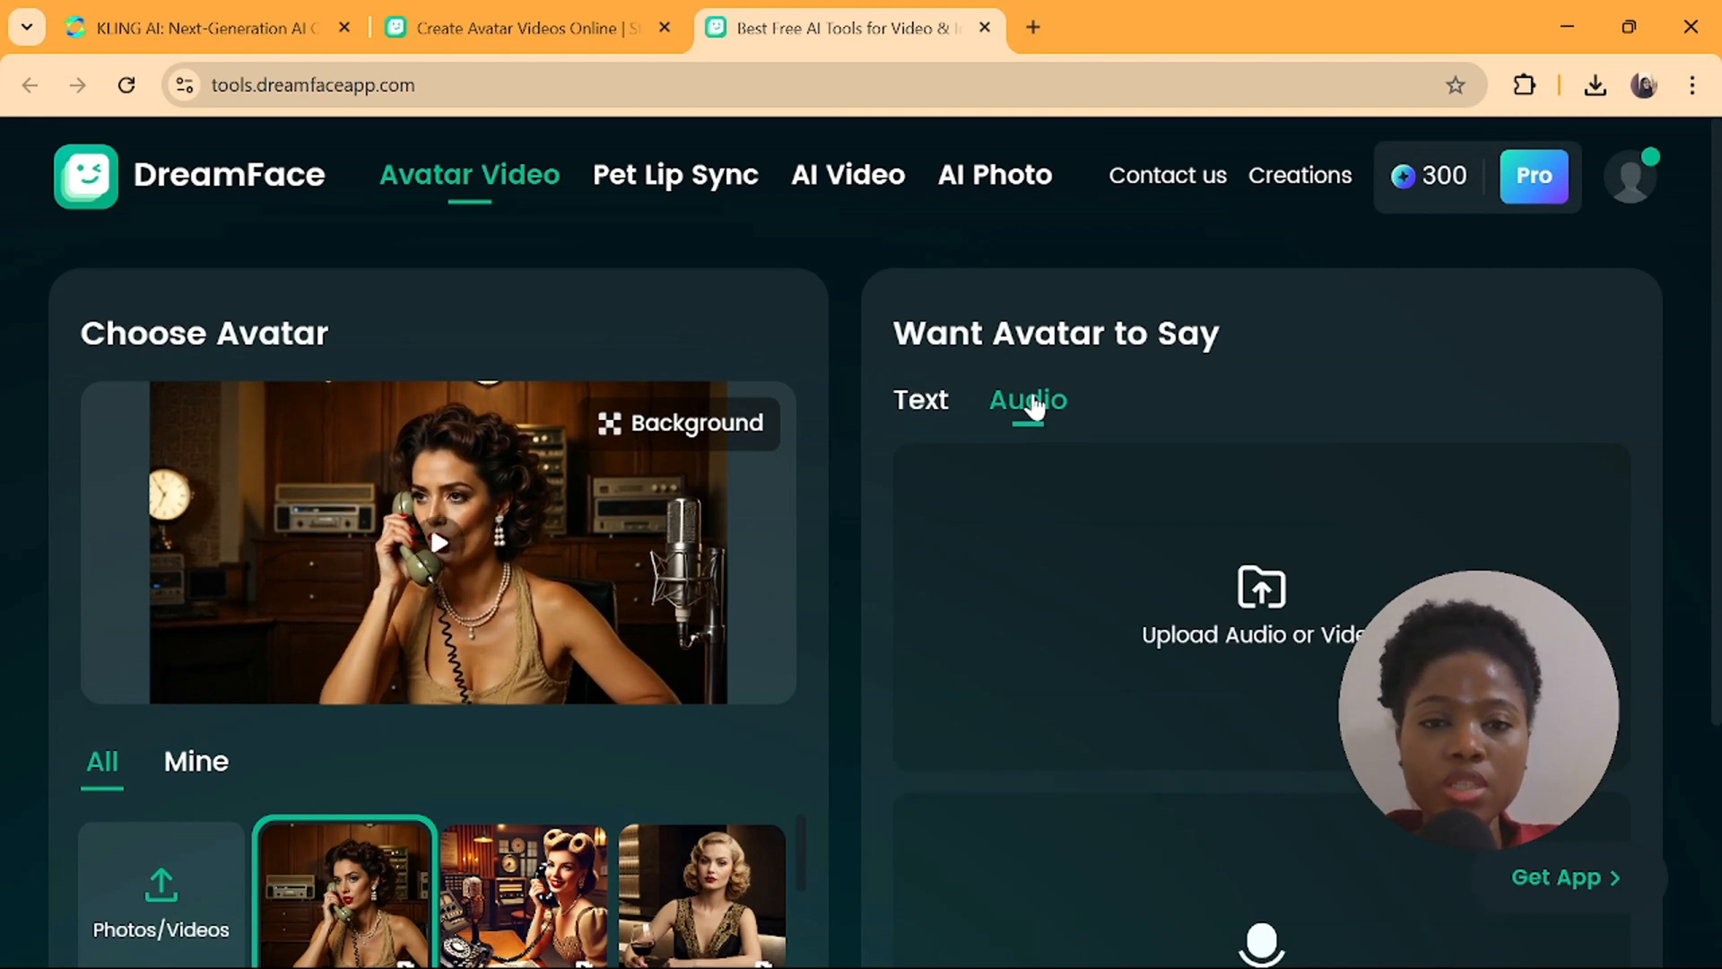
scroll(1183, 619, down, 1)
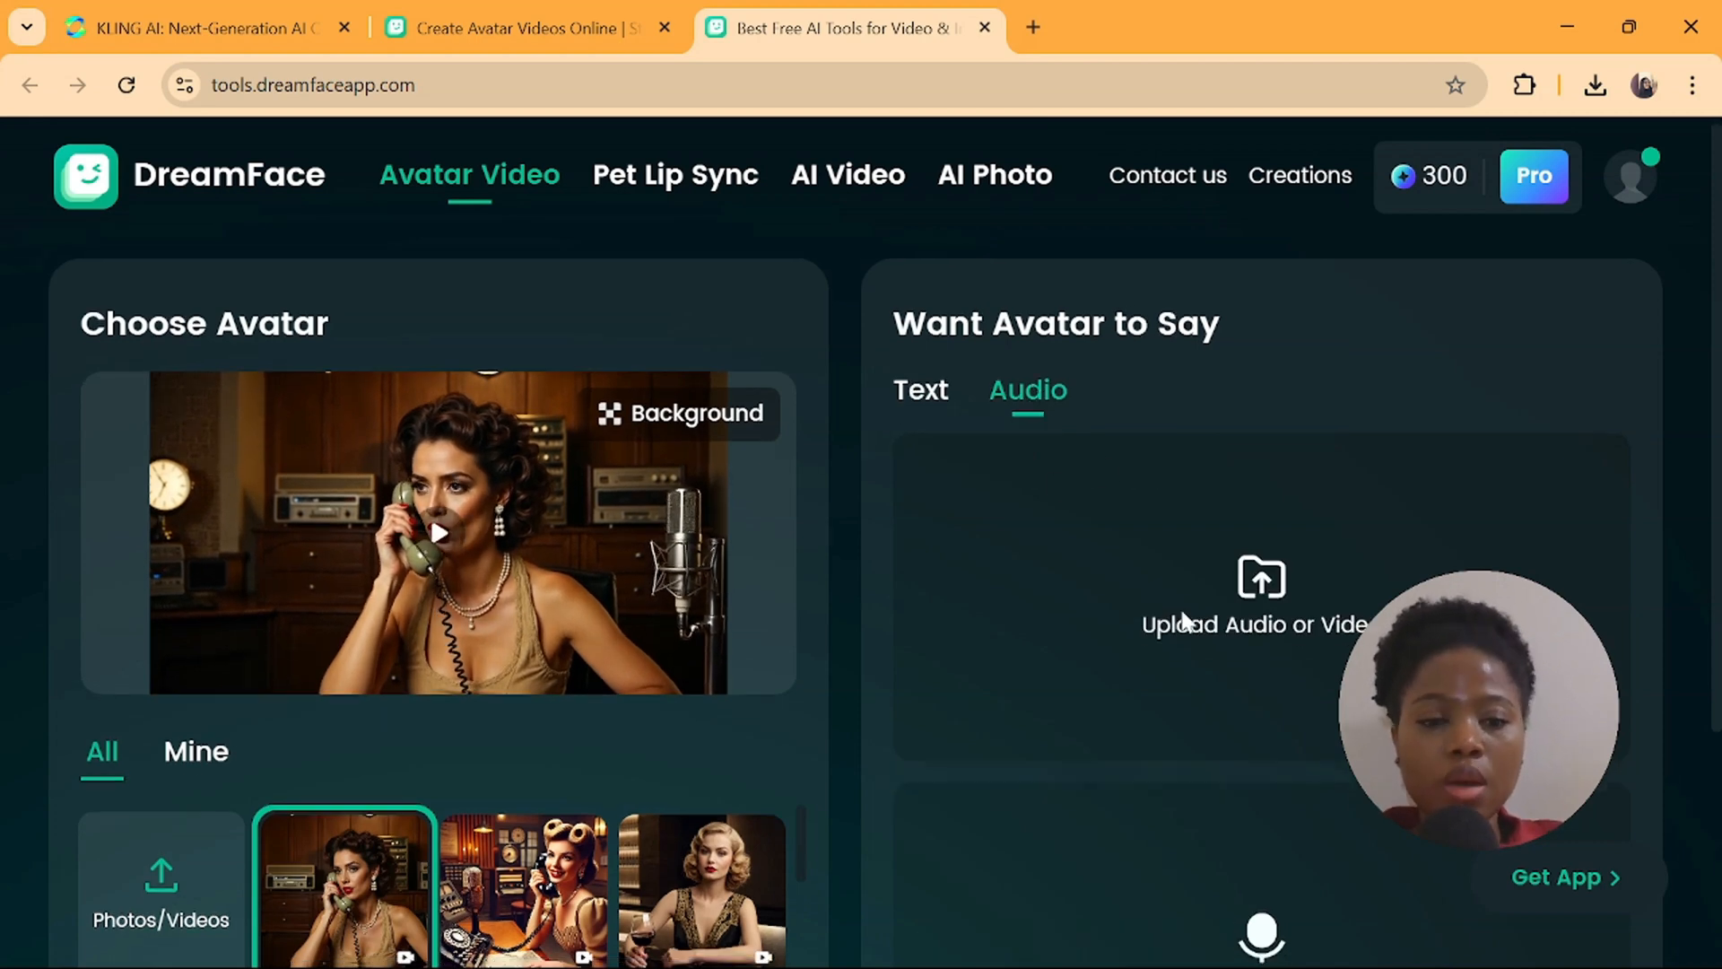
click(1184, 619)
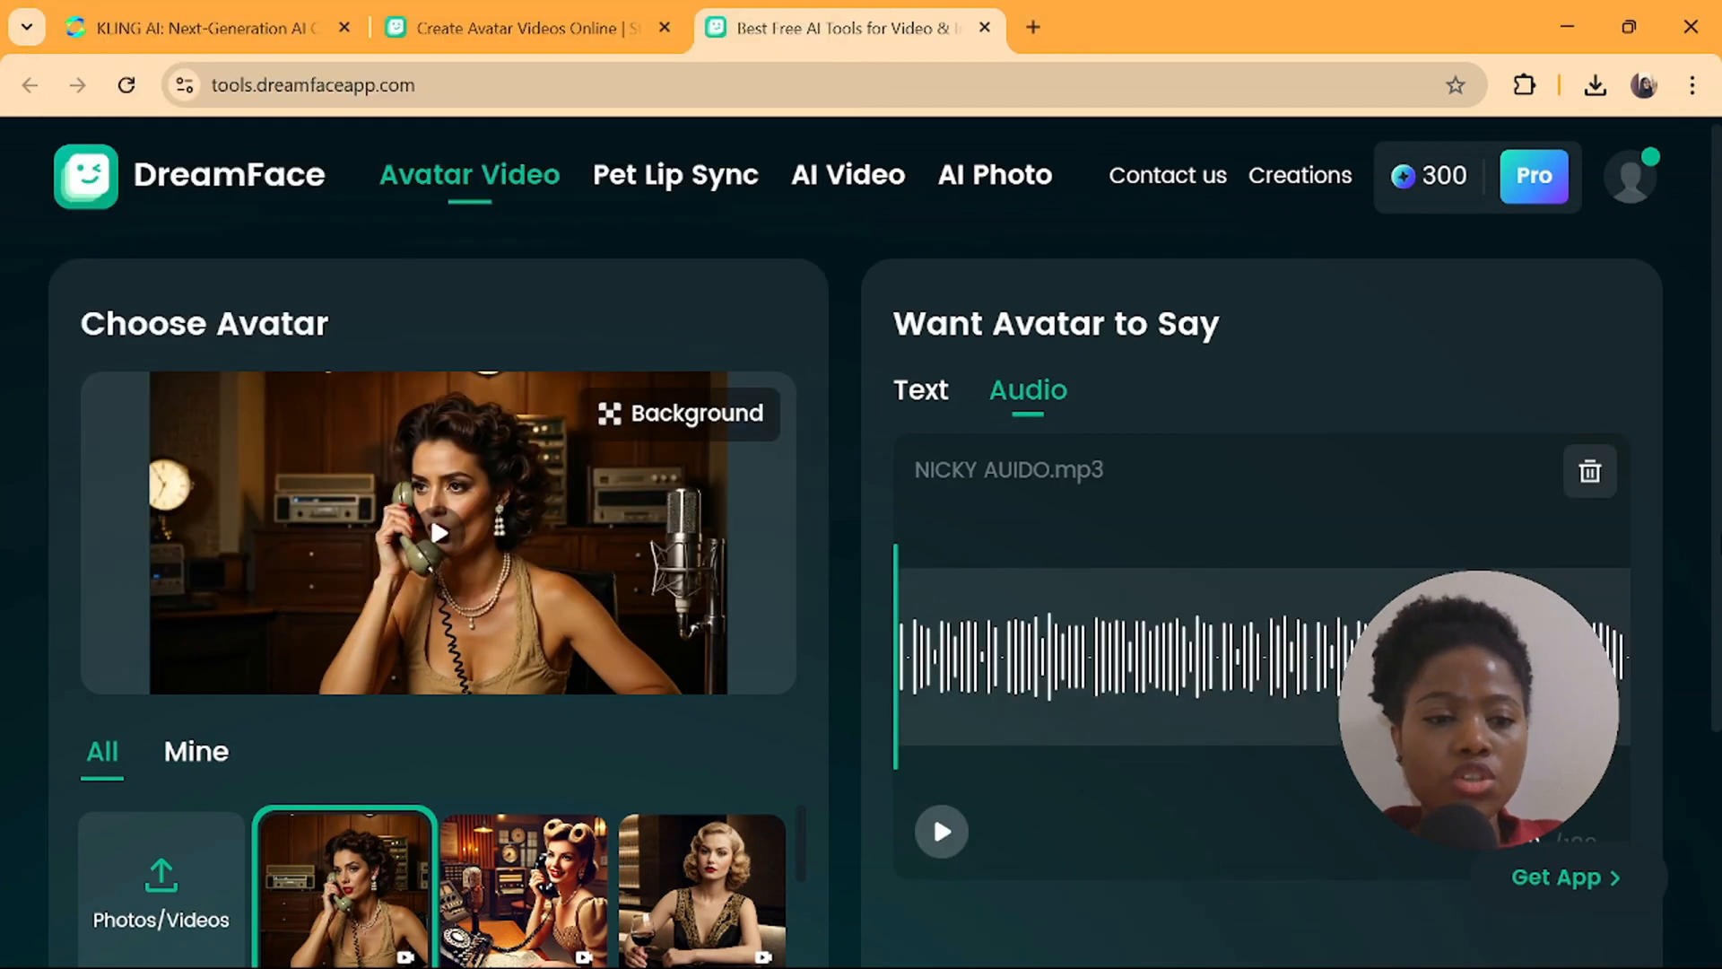
drag(1715, 593, 1702, 870)
click(1280, 857)
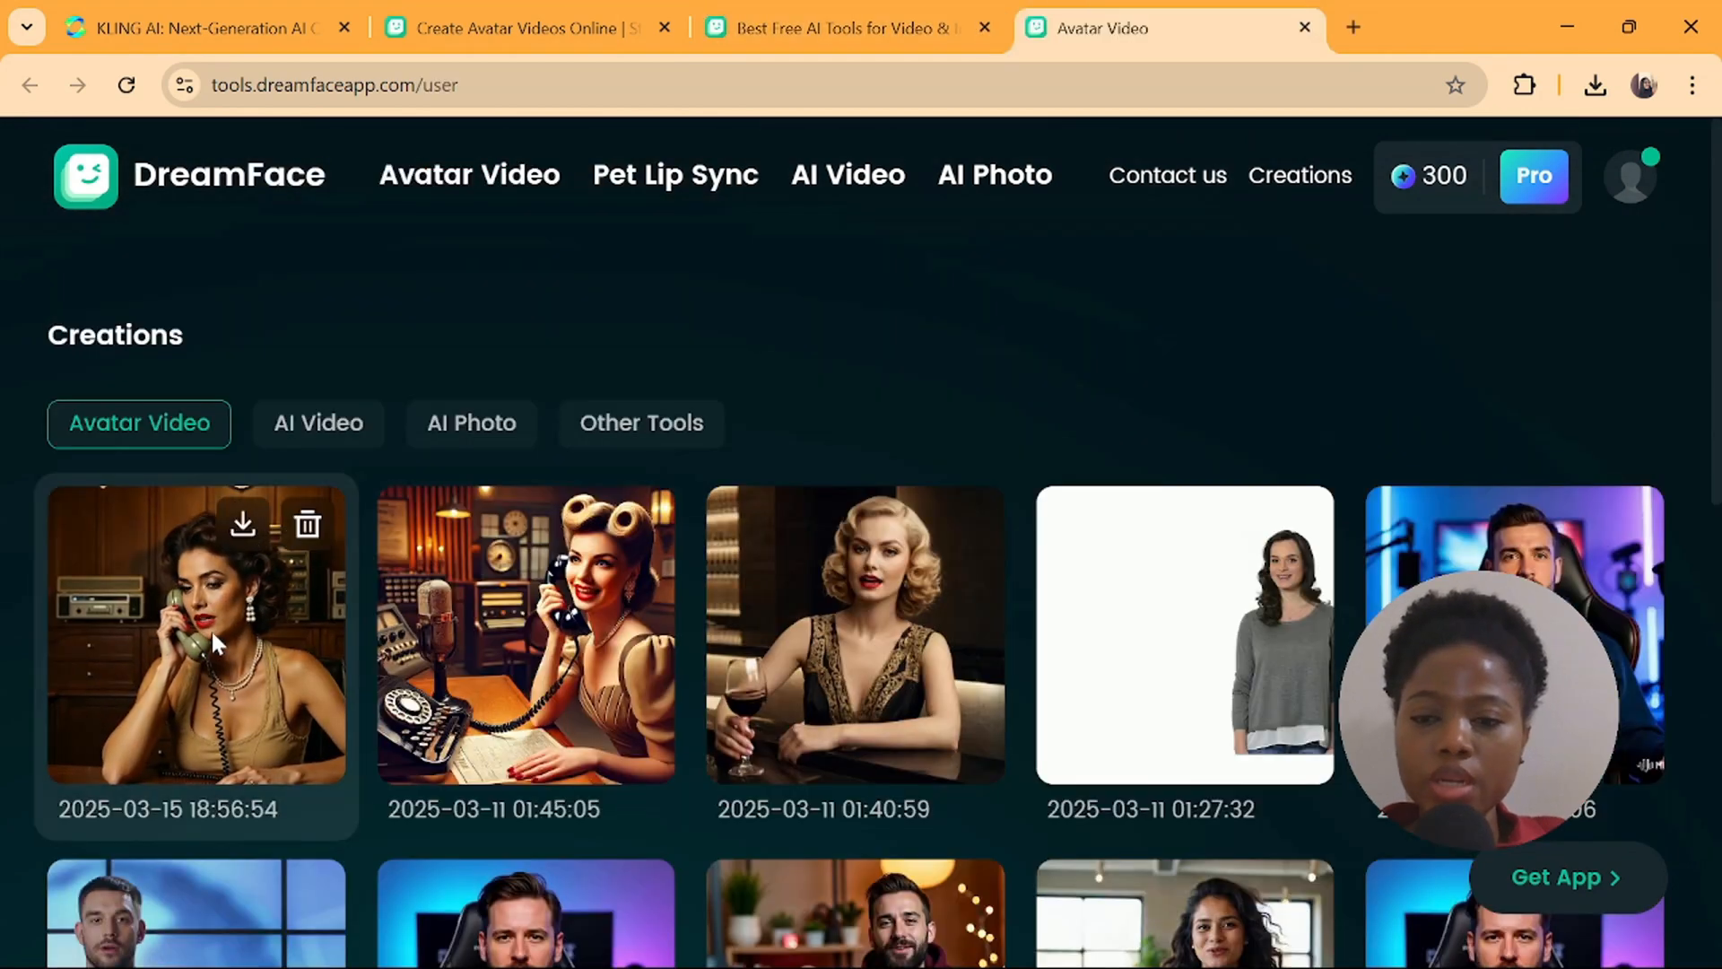
Open the newest broadcaster creation in DreamFace and play its lip-synced video
click(219, 642)
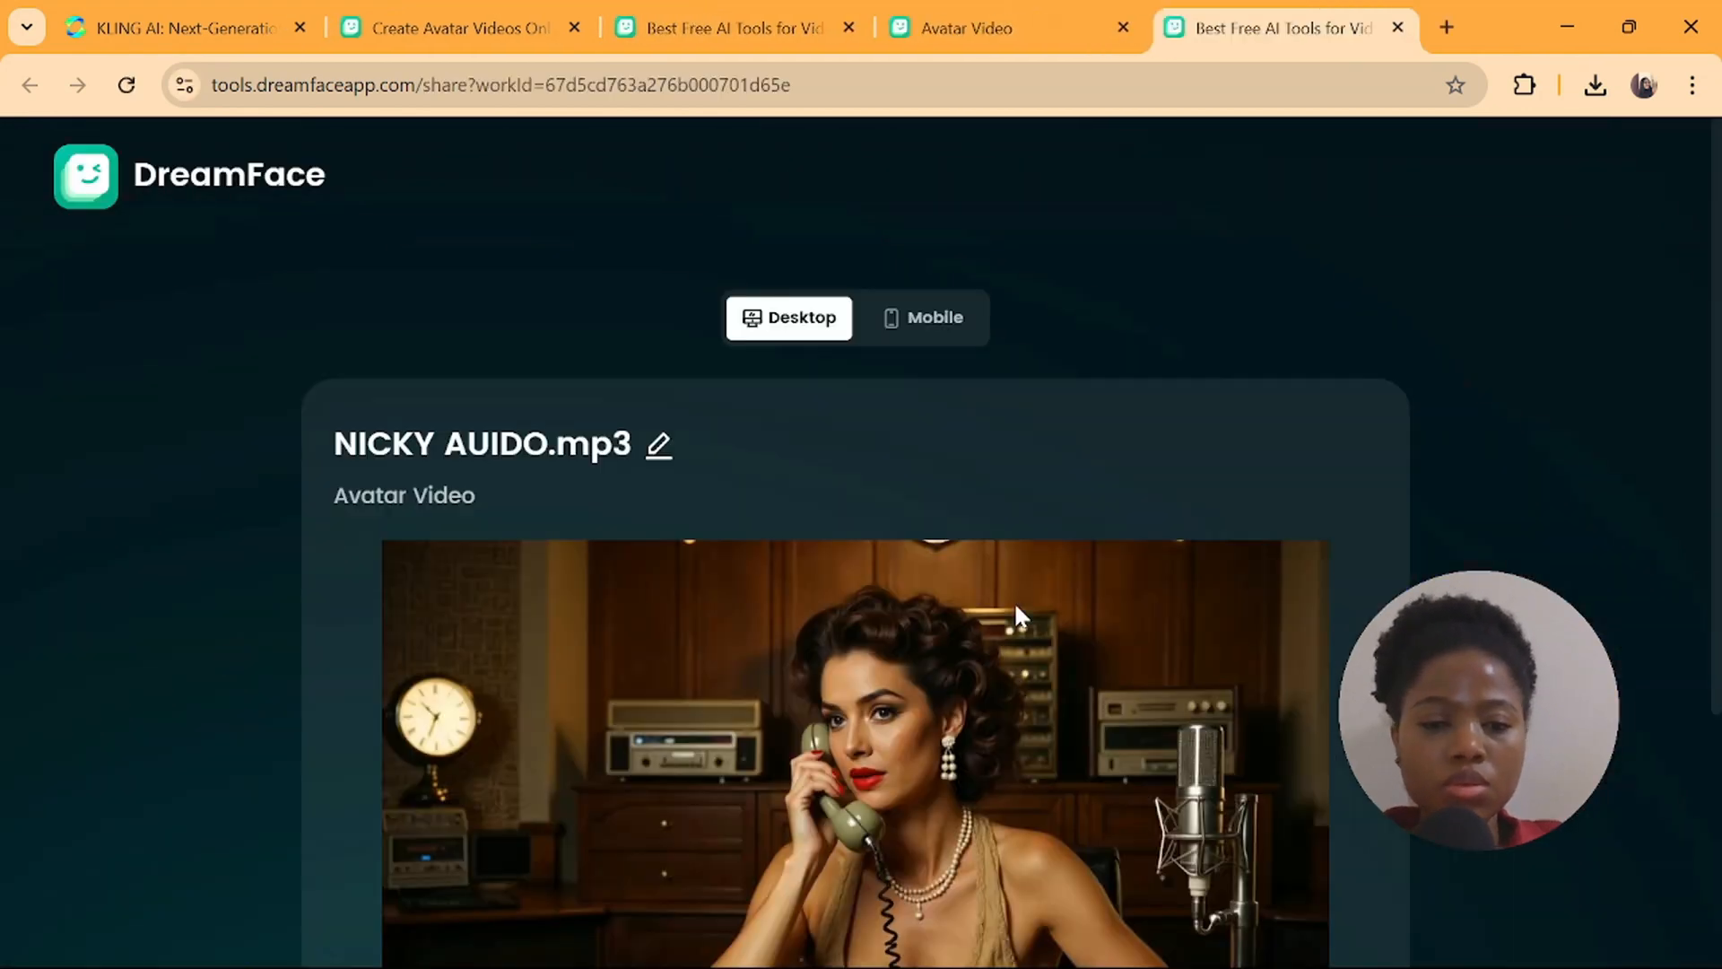
scroll(1643, 604, down, 3)
click(400, 767)
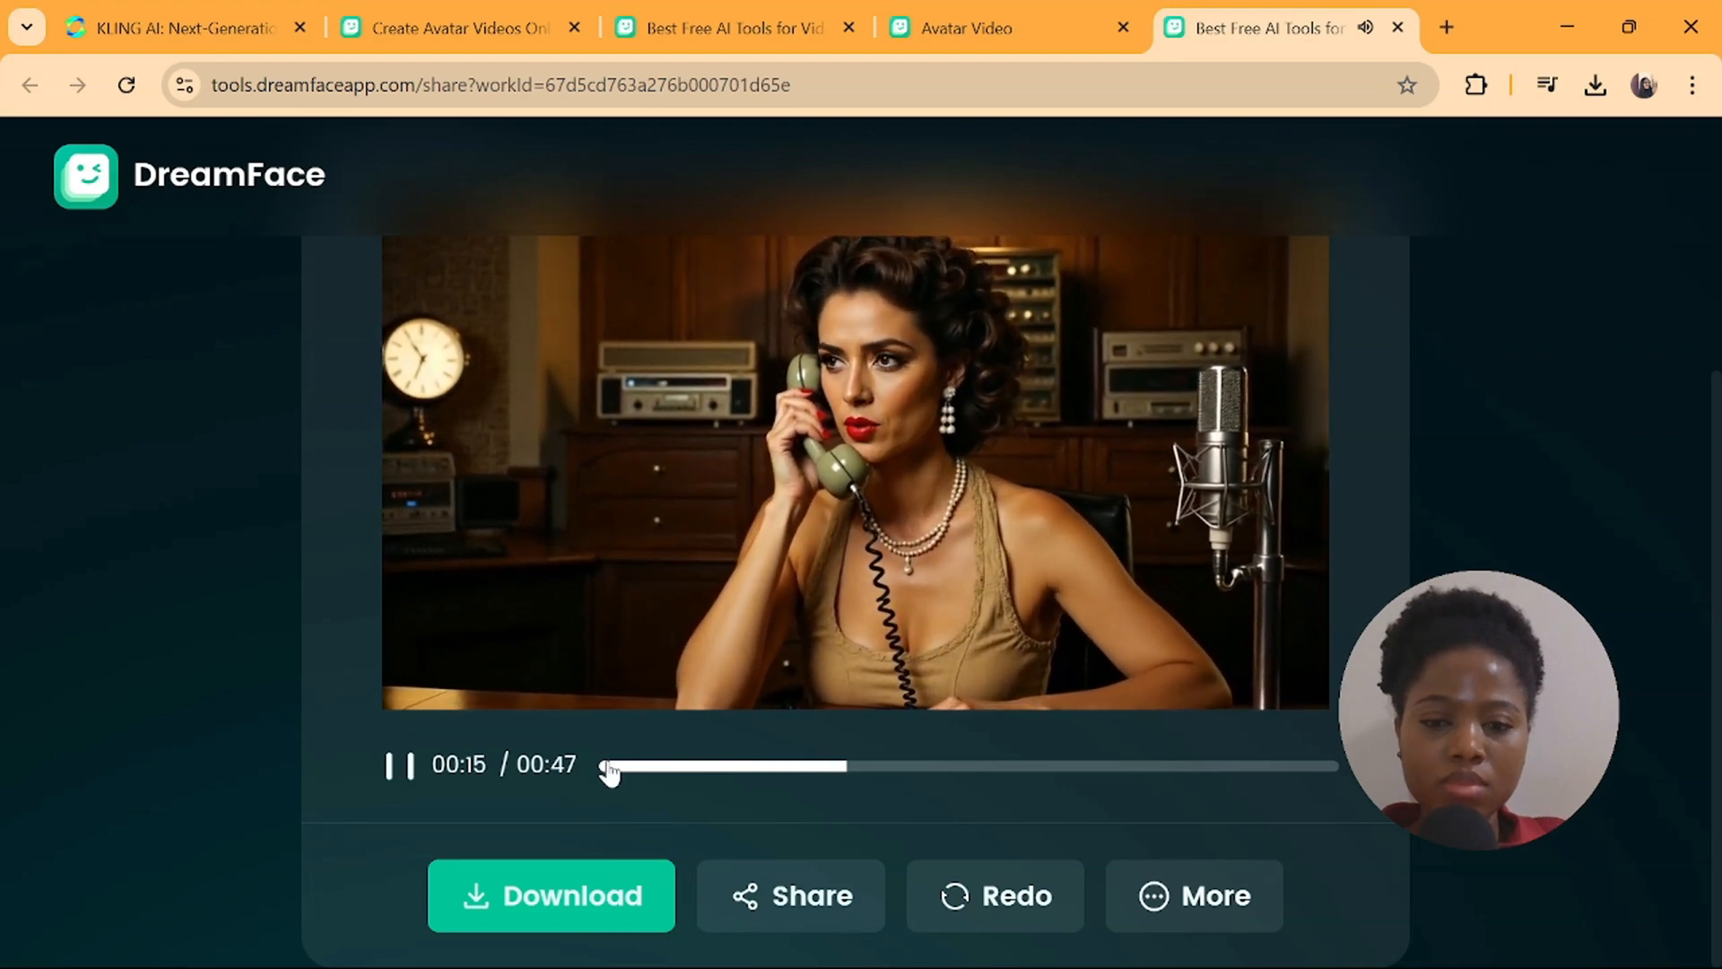
click(400, 767)
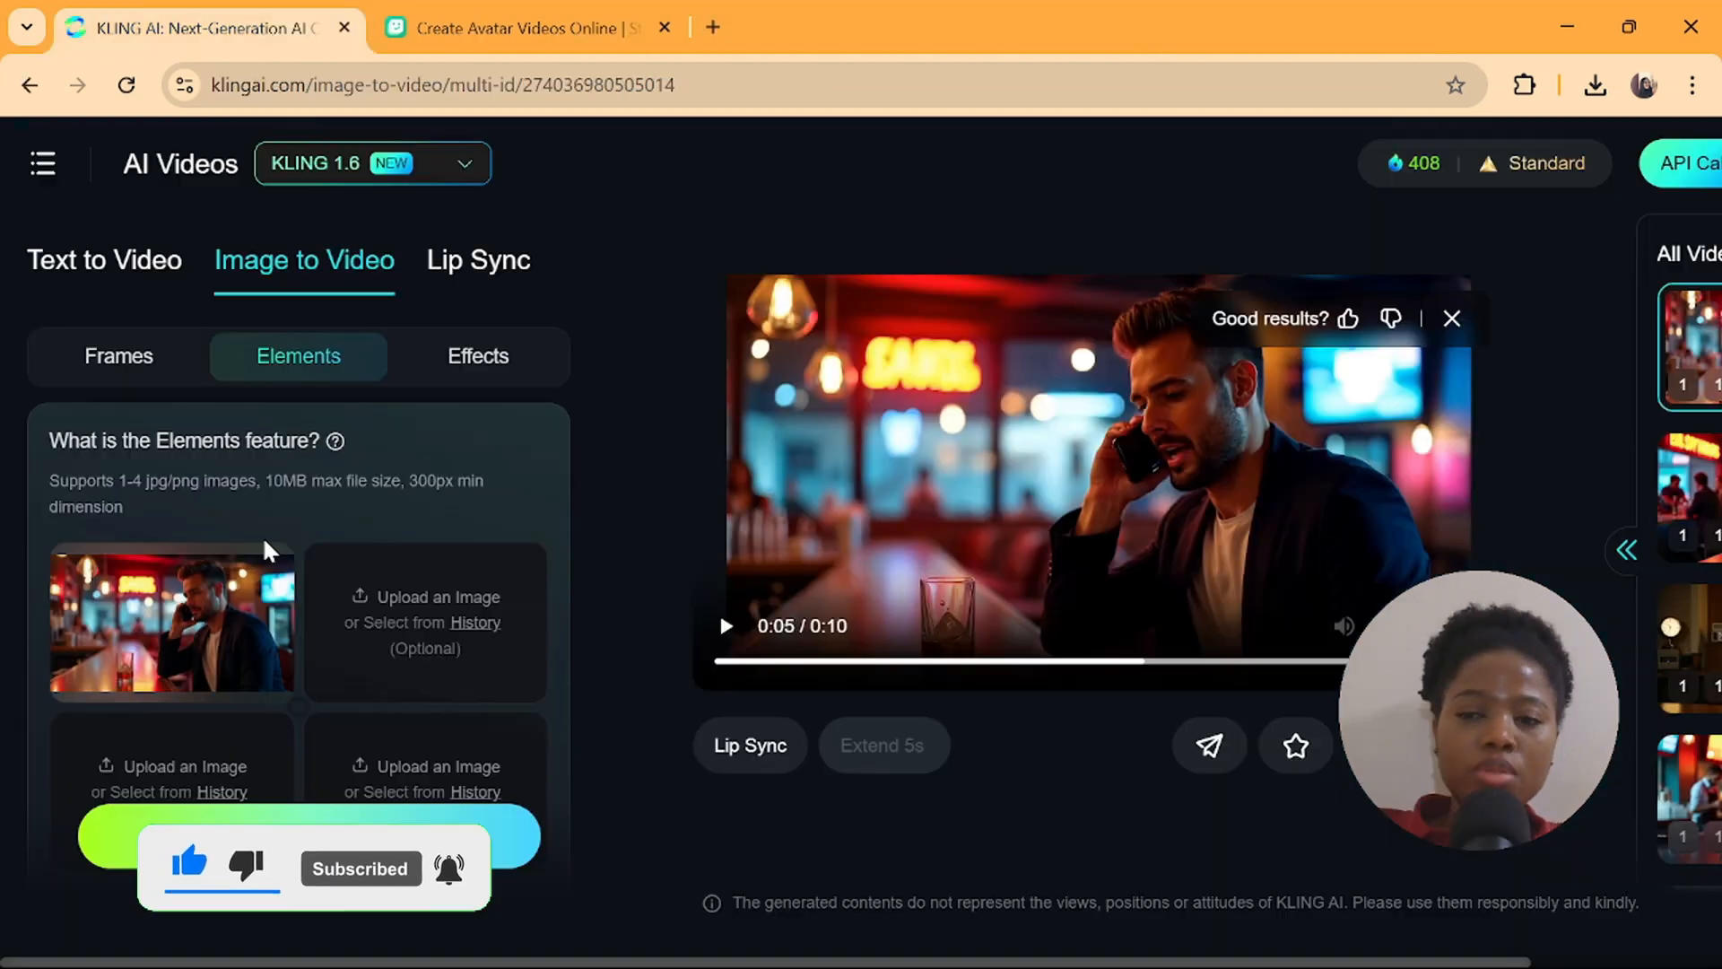
Switch to Kling AI, return to the dashboard, and open AI Outfit in the AI Virtual Try-On section of AI Images
mouse_move(124, 218)
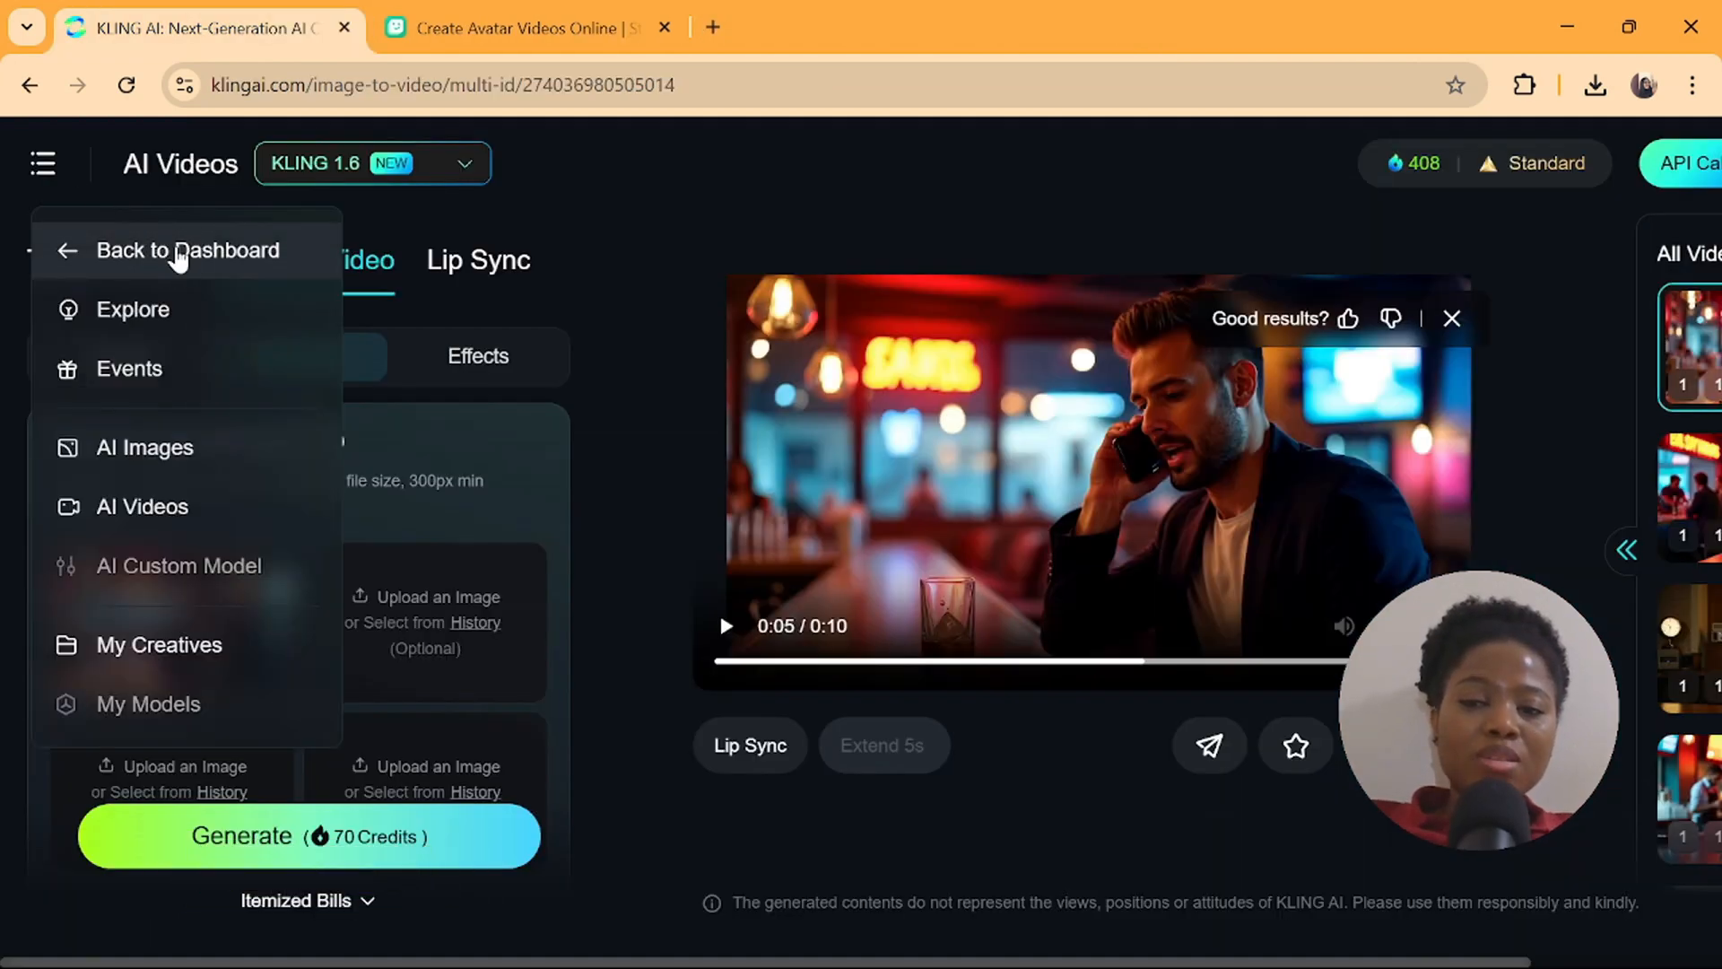
click(179, 258)
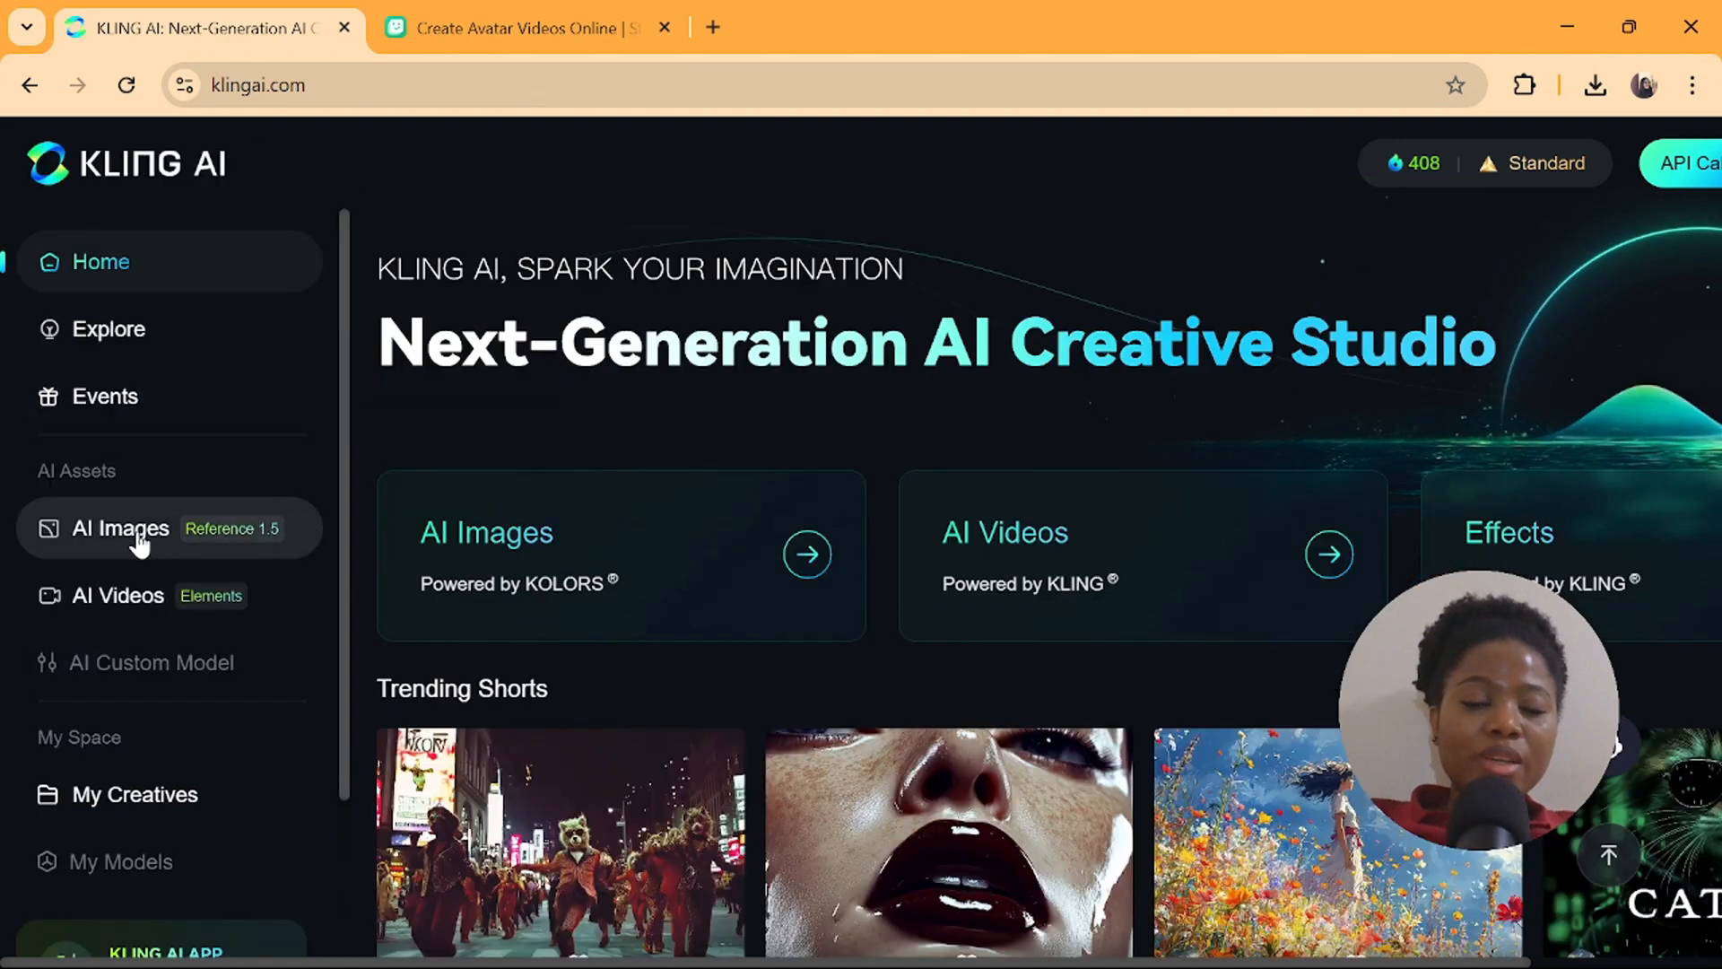
click(139, 536)
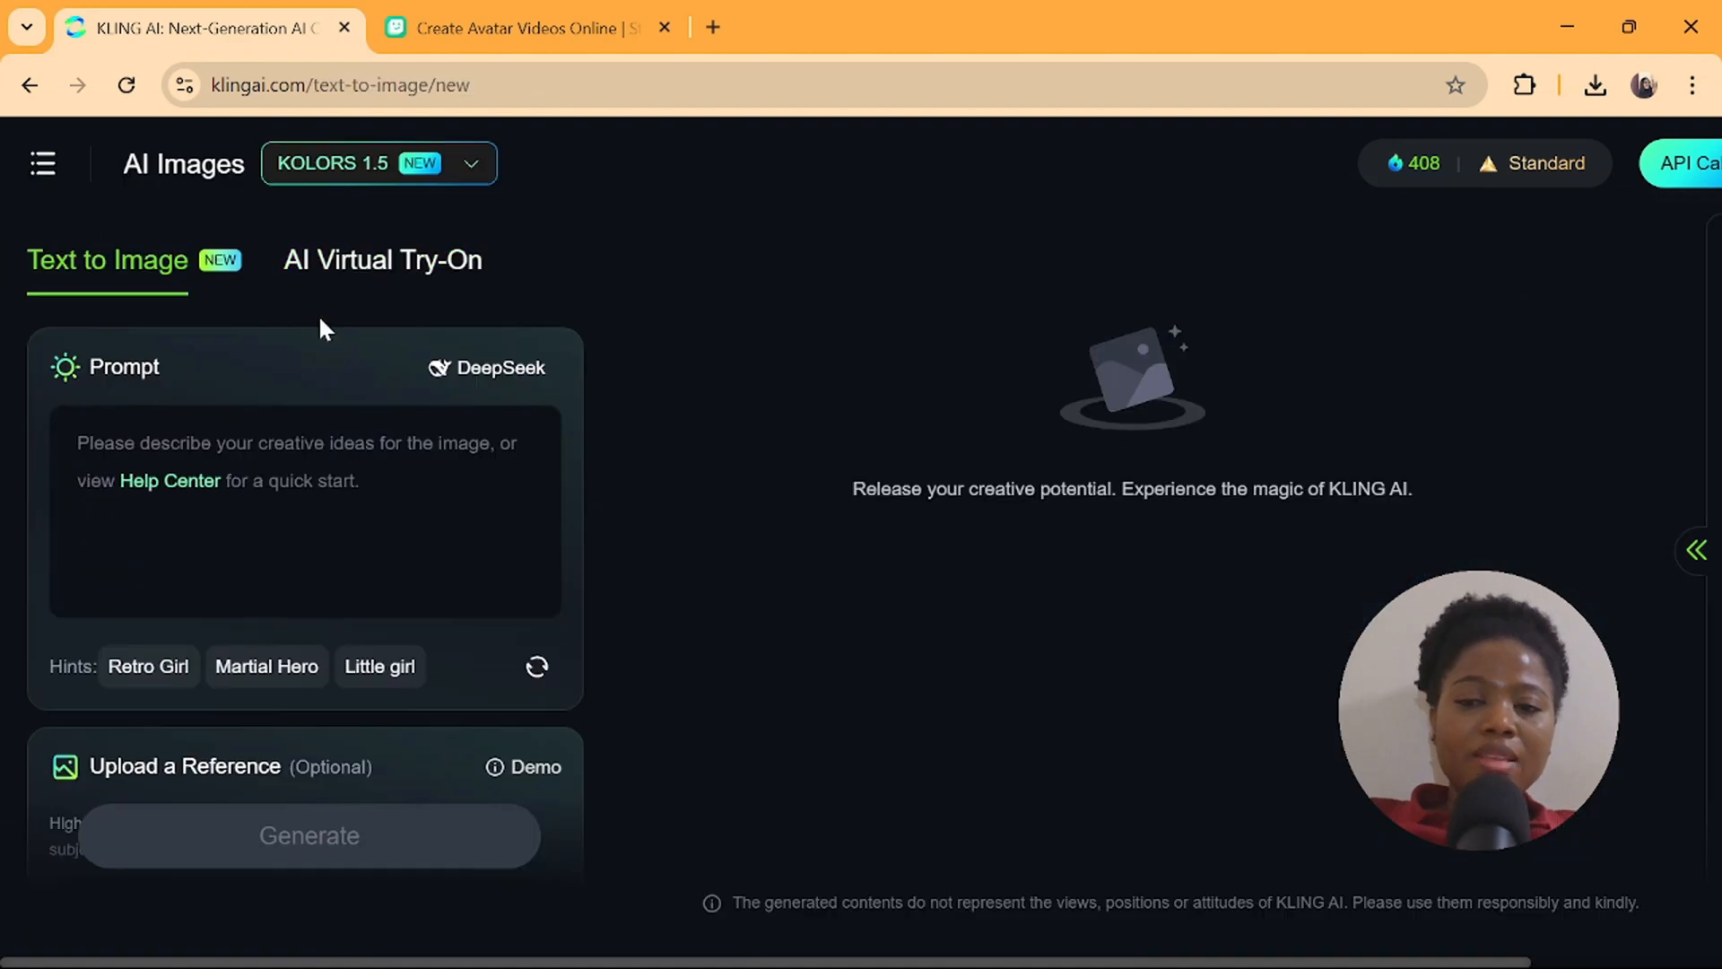
click(362, 269)
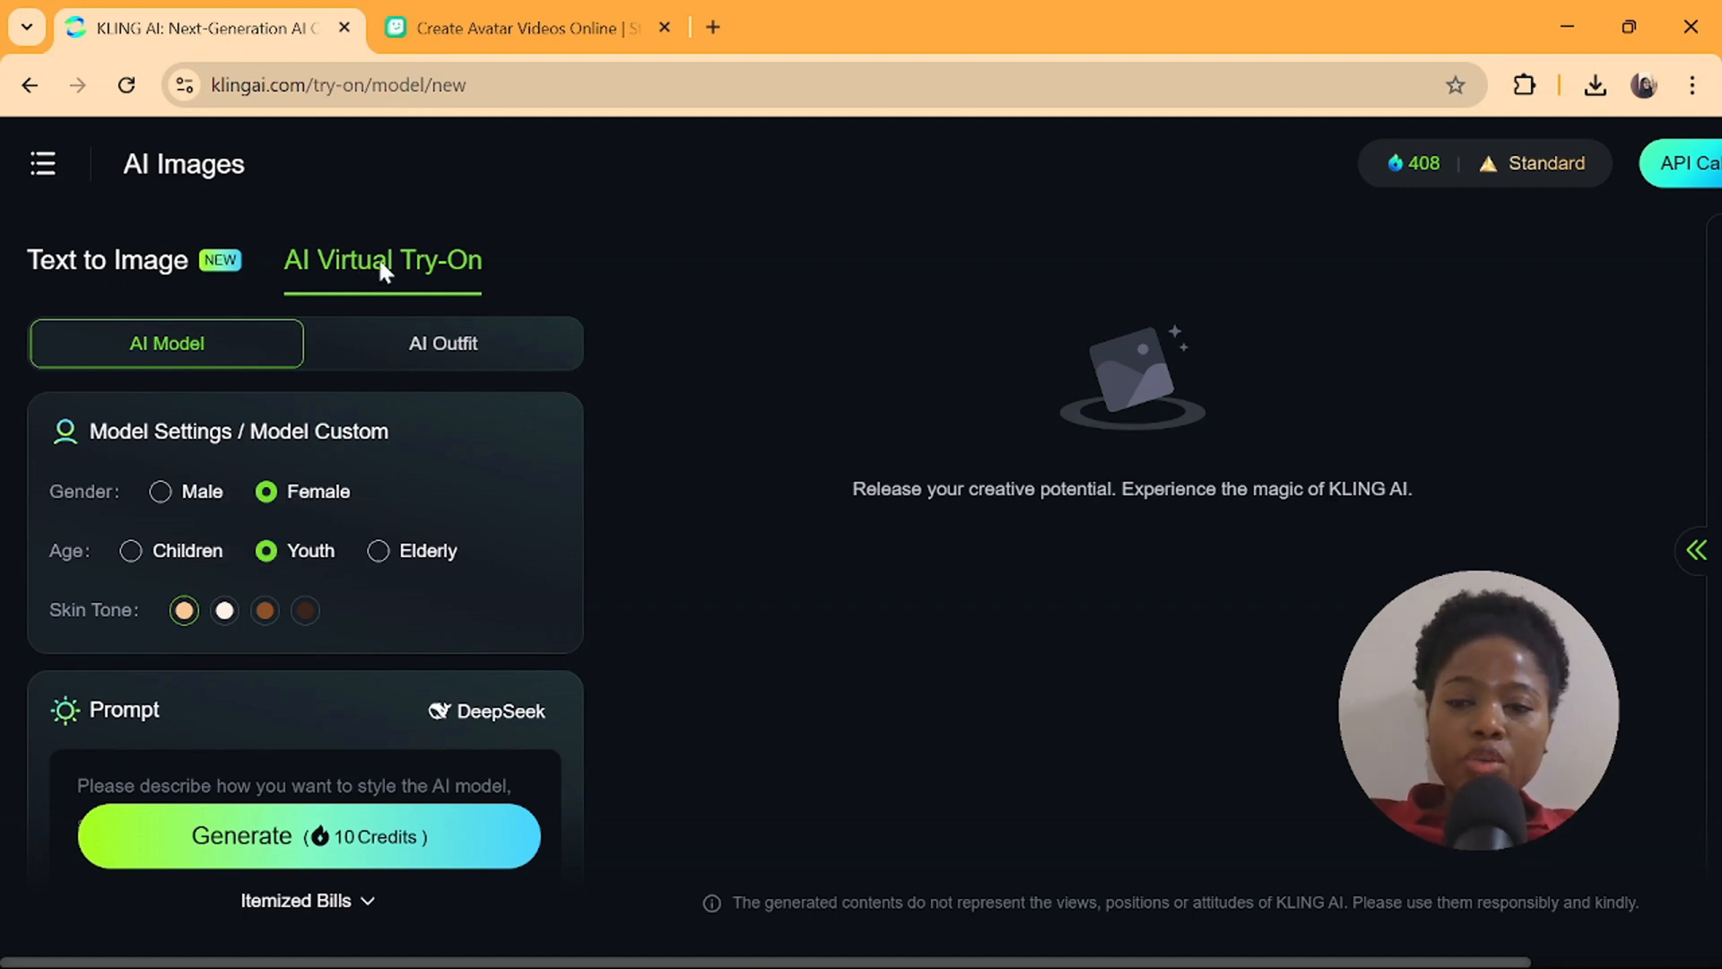
click(449, 353)
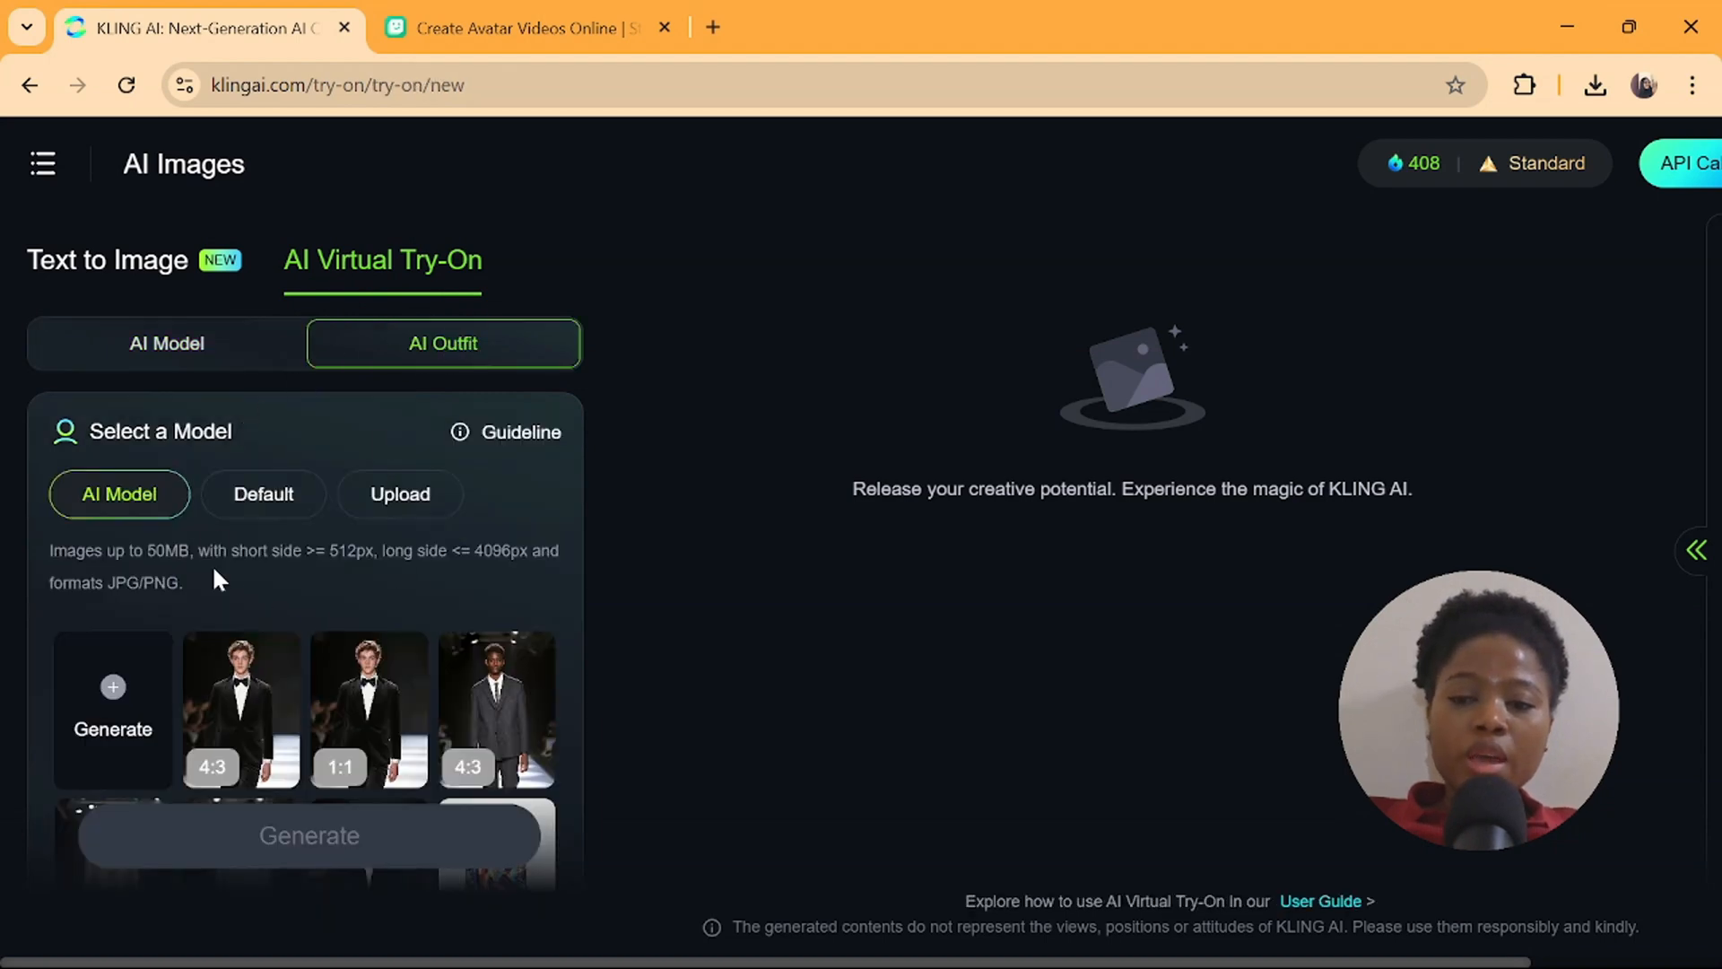
Upload the image of the woman in a black gown as the custom model for the try-on
click(414, 504)
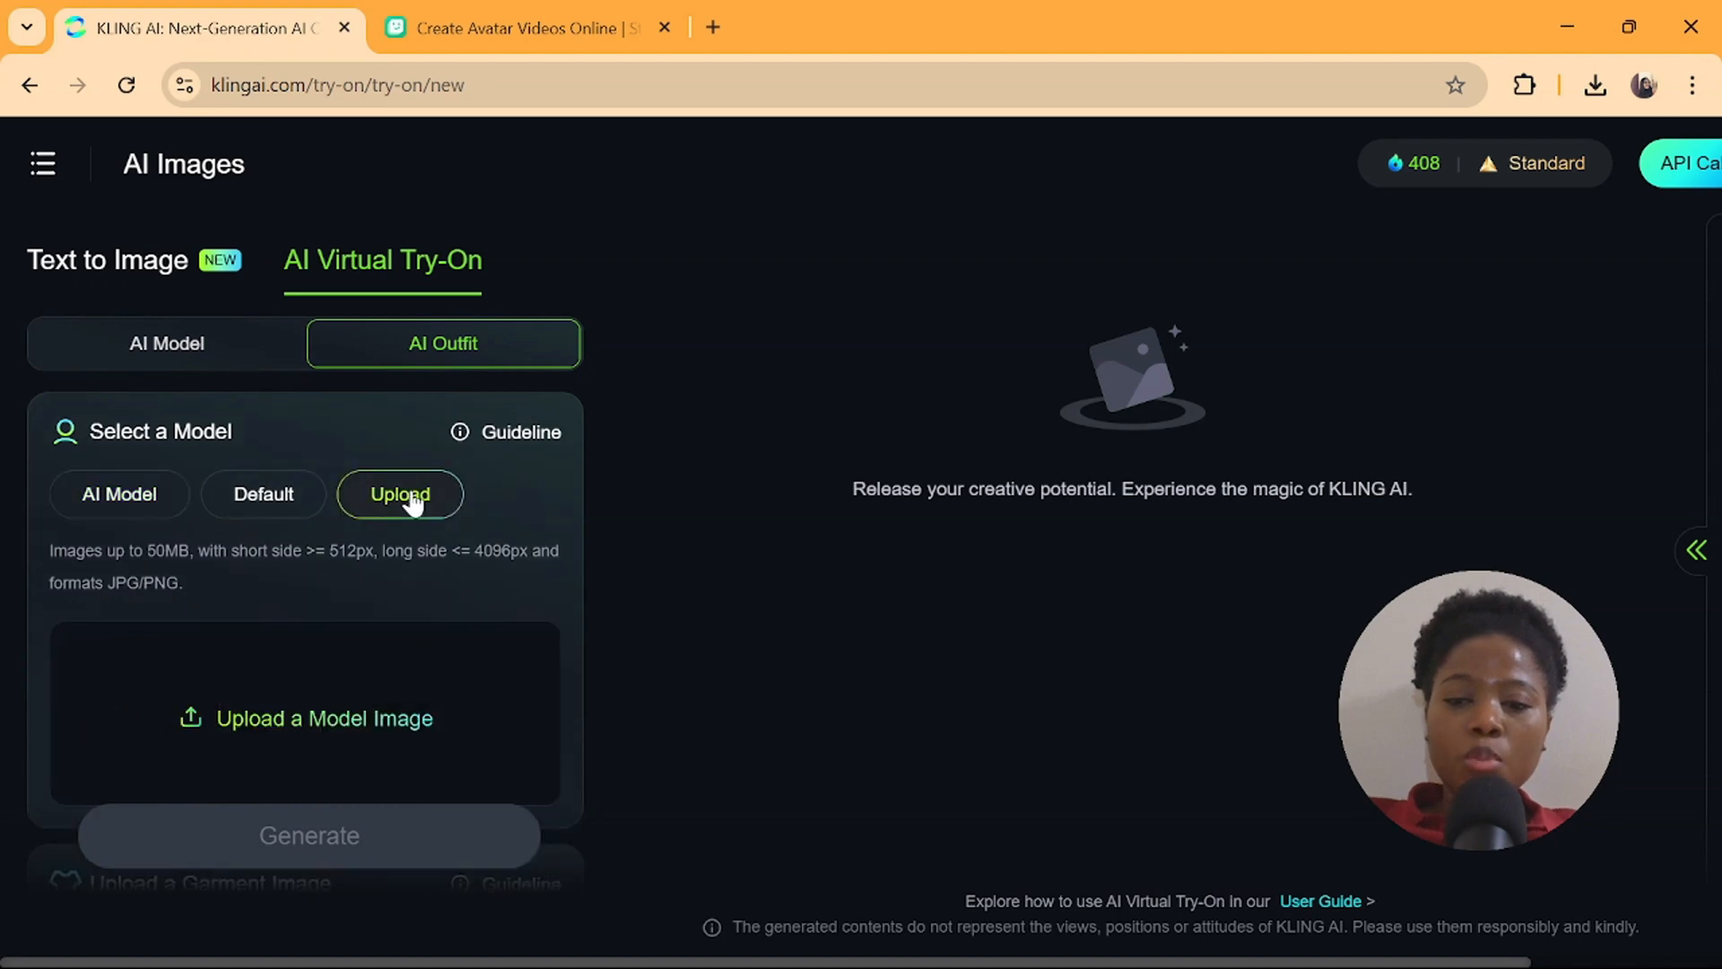
click(306, 708)
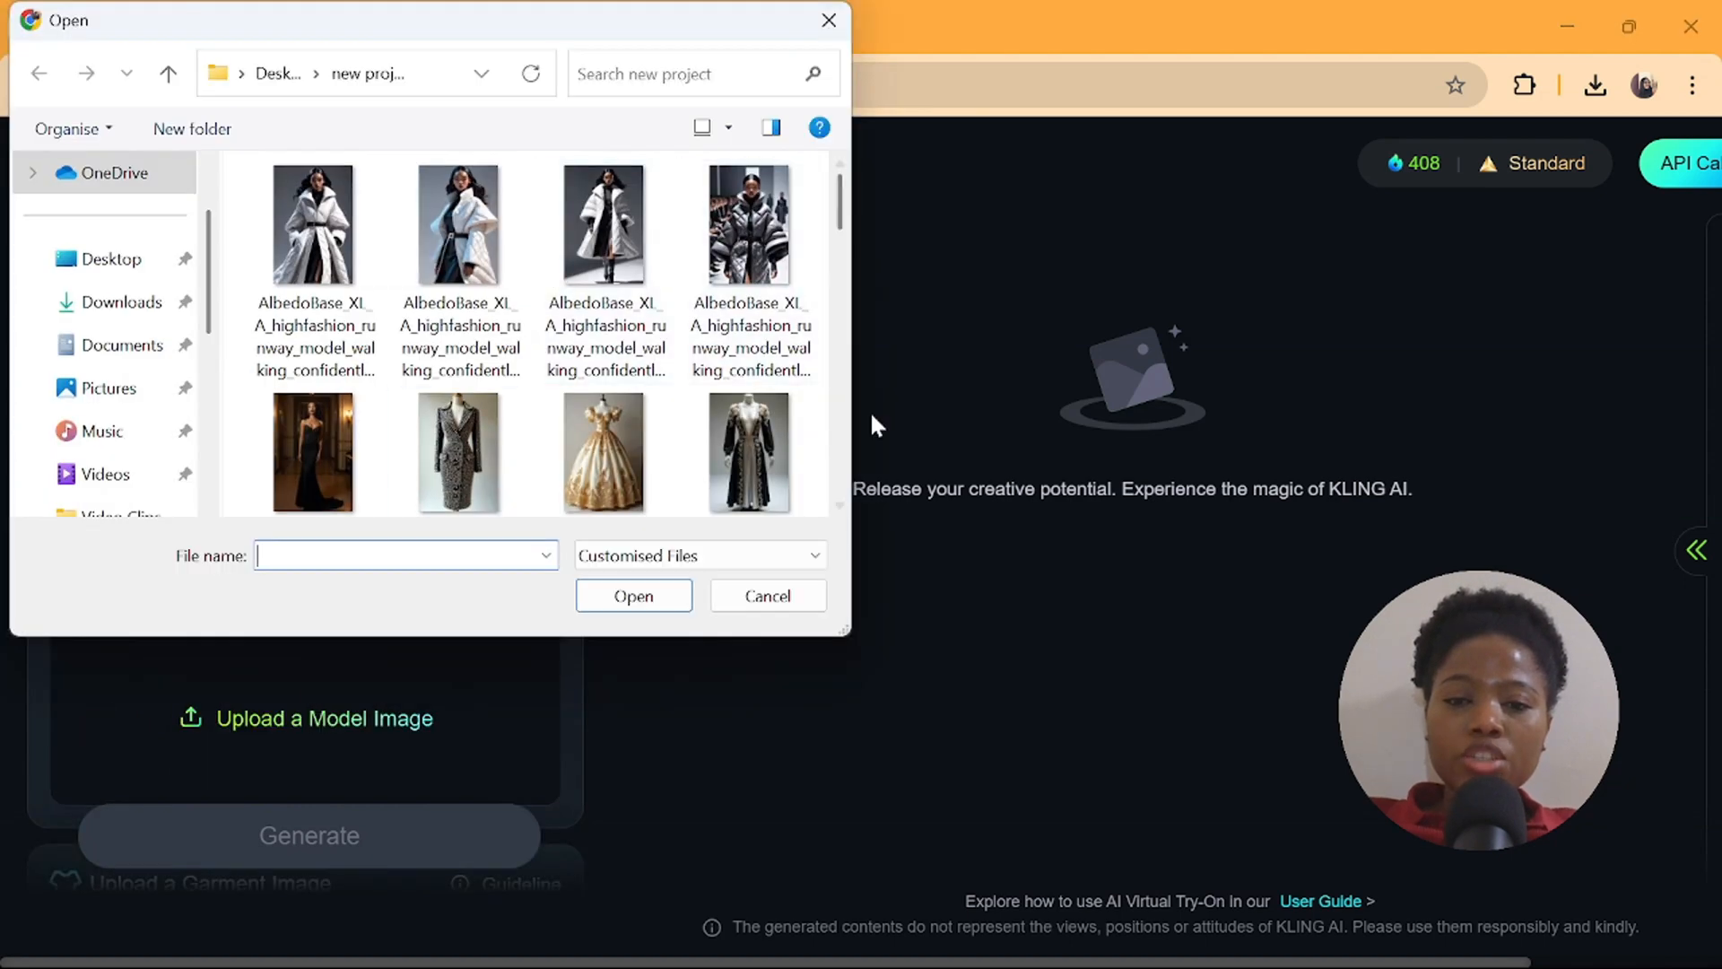
scroll(603, 359, down, 5)
click(604, 260)
click(633, 596)
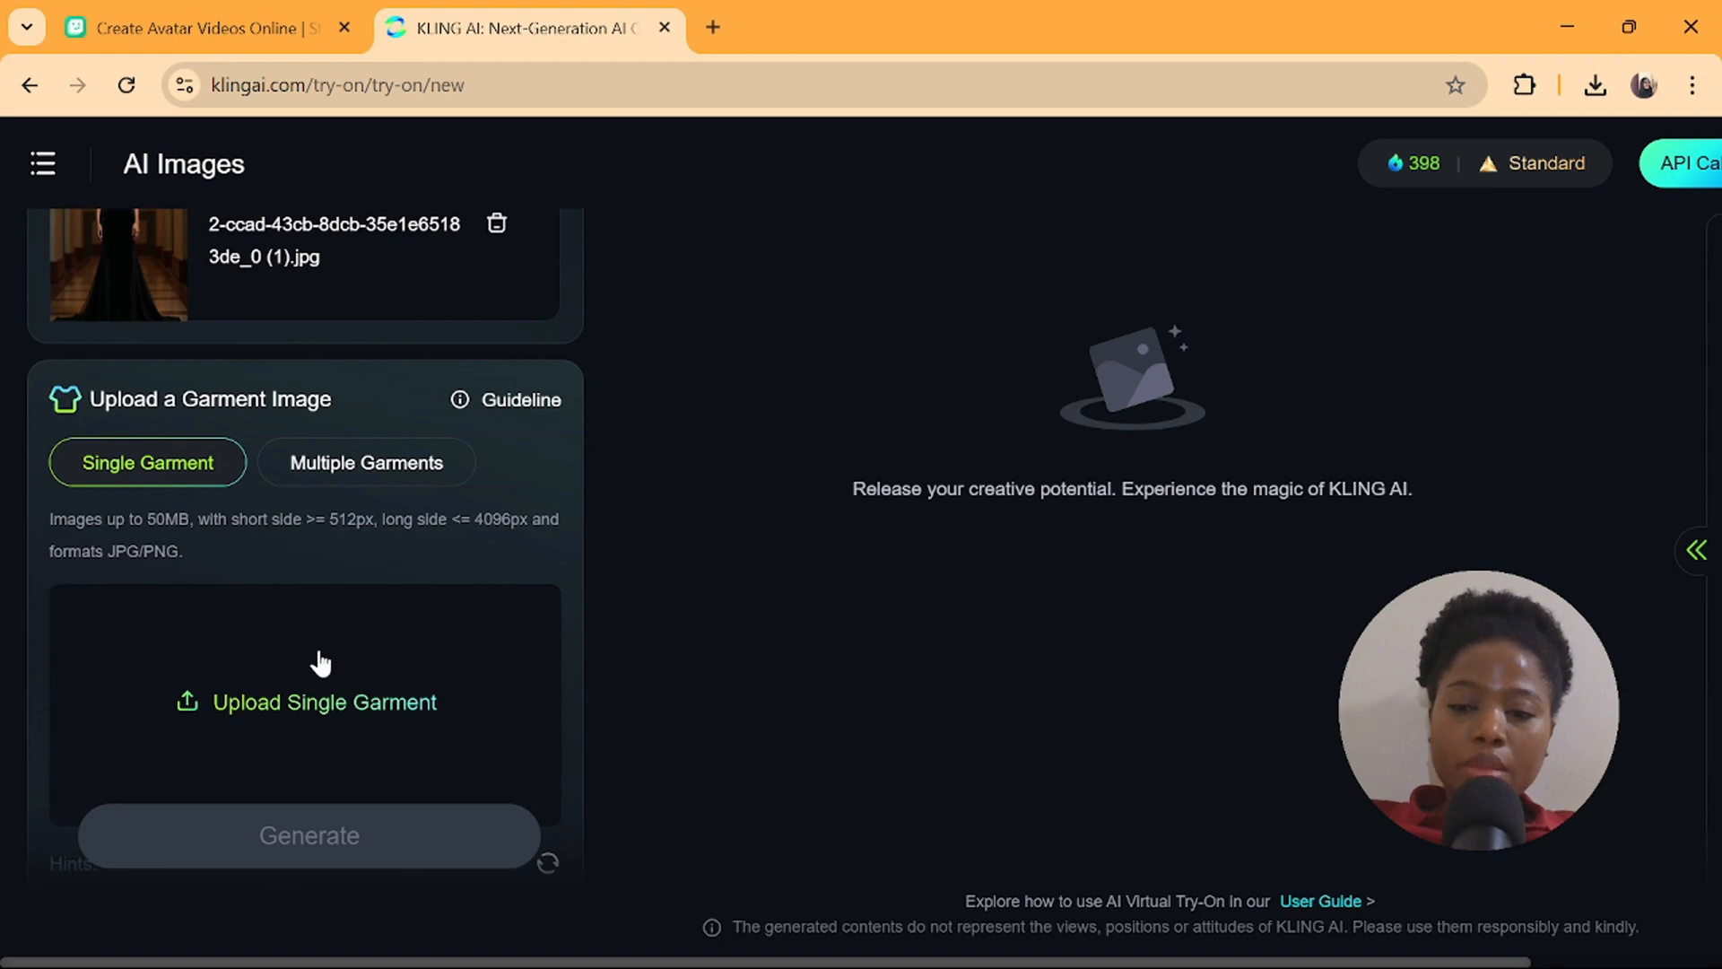
Upload the black embroidered long-sleeved gown as the single garment and generate the outfit try-on images for the model
click(322, 698)
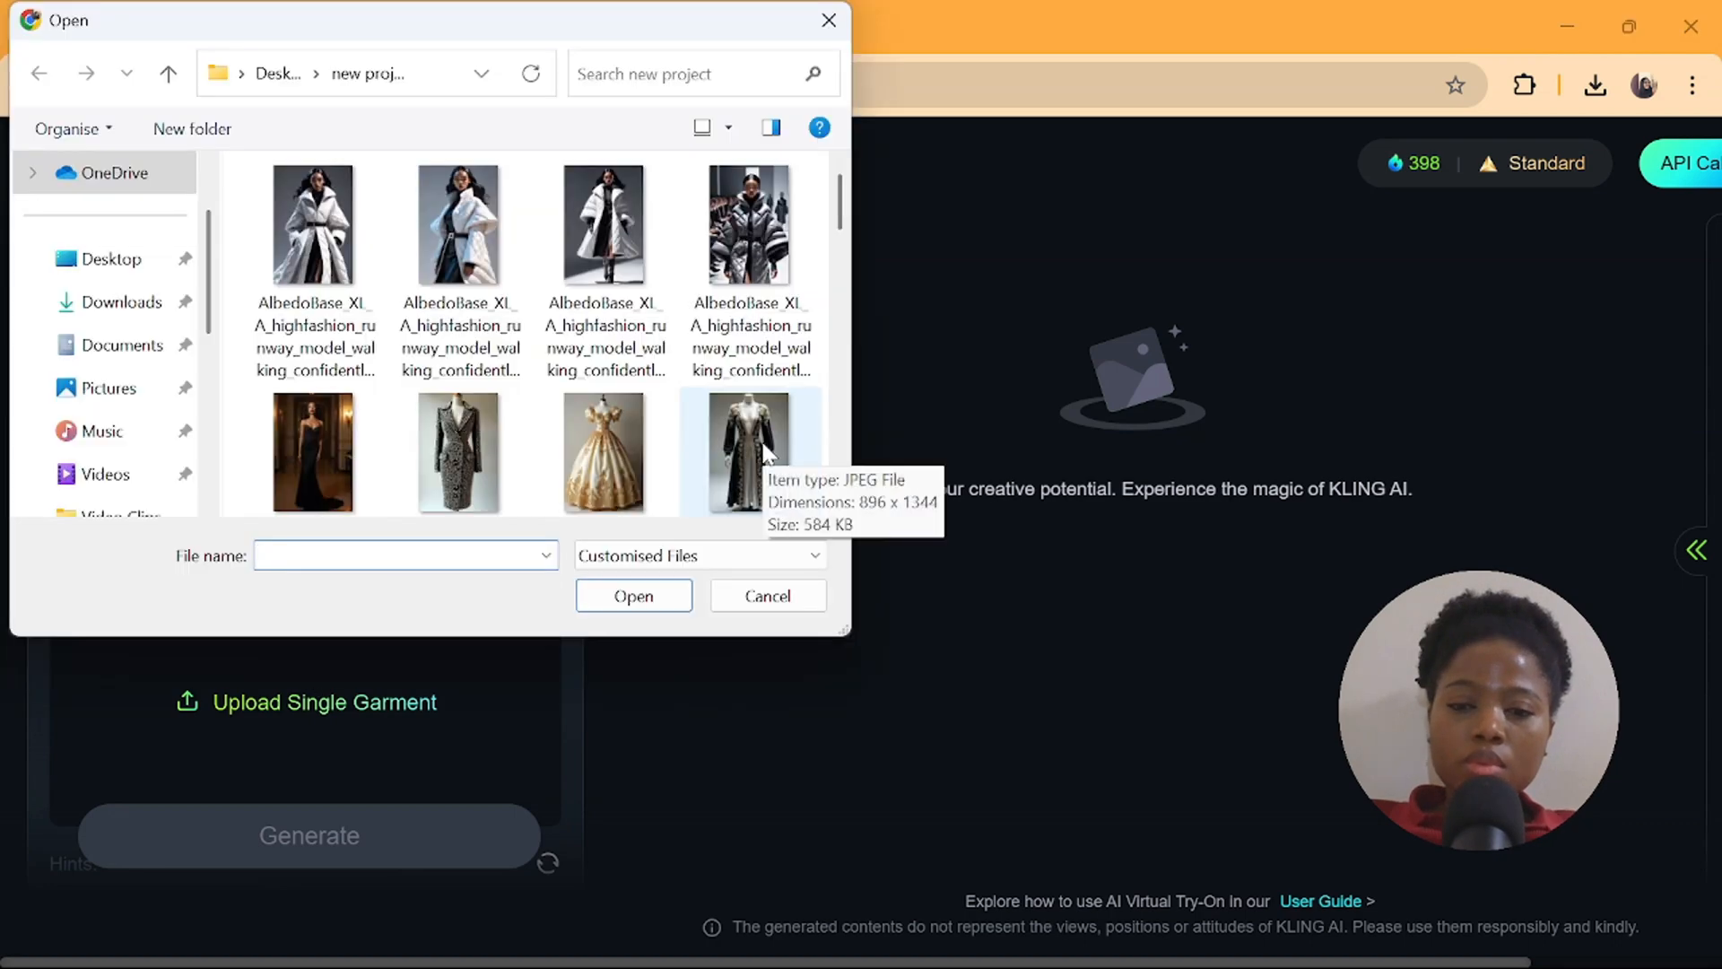
double_click(748, 453)
scroll(578, 748, up, 2)
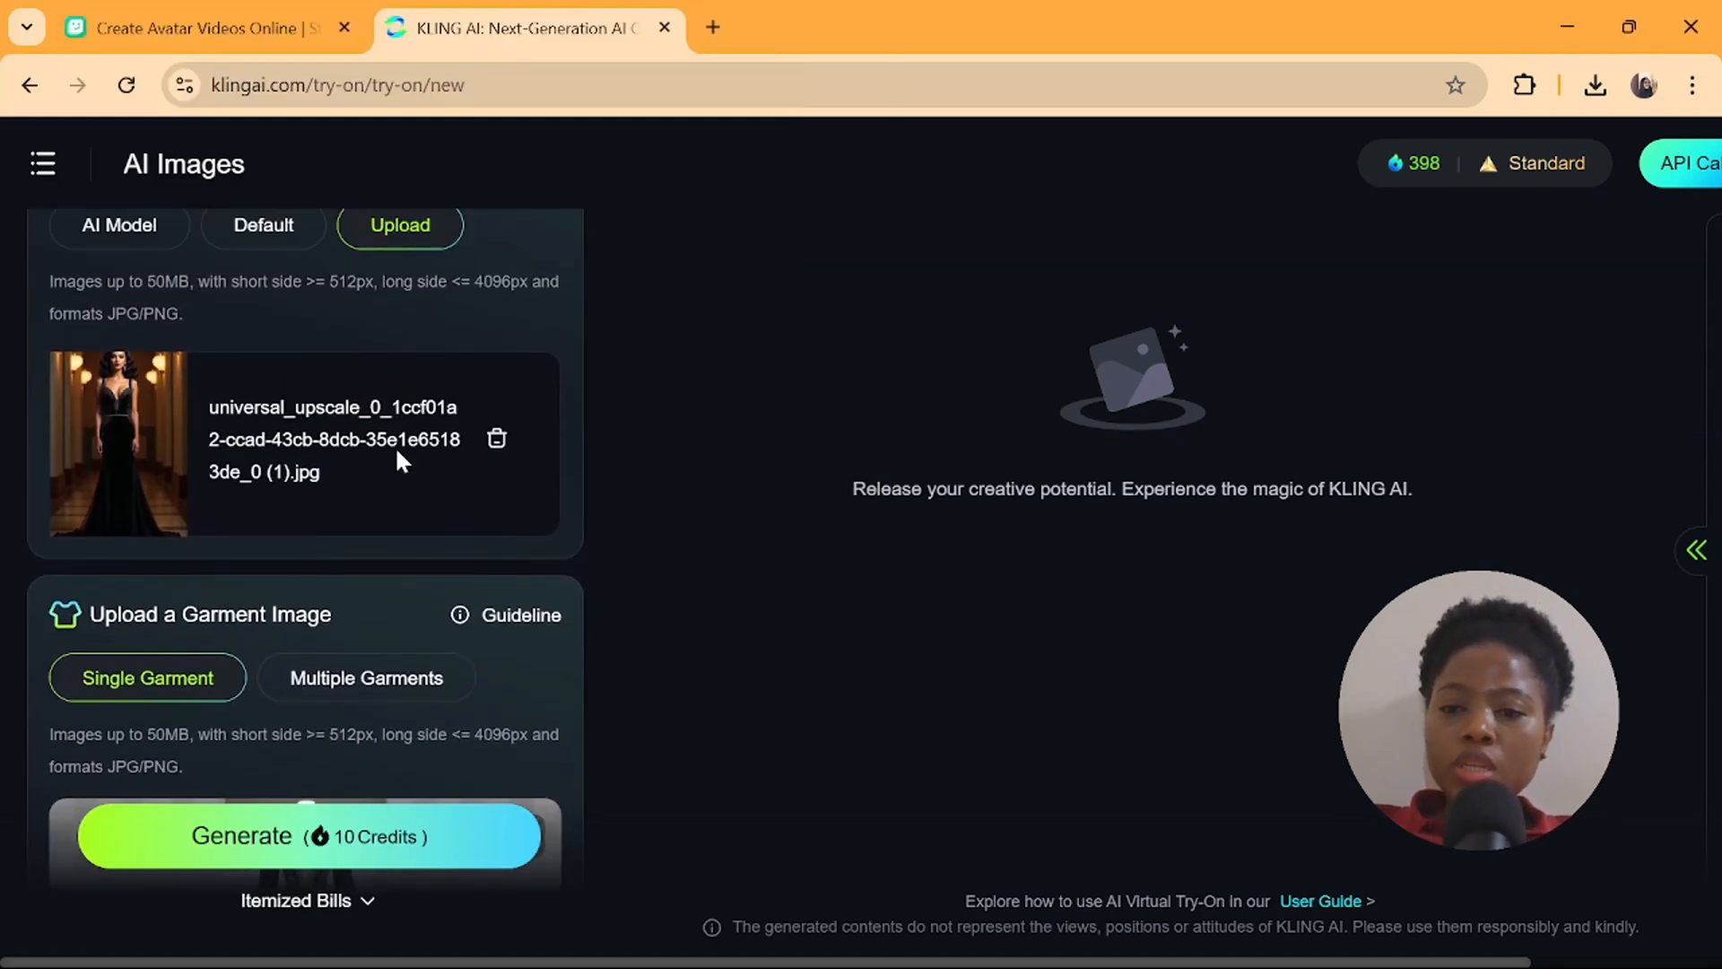
scroll(144, 453, down, 4)
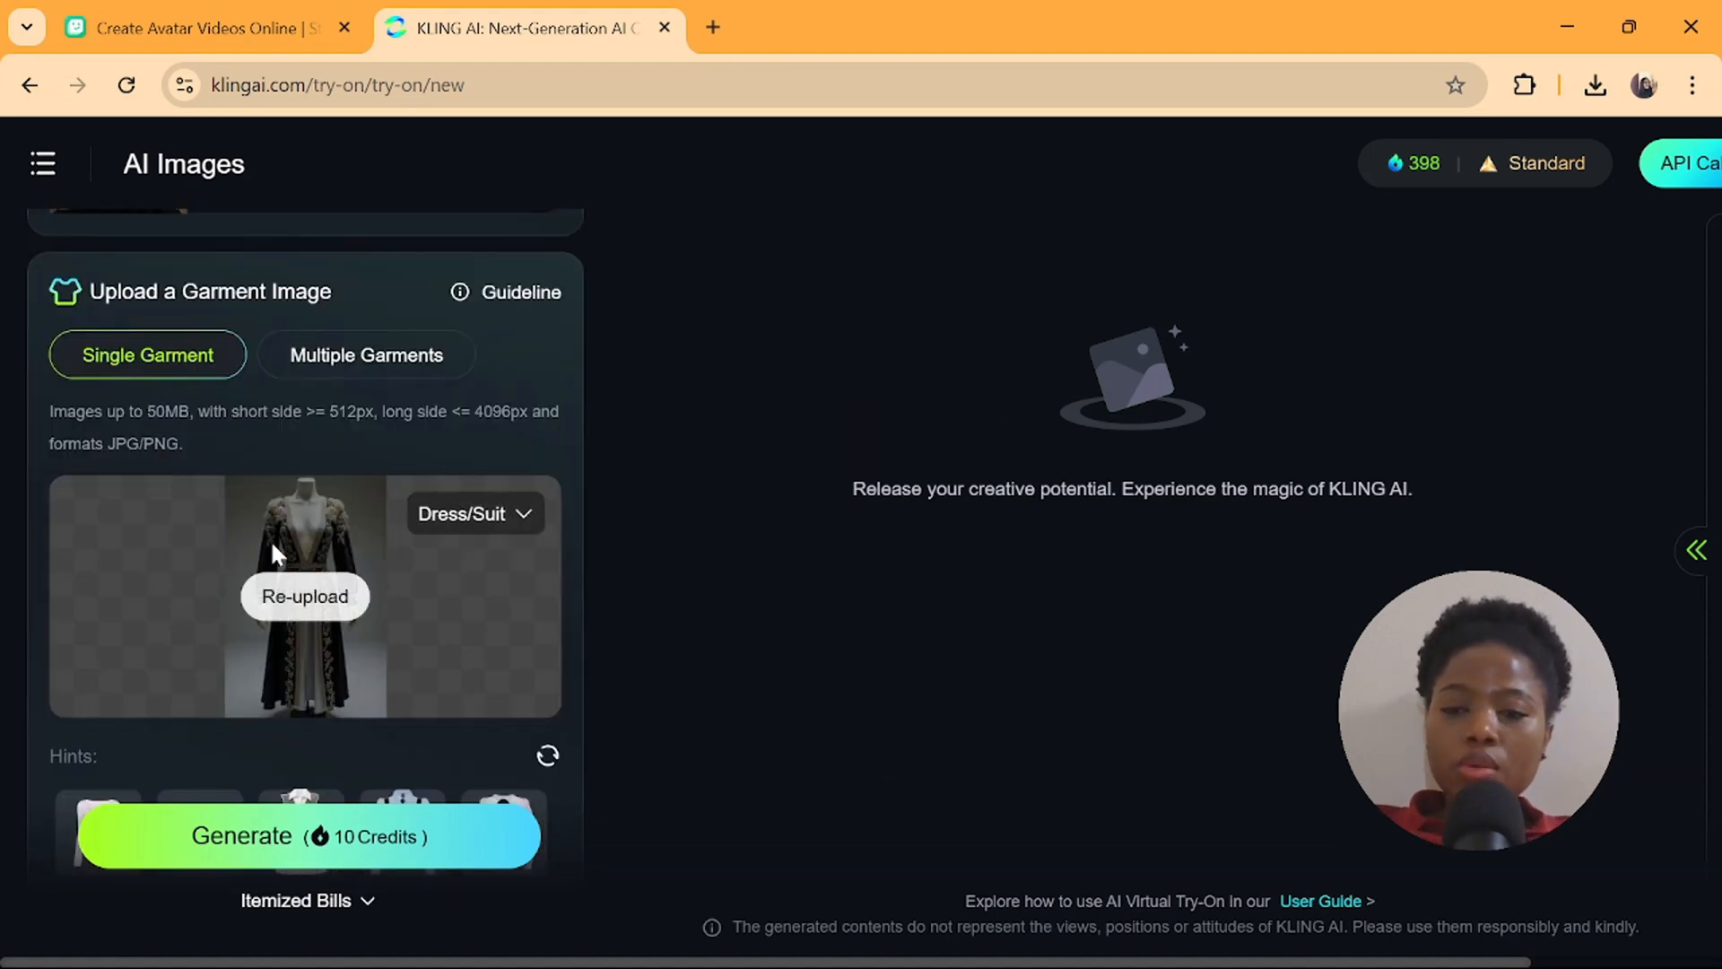
click(288, 857)
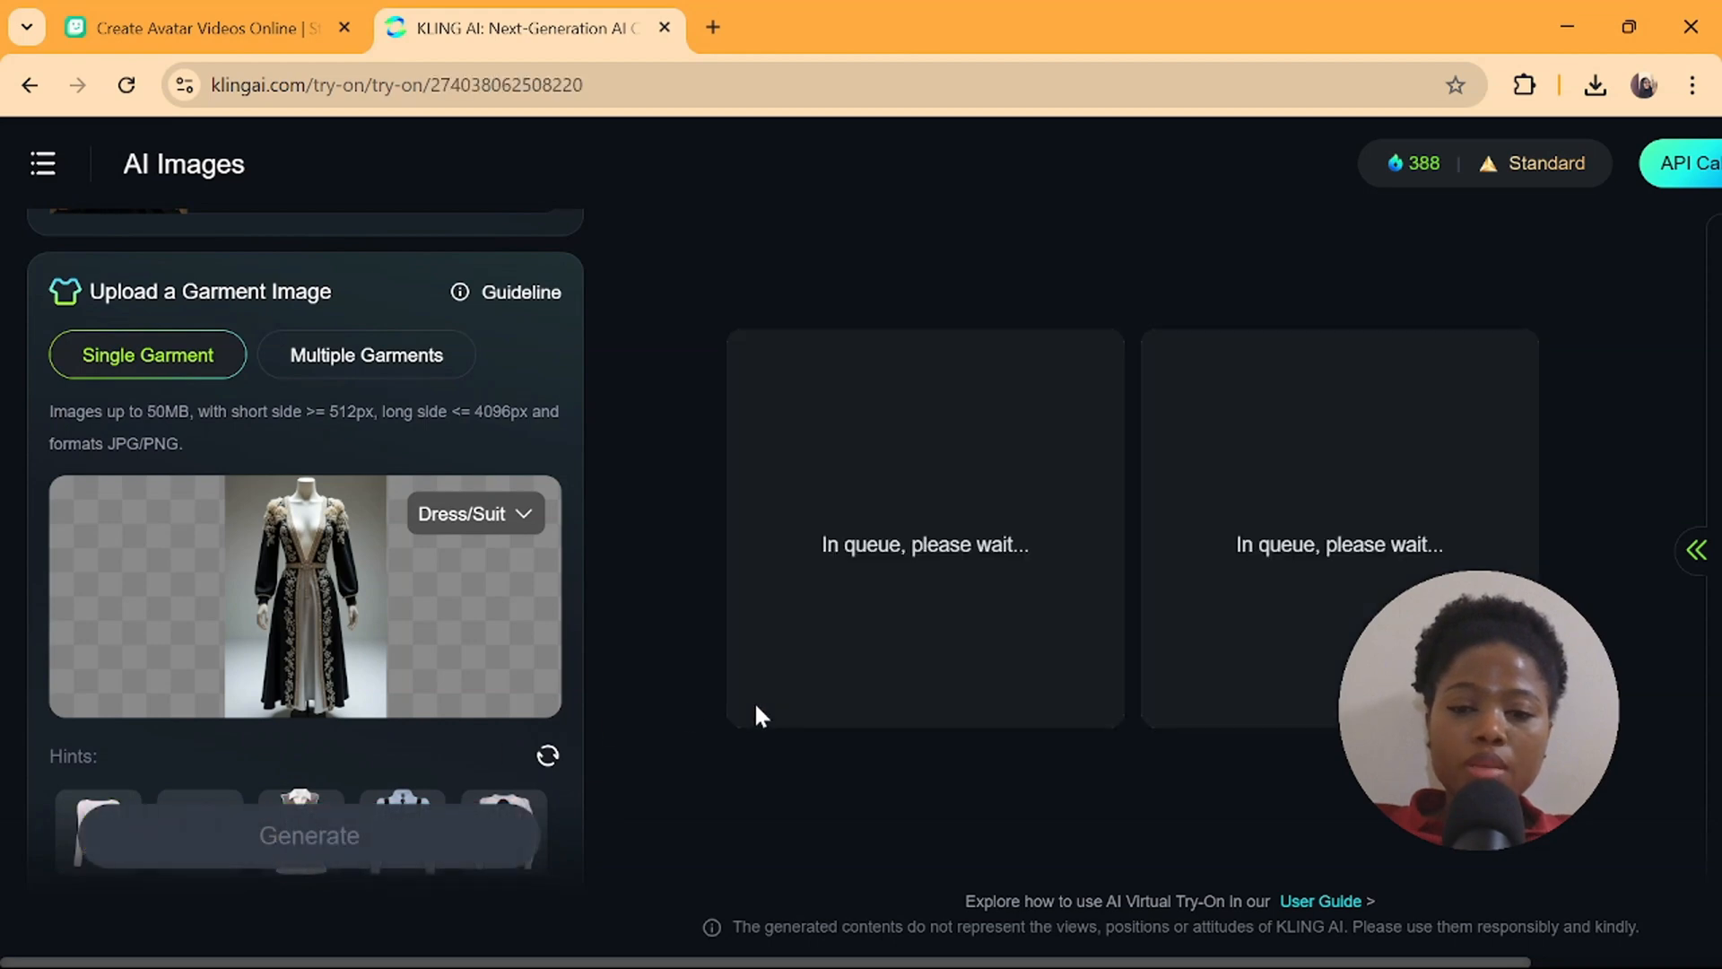
scroll(574, 780, down, 2)
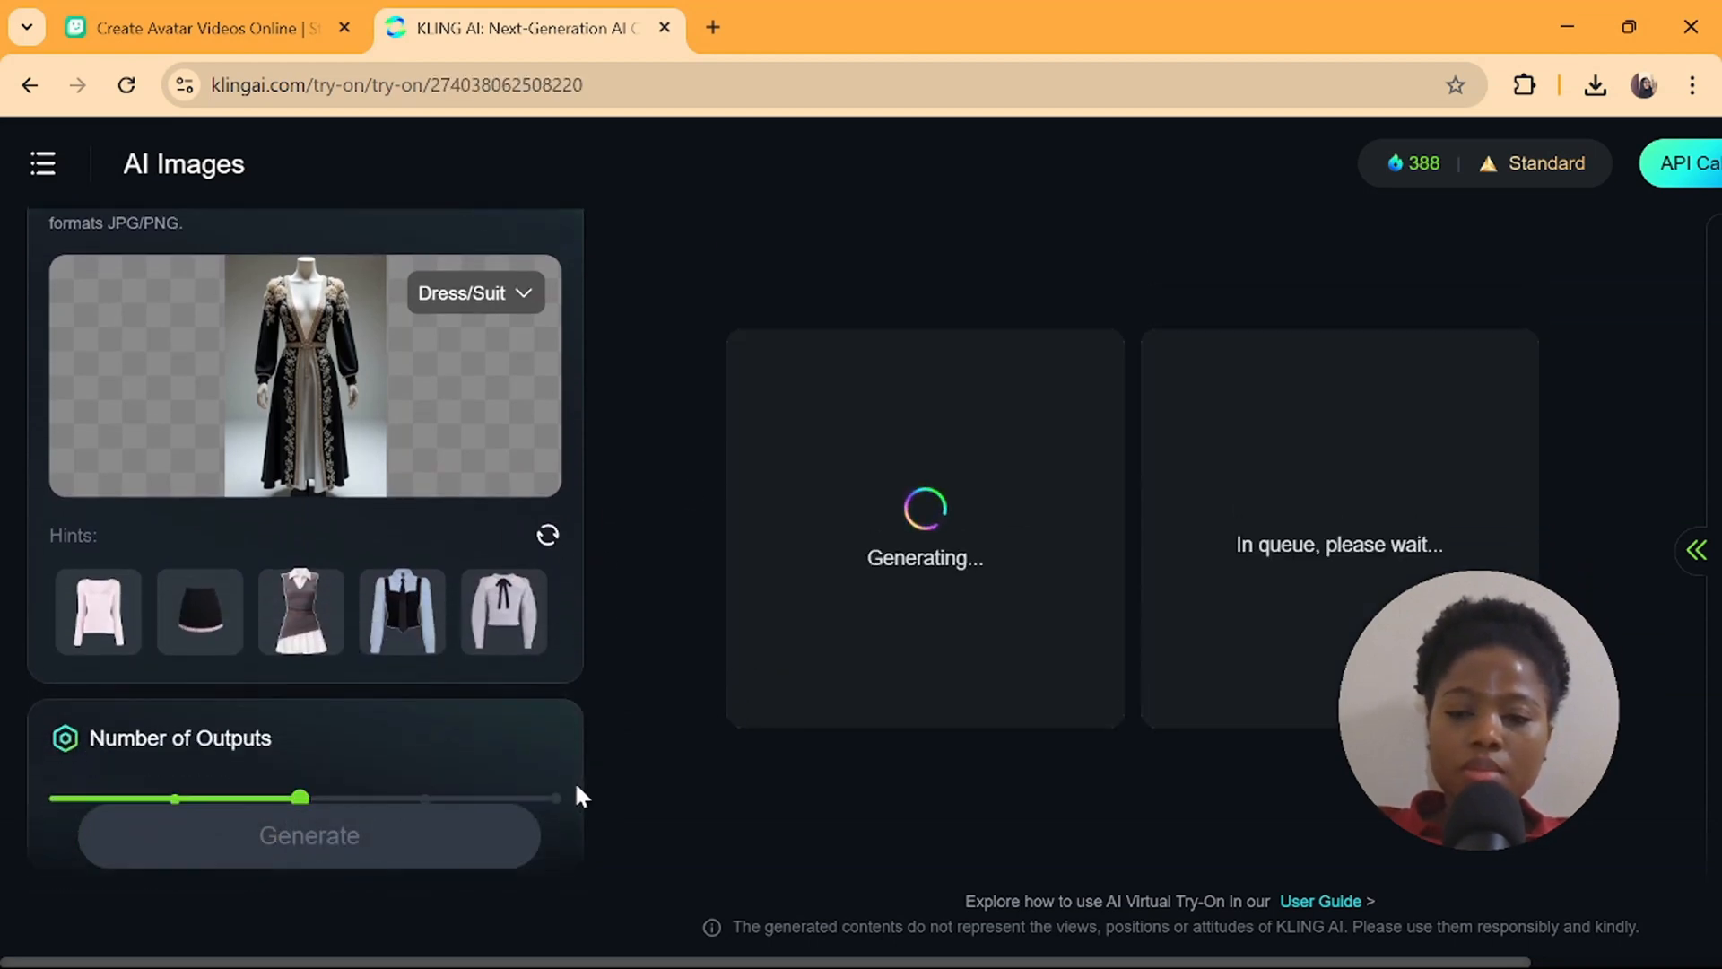
scroll(556, 538, up, 6)
mouse_move(951, 502)
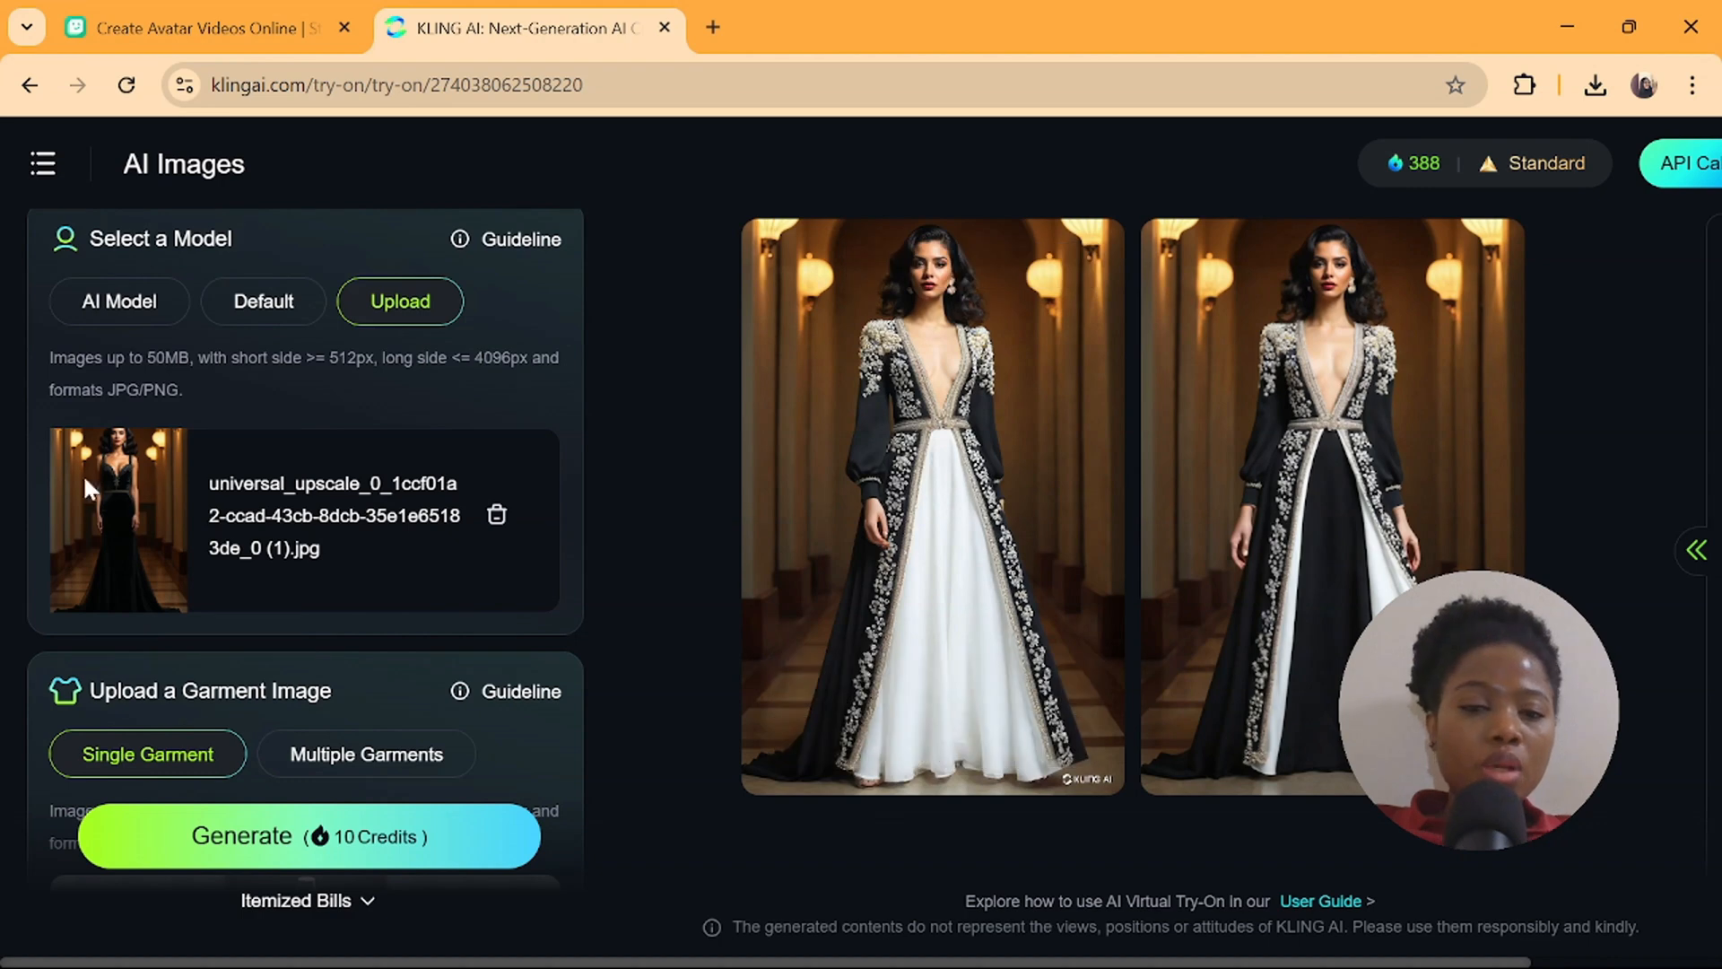
mouse_move(1011, 519)
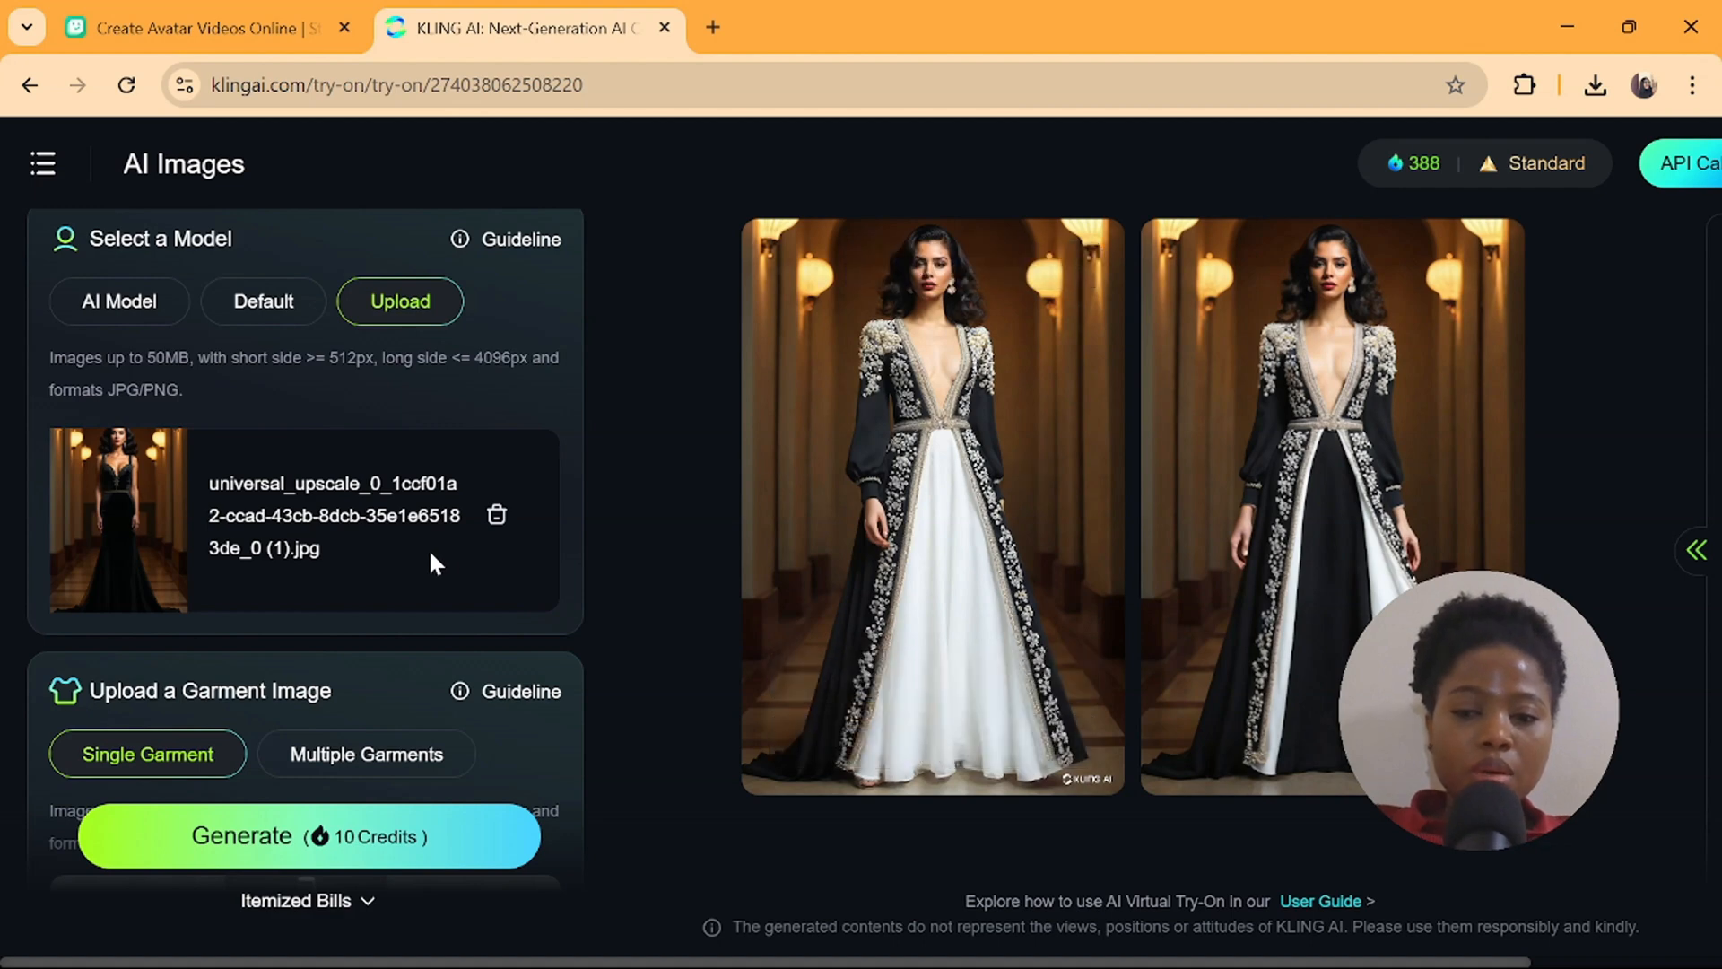
Replace the garment image with the patterned, fitted coat dress and generate the try-on again
scroll(578, 736, down, 4)
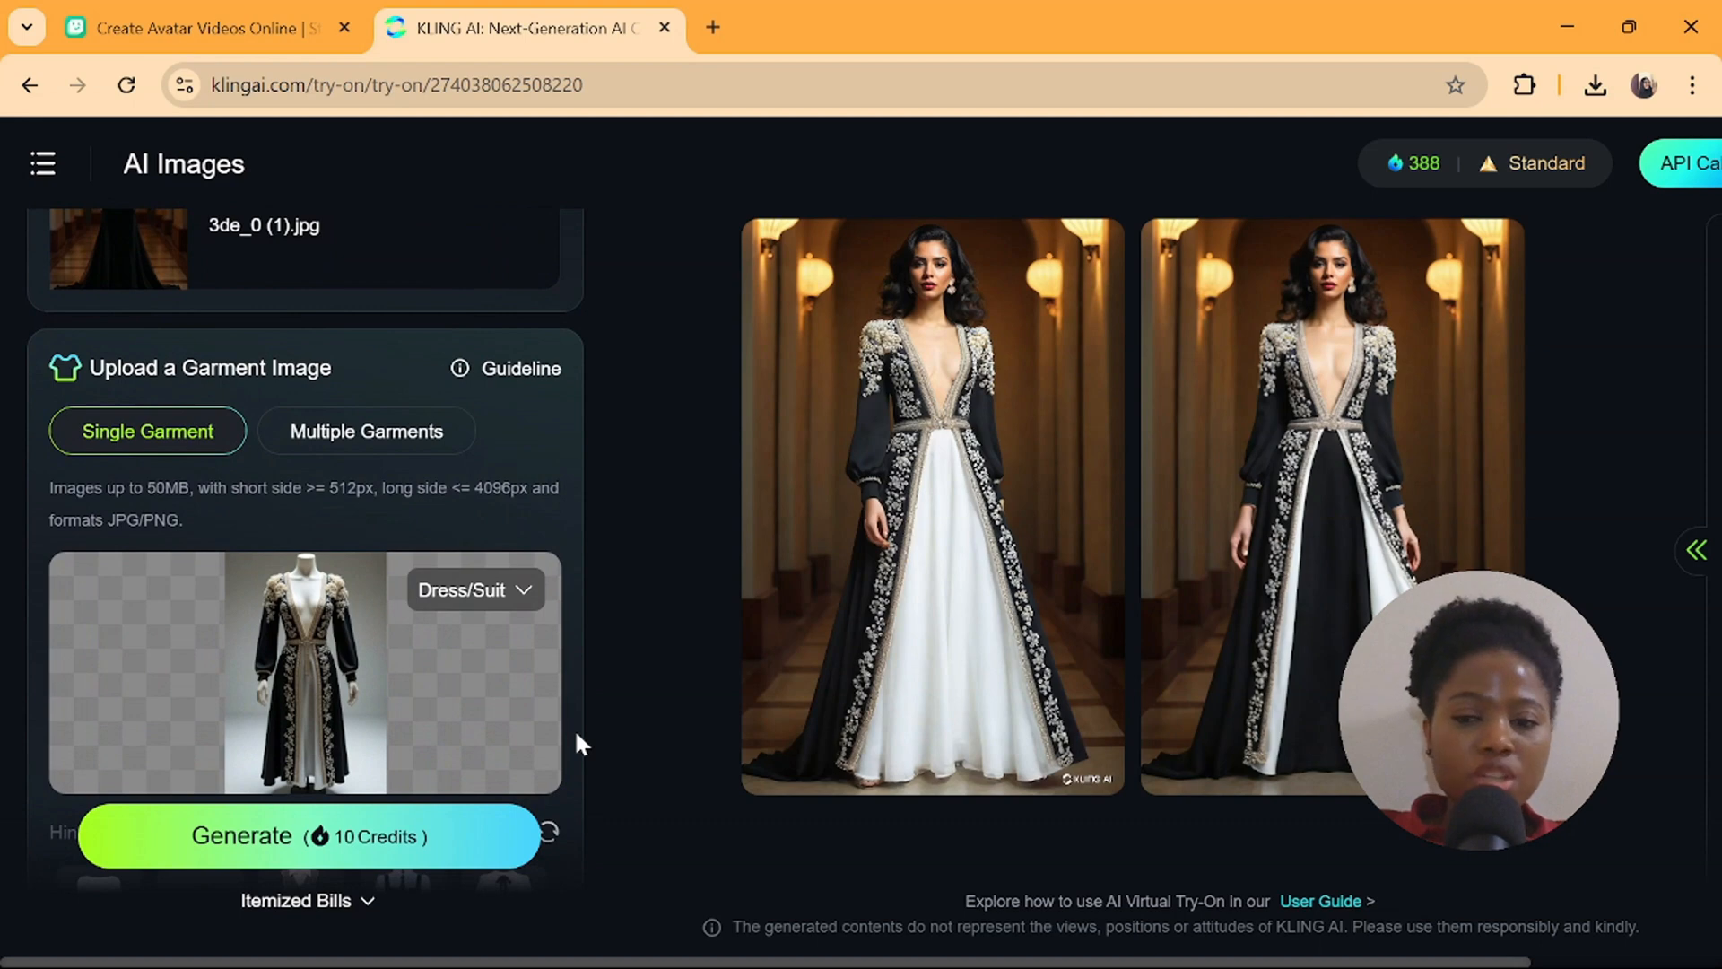
scroll(576, 734, down, 1)
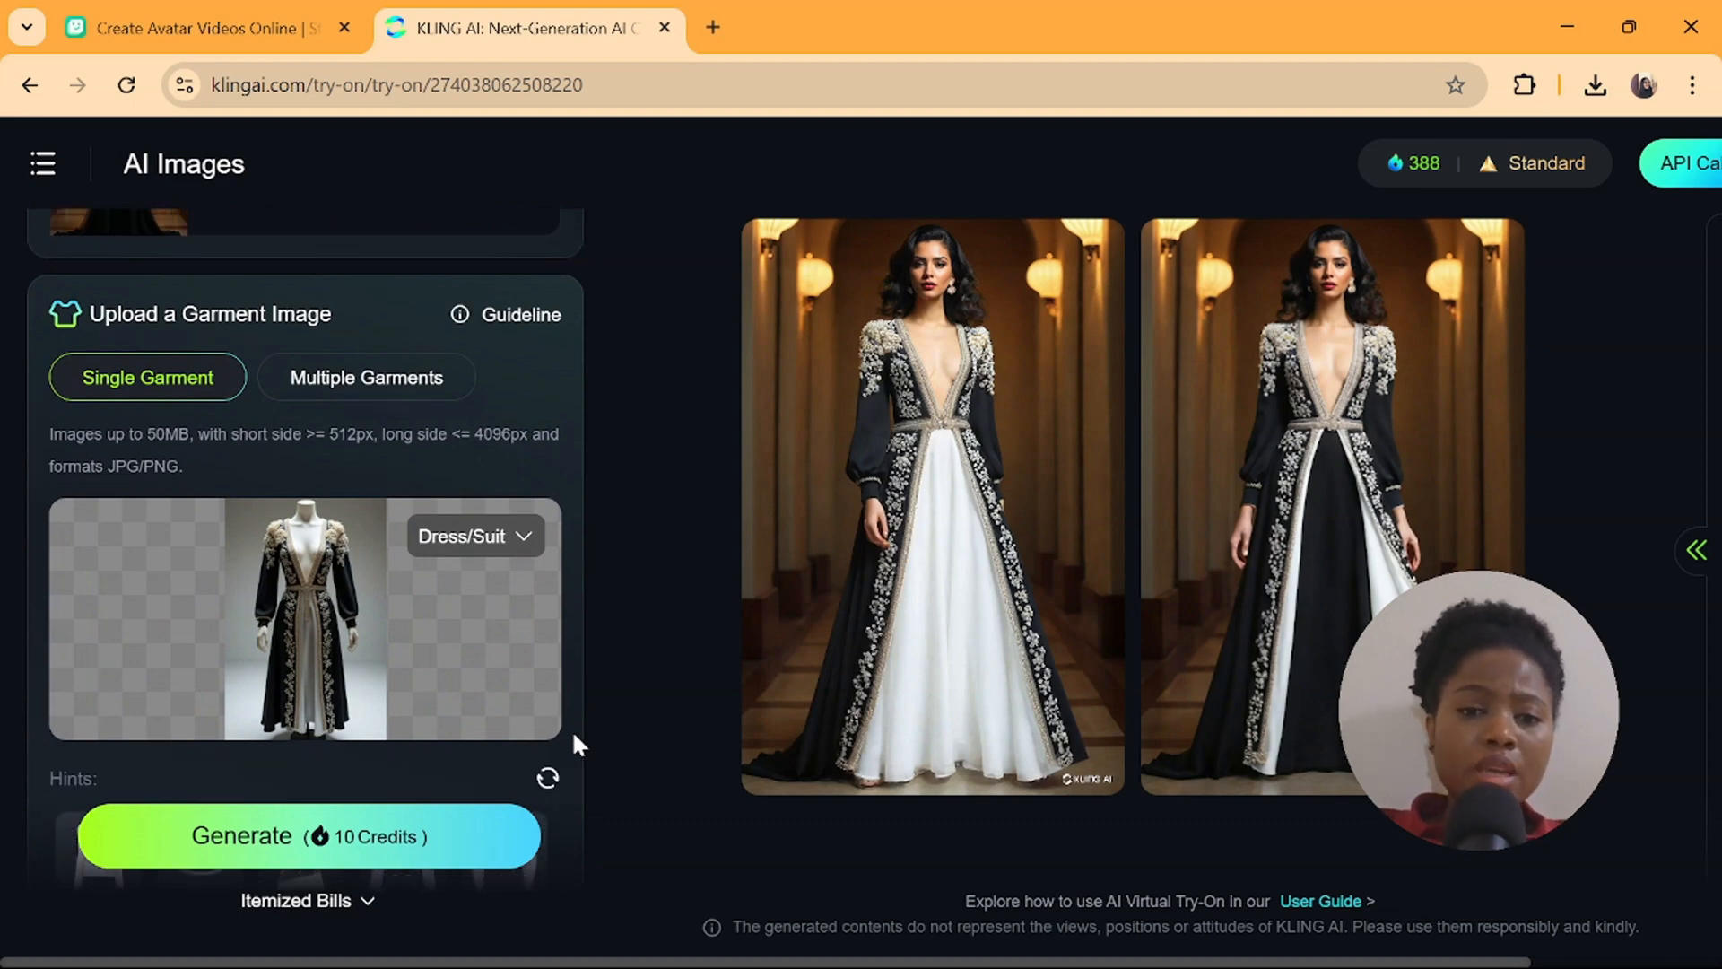
mouse_move(242, 699)
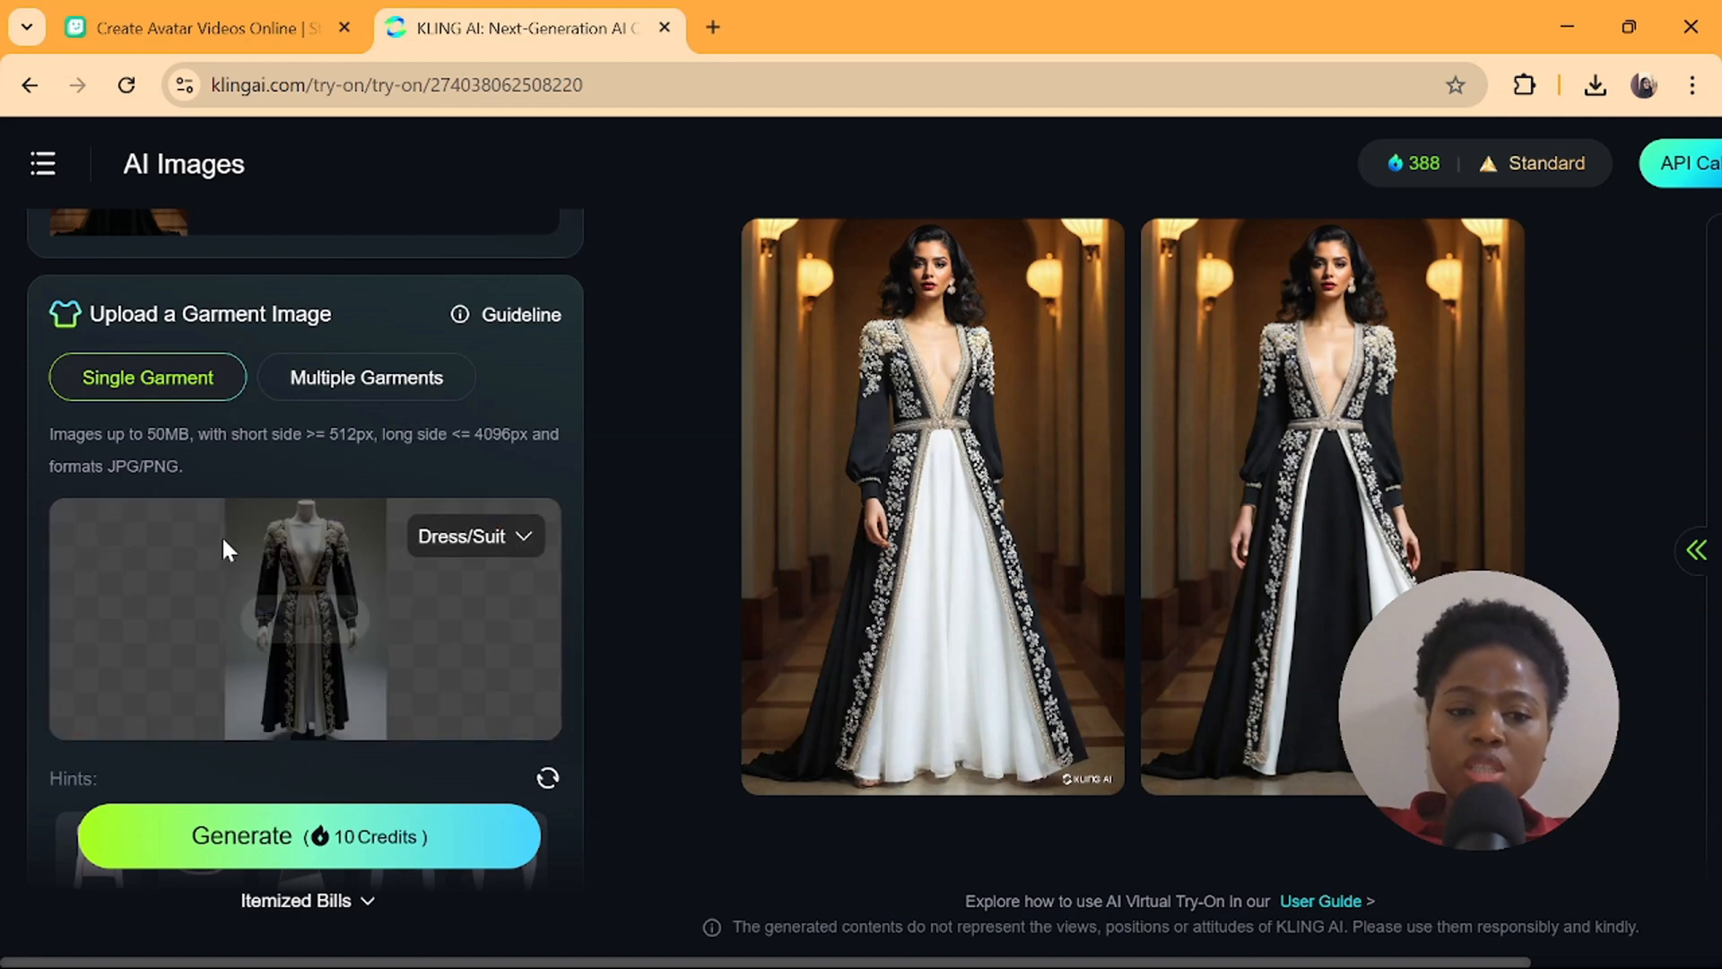
mouse_move(159, 519)
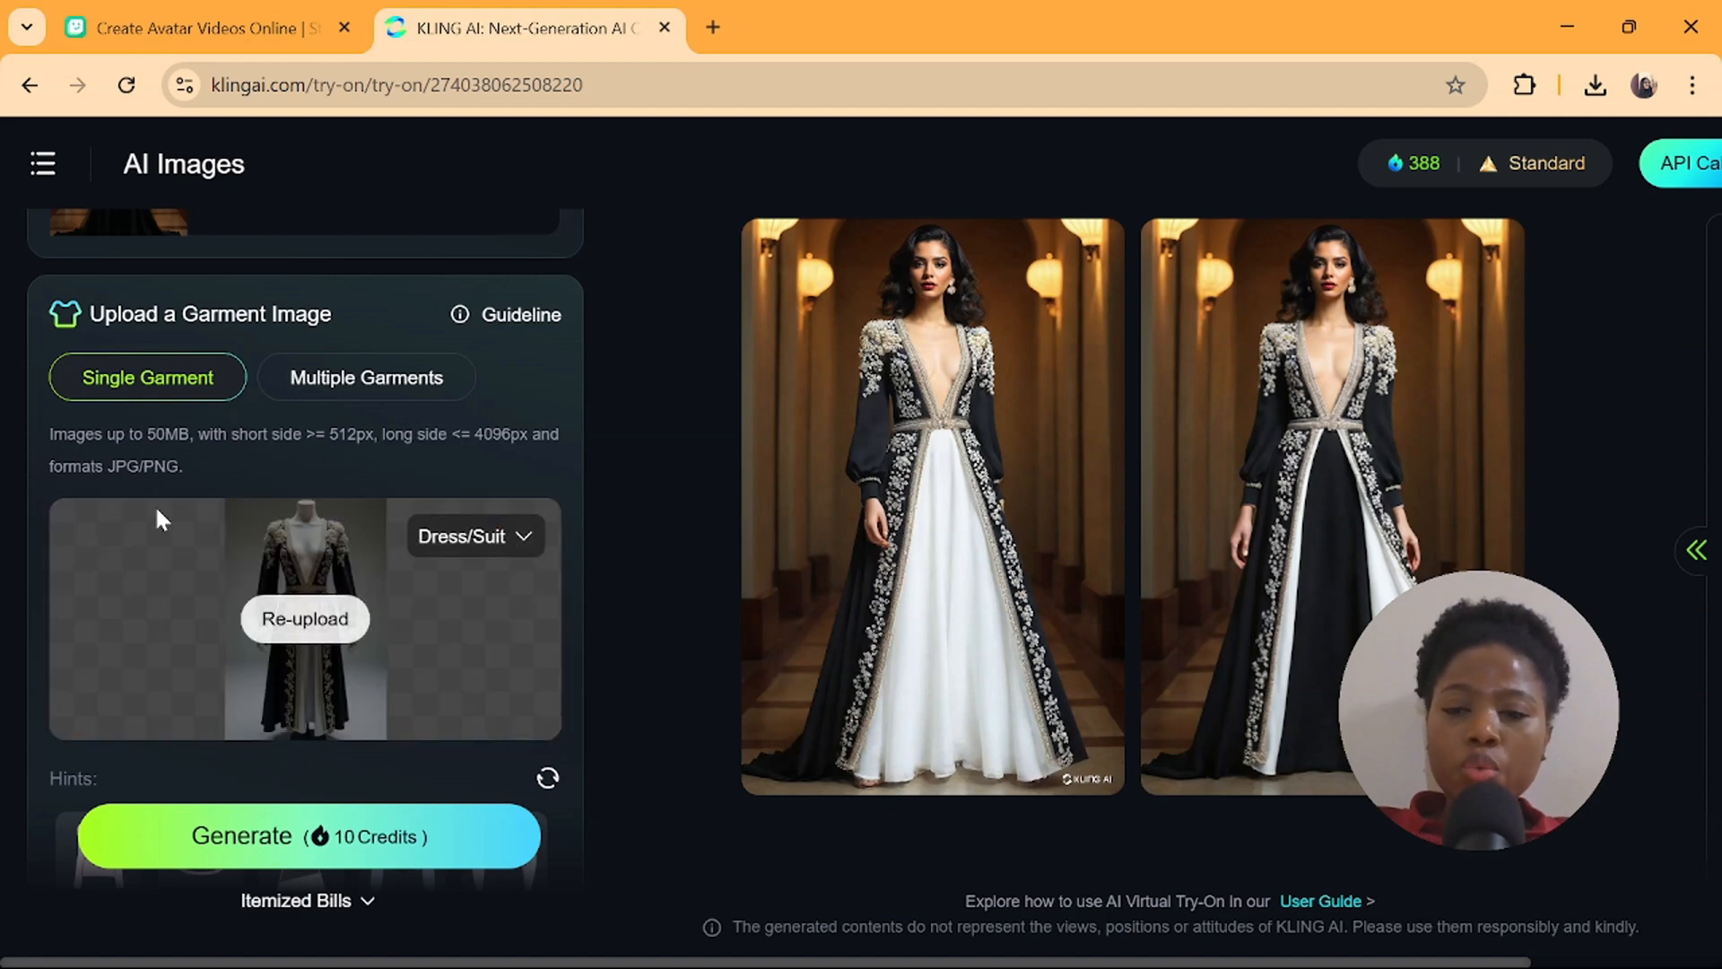
click(318, 632)
click(456, 357)
click(627, 592)
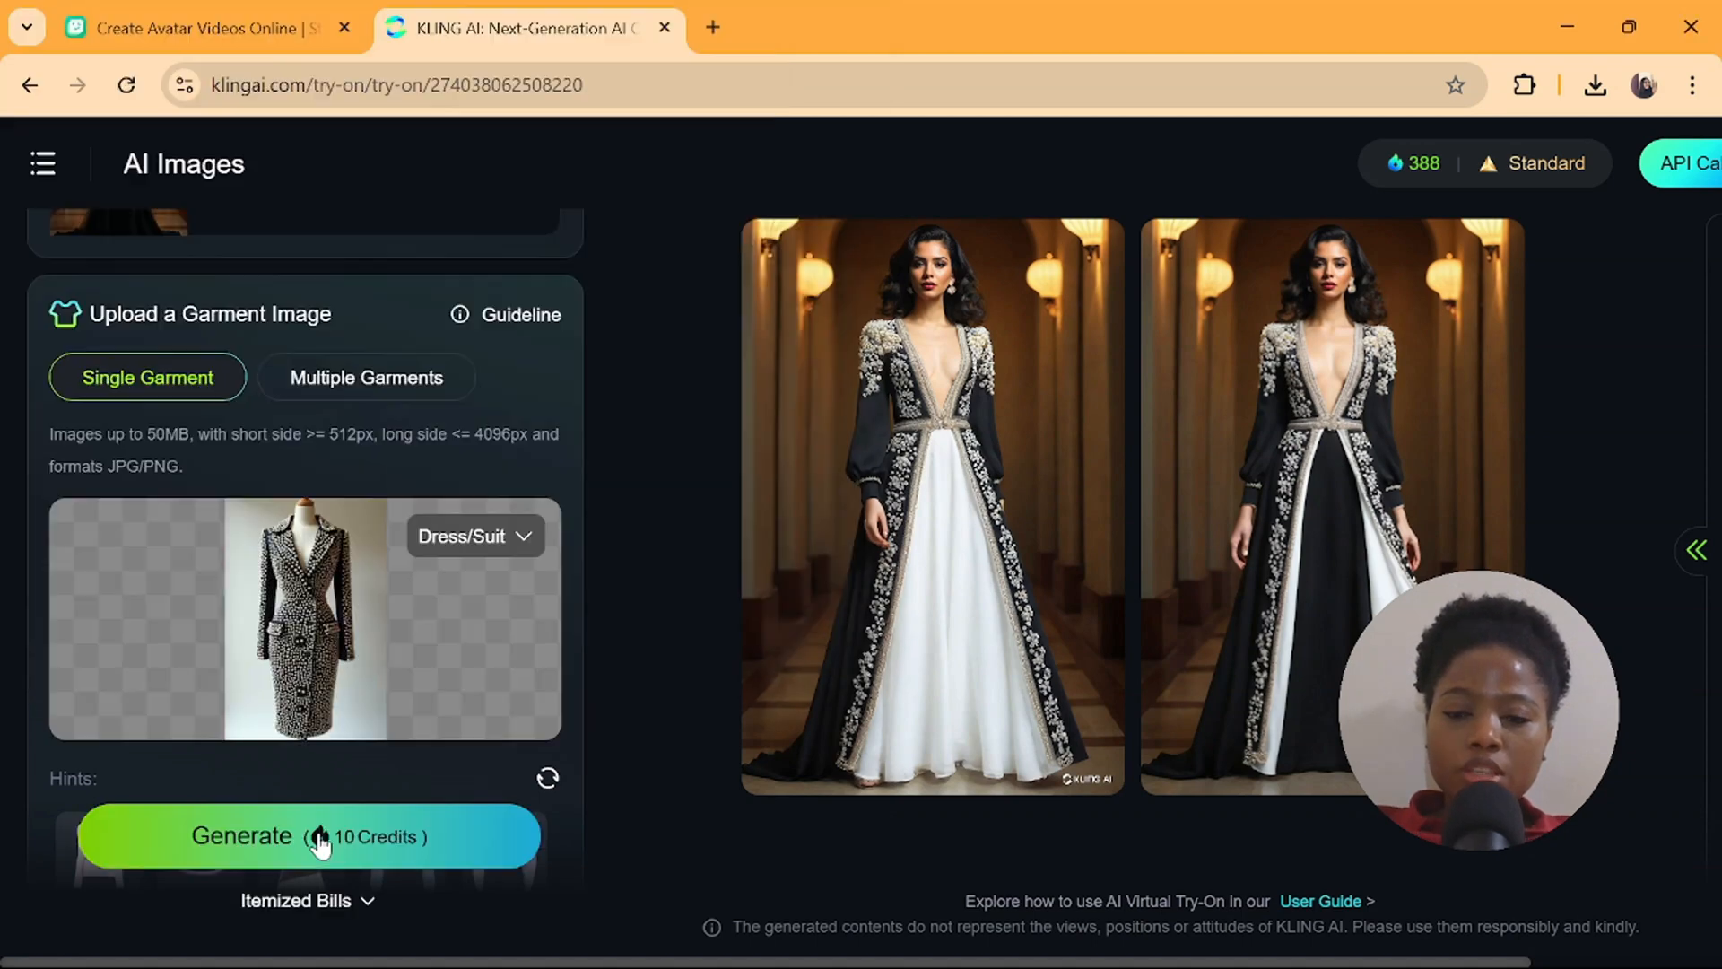
click(321, 839)
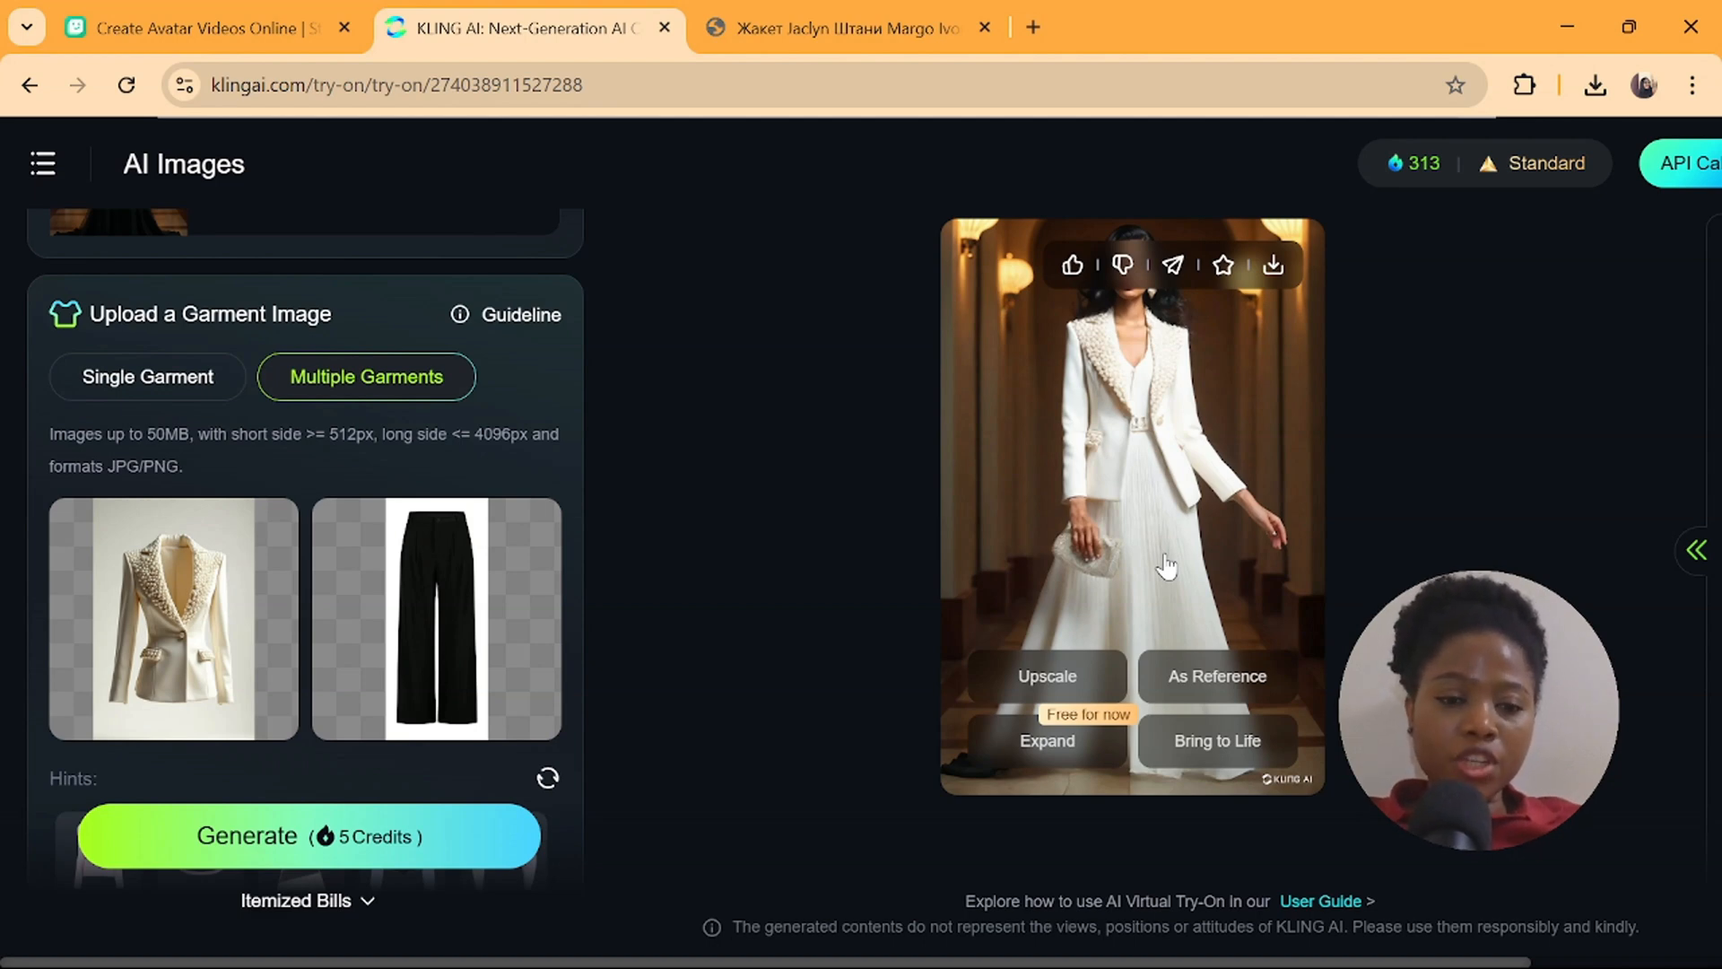
Bring the generated white blazer outfit image to life in Image to Video and switch to the Elements mode
click(1203, 737)
scroll(561, 610, down, 4)
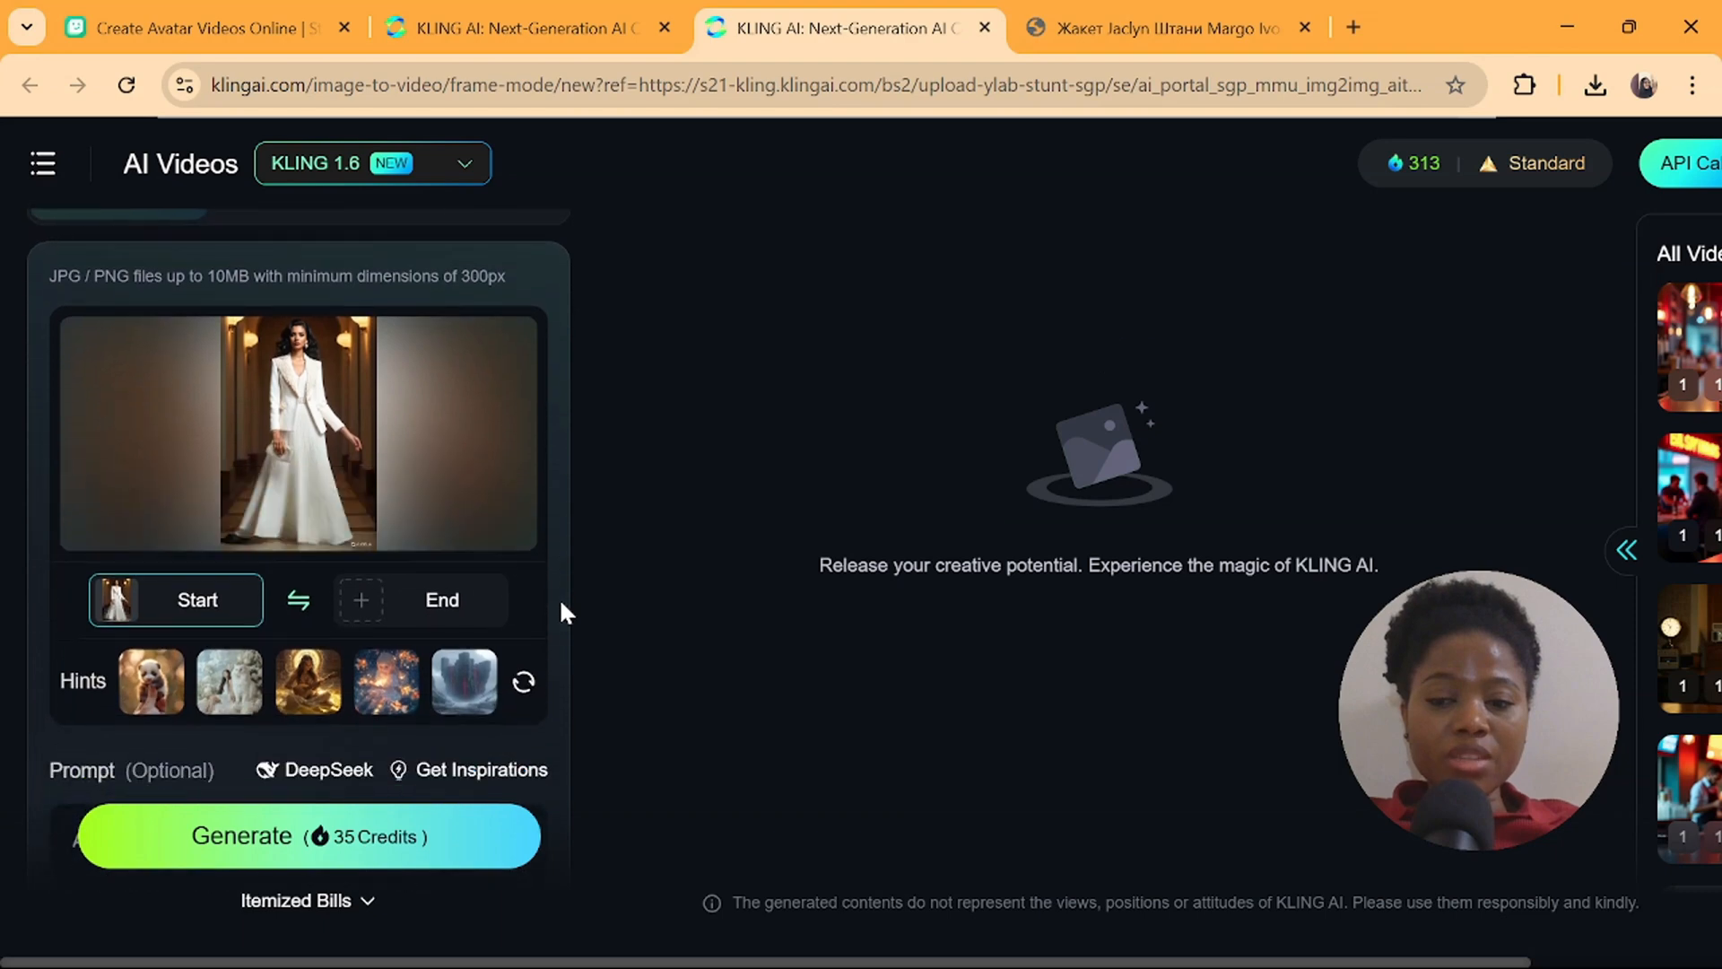
scroll(554, 390, up, 5)
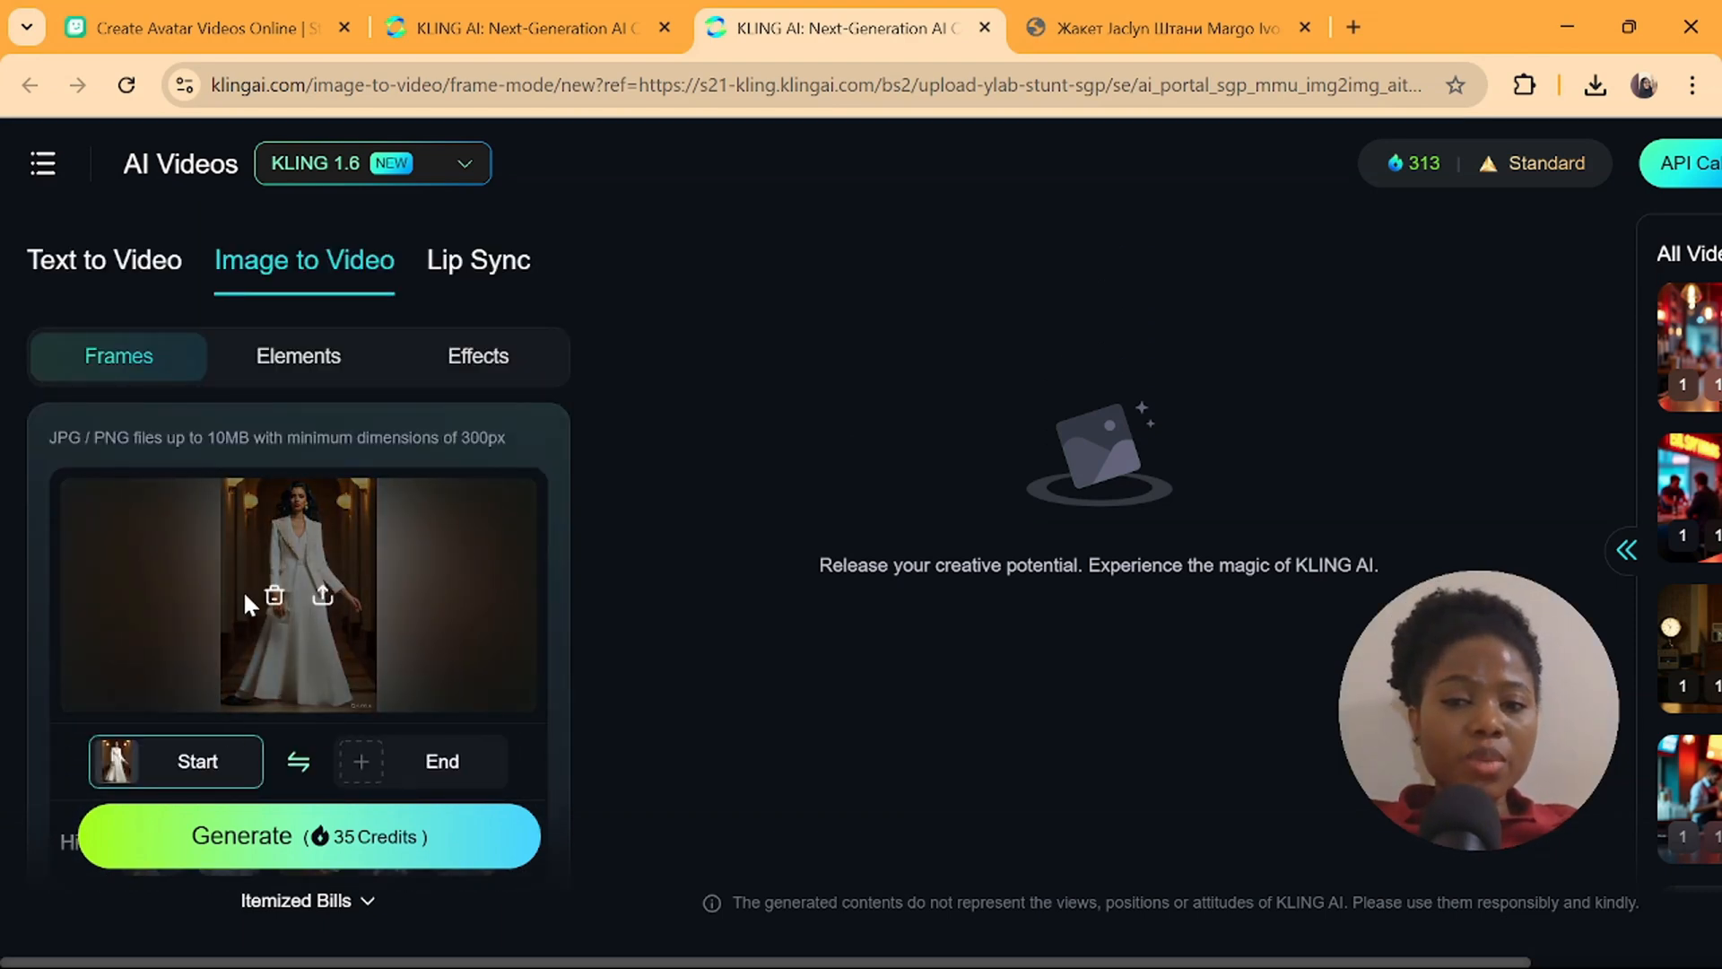
click(293, 367)
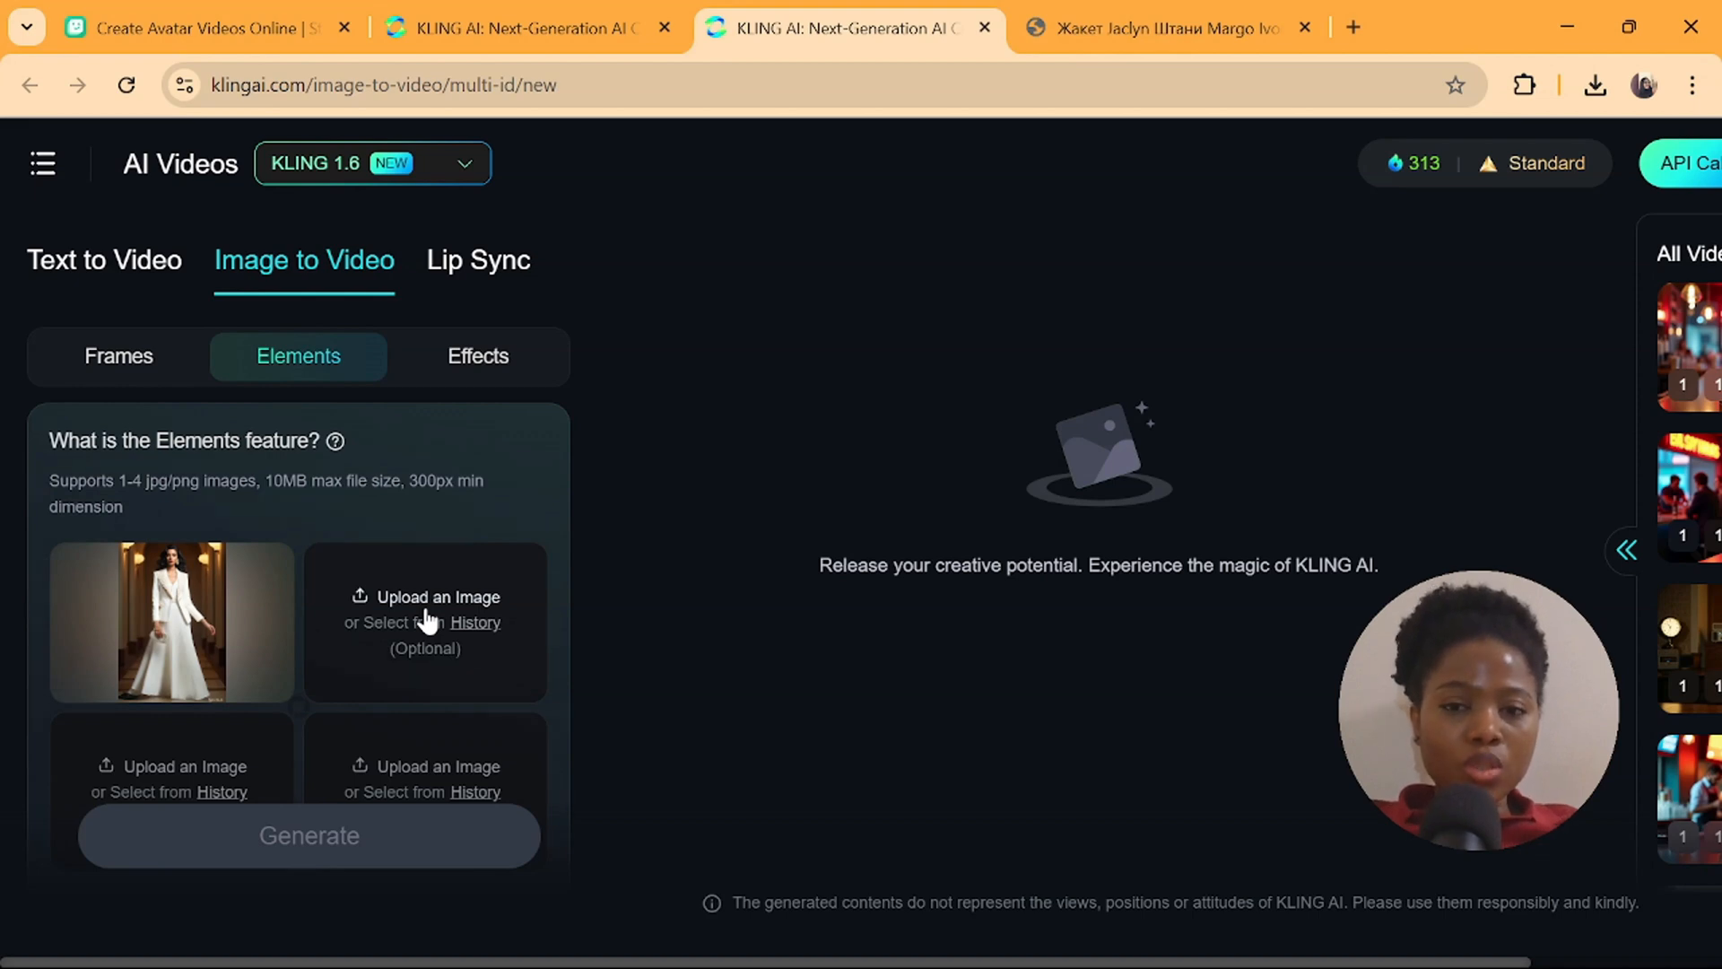
Bring the white blazer try-on image to life in Image to Video's Elements mode and add the empty runway image as the second element
click(577, 42)
mouse_move(1127, 746)
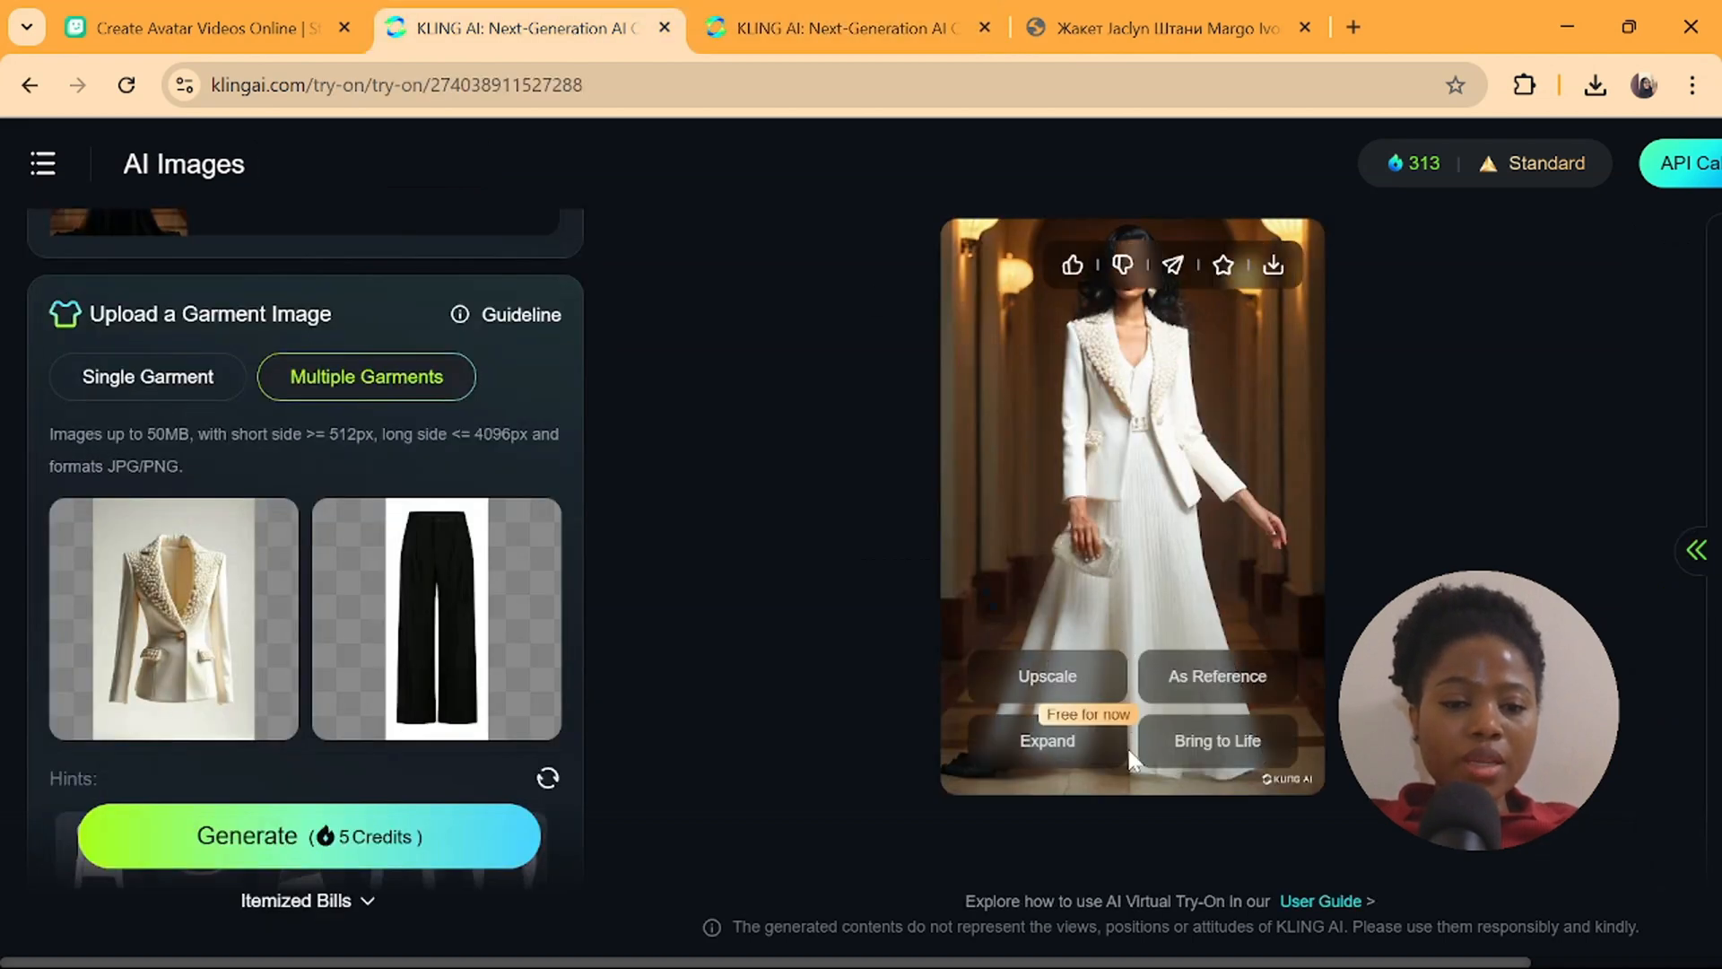
click(1206, 741)
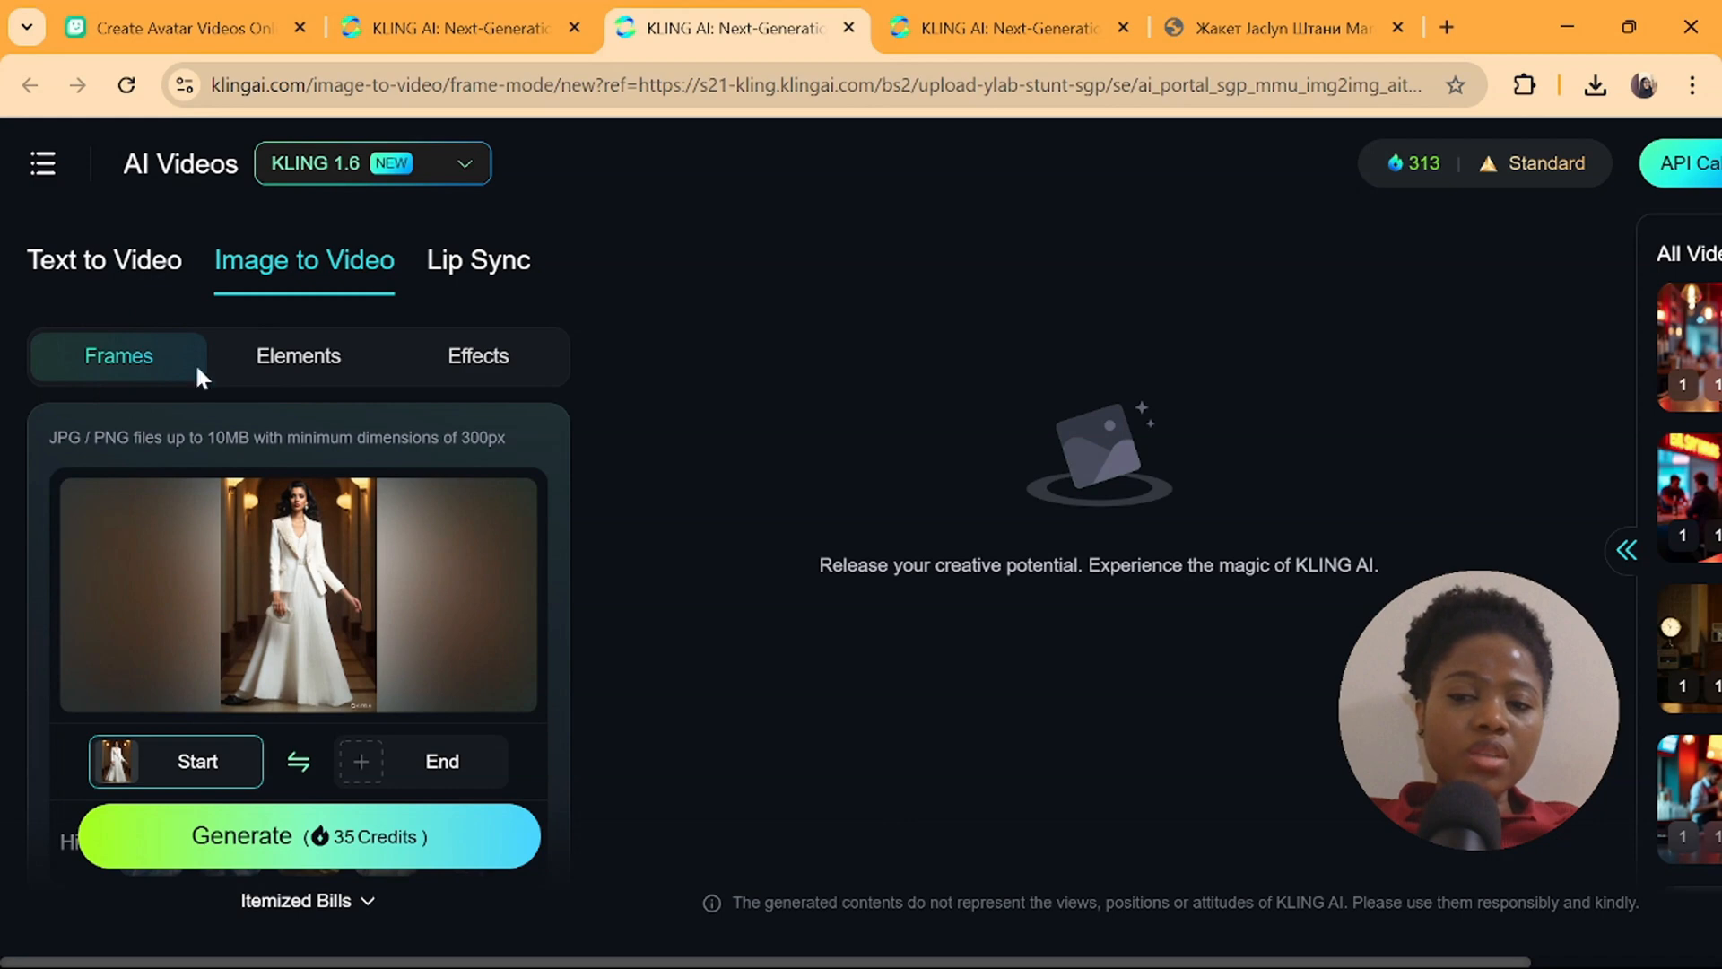
click(300, 359)
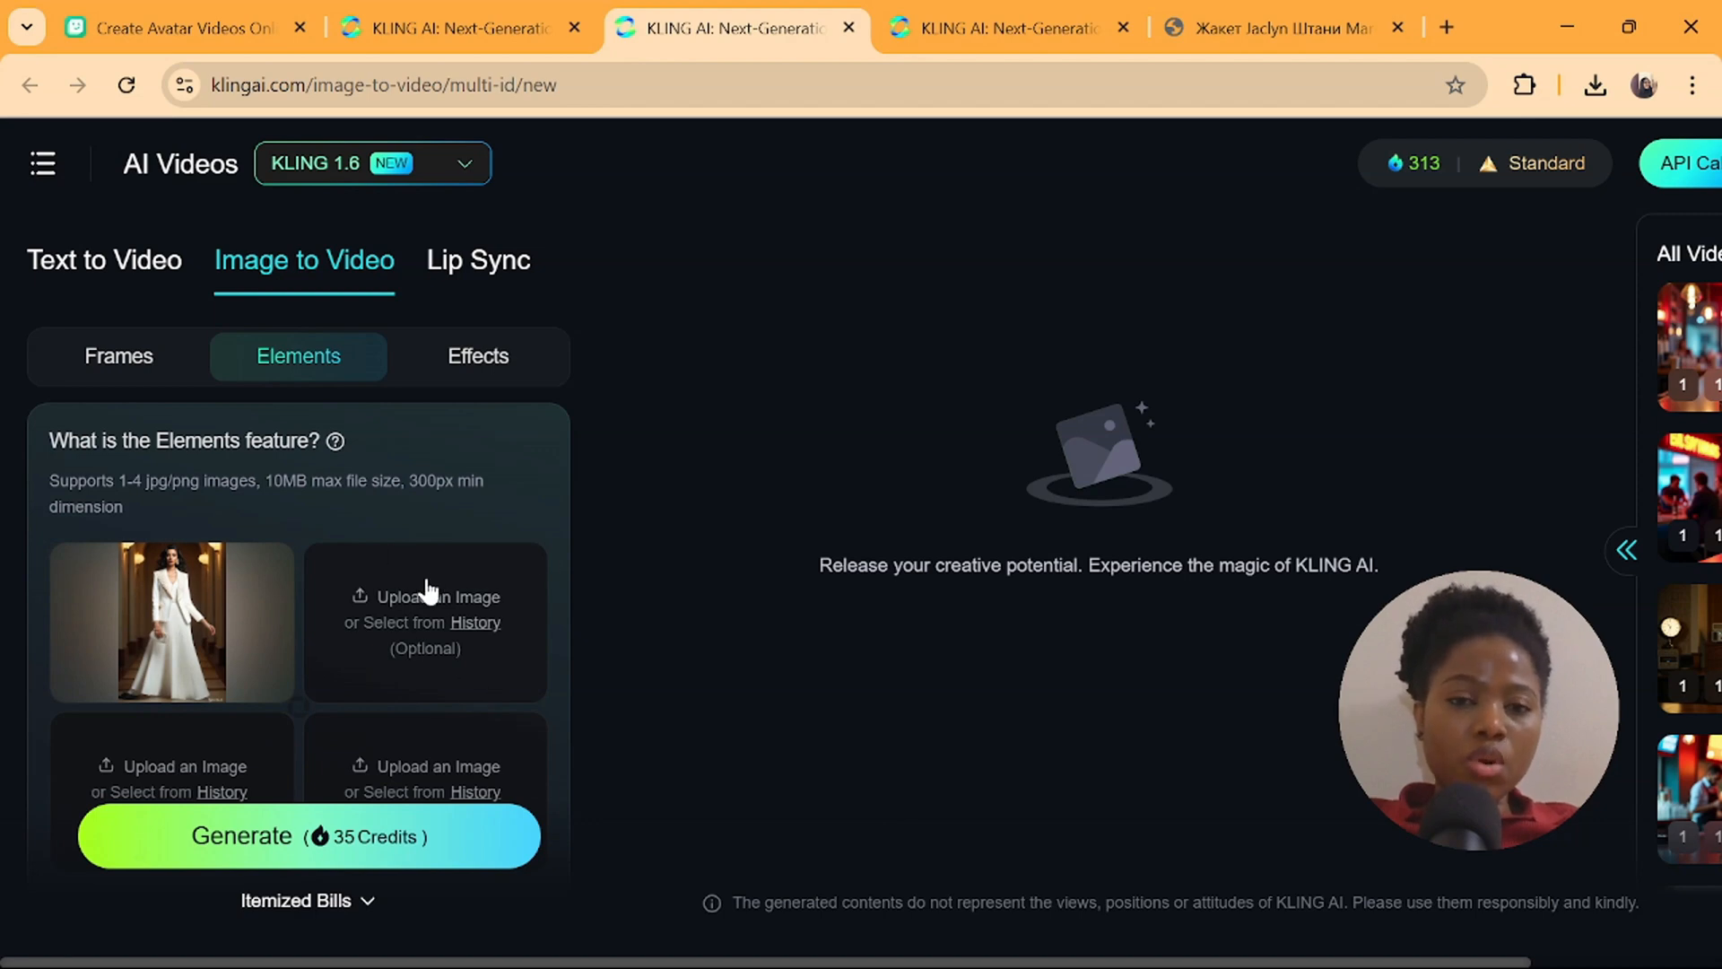
mouse_move(137, 692)
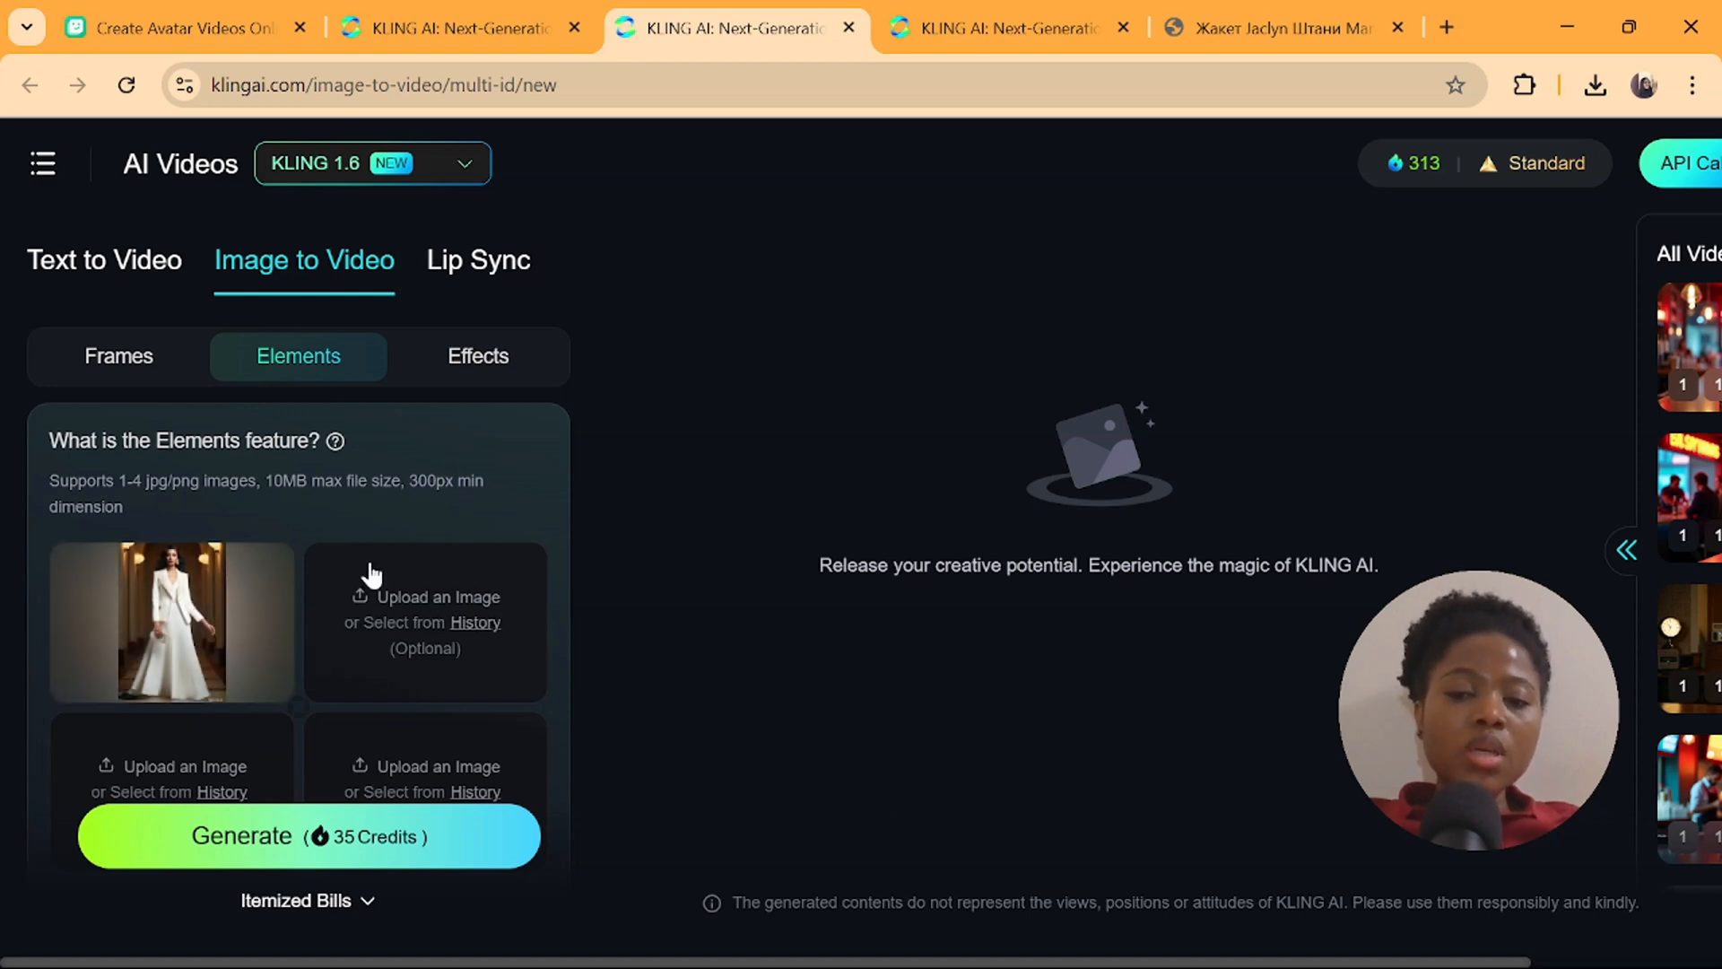
click(429, 619)
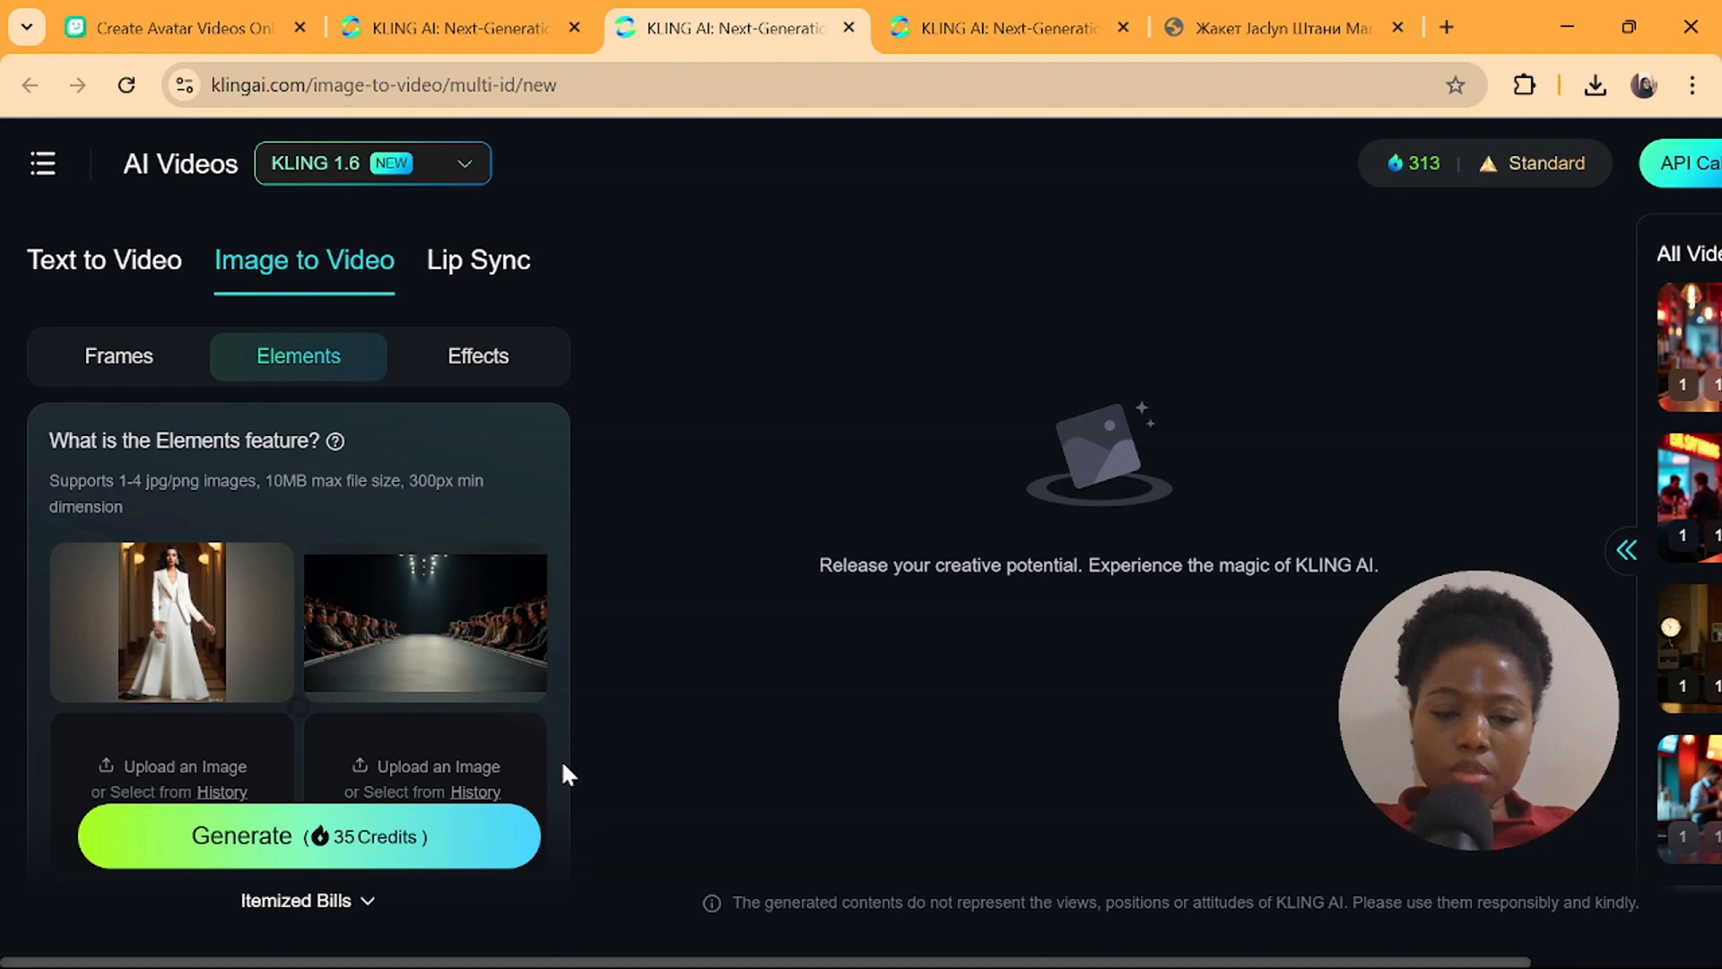
Set the prompt to "A model confidently walks down a lit runway, exuding elegance and power as cameras flash." and generate the white blazer video
scroll(562, 759, down, 5)
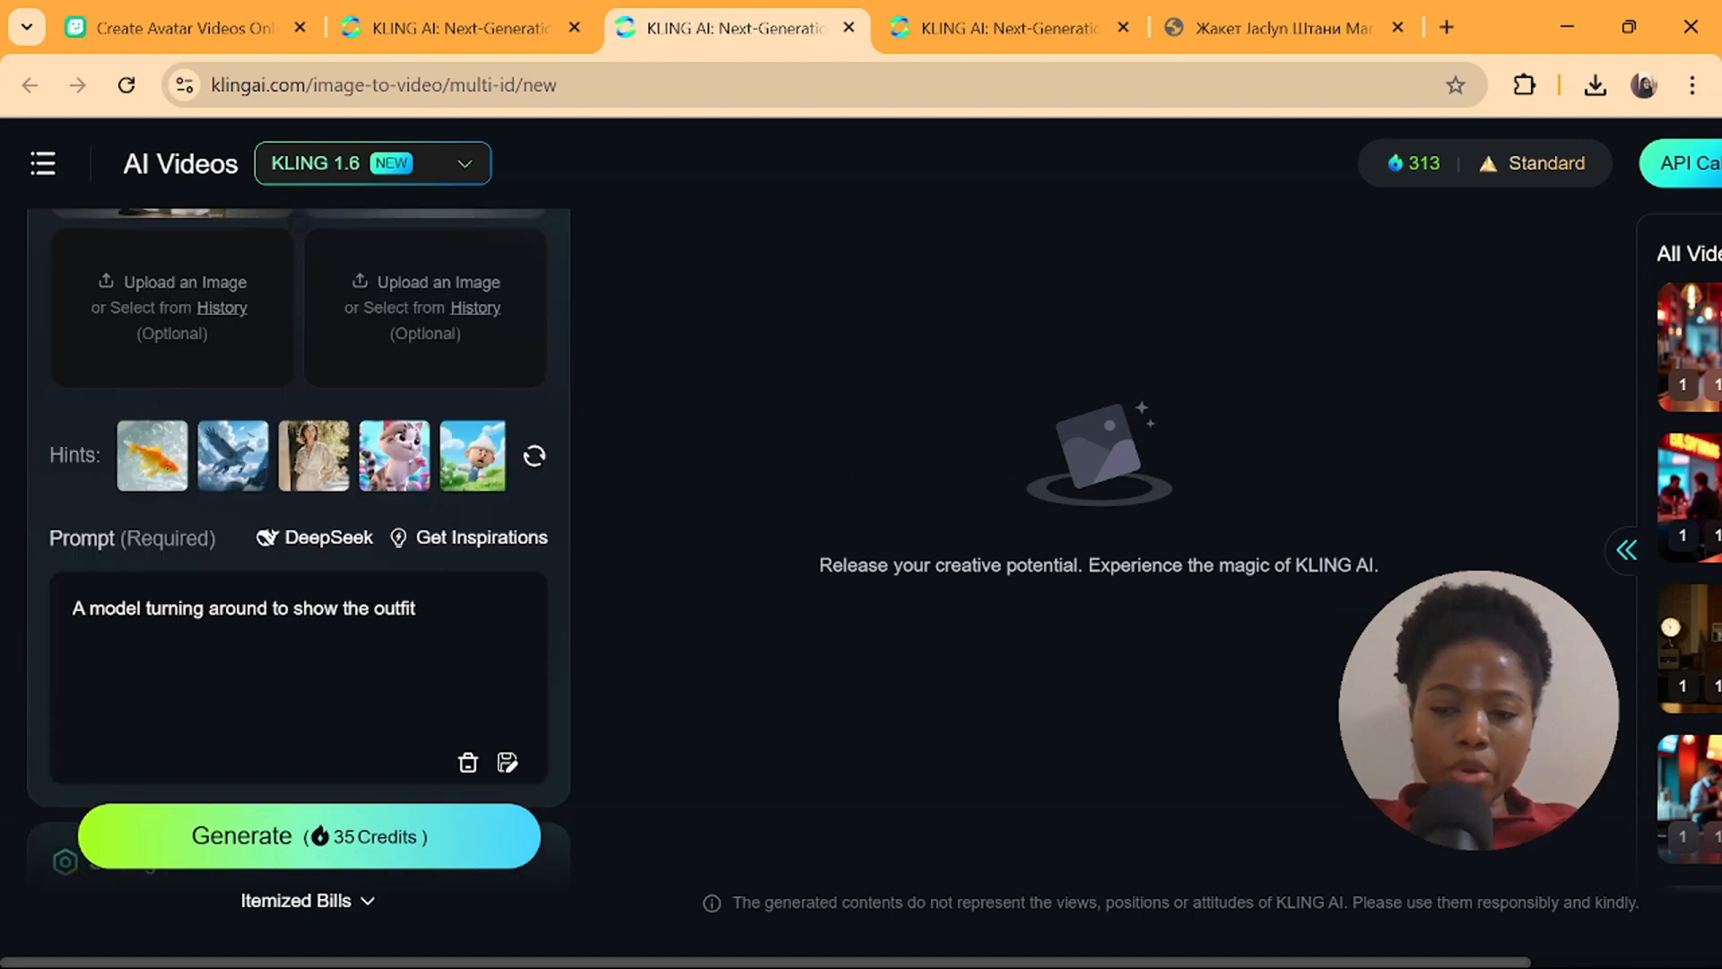
key(ctrl+a)
text(A model confidently walks down a lit runway, exuding elegance and power as cameras flash.*)
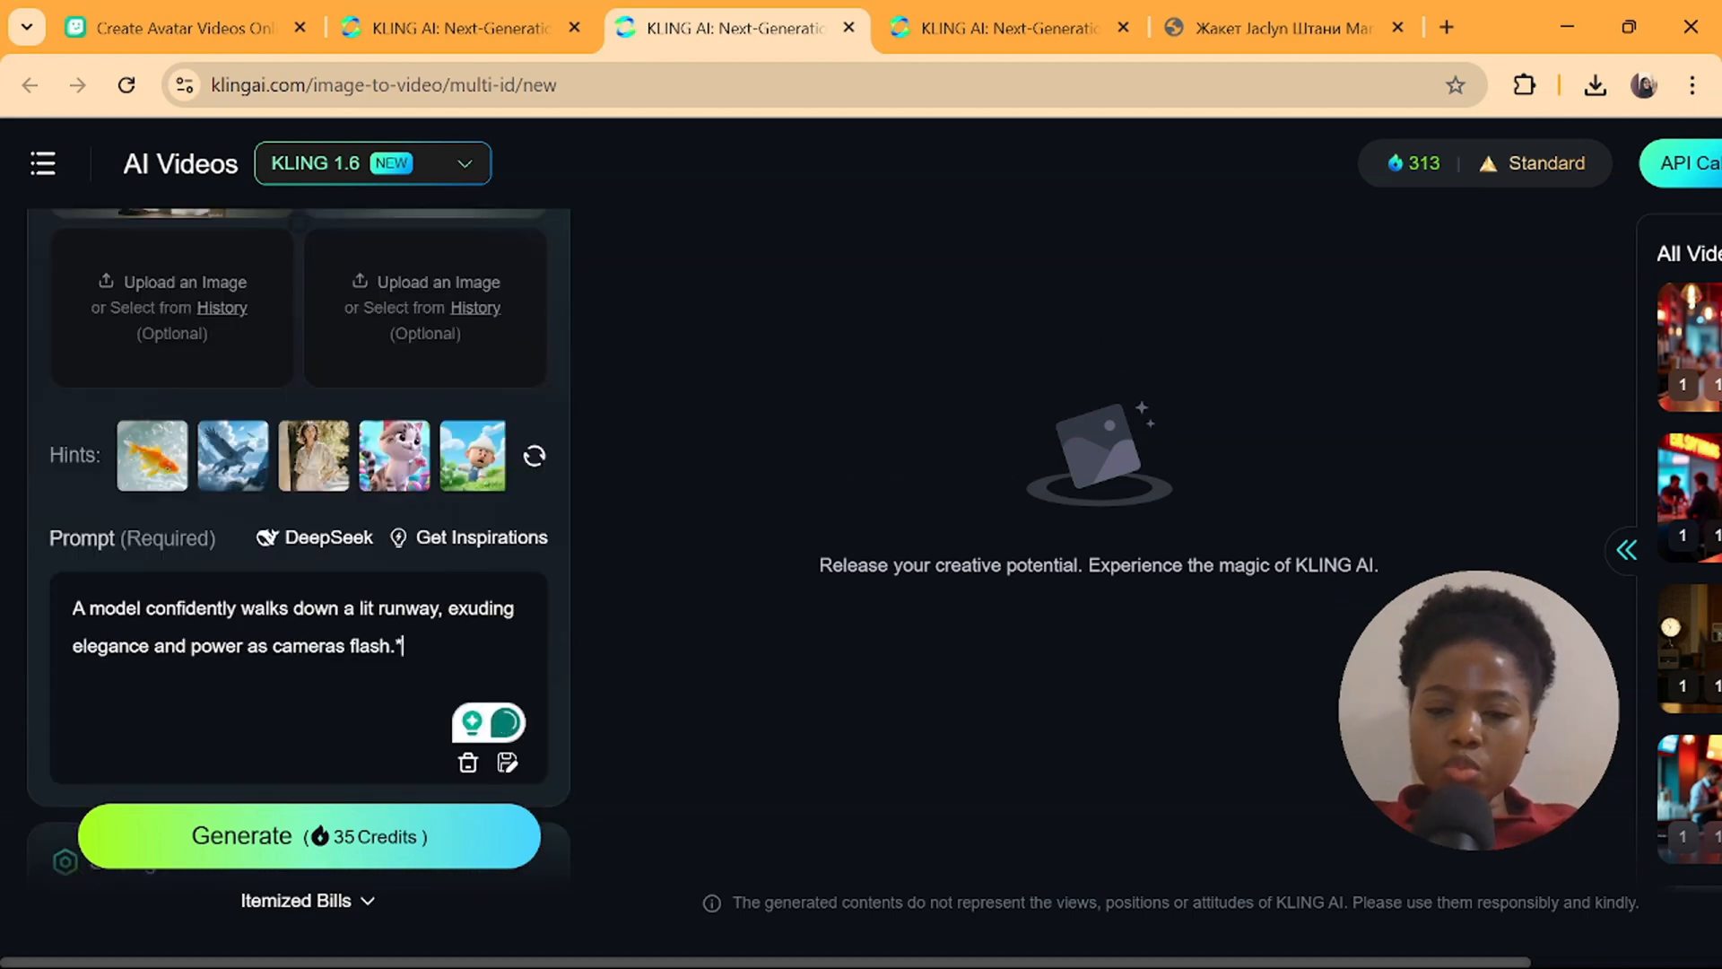
key(BackSpace)
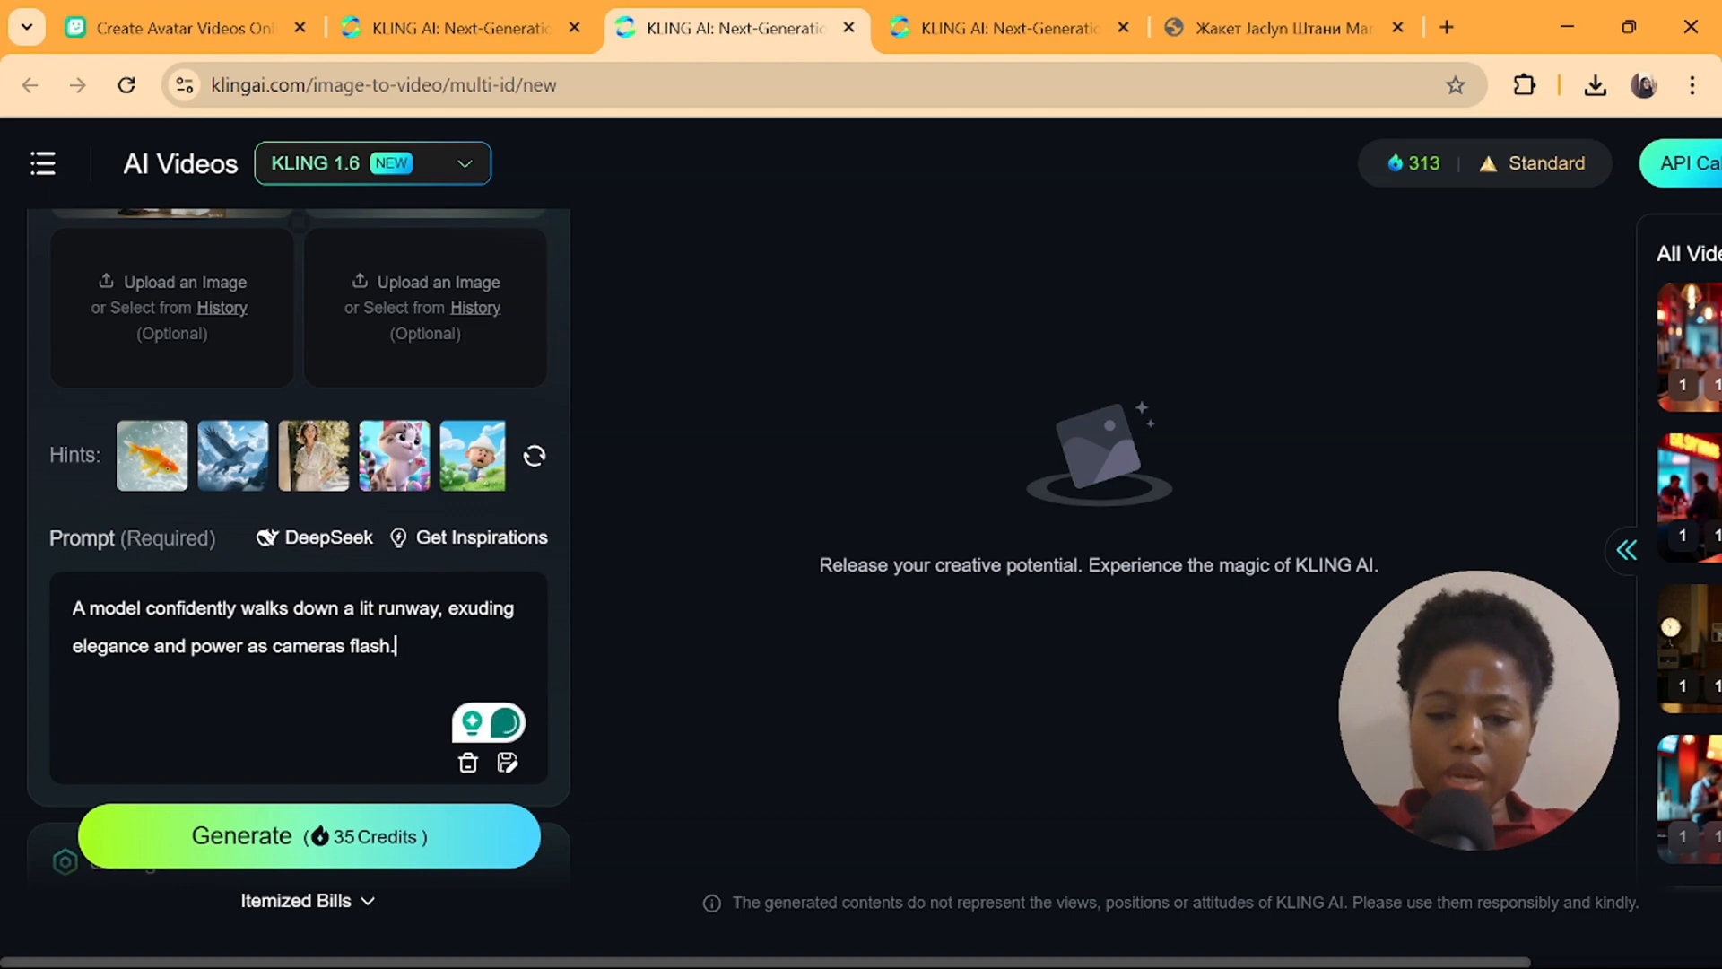
scroll(557, 787, down, 3)
click(344, 838)
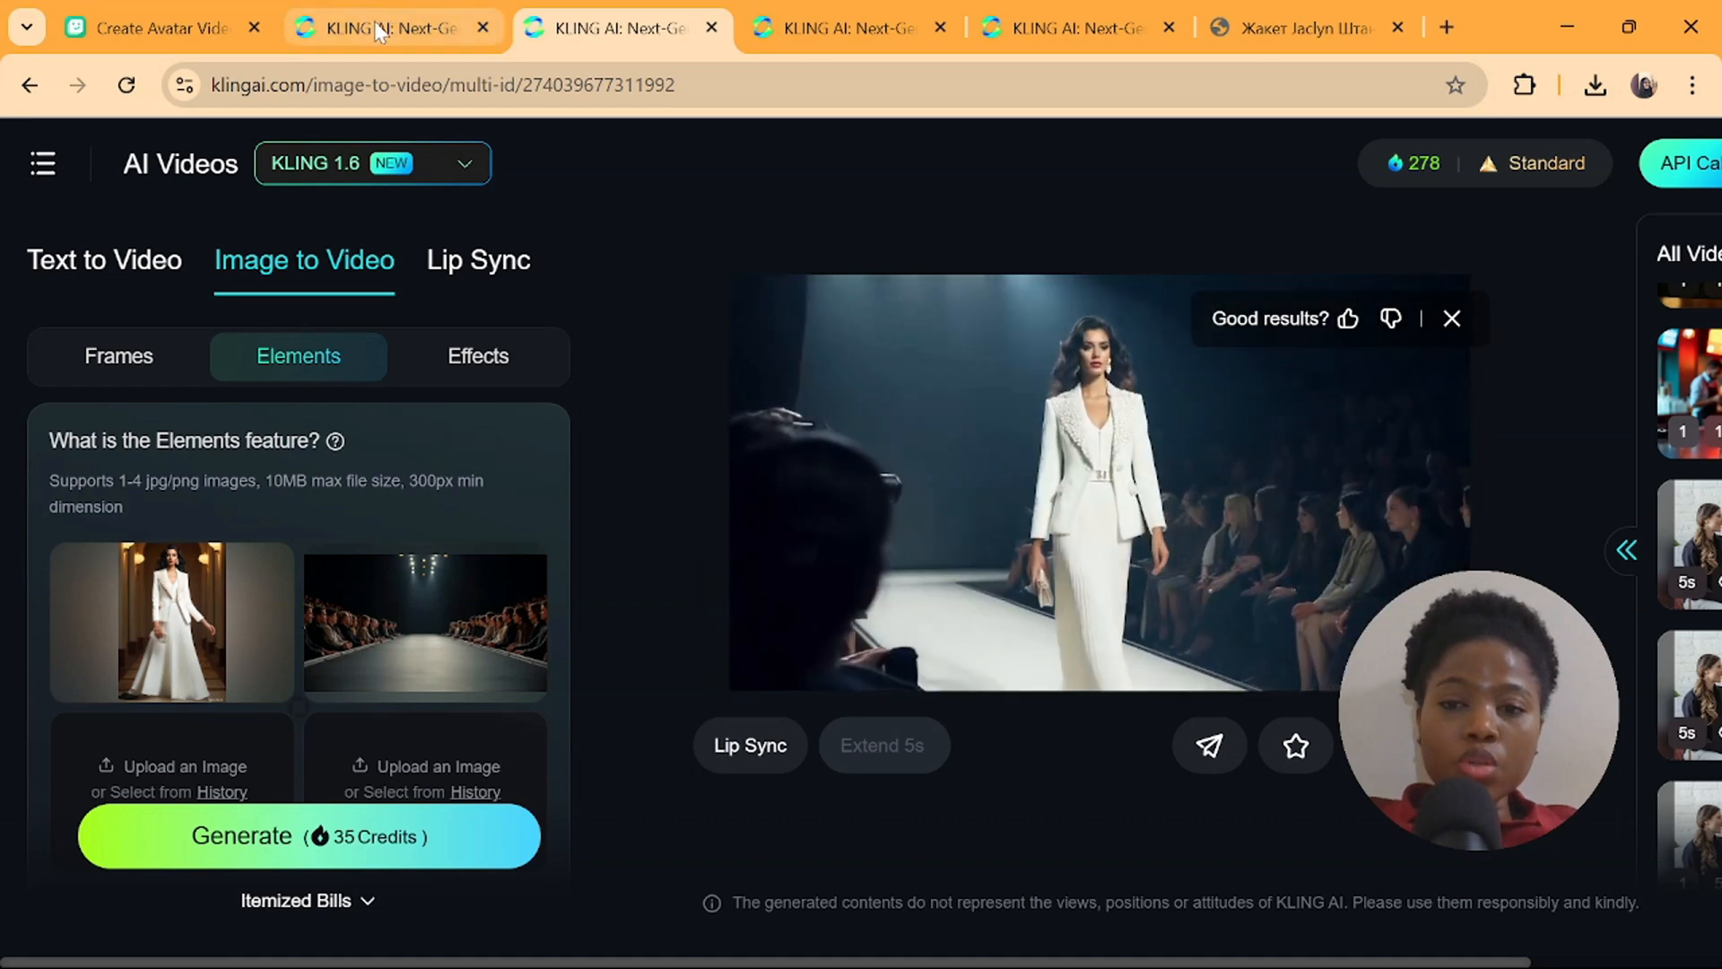
Bring the generated golden puff-sleeved gown image to life in Elements mode and add the empty runway image as the second element
click(374, 20)
click(1702, 550)
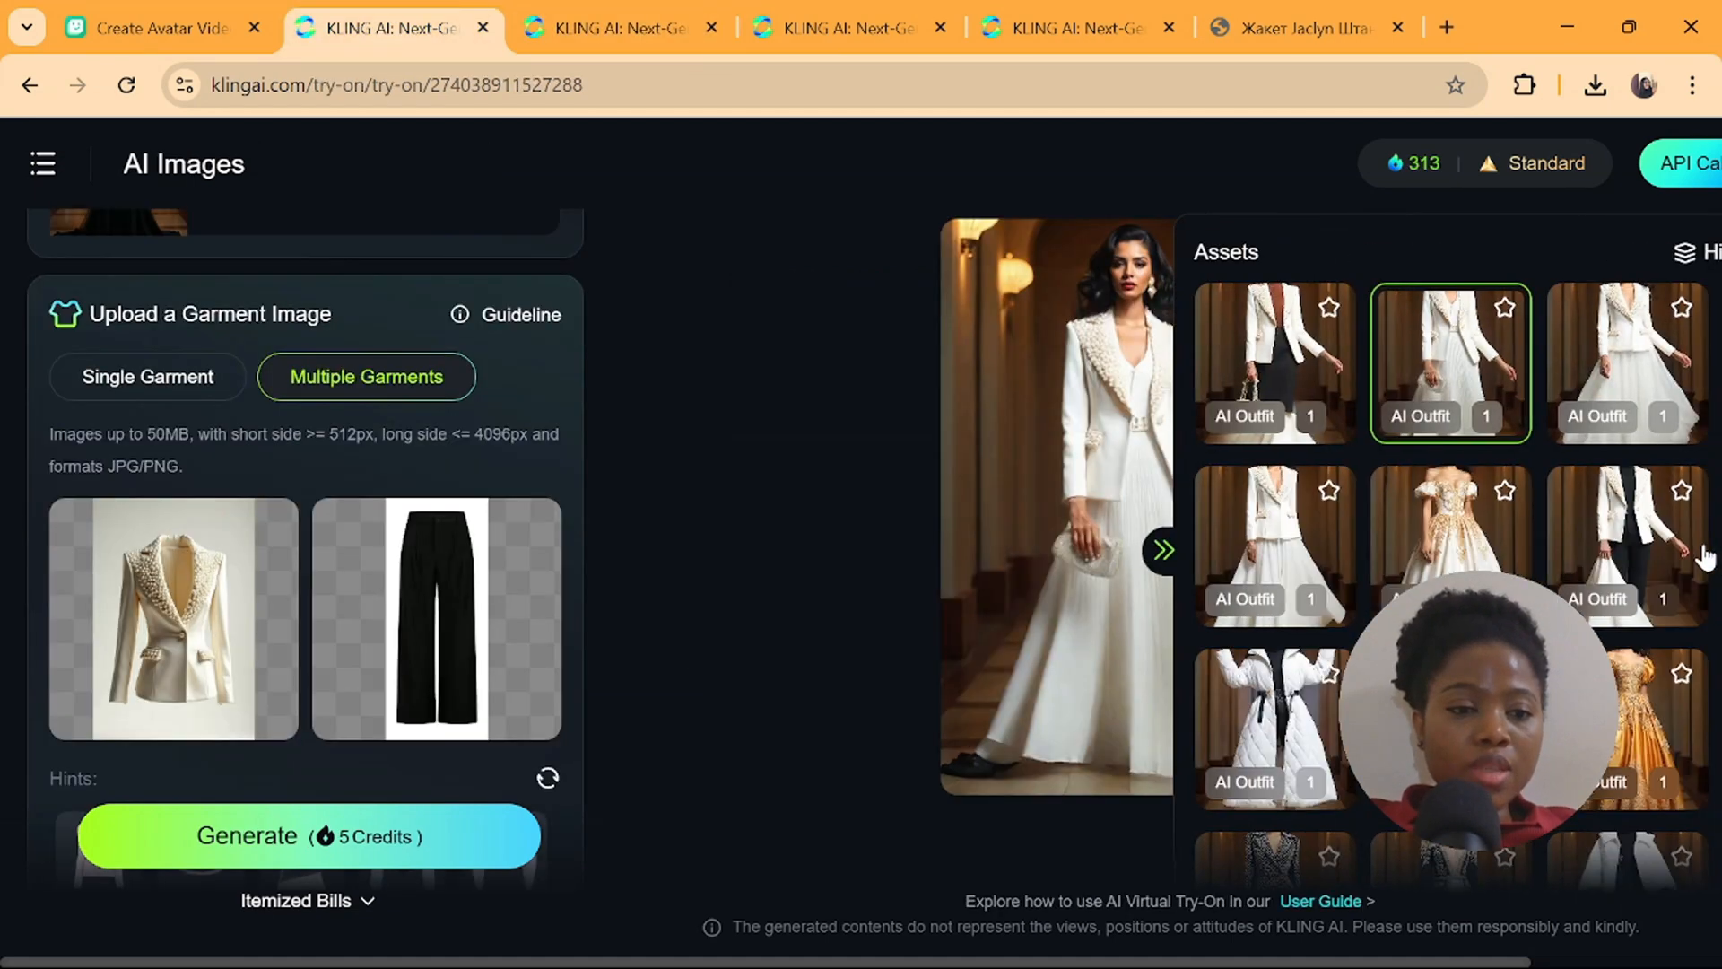
click(1657, 731)
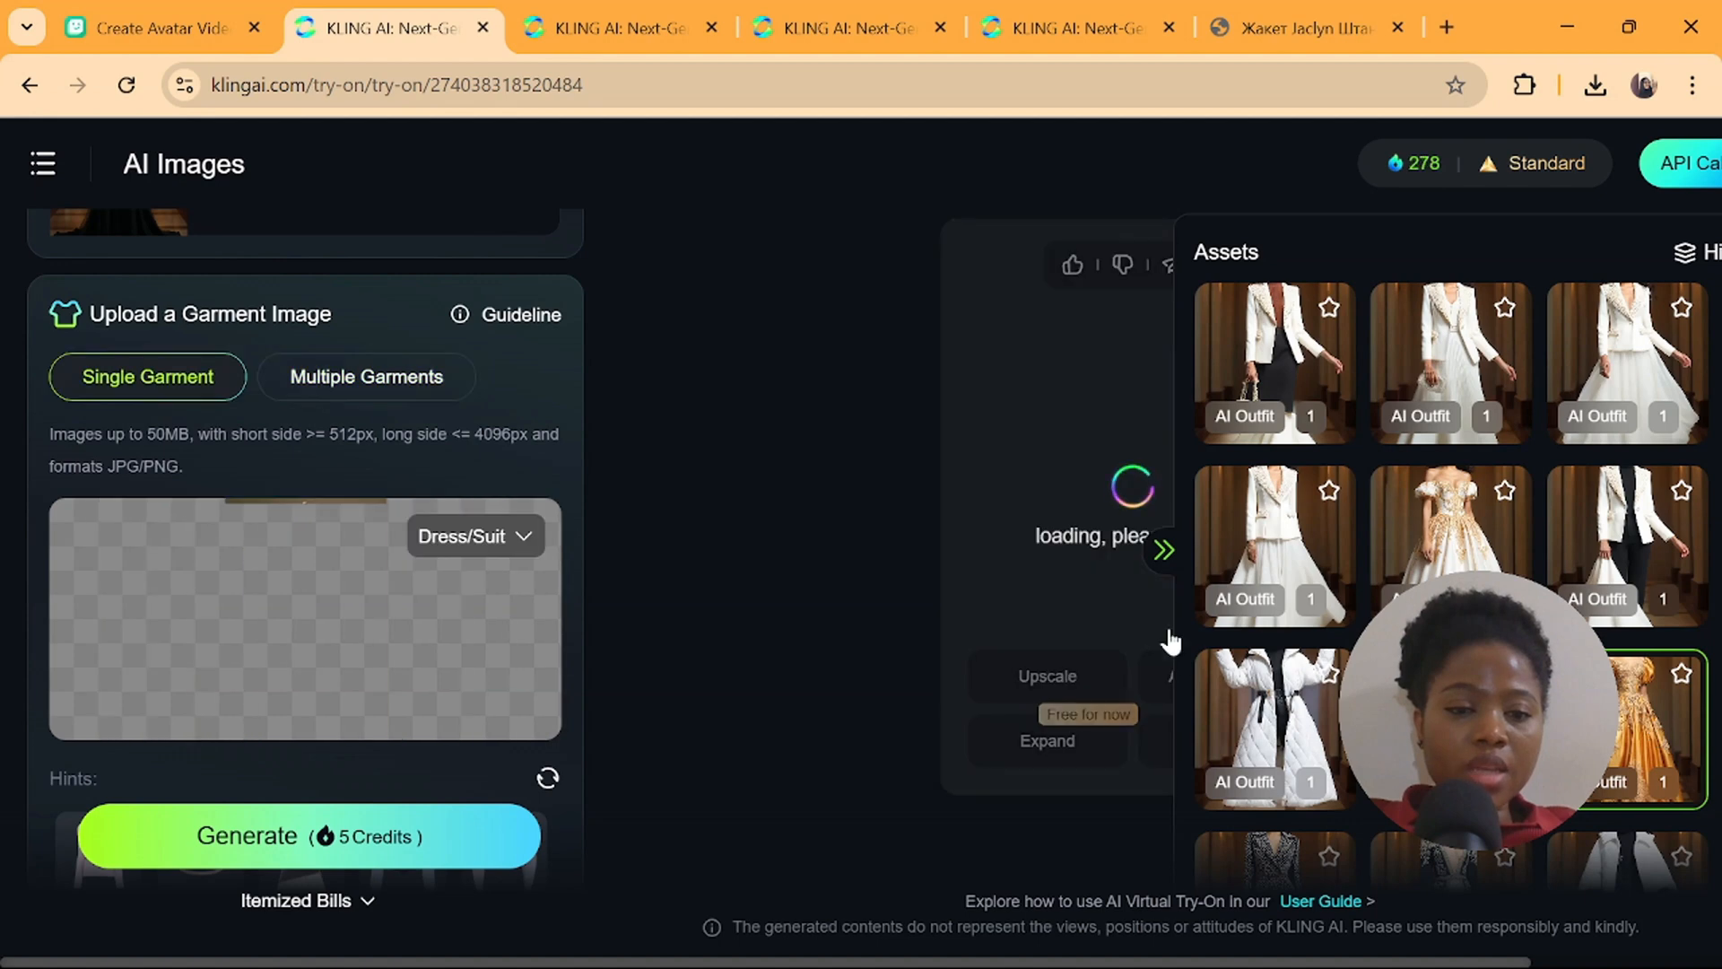
click(1163, 550)
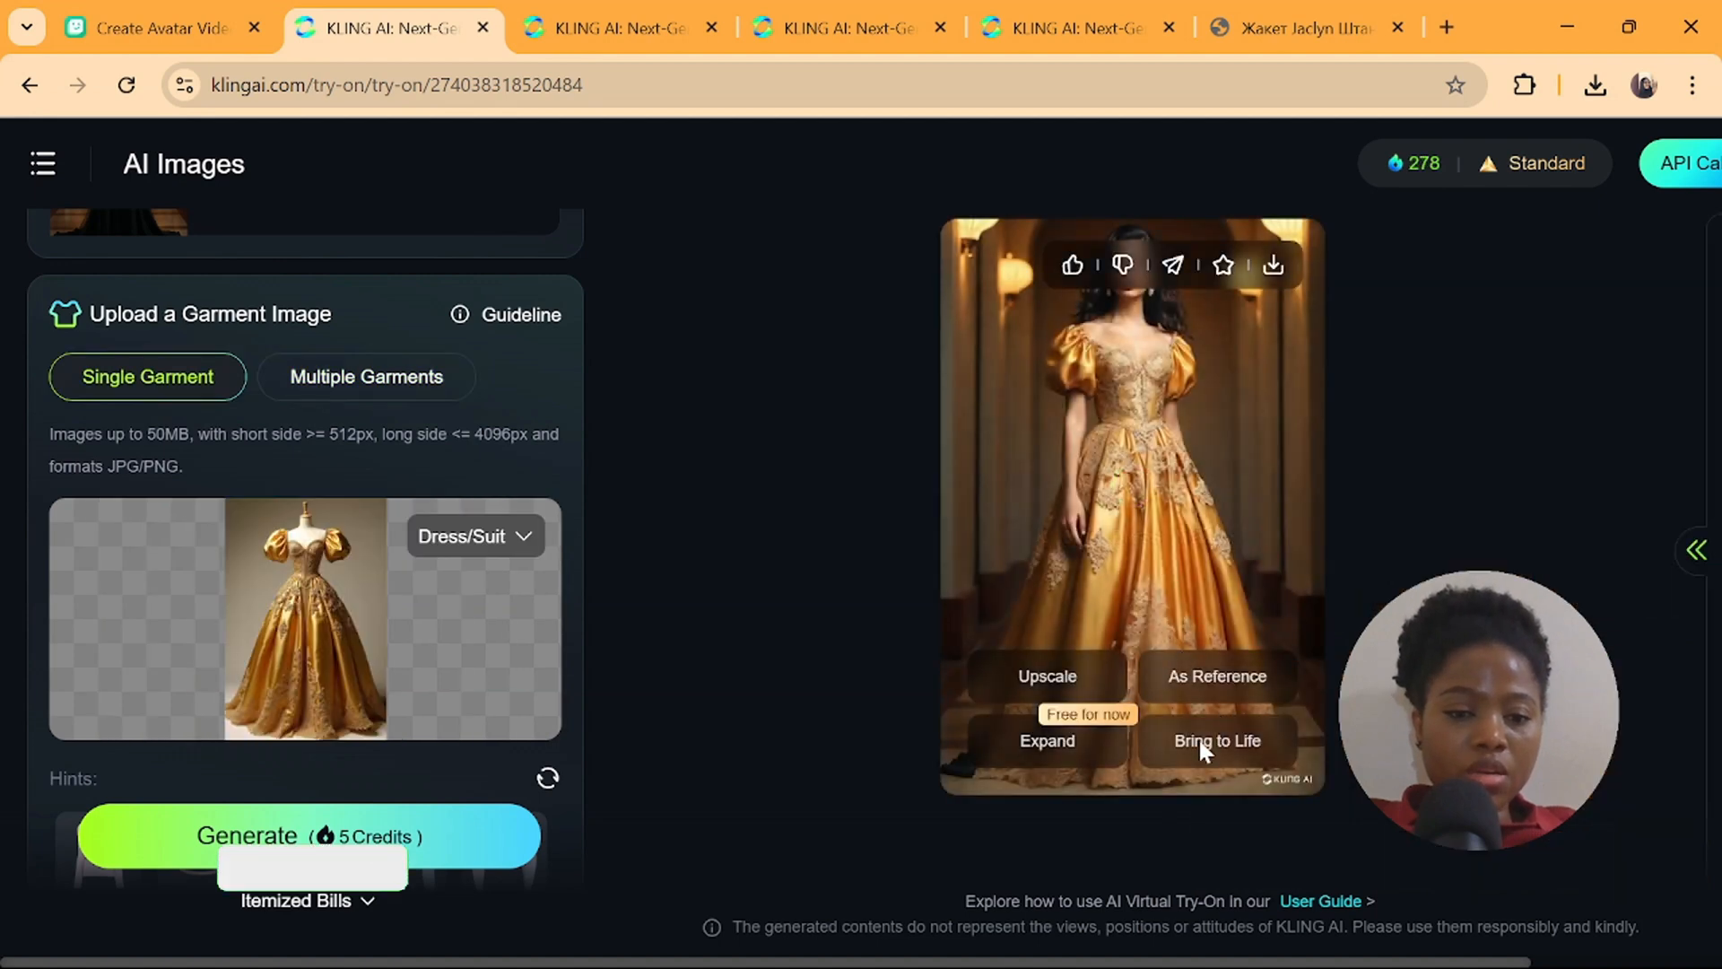
click(1217, 744)
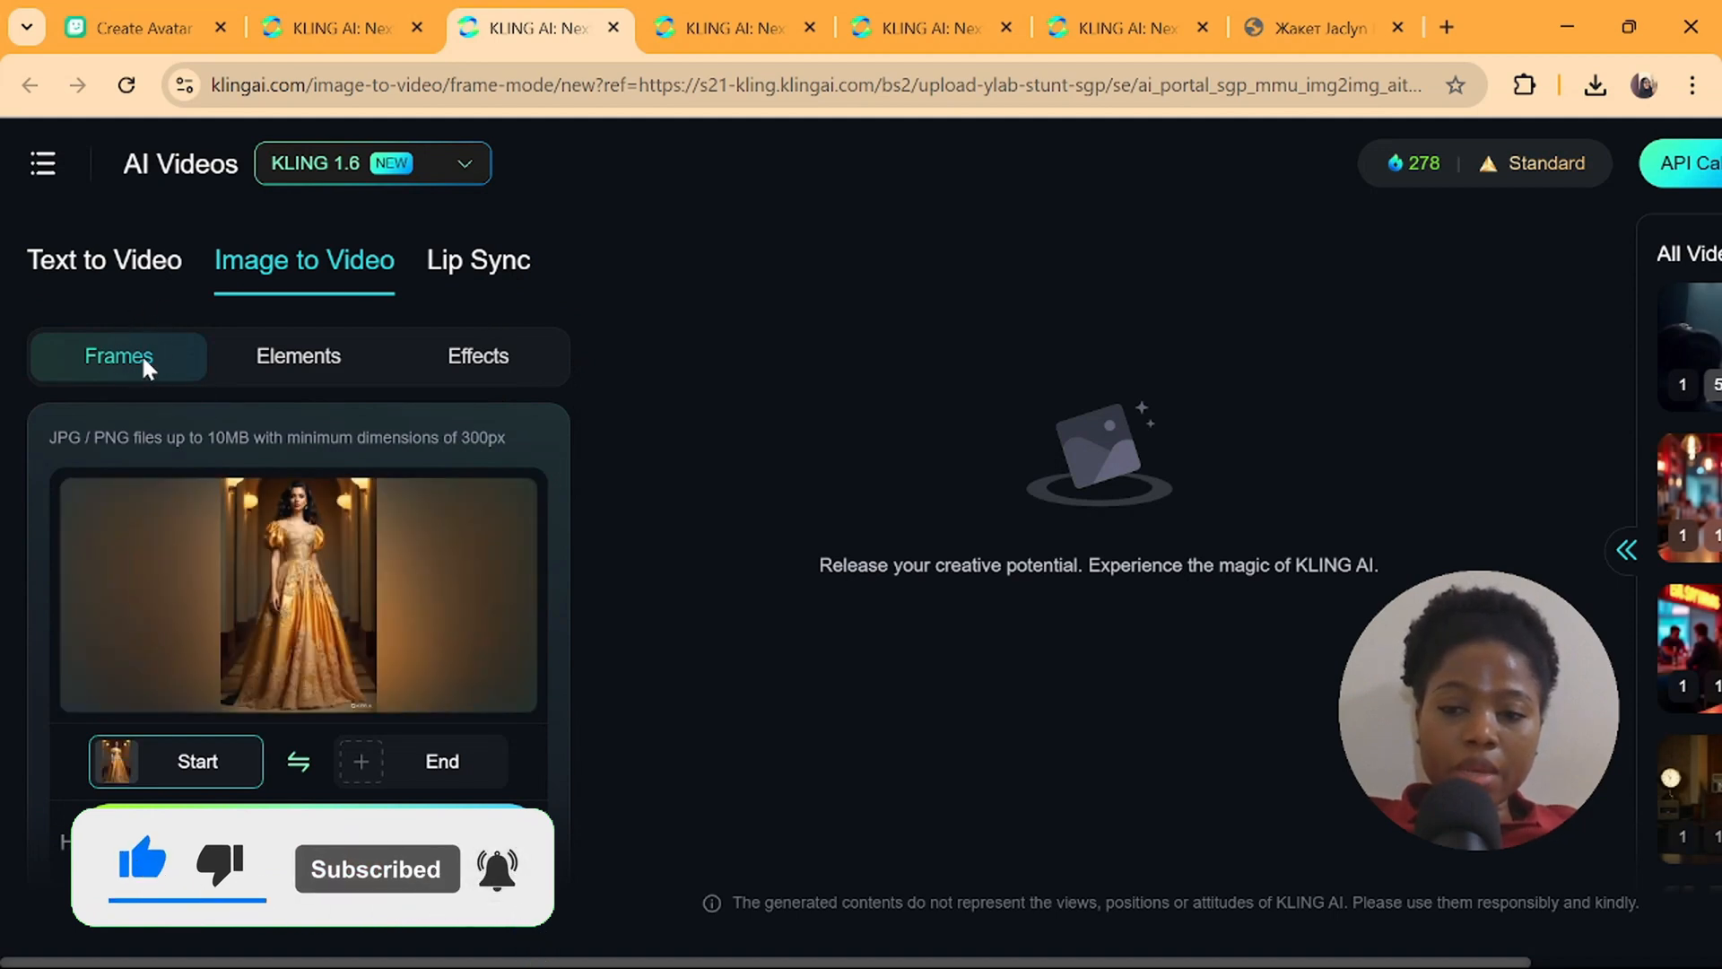
click(299, 360)
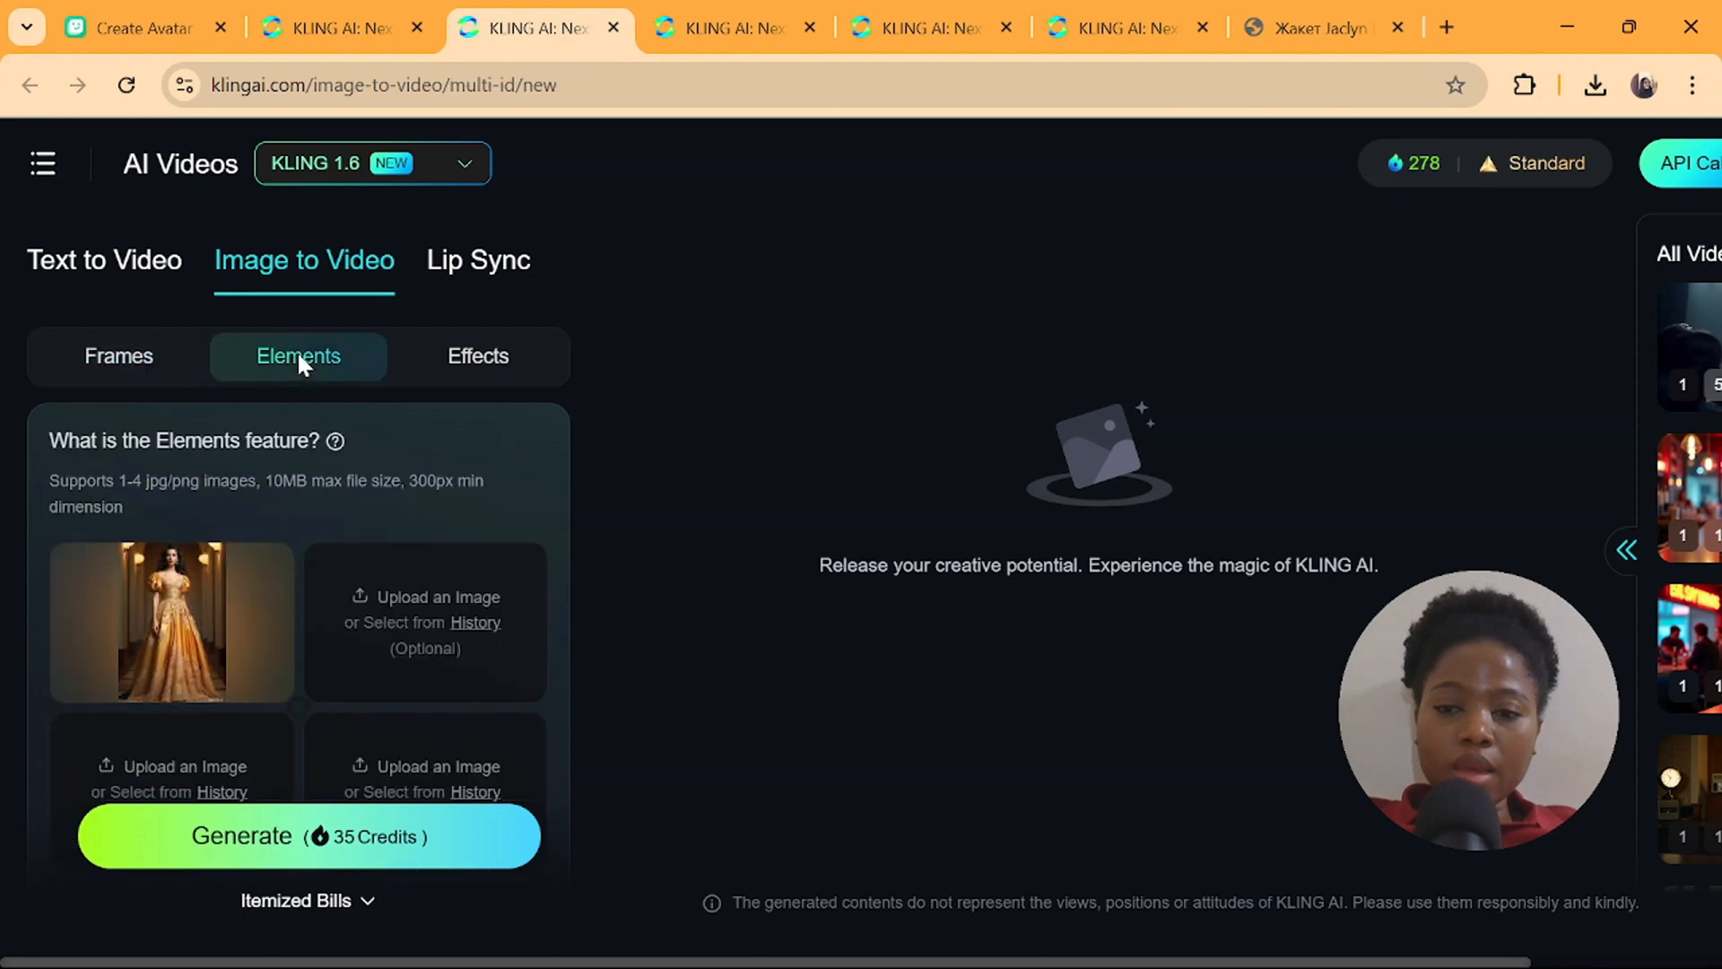
click(412, 612)
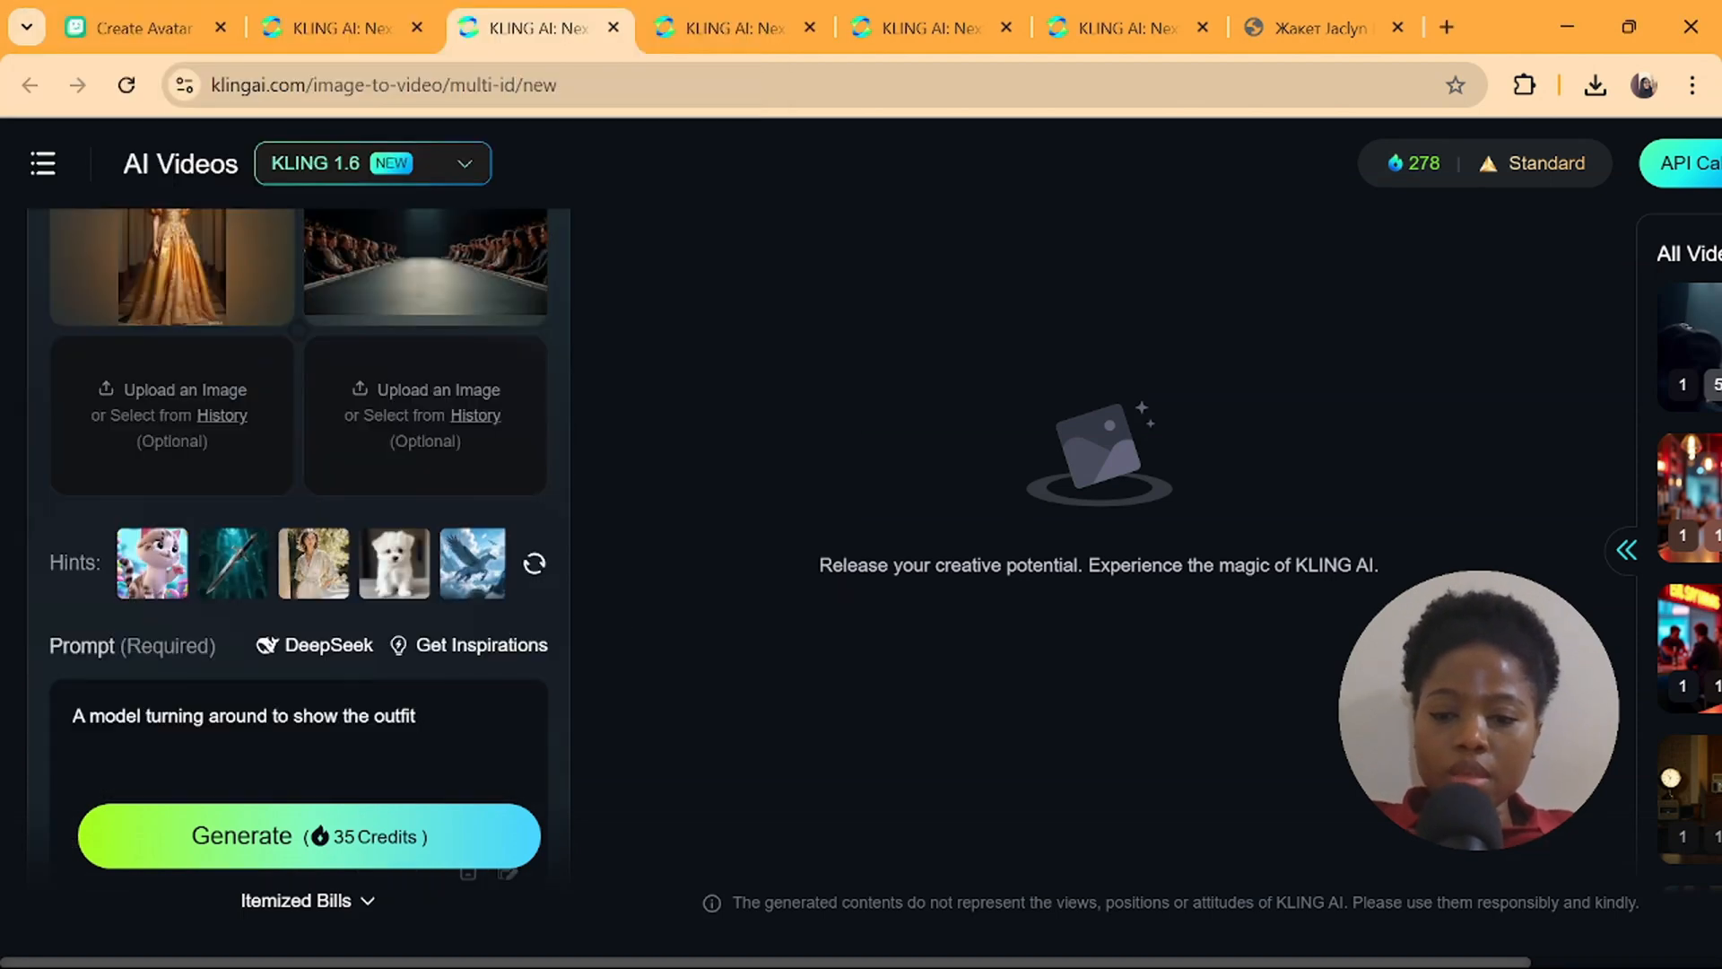
Generate the golden gown video with the prompt "A model confidently walks down a lit runway, exuding elegance and power as cameras flash."
key(ctrl+a)
text("A model confidently walks down a lit runway, exuding elegance and power as cameras flash.")
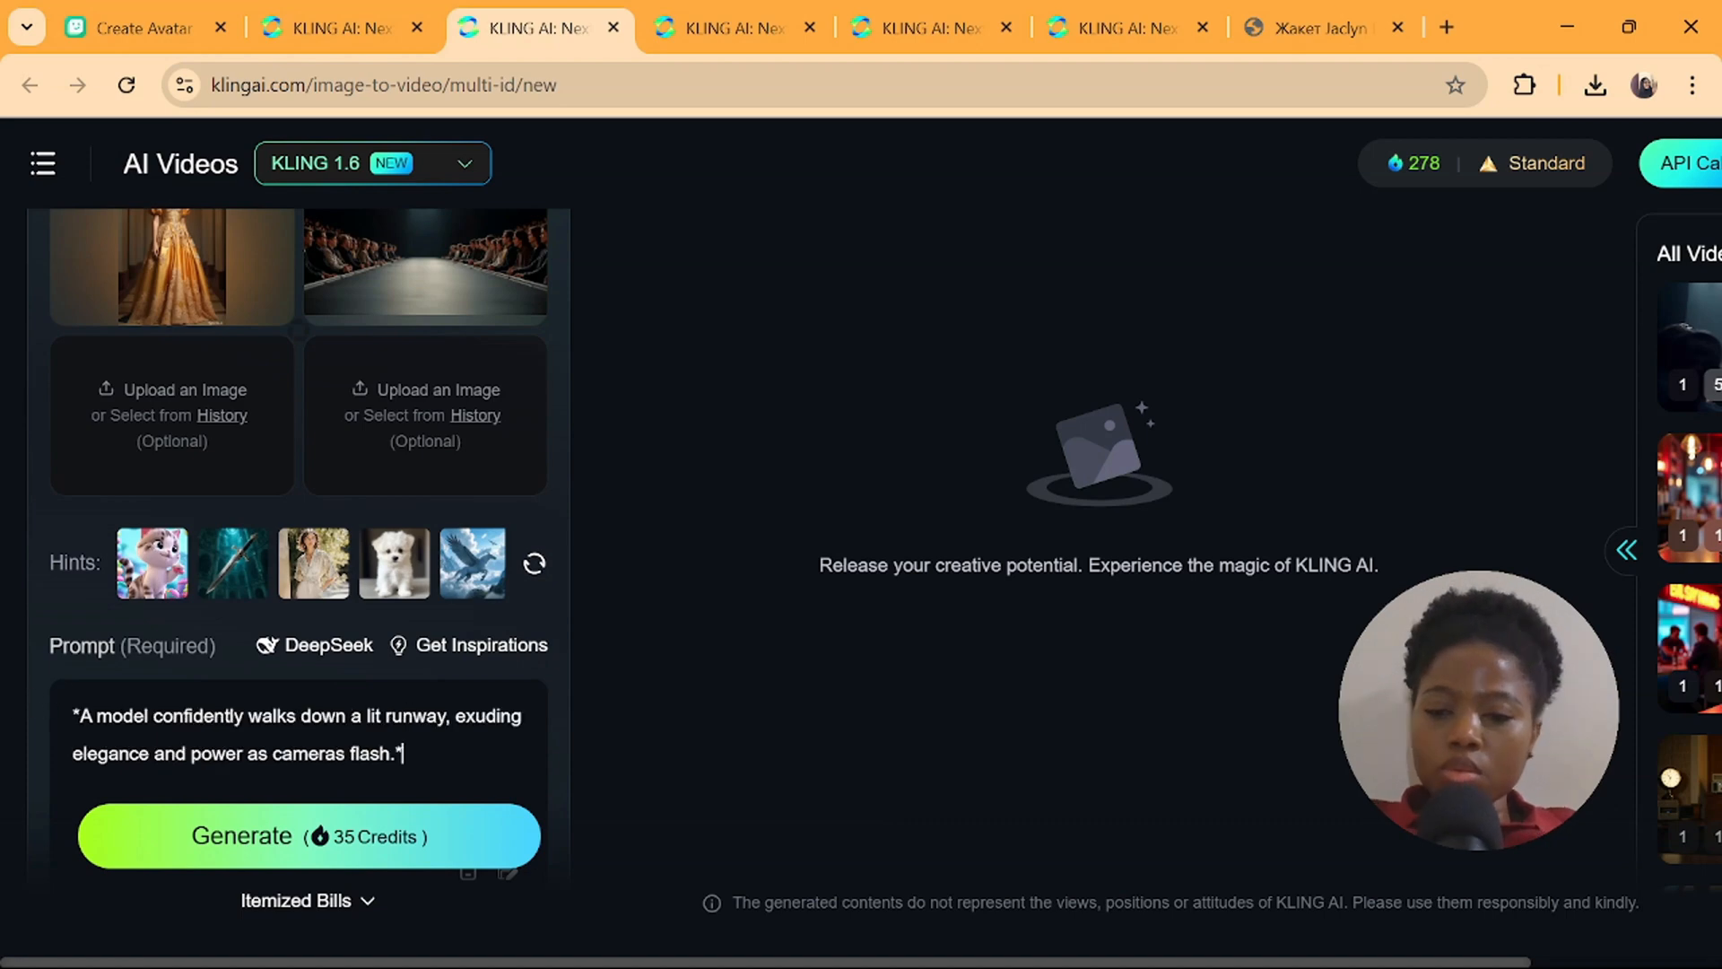
key(BackSpace)
key(ctrl+Home)
key(Delete)
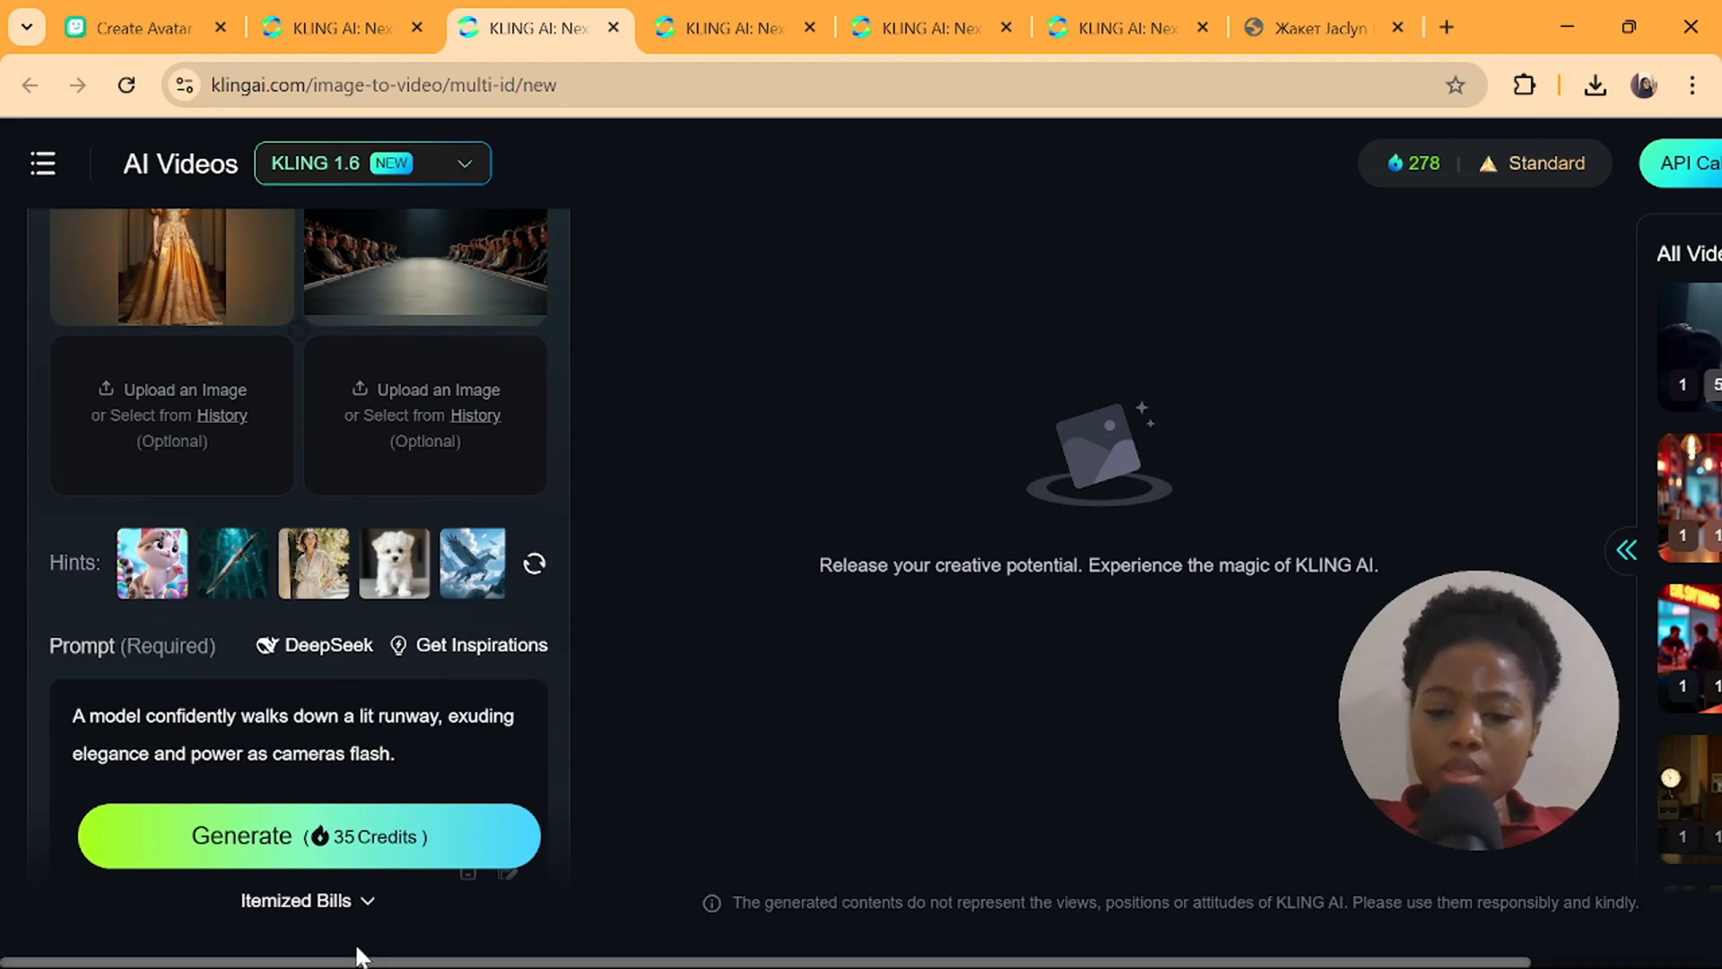
click(267, 857)
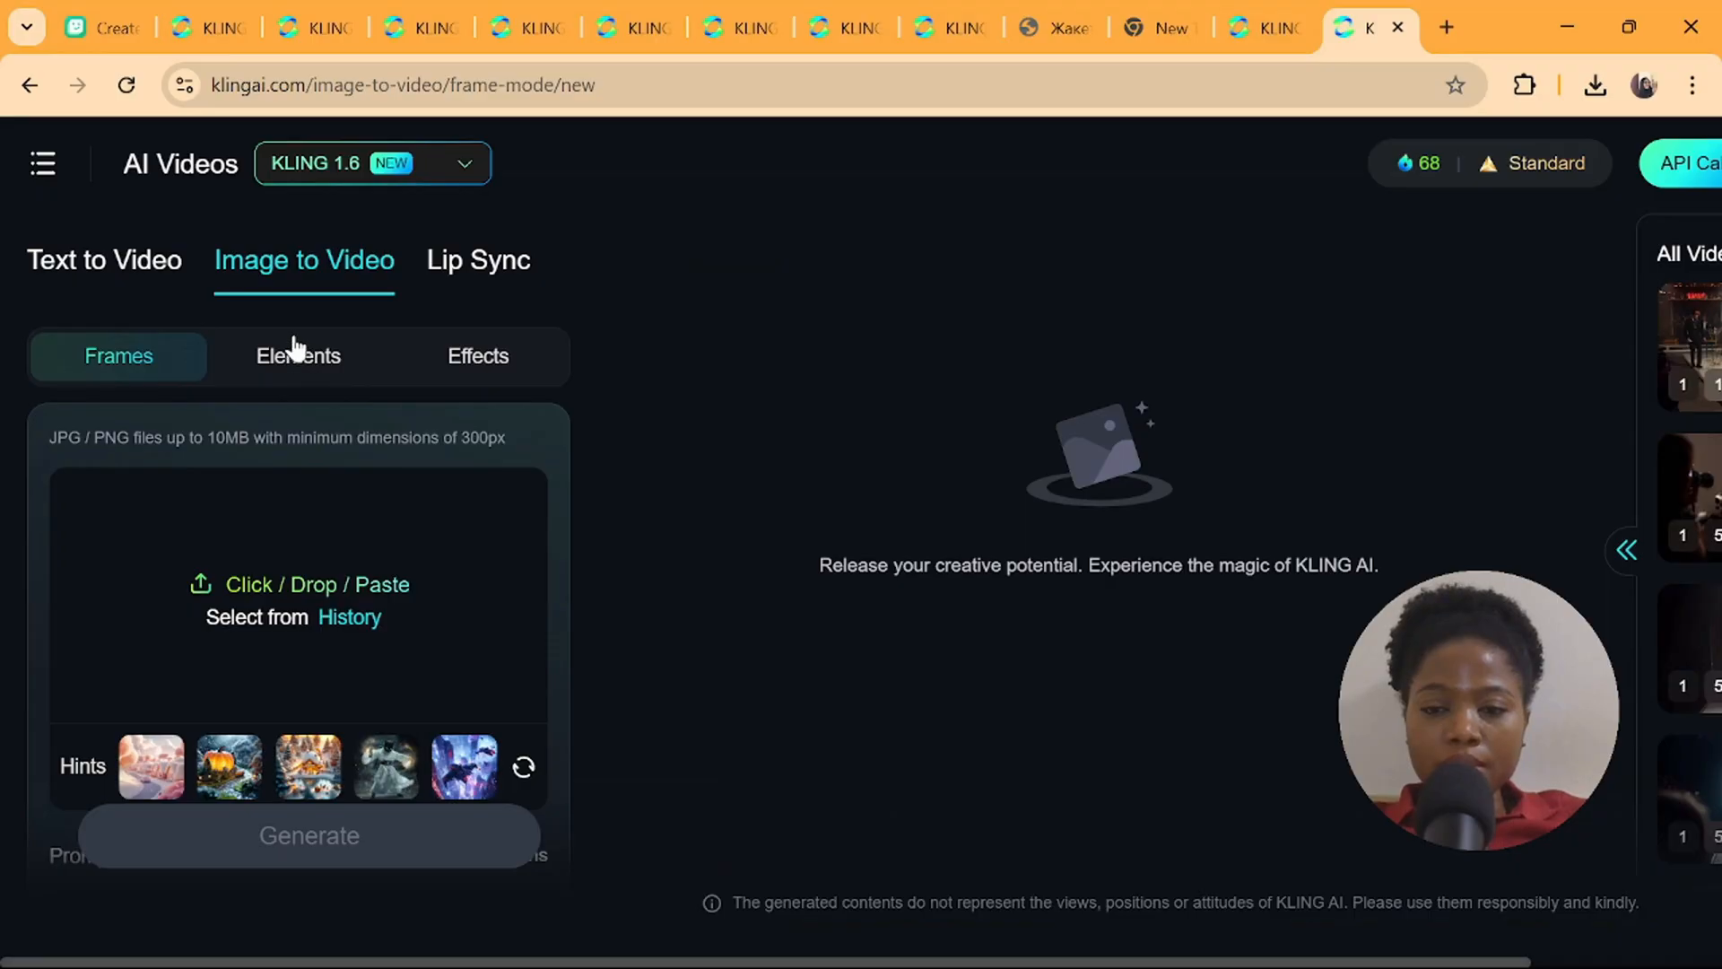
Switch the new Image to Video to Elements mode and upload the Flux_Dev full-body ultrarealistic portrait from Downloads as the first element
click(297, 352)
click(185, 578)
click(440, 247)
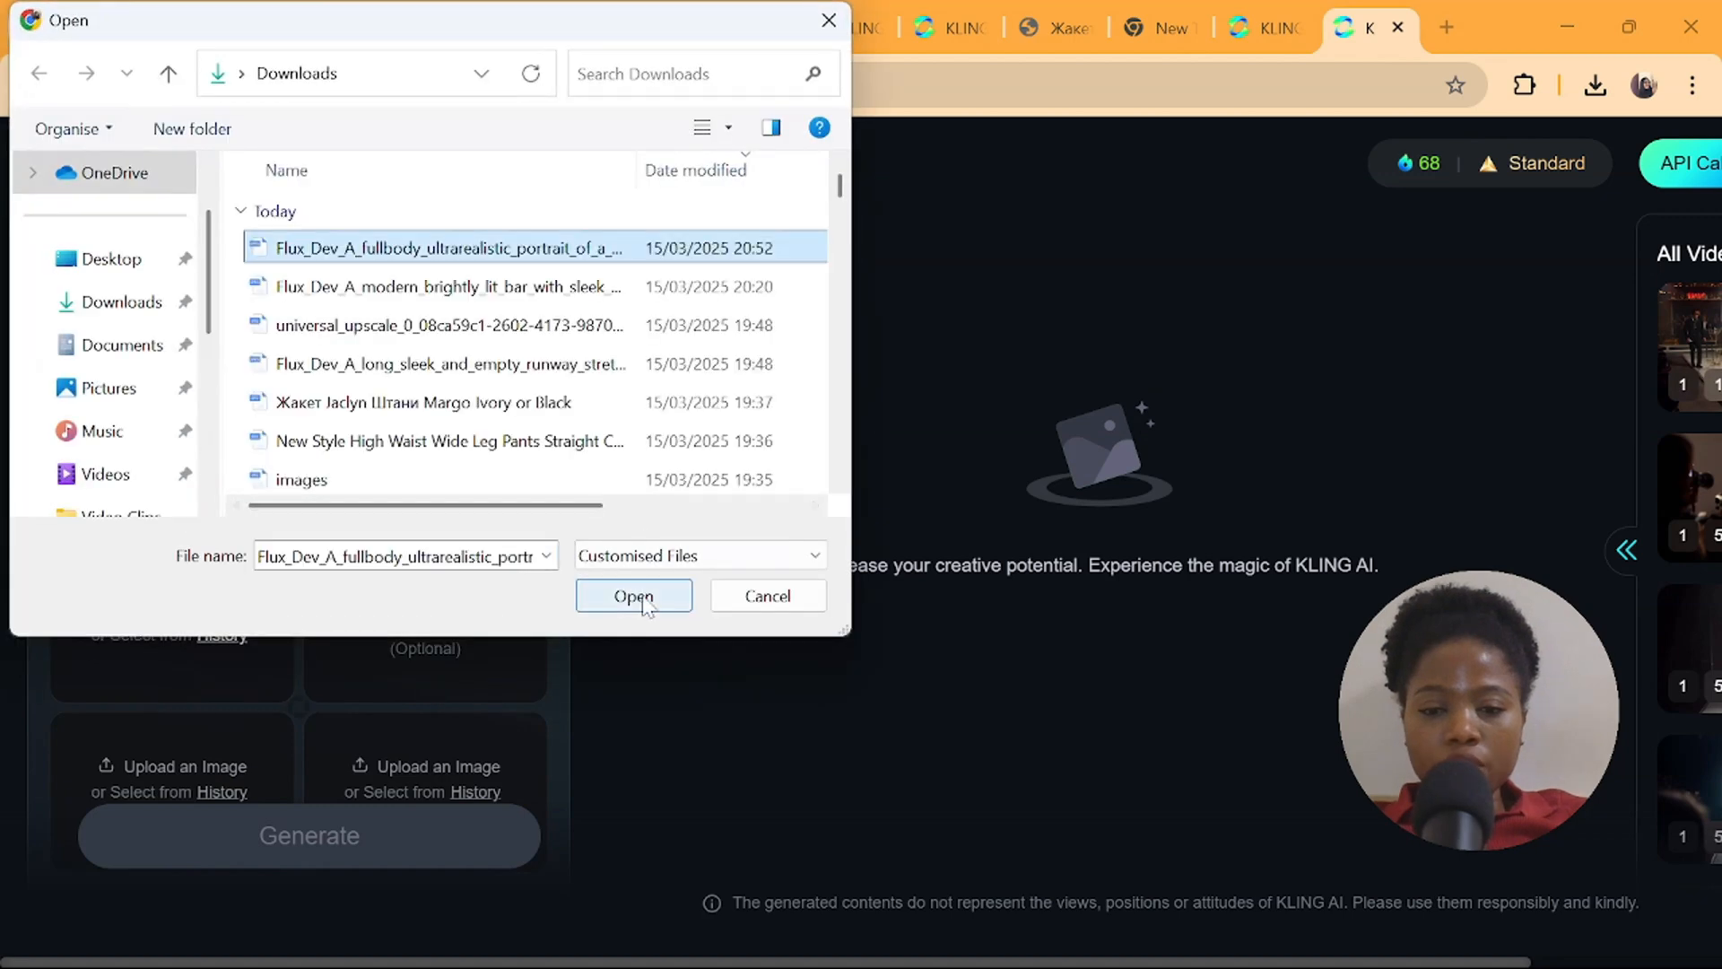
click(634, 596)
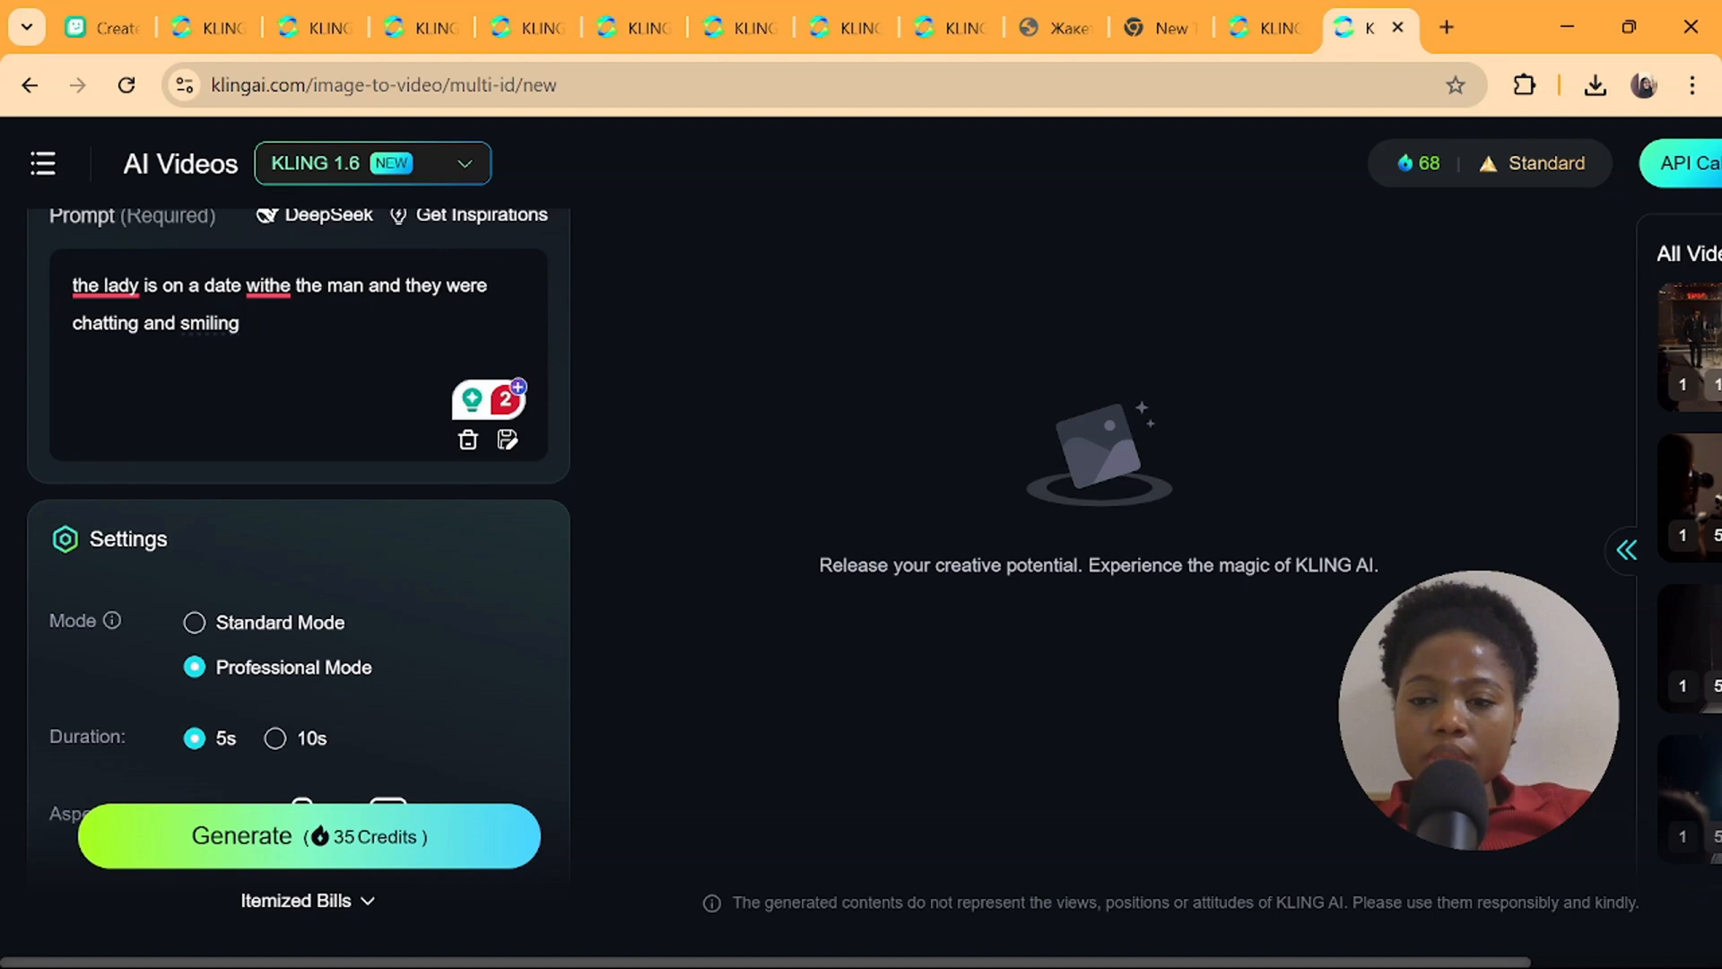
Correct the misspelled "withe" to "with" in the prompt about the lady's date with the man
mouse_move(106, 285)
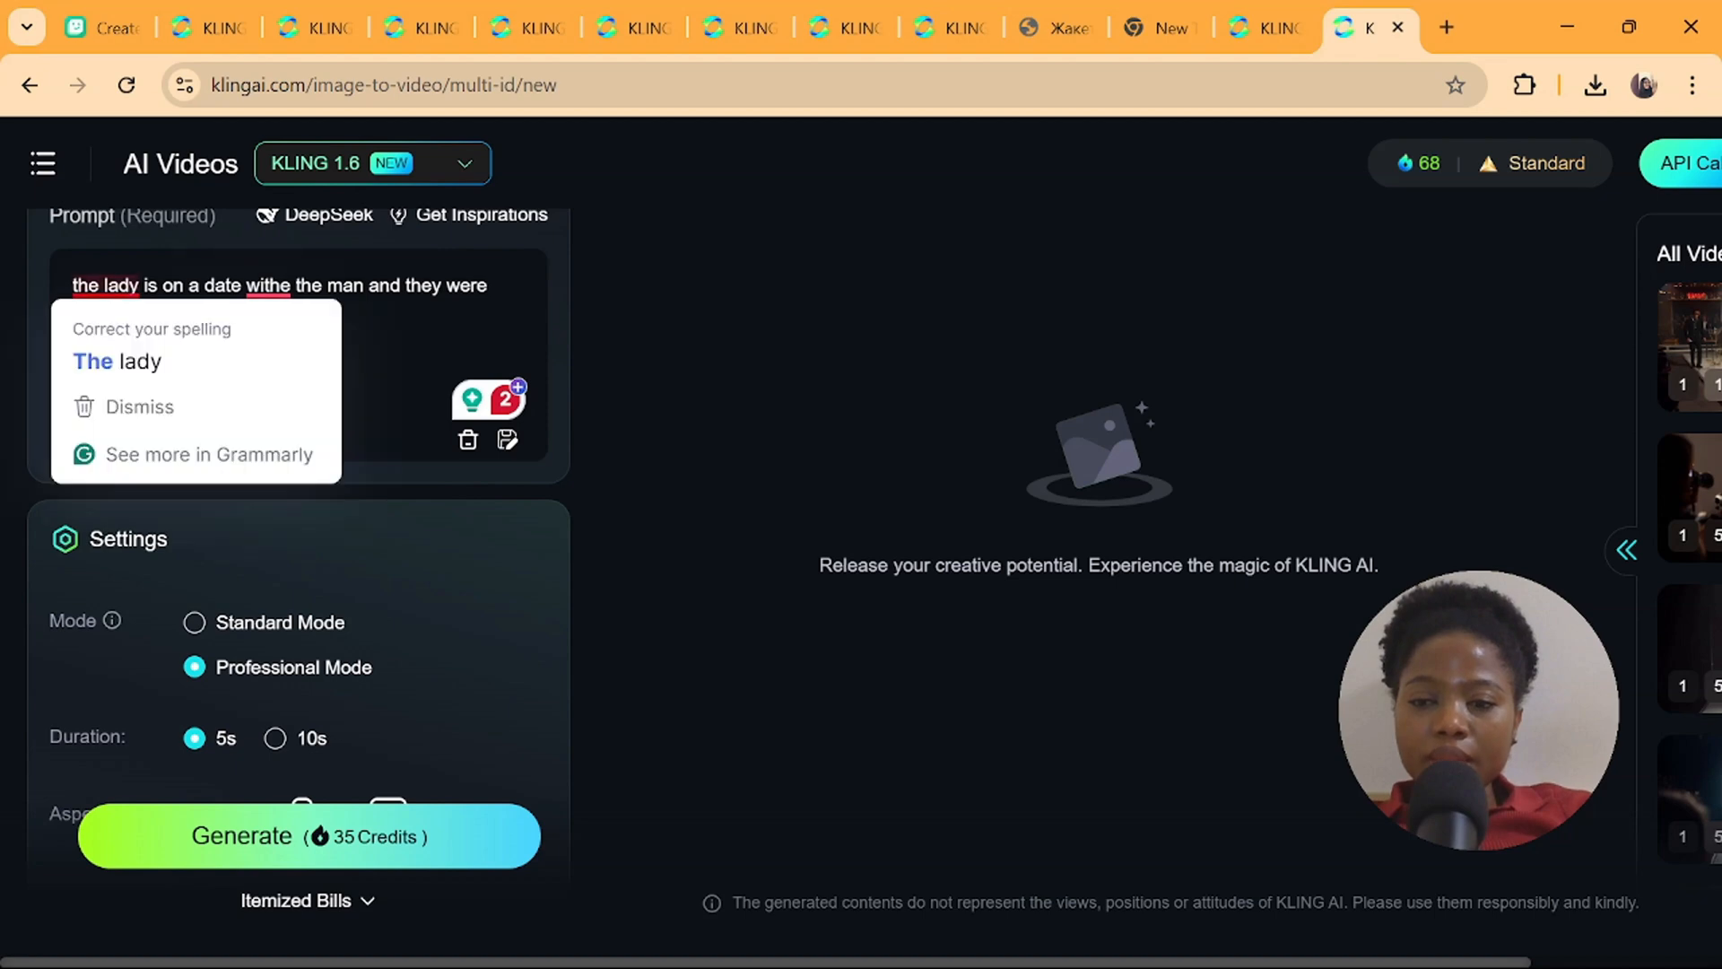
mouse_move(268, 285)
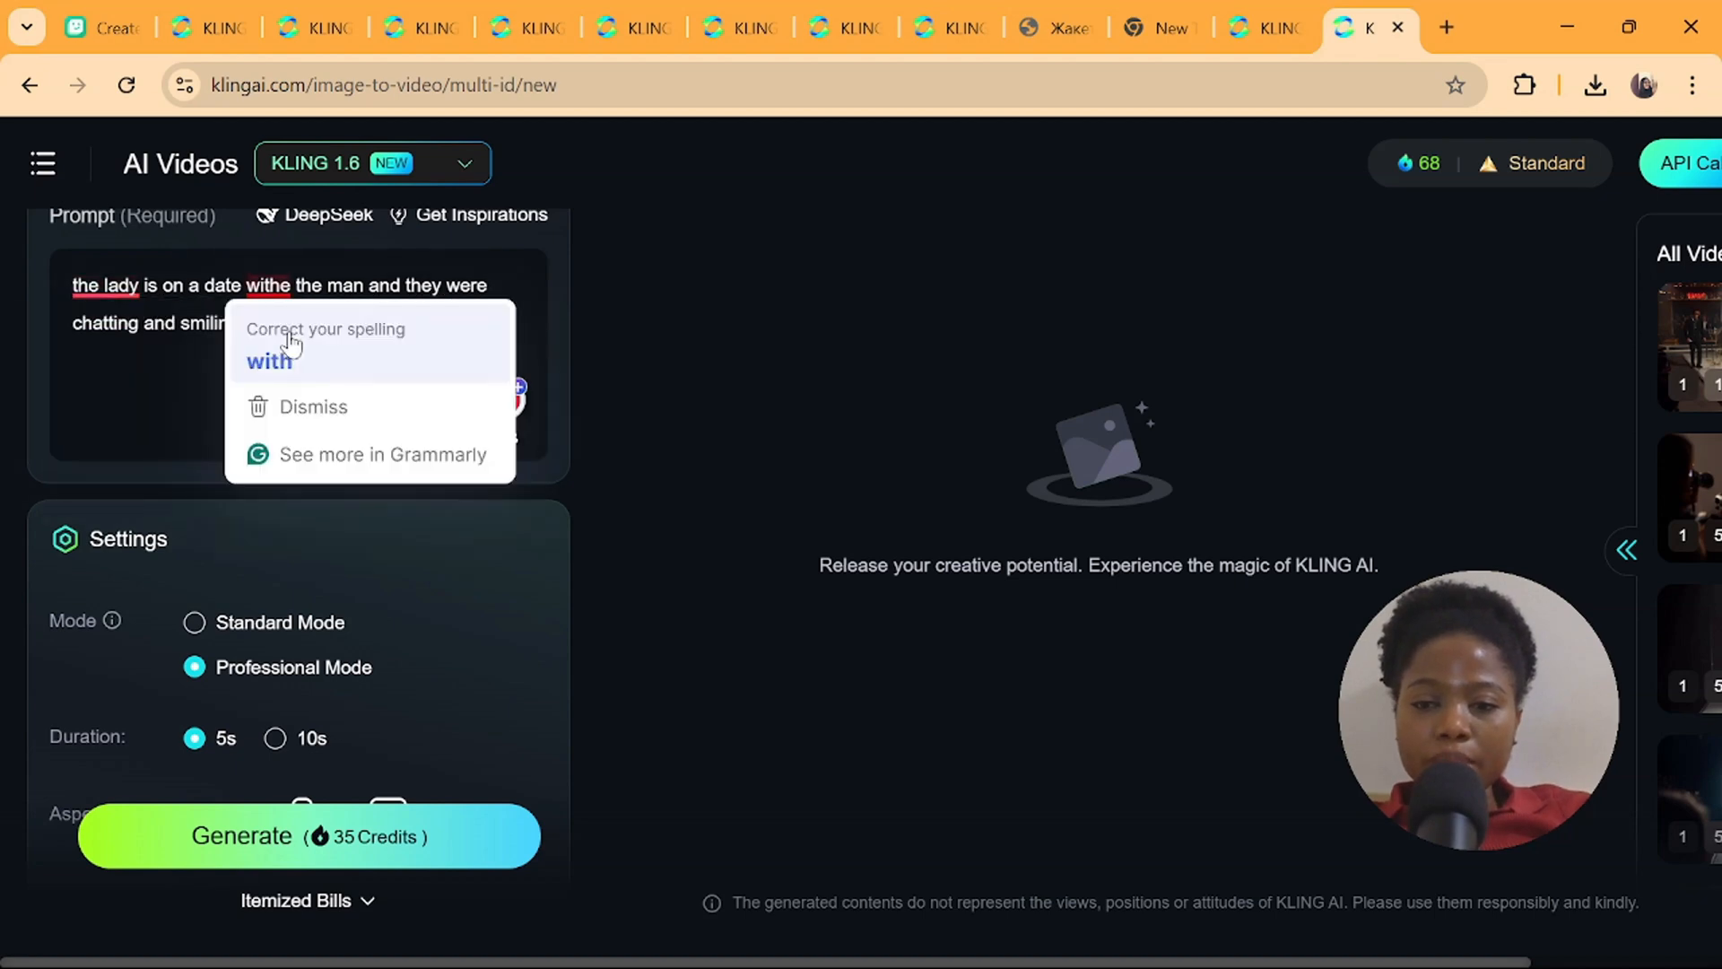
click(285, 360)
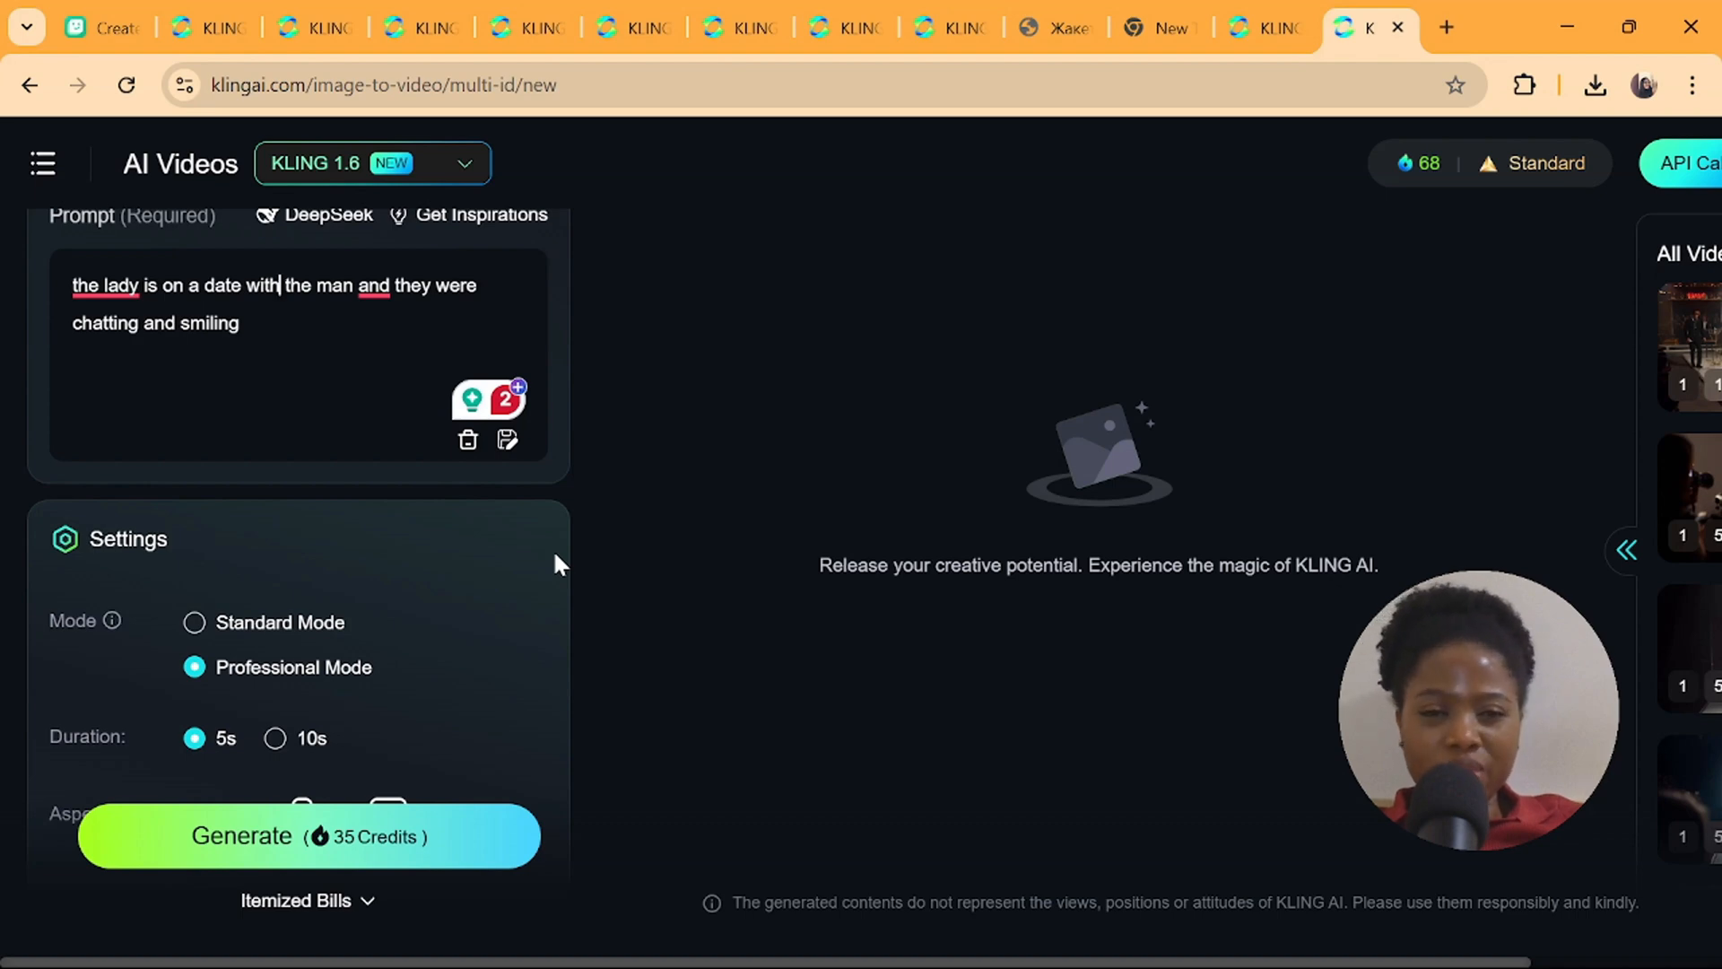
scroll(556, 563, down, 3)
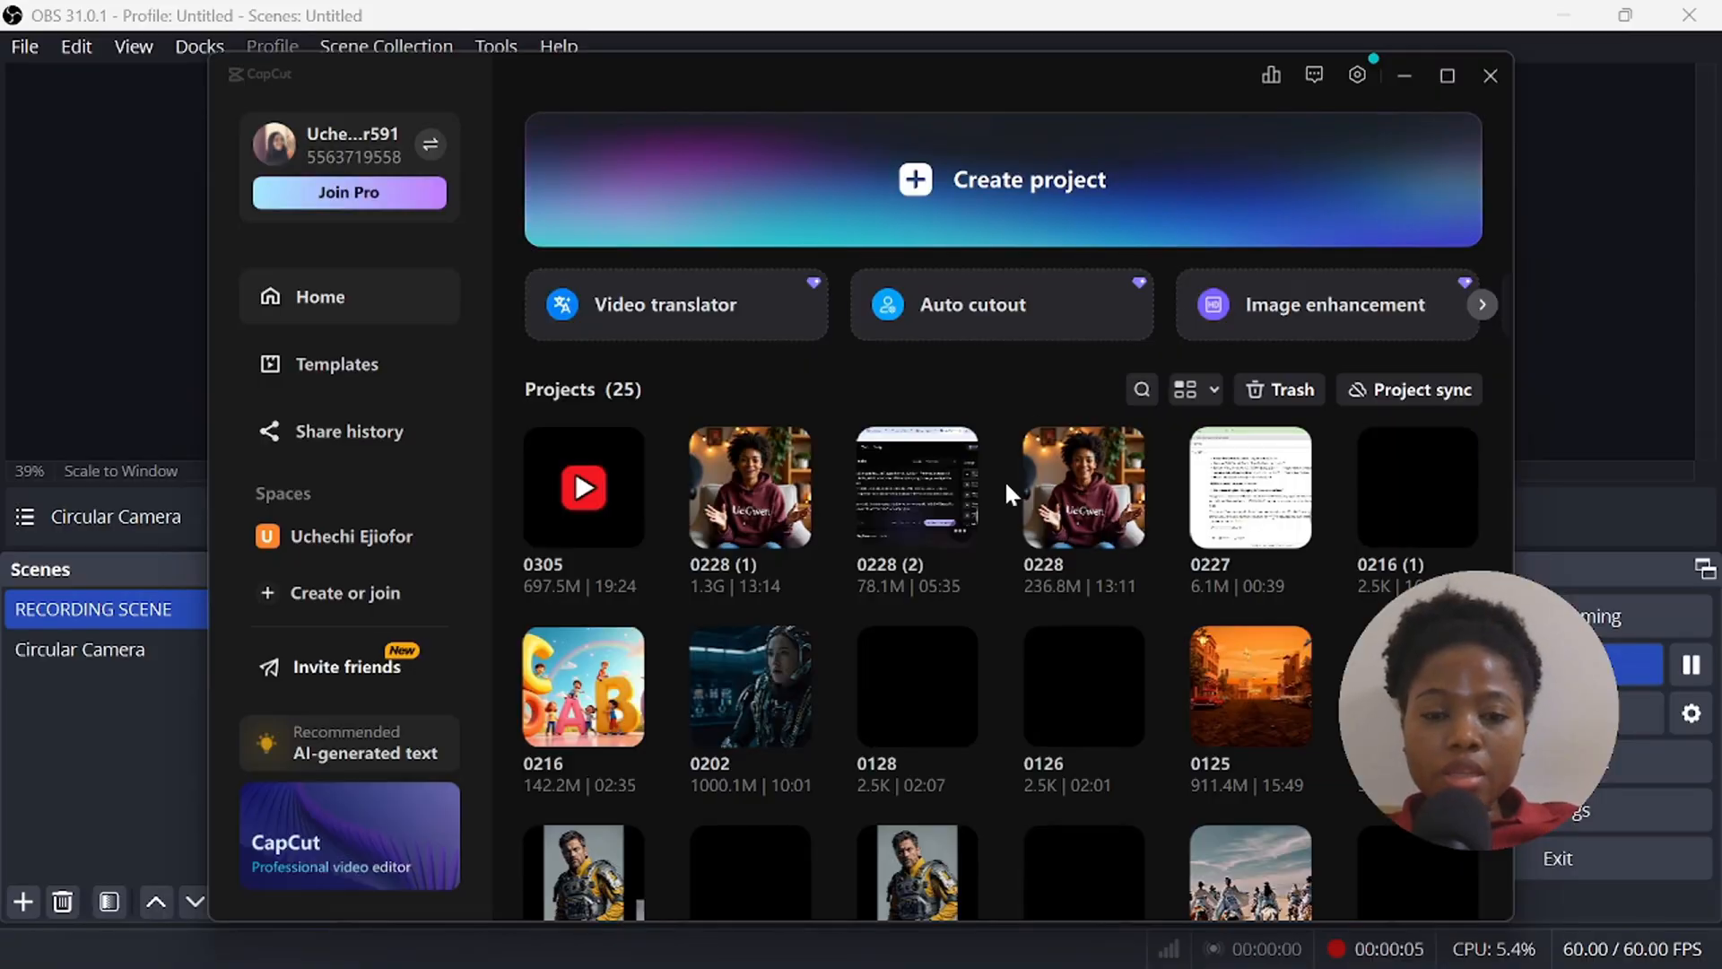
Switch to CapCut, create a new project and add the phone-call clips of the woman and the man to the timeline, the man's first
click(1010, 177)
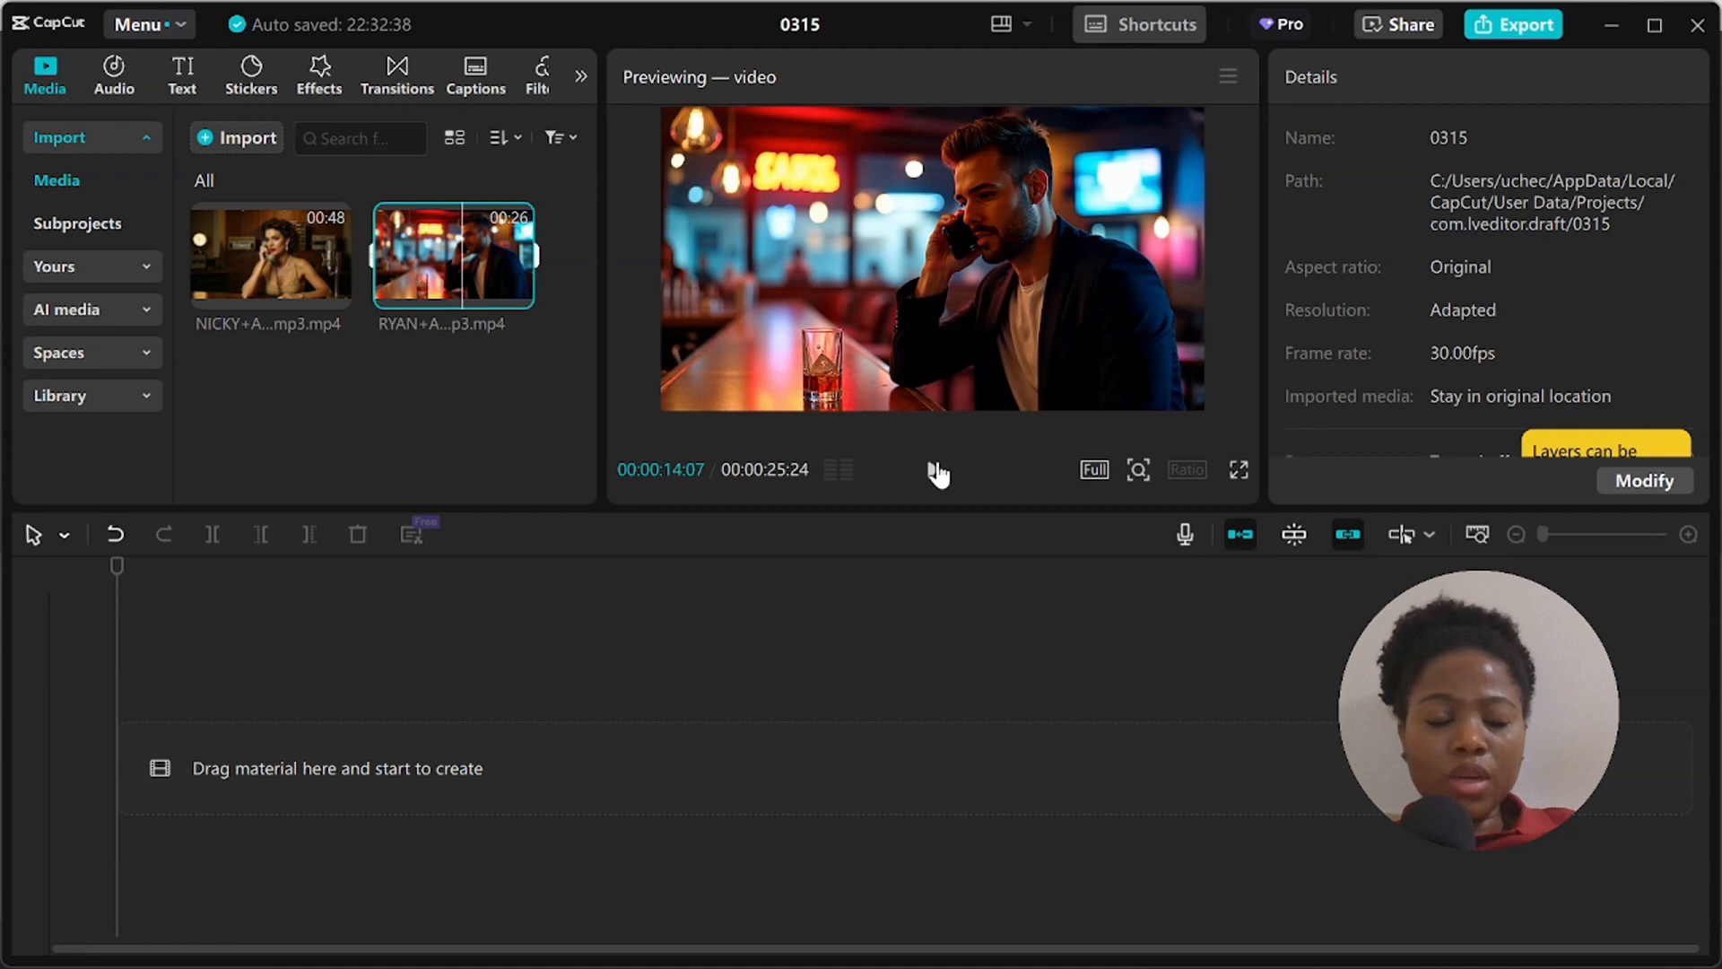
key(Left)
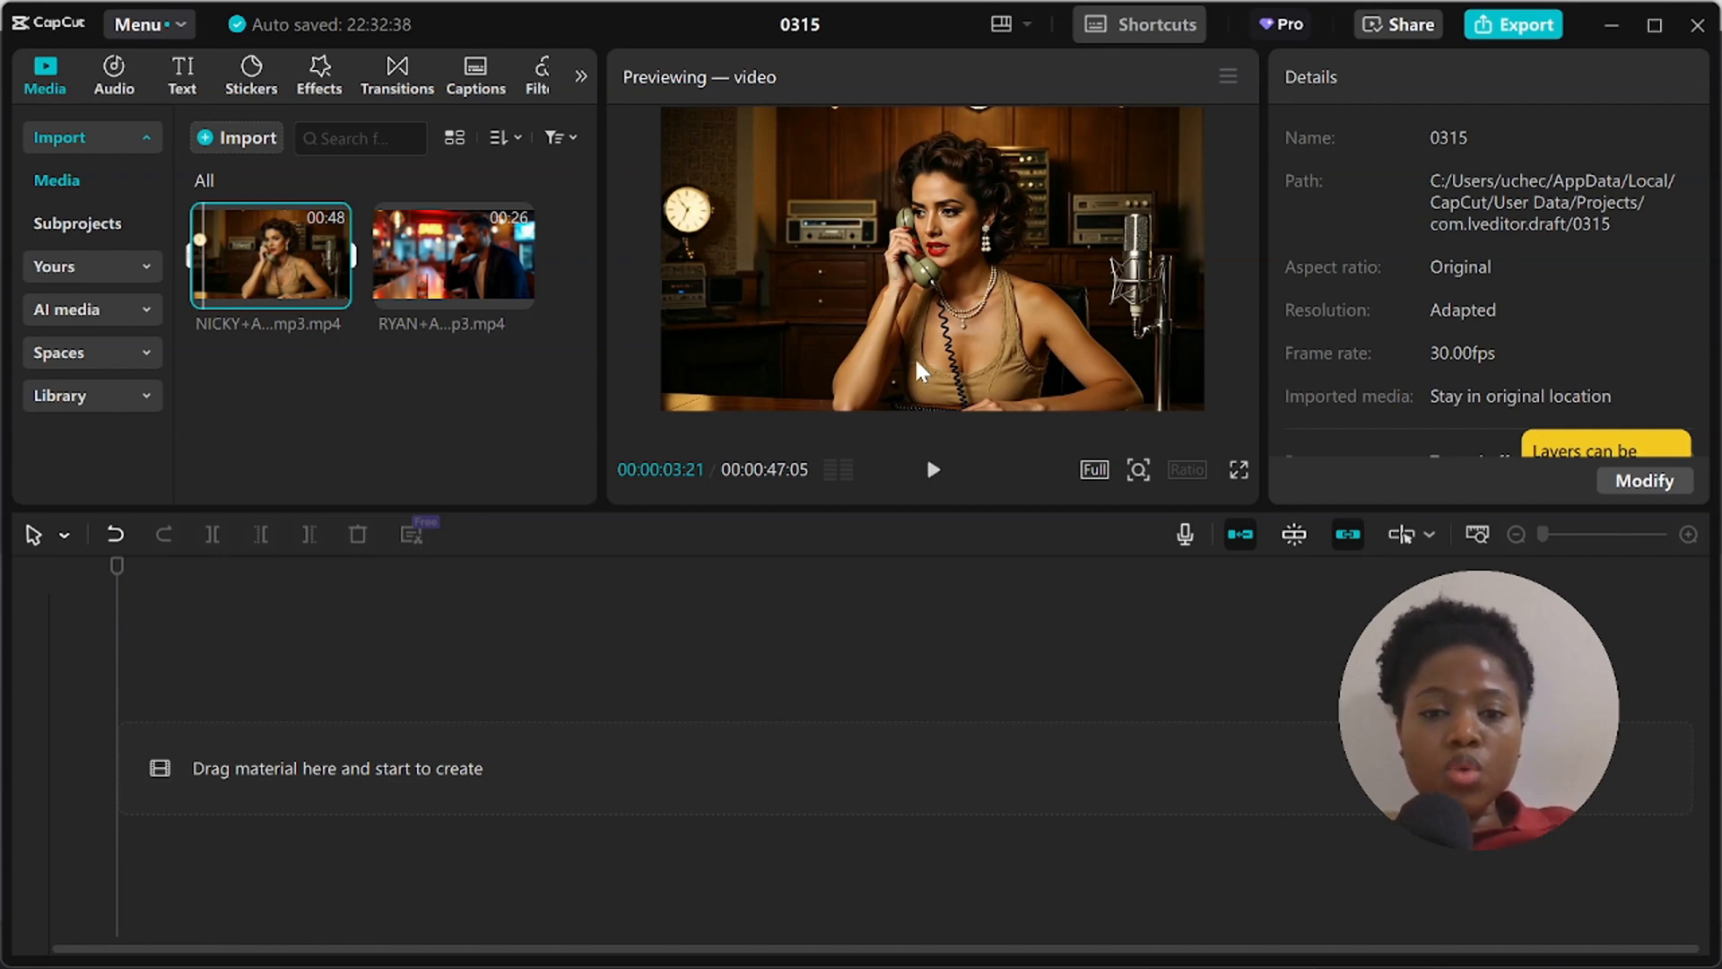
click(335, 294)
click(518, 293)
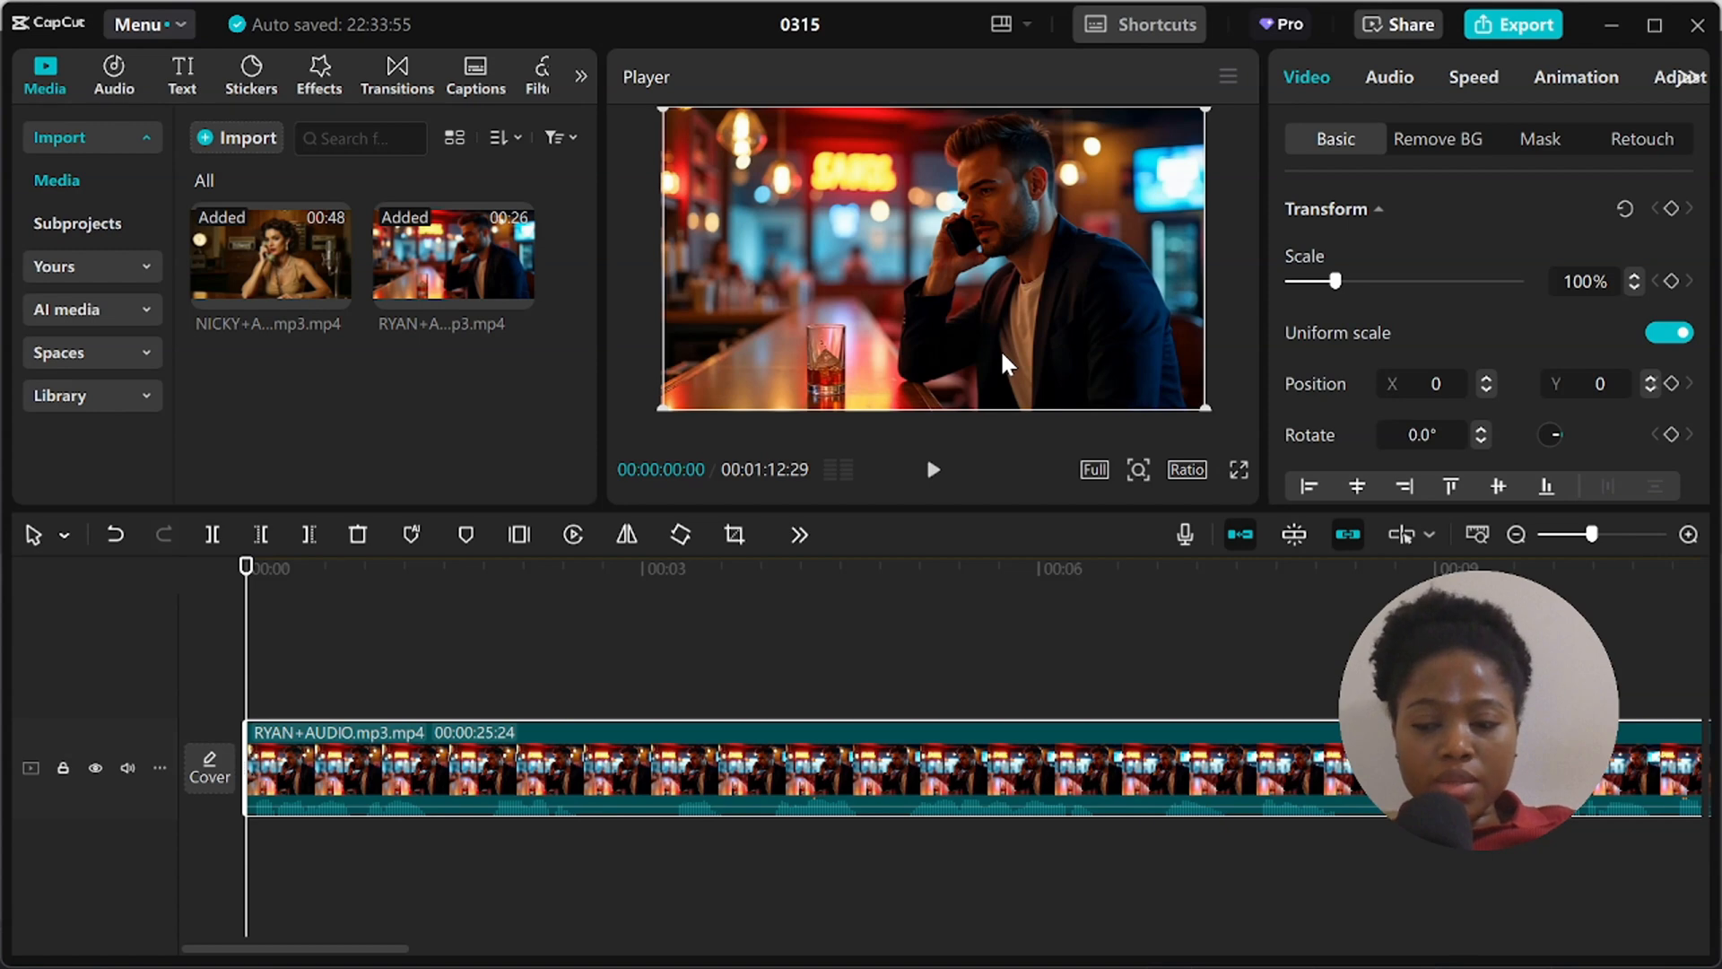
Split the man's bar clip at 00:00:01:22 and insert the woman's phone-call clip at the cut
click(933, 469)
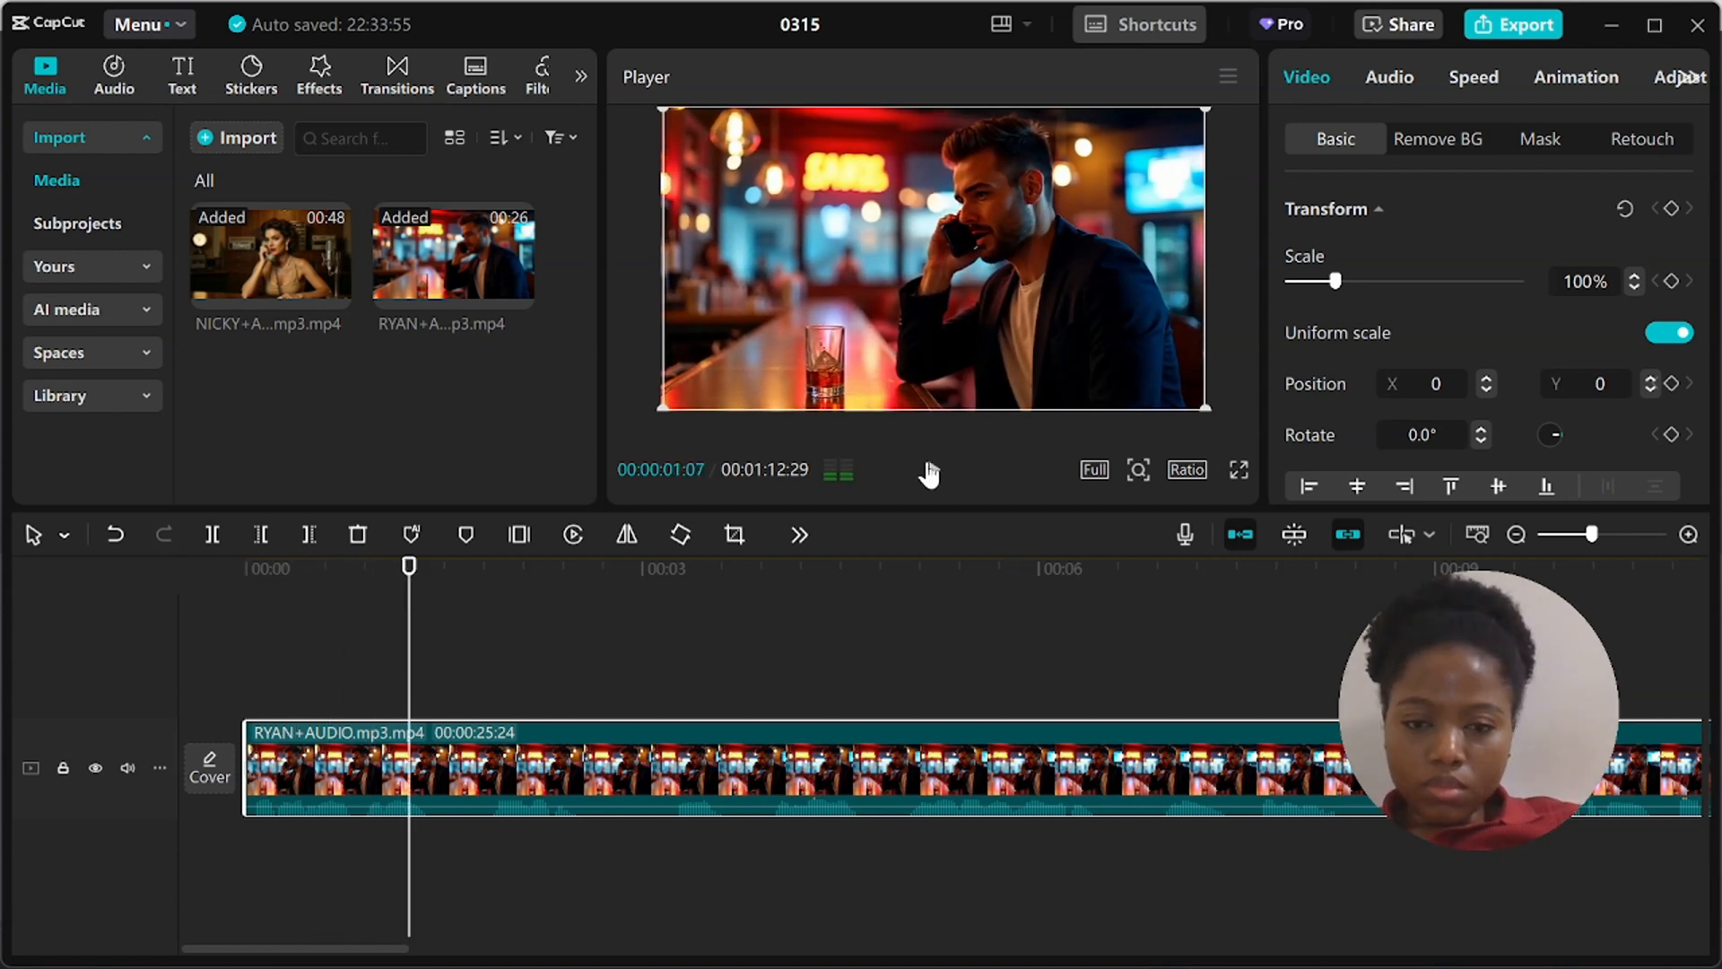
click(930, 469)
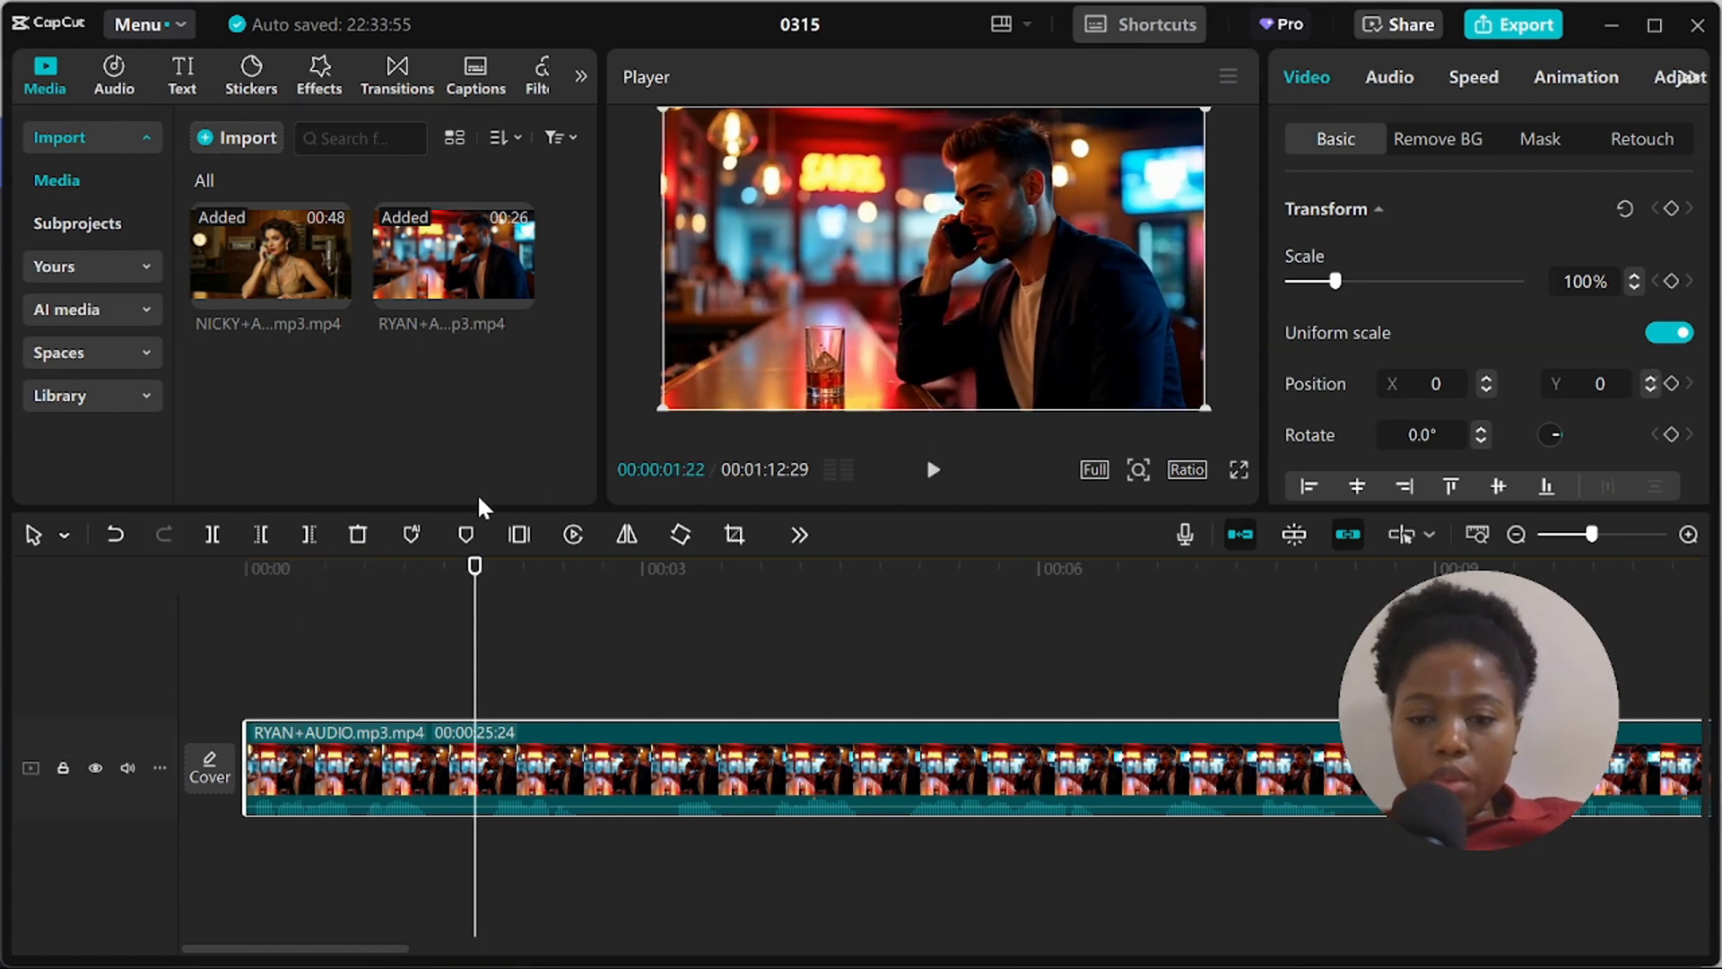
click(212, 535)
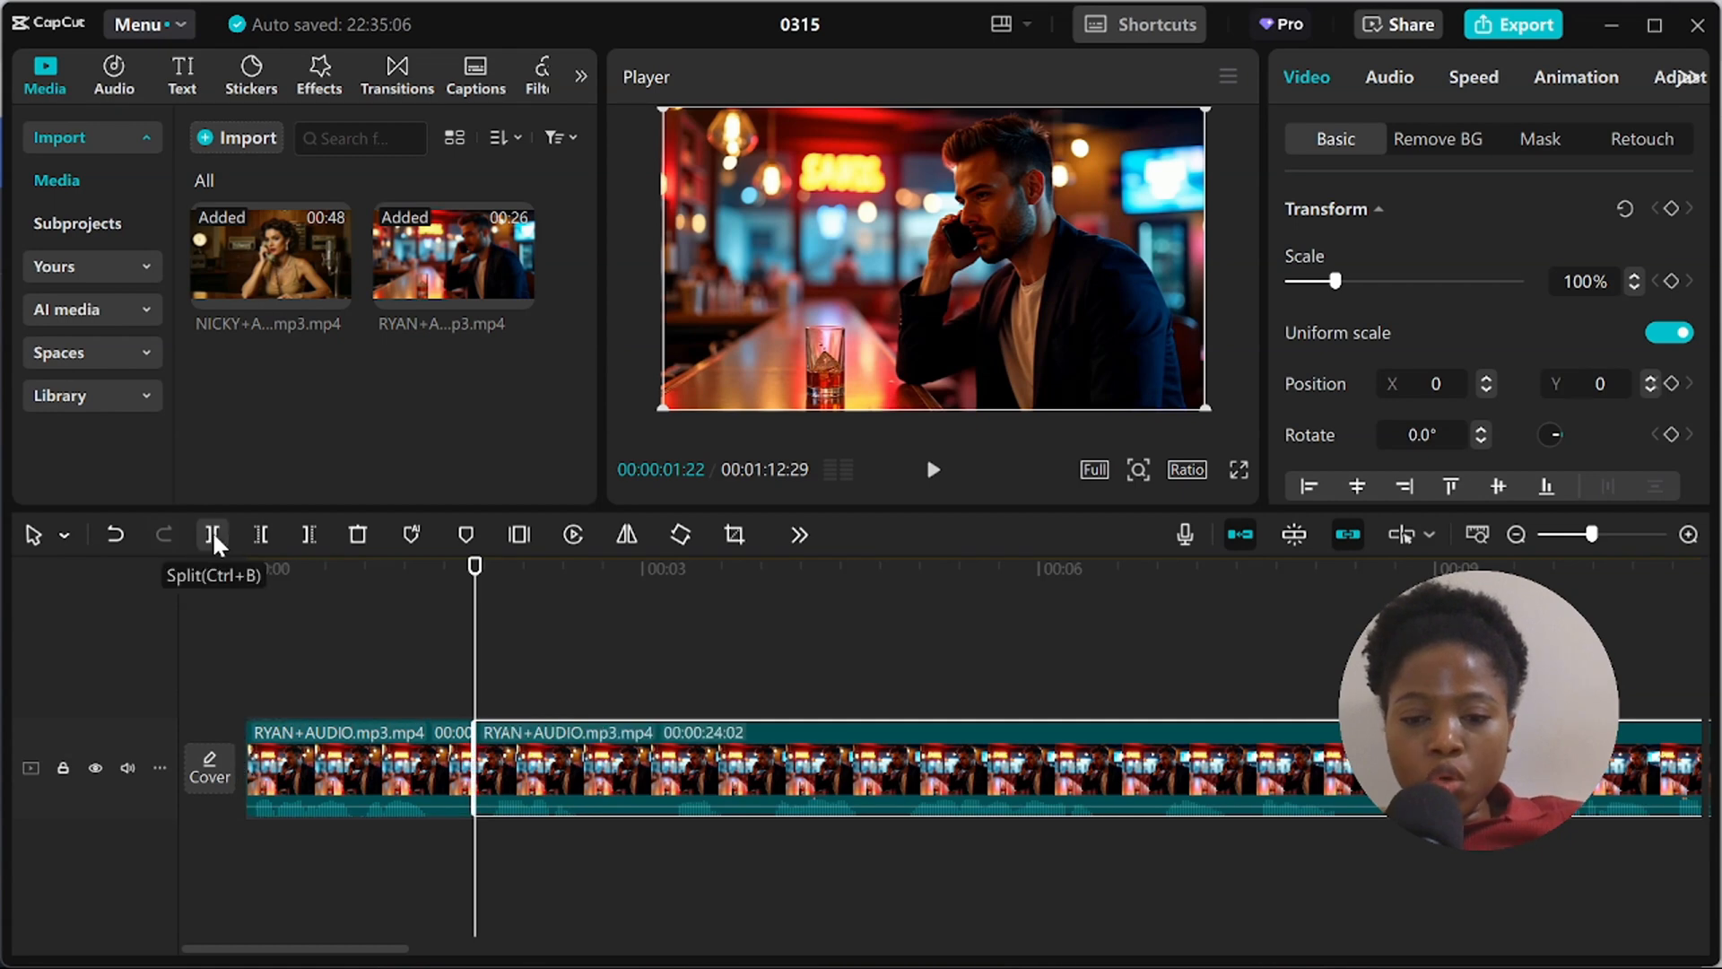
mouse_move(293, 242)
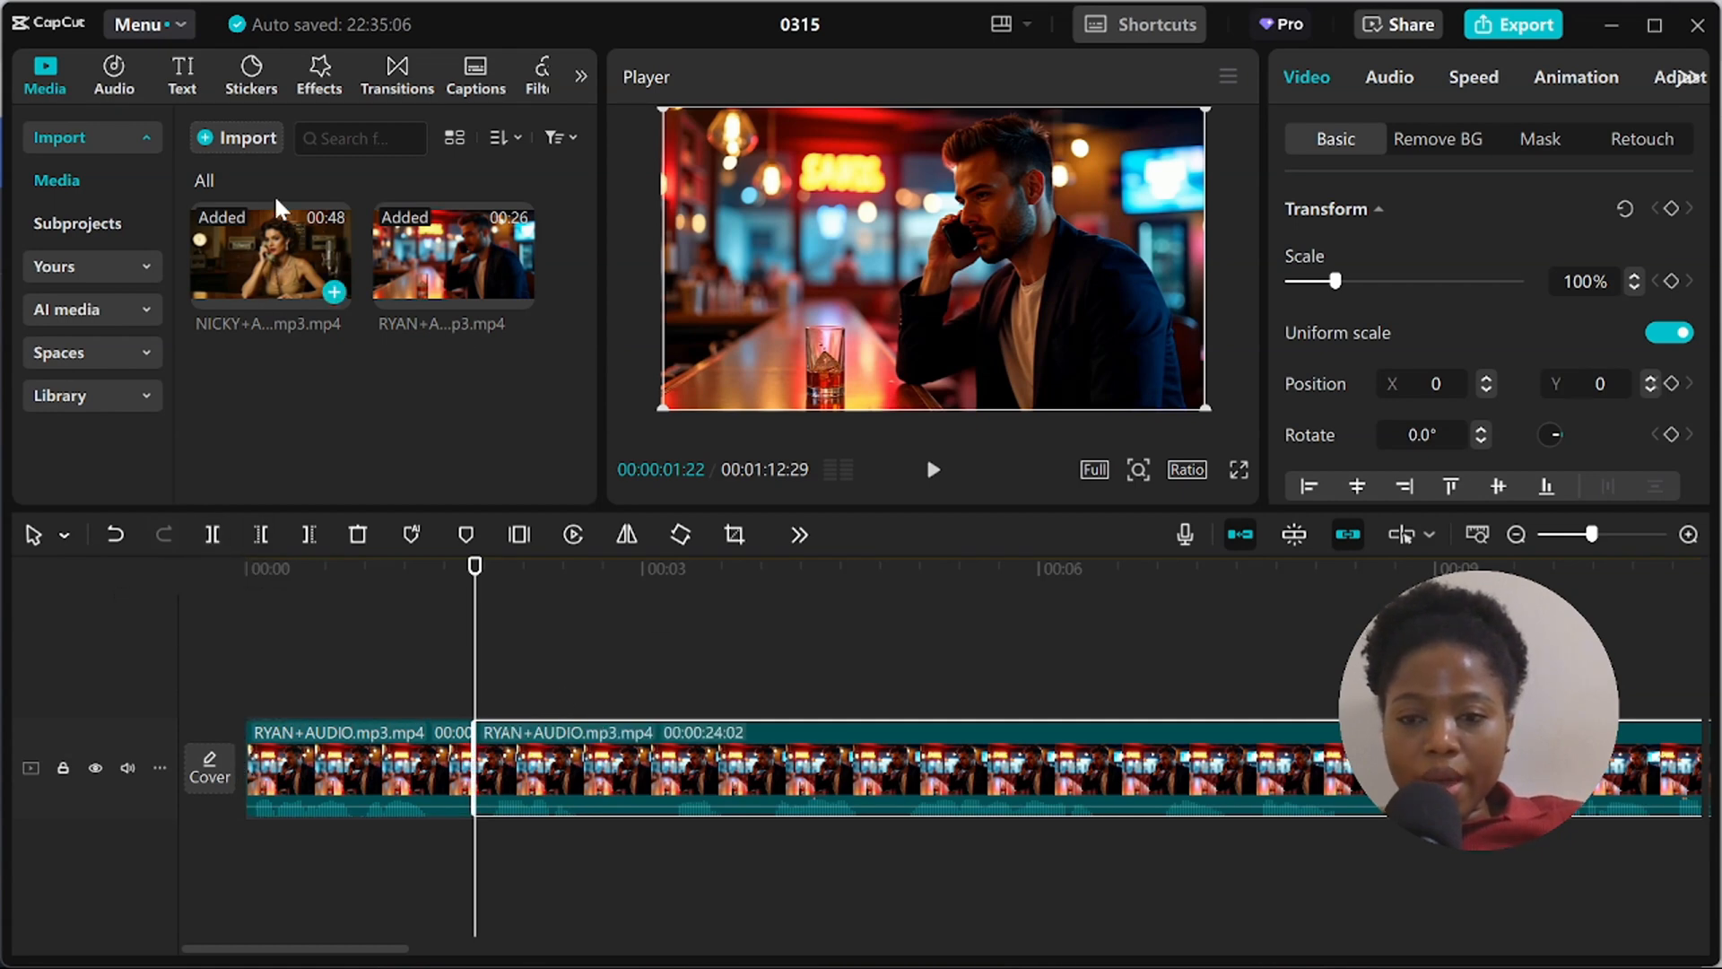
click(335, 294)
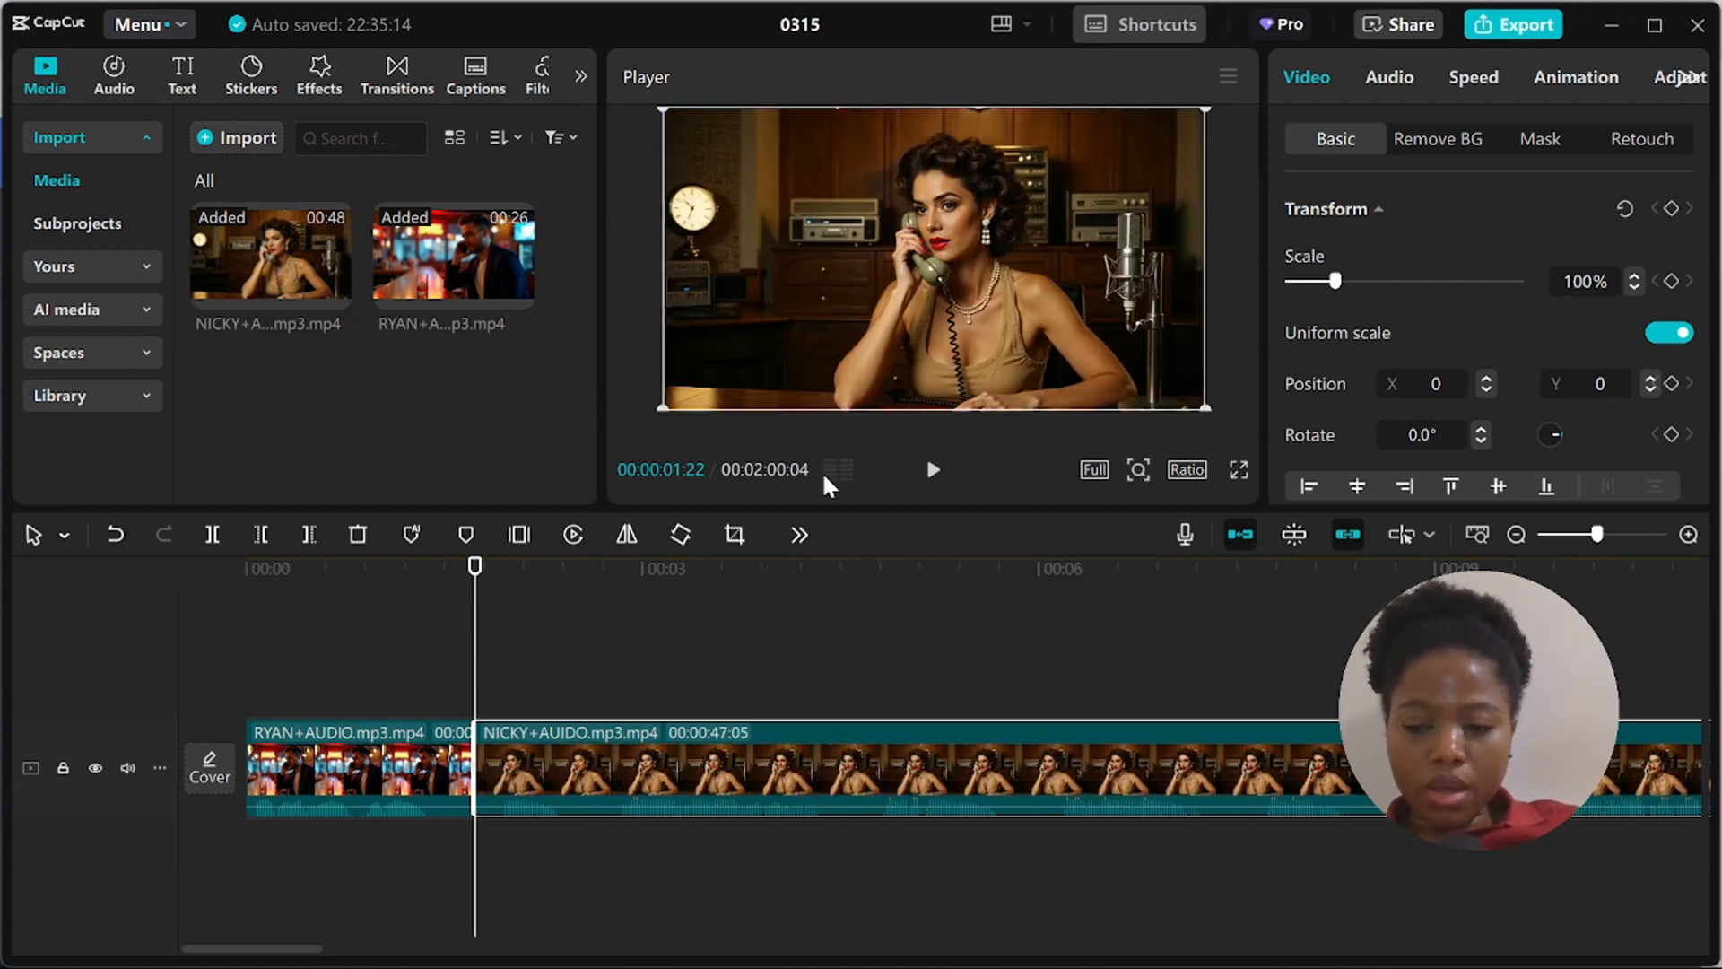
Split the inserted clip of the woman at 00:00:04:16 and delete its remaining part after the cut
click(933, 469)
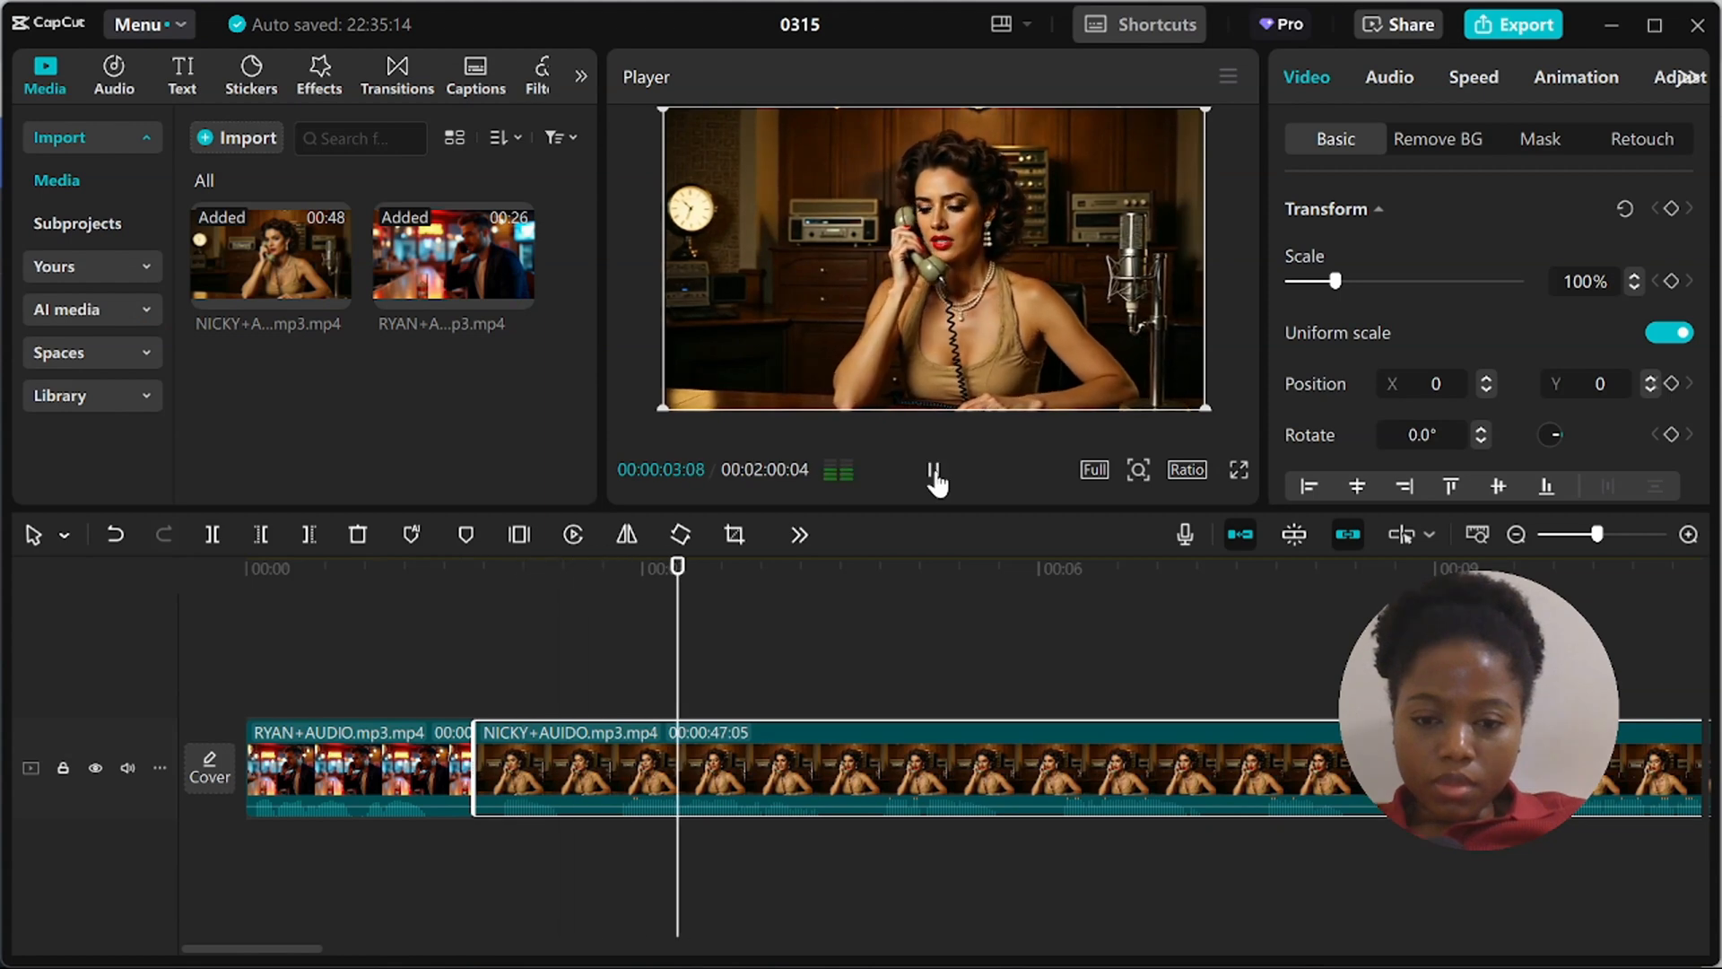
click(933, 469)
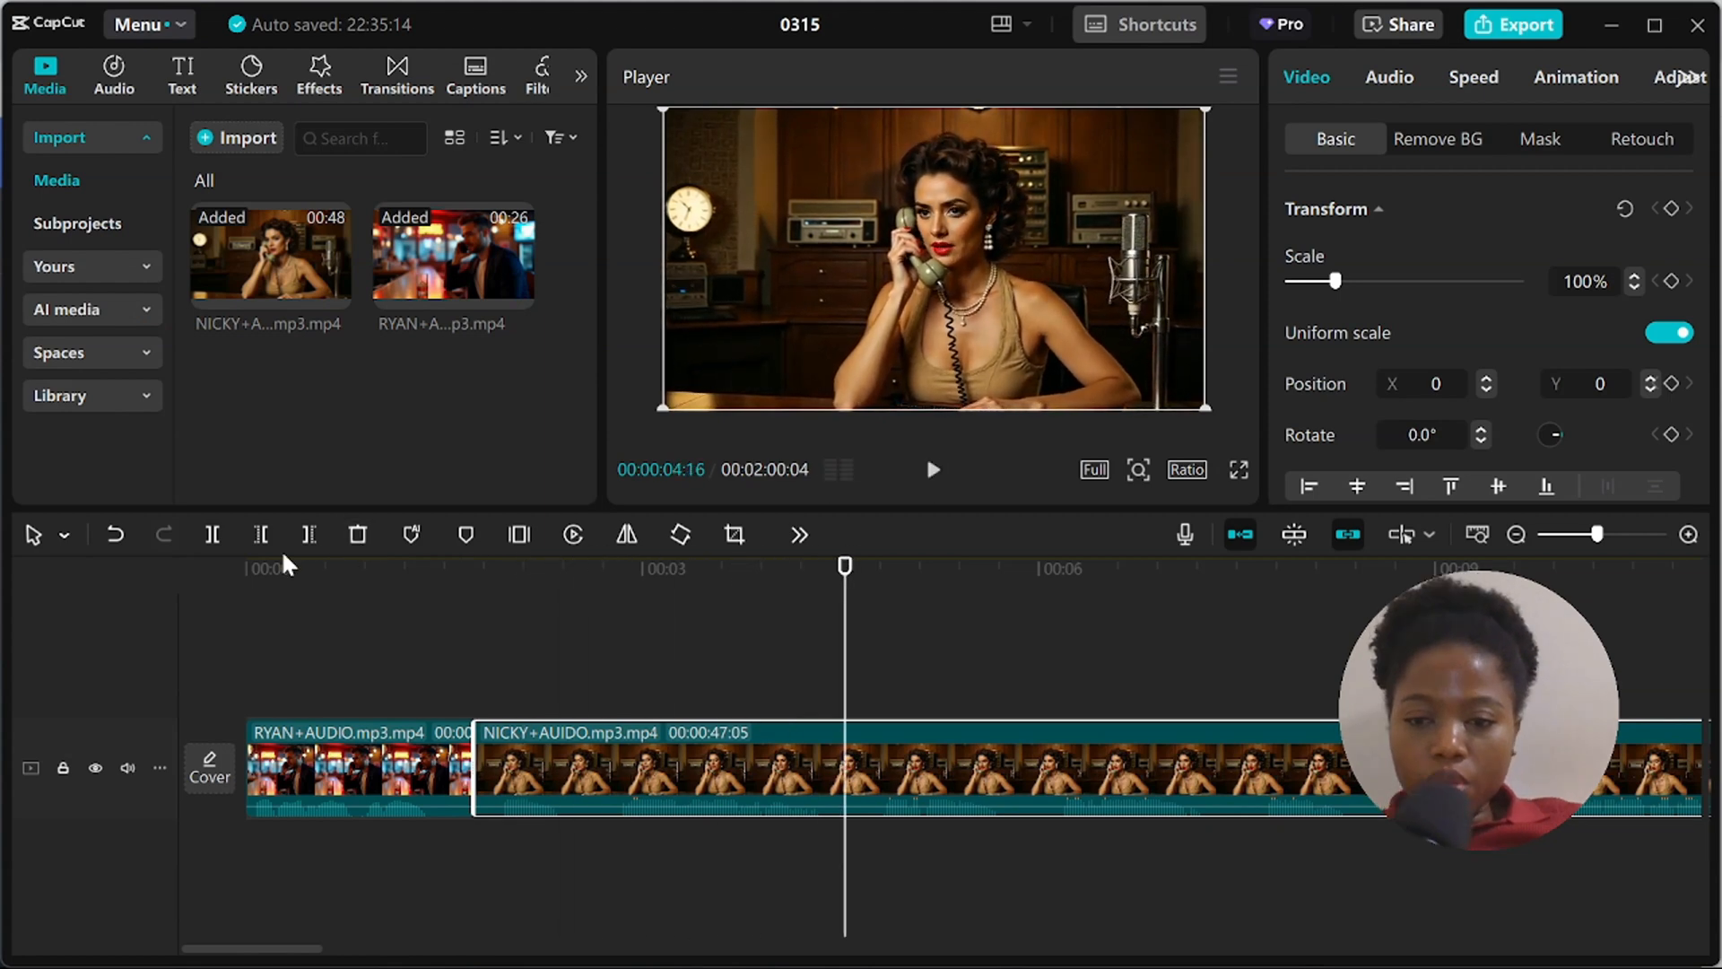
click(212, 534)
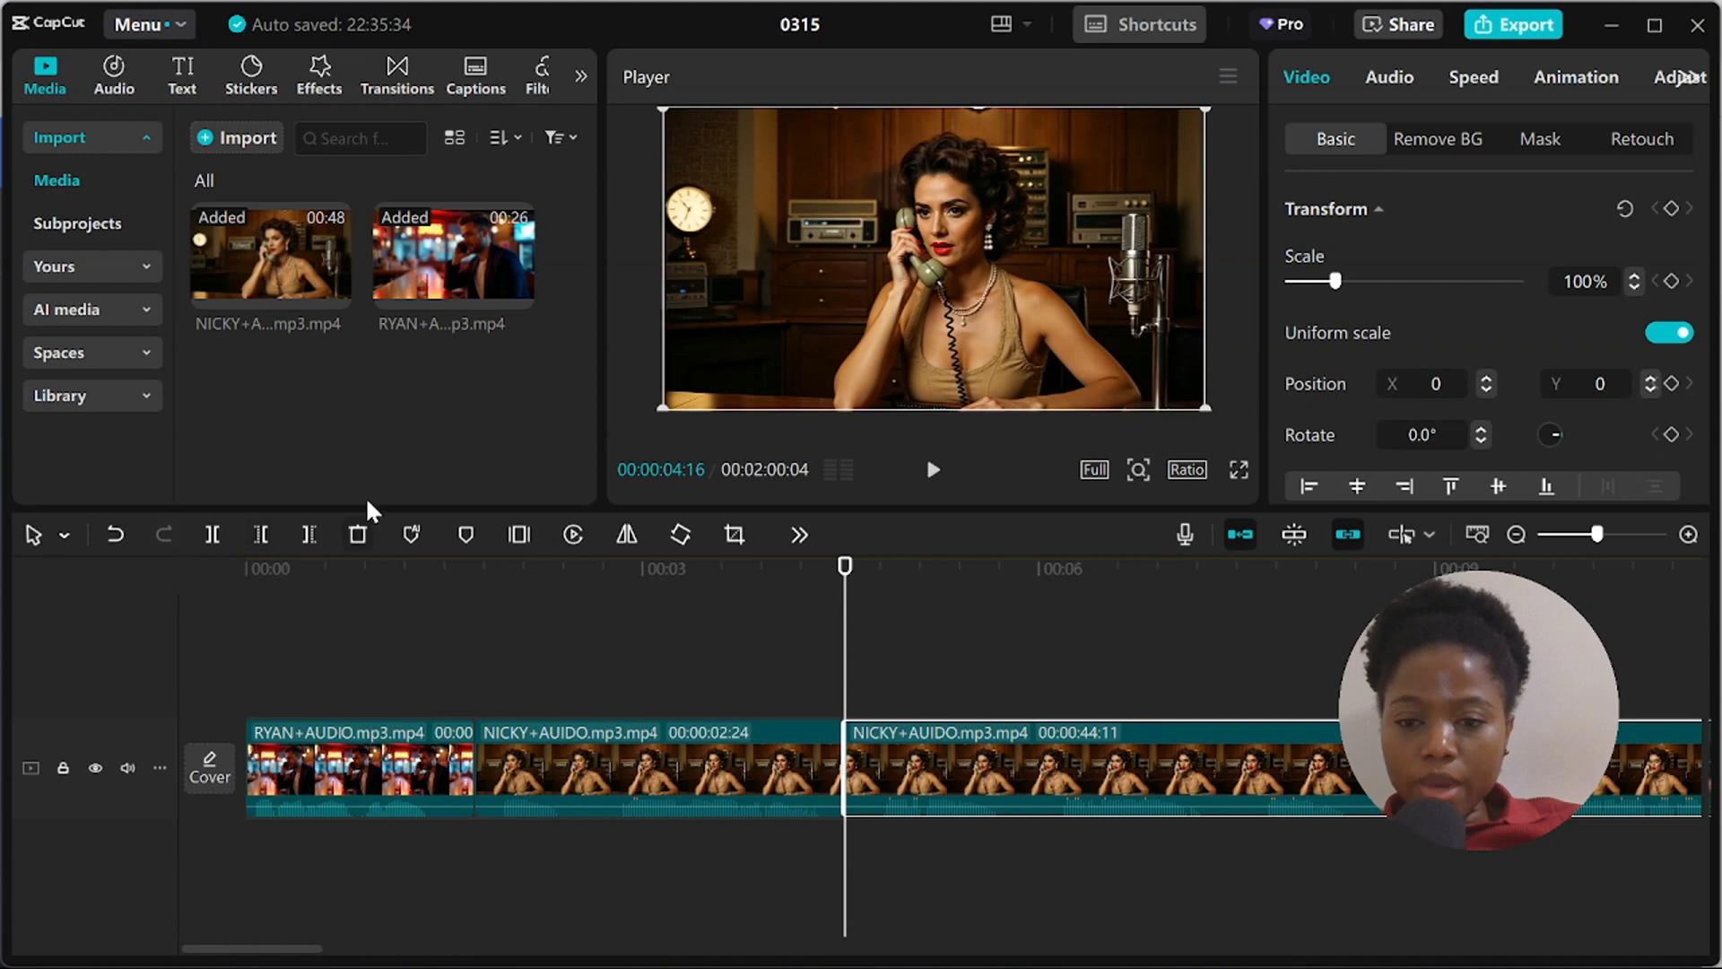
click(358, 534)
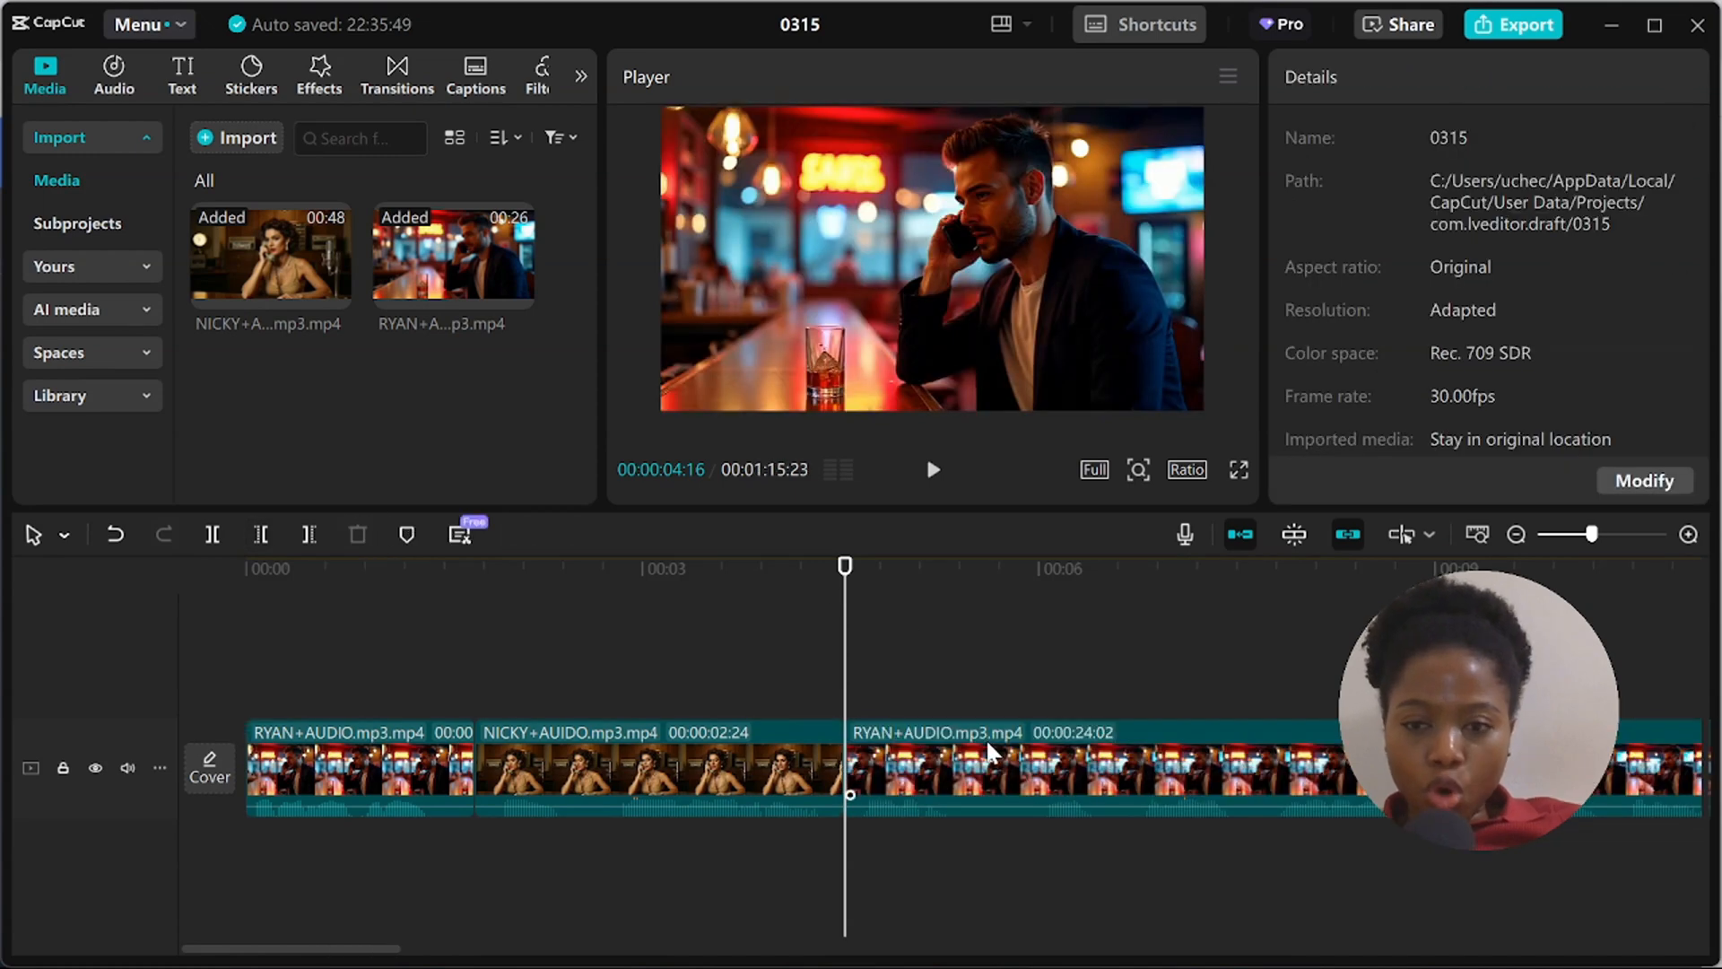
mouse_move(334, 292)
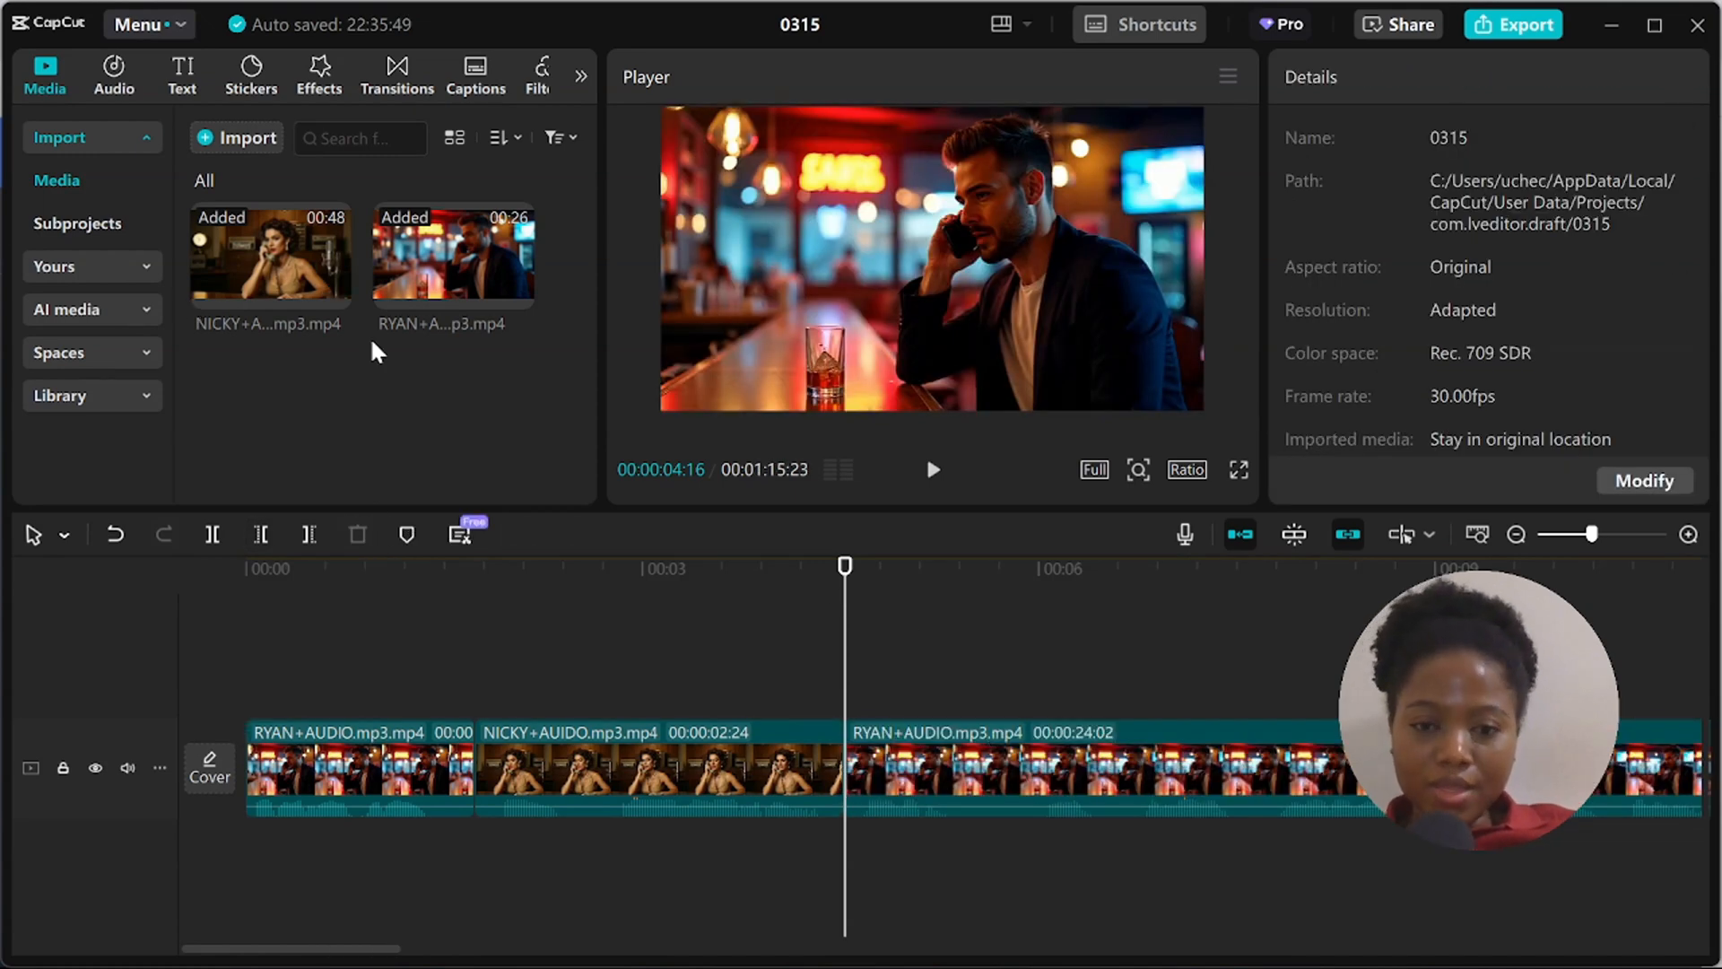